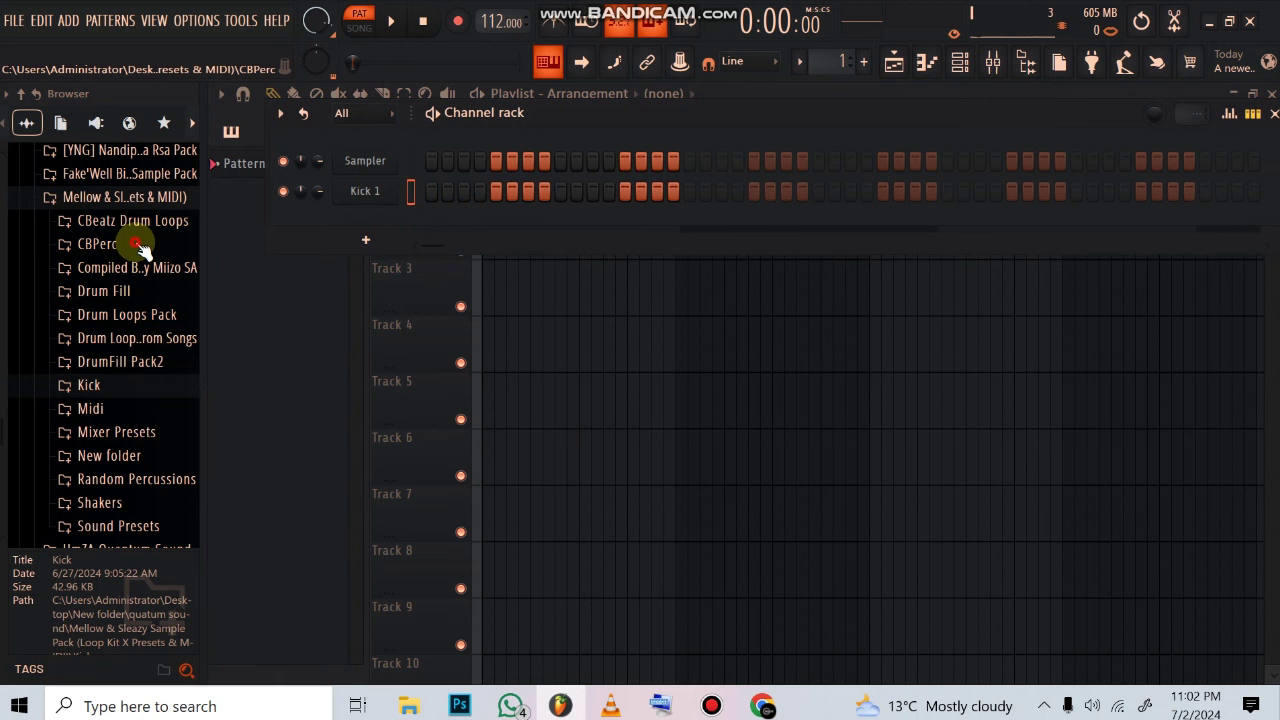
- Add the CBPerc 4, CBPerc 11 and CBPerc 13 samples from the CBPerc folder as channel rack channels
click(137, 244)
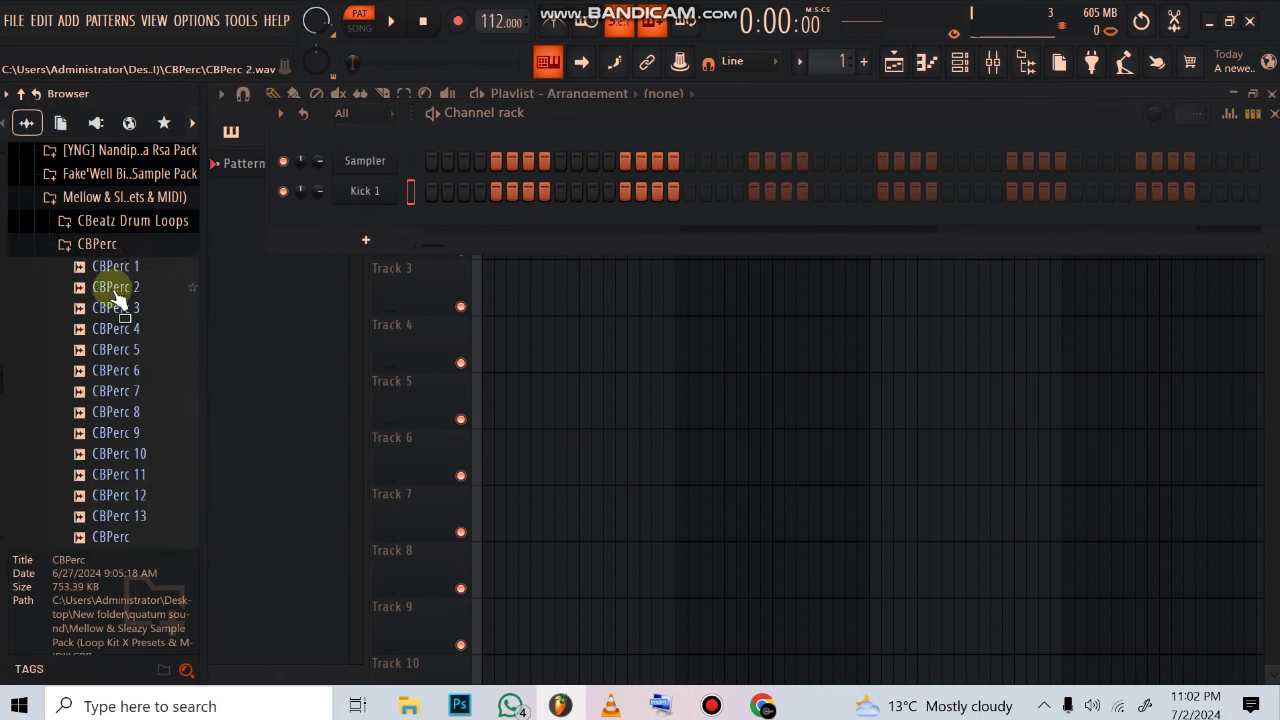
drag(114, 292, 365, 222)
drag(124, 390, 108, 440)
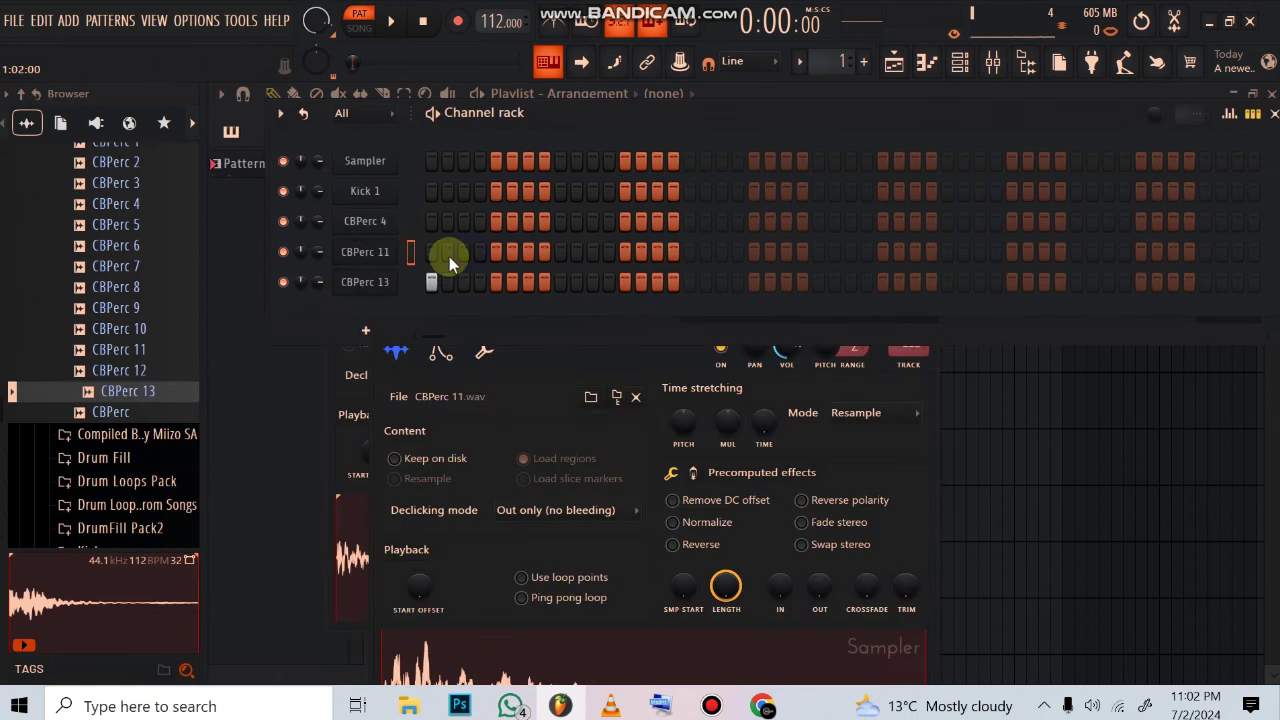
- Program CBPerc 11 hits on steps 2 and 5 and a CBPerc 4 hit on step 9 during playback
click(449, 256)
key(space)
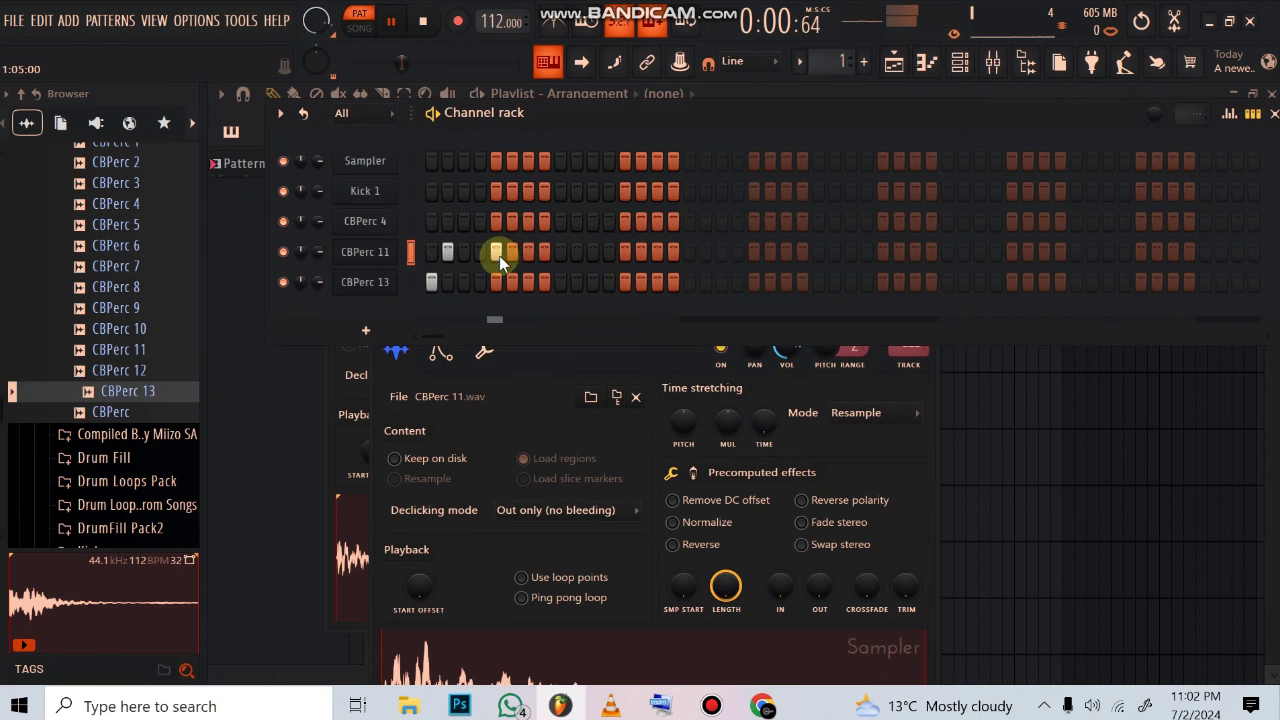
click(561, 221)
- Turn off loop points in the CBPerc 4 channel's sampler settings and close them
click(372, 222)
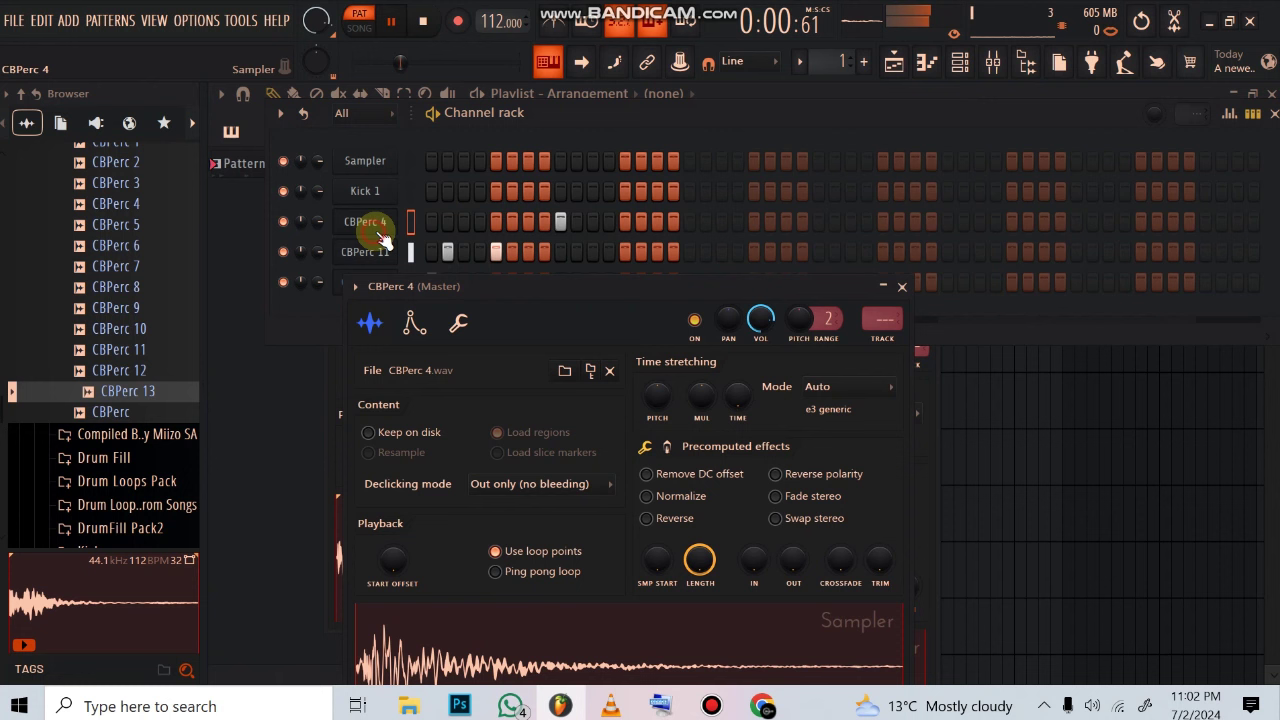
click(515, 545)
click(308, 301)
key(space)
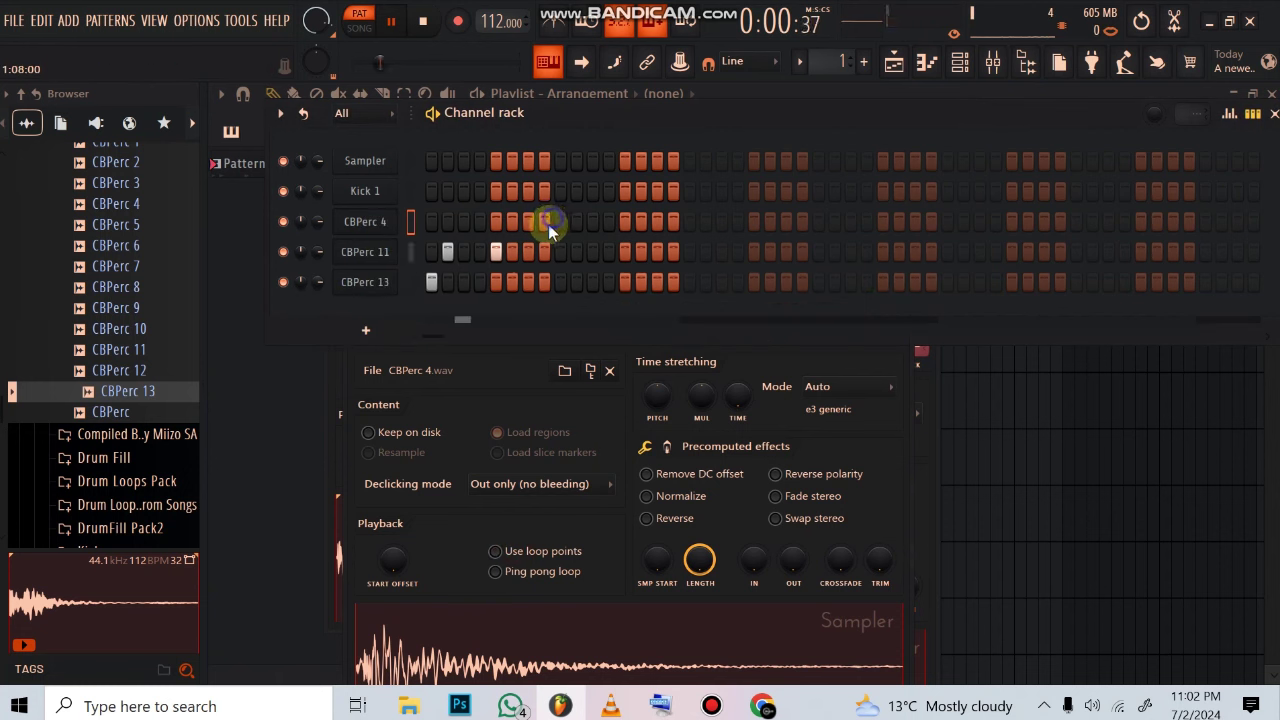
- Program CBPerc 4 hits on steps 8 and 11 instead of 9, add a CBPerc 11 hit on step 14, and stop playback
click(606, 226)
click(590, 223)
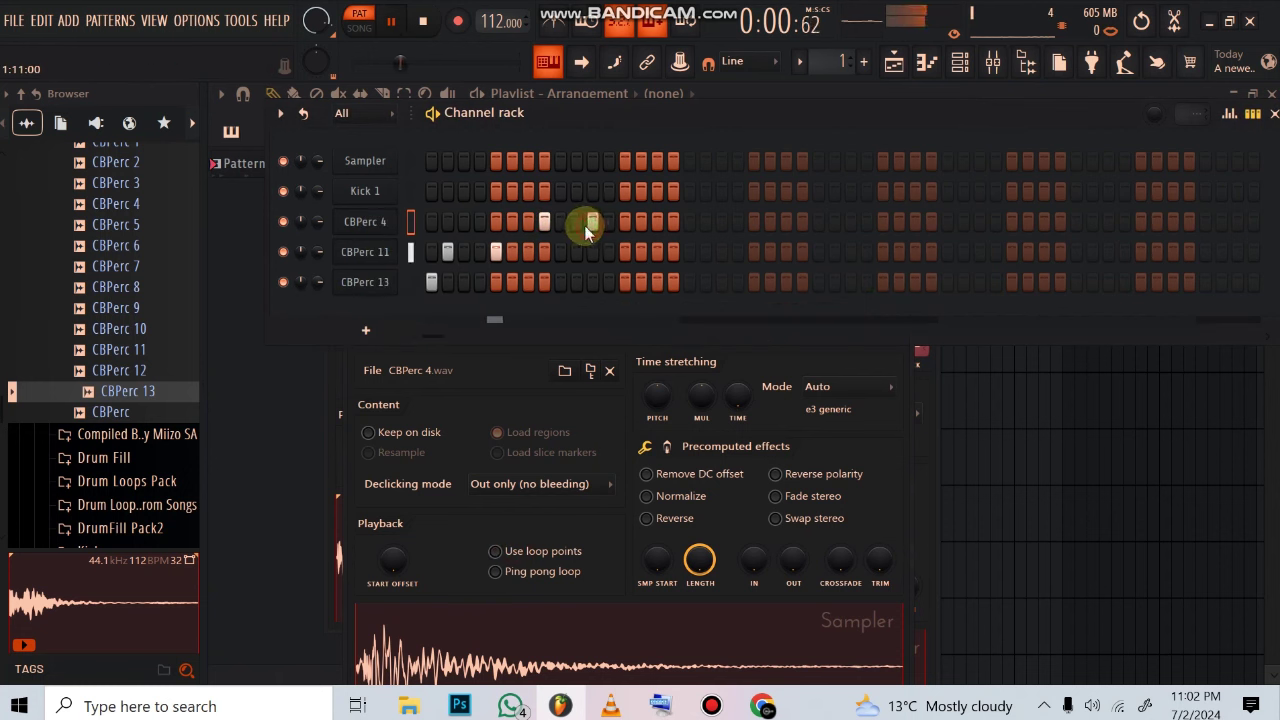
click(654, 250)
click(643, 251)
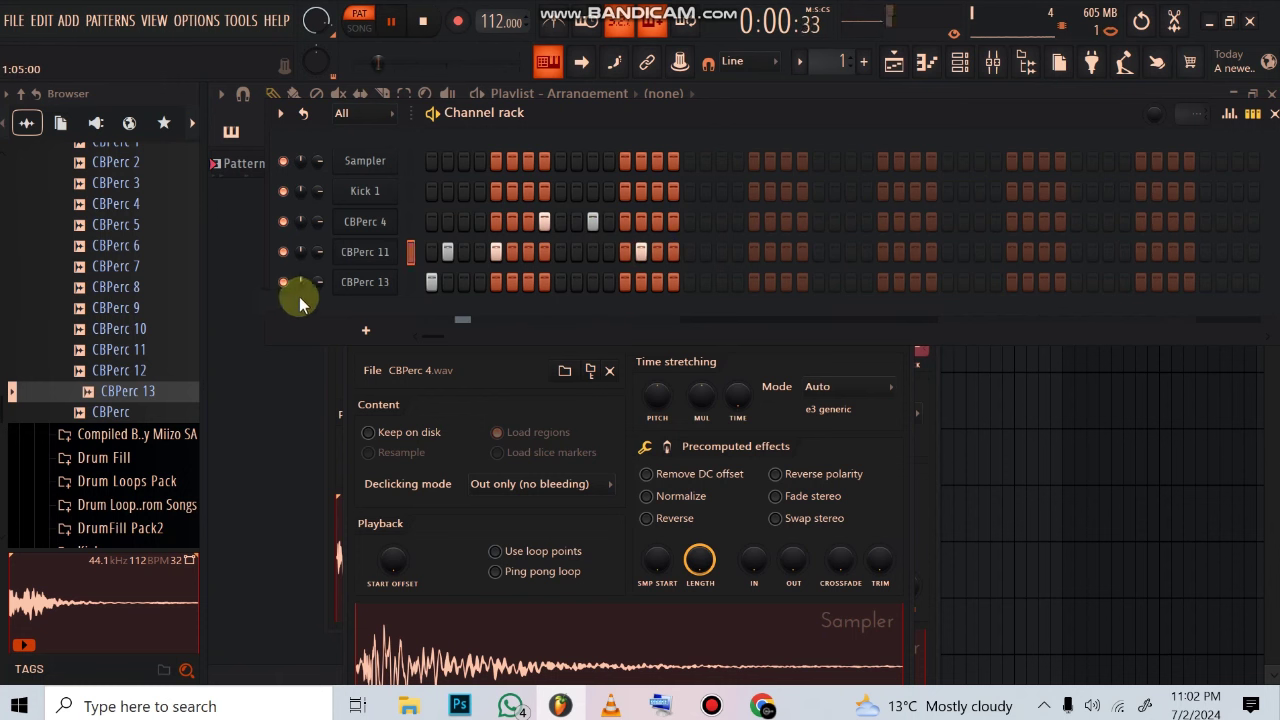
key(space)
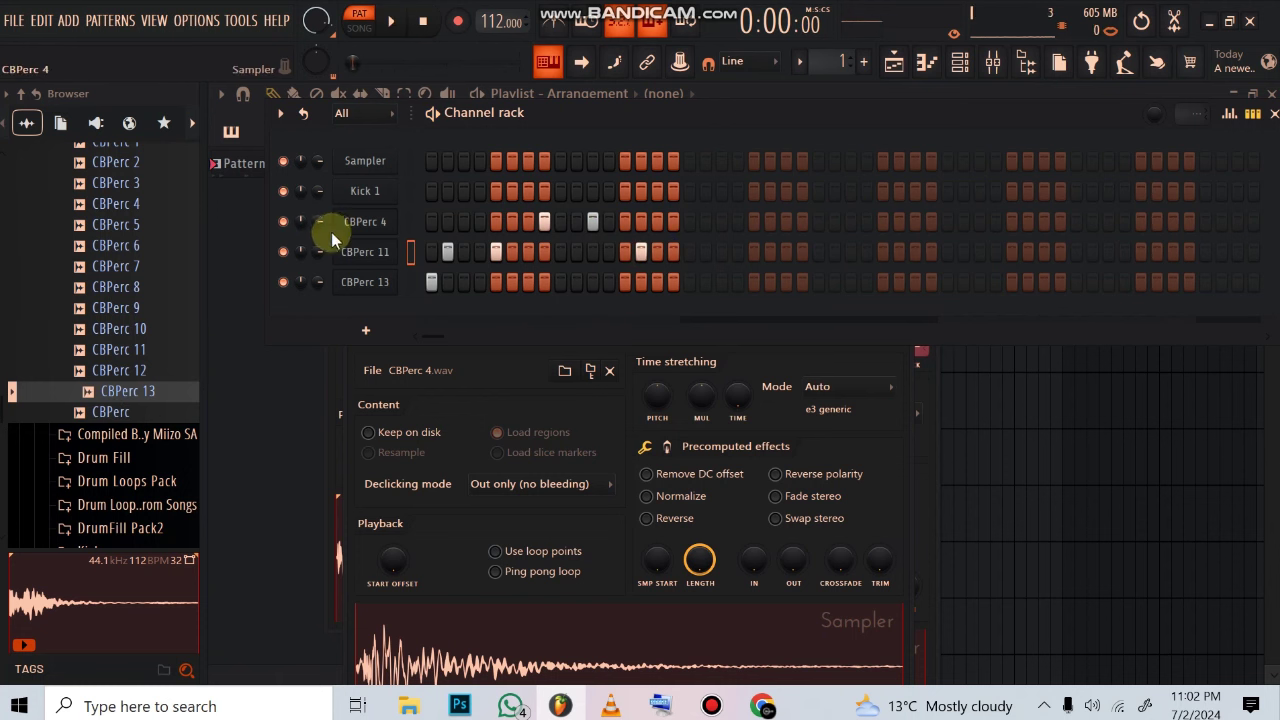
- Fill the Kick 1 channel on each 4 steps and play the pattern
right_click(345, 193)
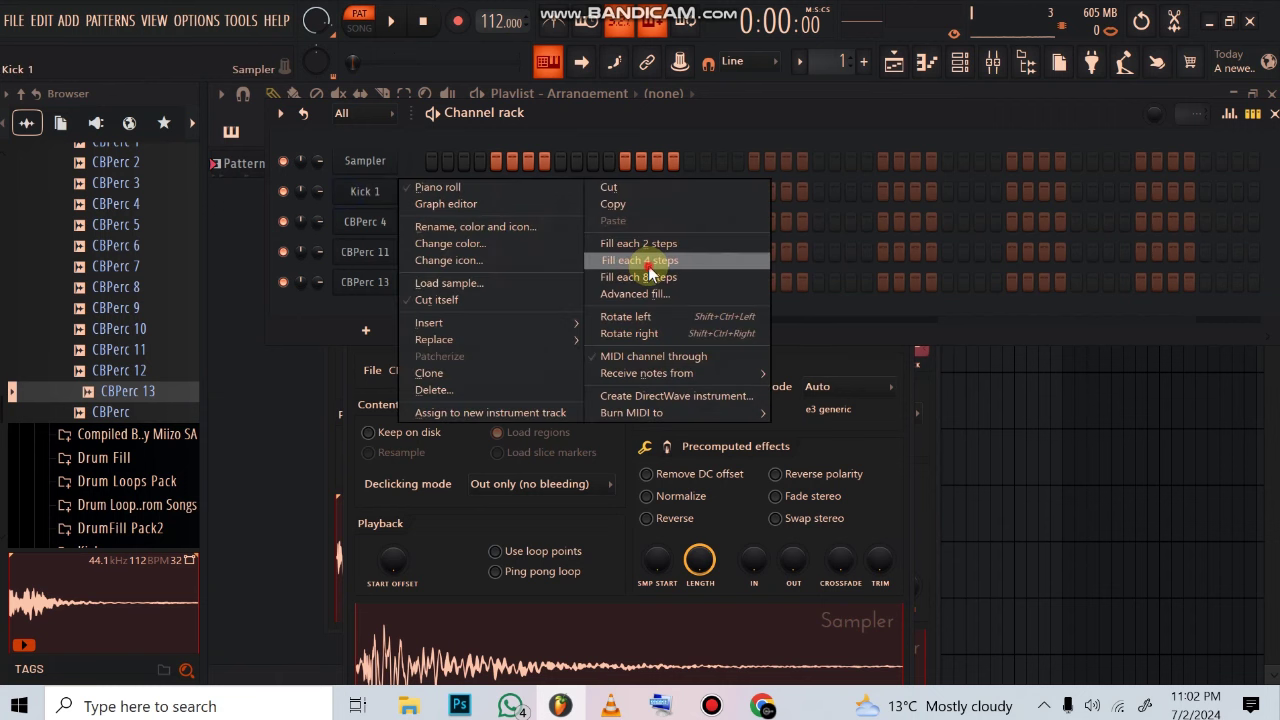
click(652, 252)
key(space)
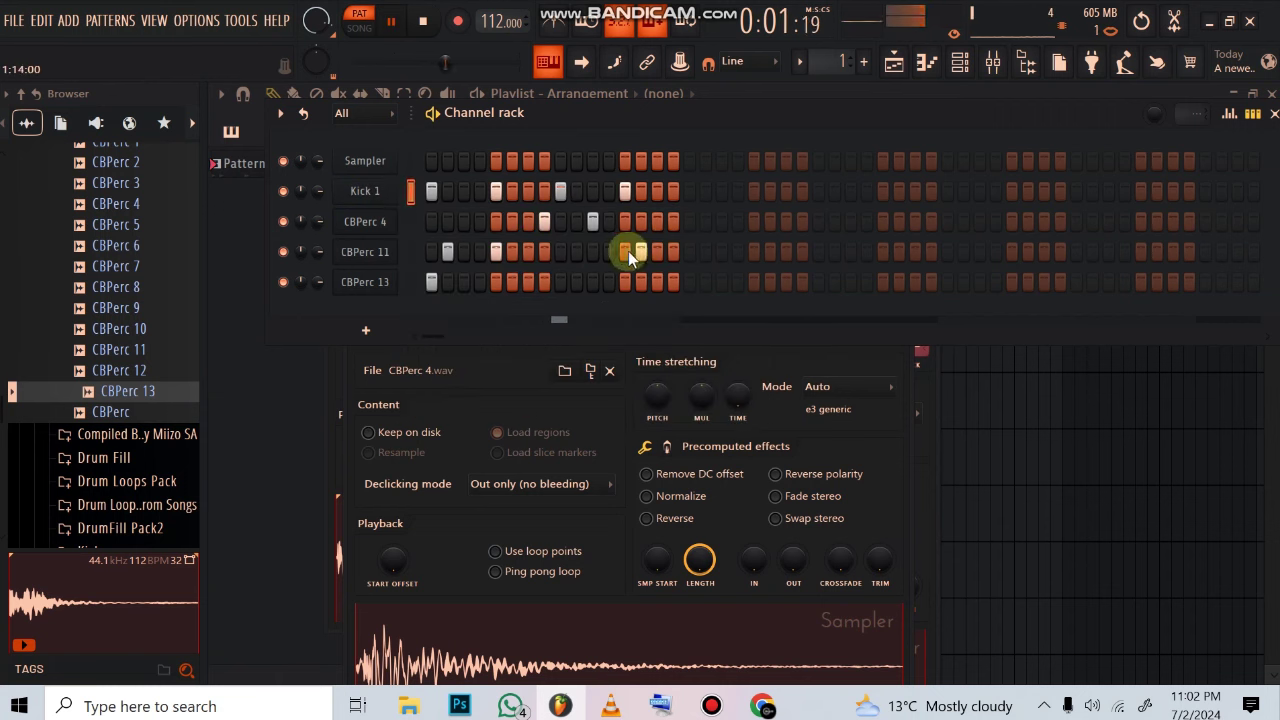
- Stop playback, preview the CBPerc 3 and CBPerc 2 samples, and collapse the CBPerc folder
scroll(130, 320, up, 3)
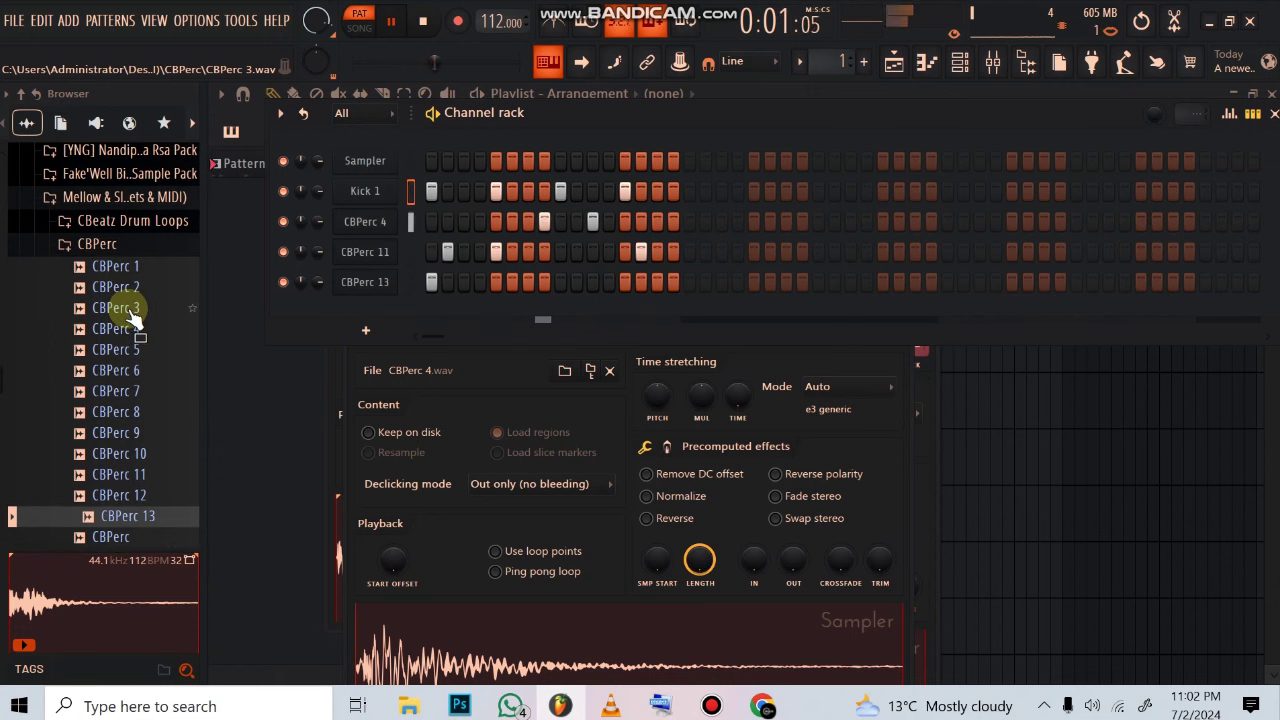
key(space)
click(128, 308)
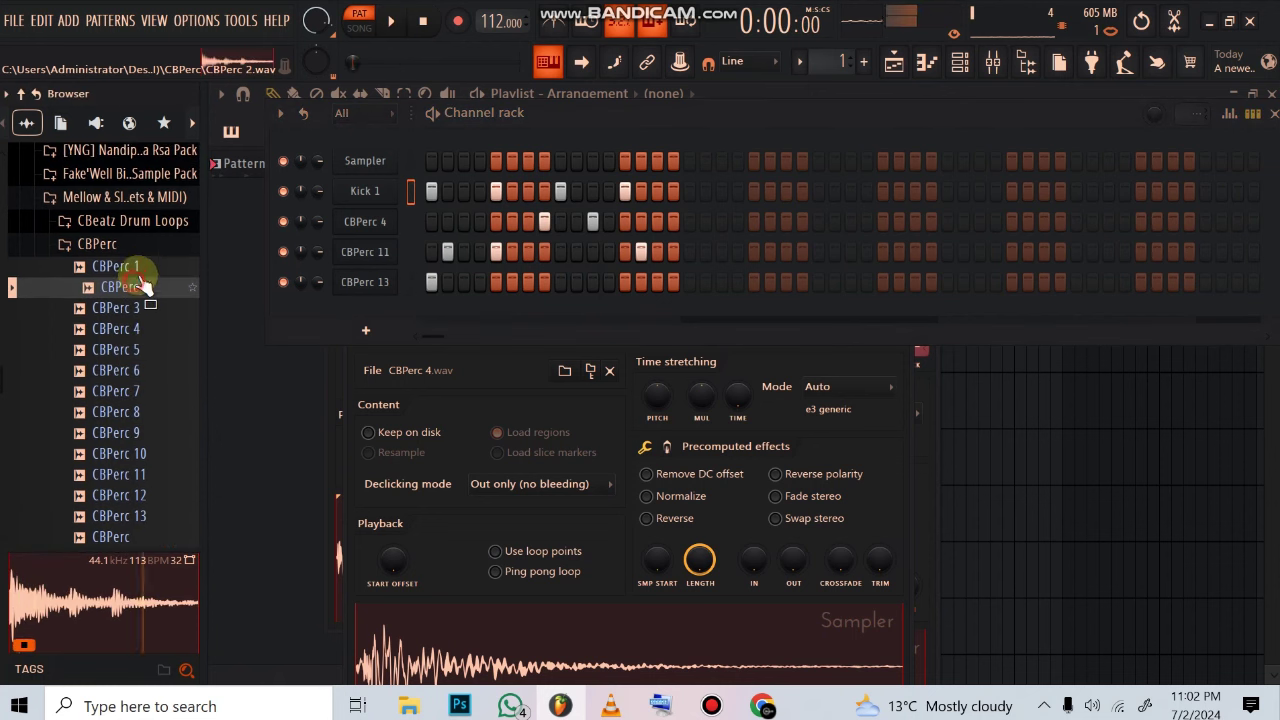
click(140, 287)
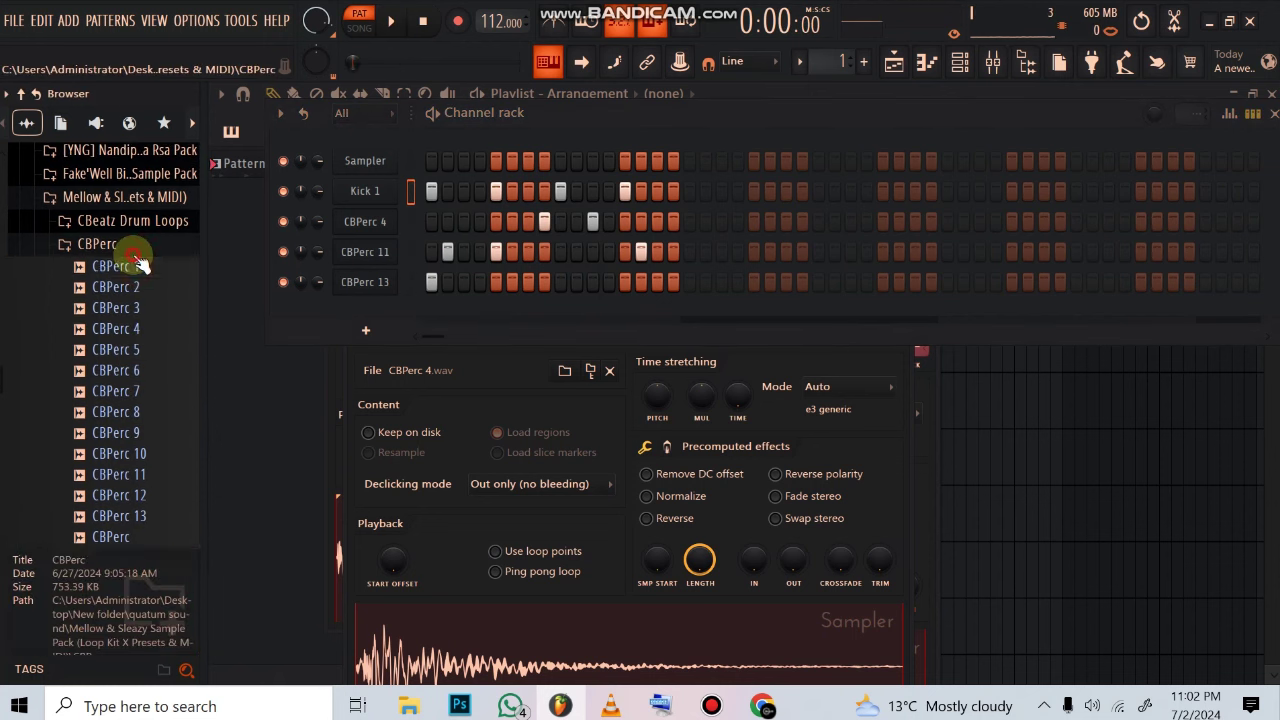
right_click(136, 246)
click(140, 246)
click(143, 246)
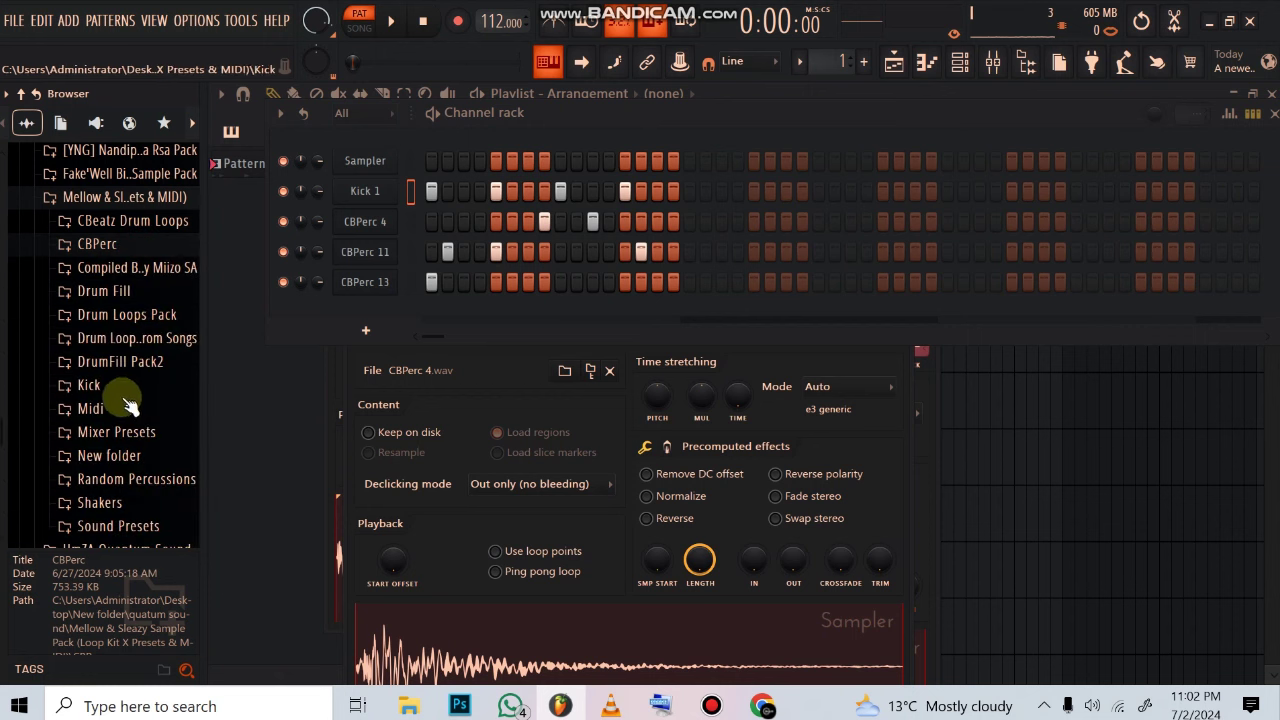
- Look through the New folder, UmZA Quantum Sound and [YNG] Nandipha808 & Ceeka Rsa Pack folders for percussion samples
click(131, 458)
click(130, 457)
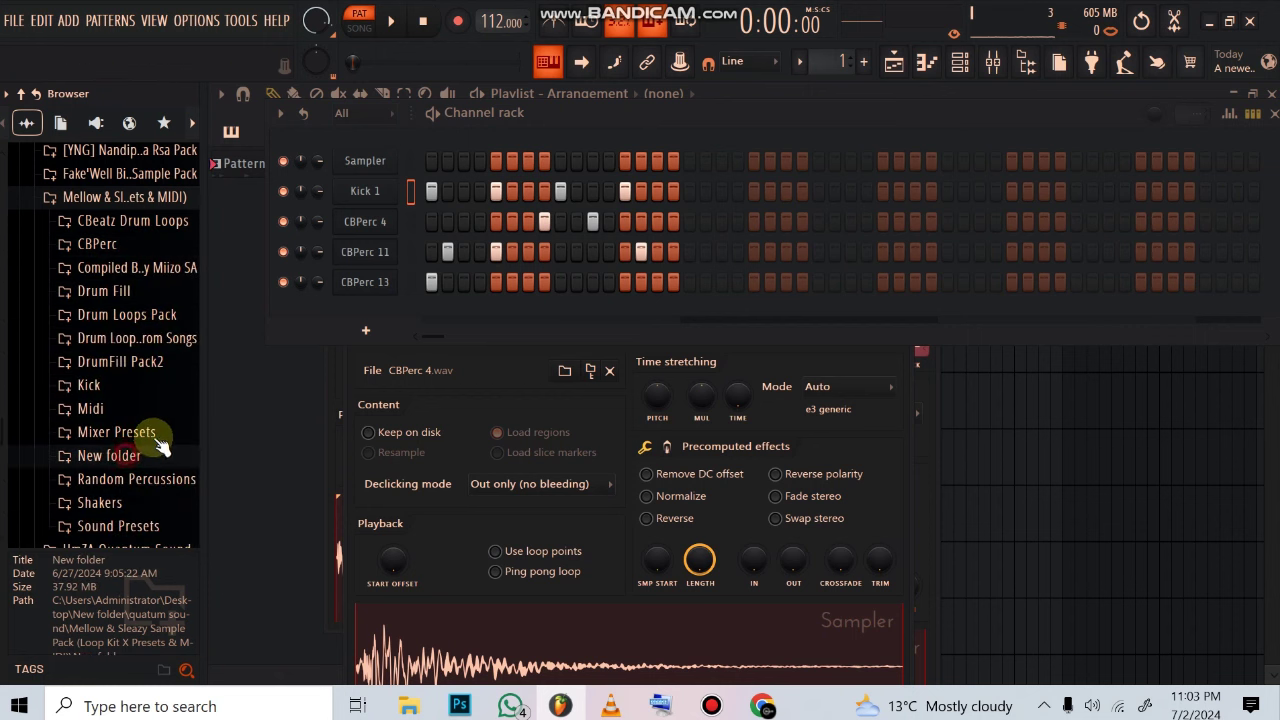
scroll(165, 440, down, 3)
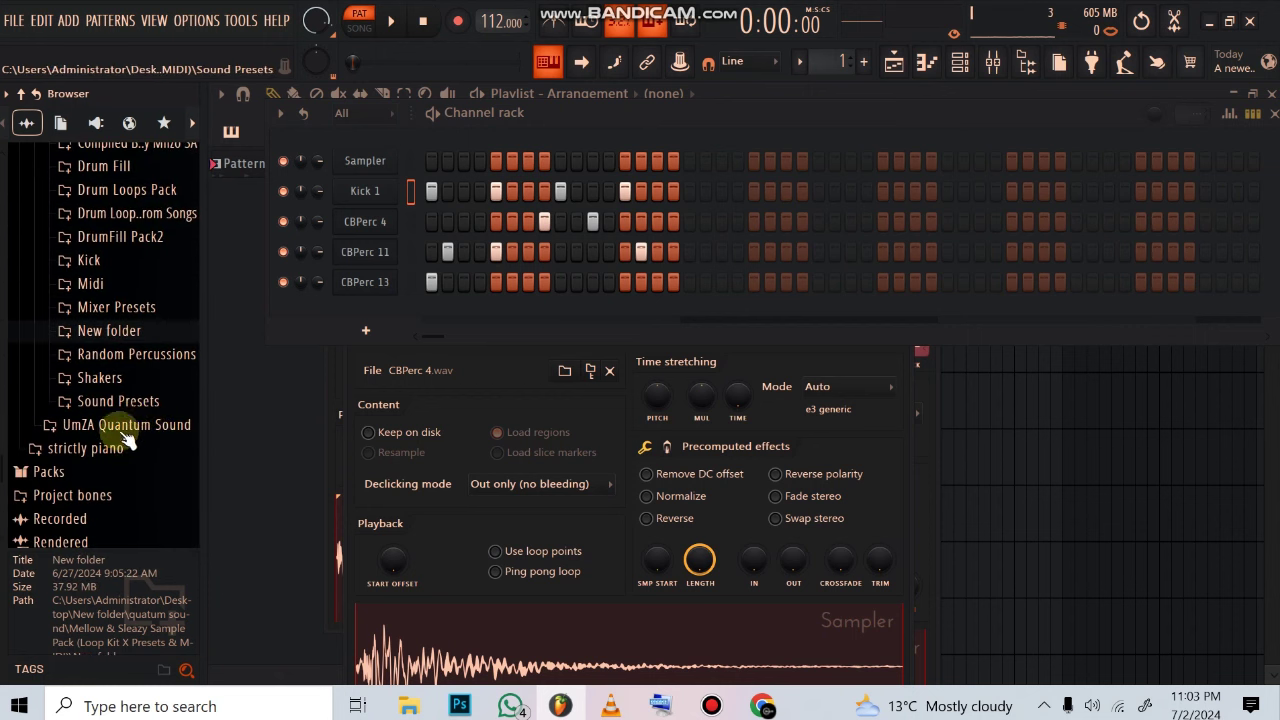
scroll(130, 425, down, 3)
scroll(140, 390, up, 3)
click(130, 400)
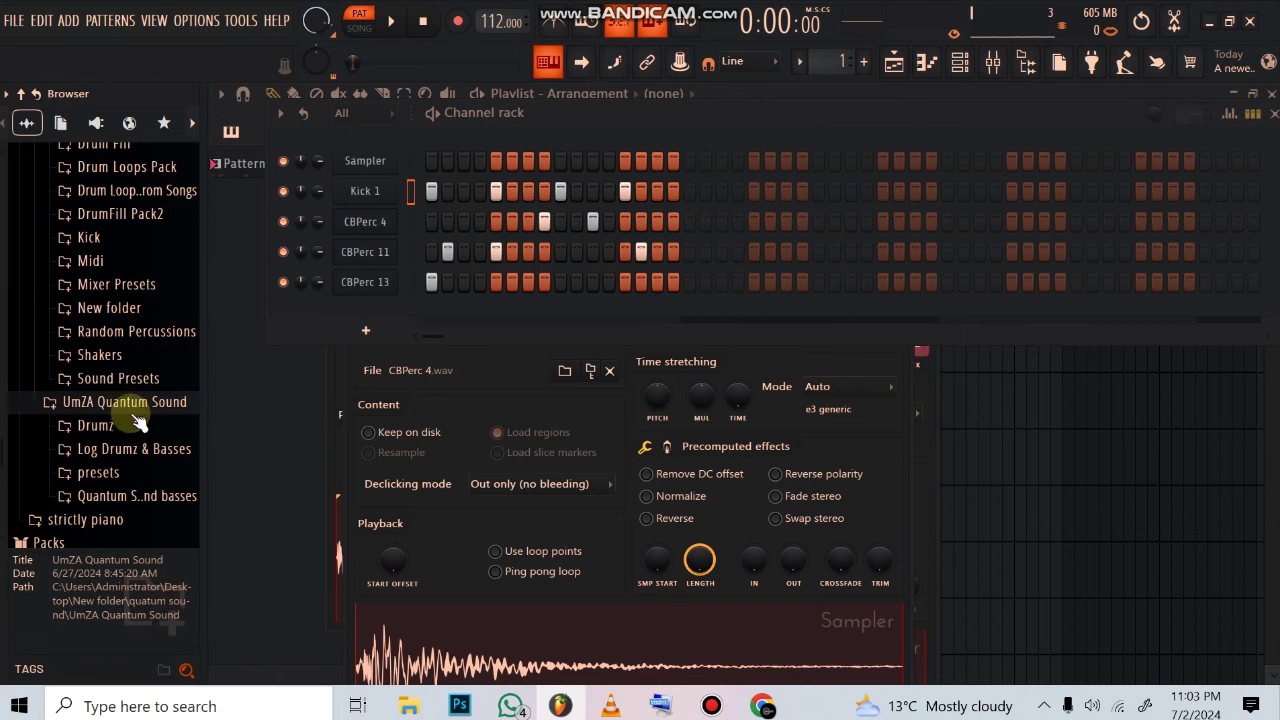
scroll(135, 405, up, 5)
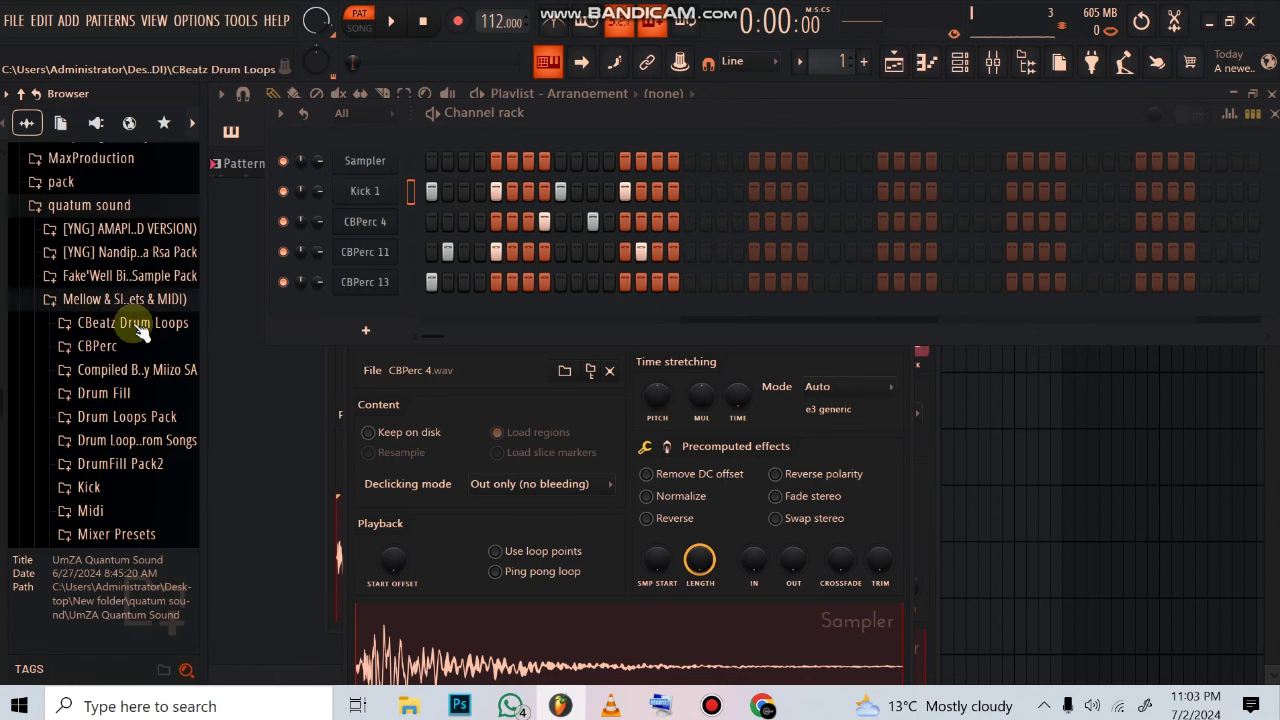
click(134, 296)
click(148, 256)
scroll(140, 300, up, 1)
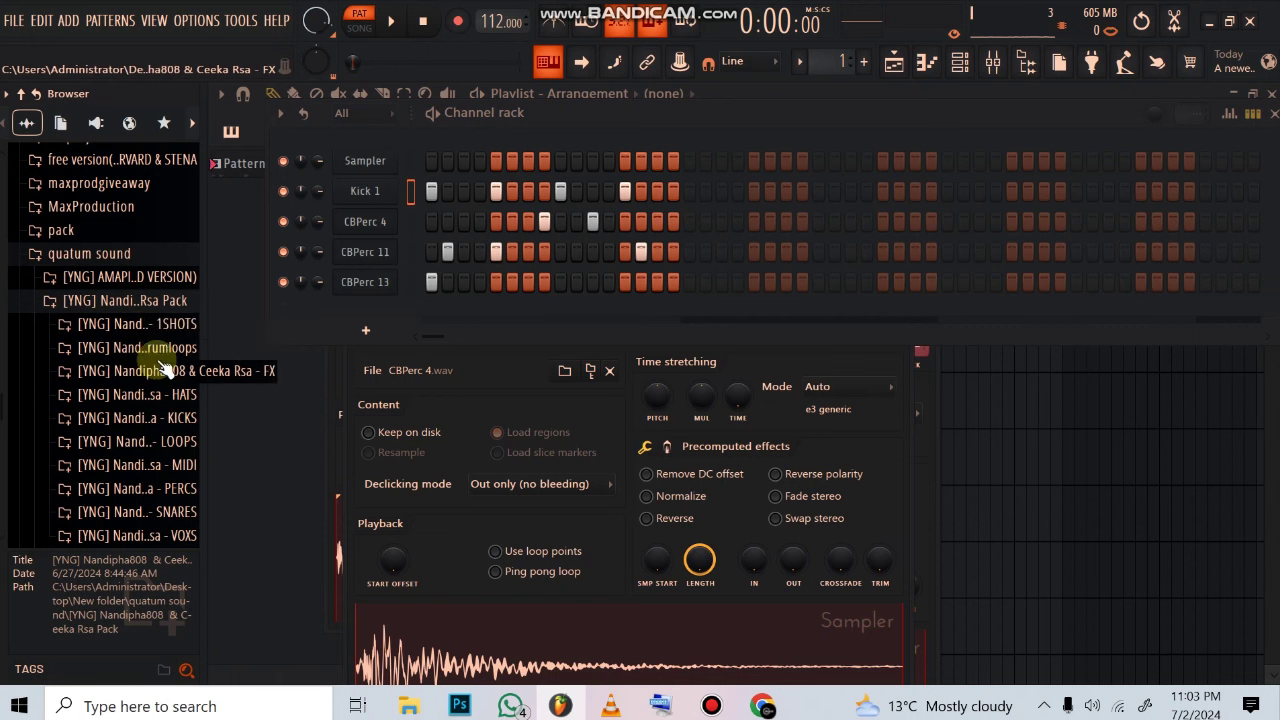
click(135, 488)
- Add DBN GOGO PERC 1 from the PERC folder at 50% volume with a hit on step 17, plus a CBPerc 11 hit on step 20
drag(132, 392, 133, 488)
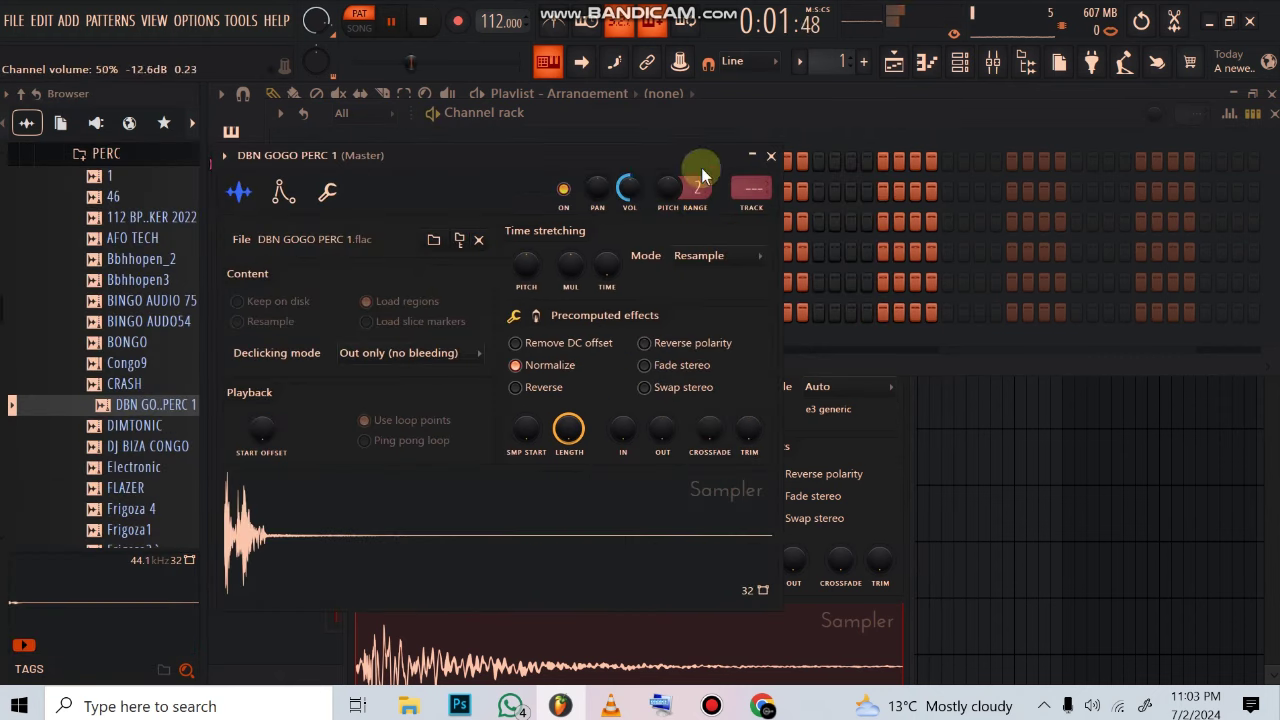
click(773, 156)
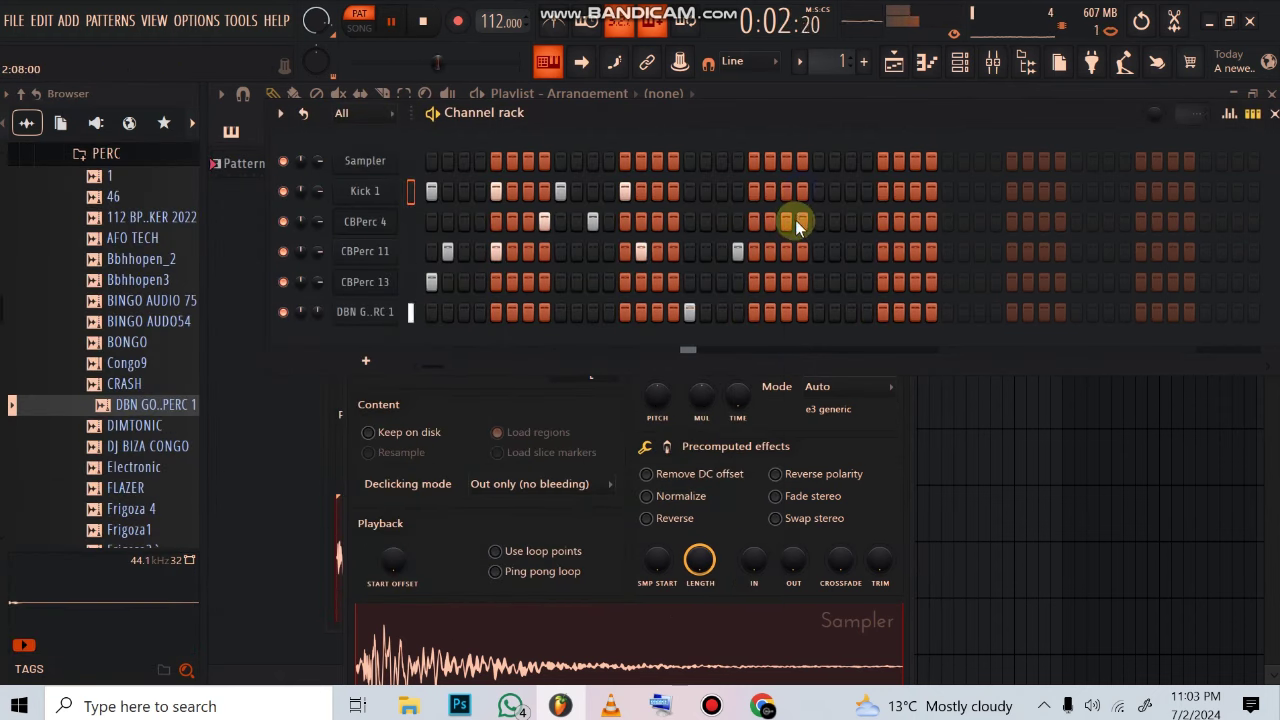
- Program CBPerc 4 hits on steps 24 and 27, and add the DJ BIZA CONGO sample with a hit on step 30
click(850, 221)
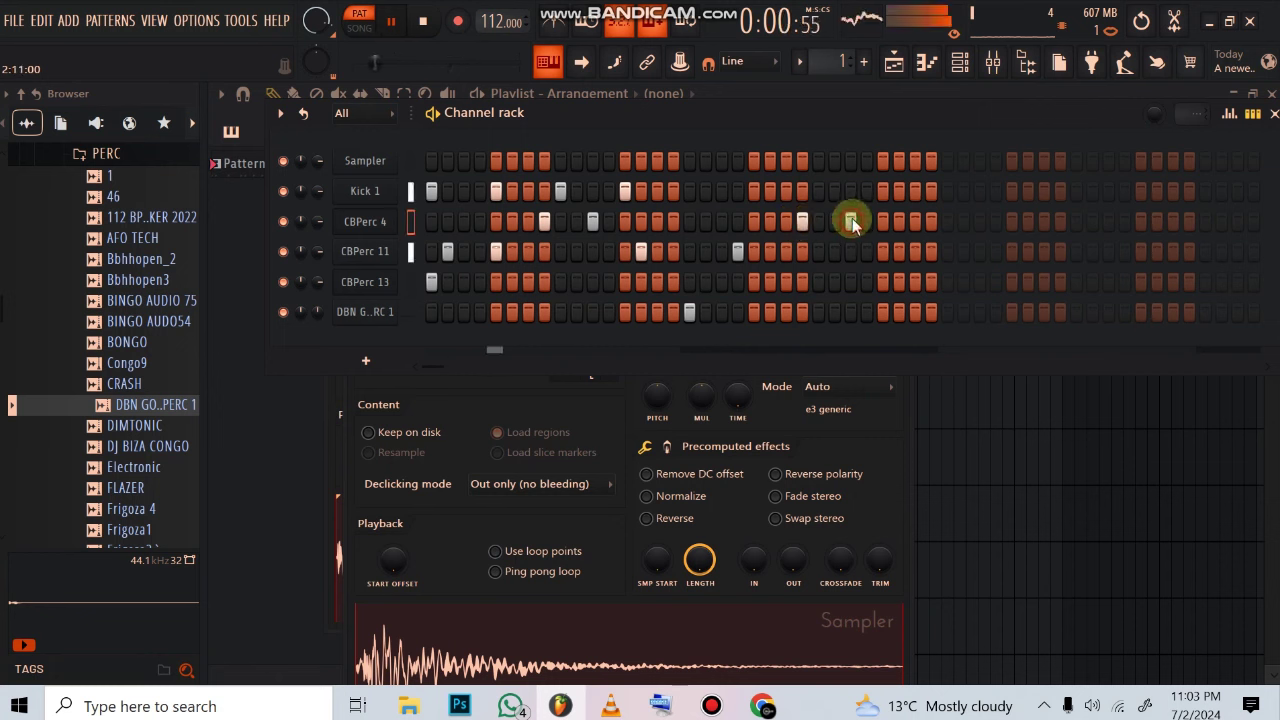
drag(148, 446, 353, 338)
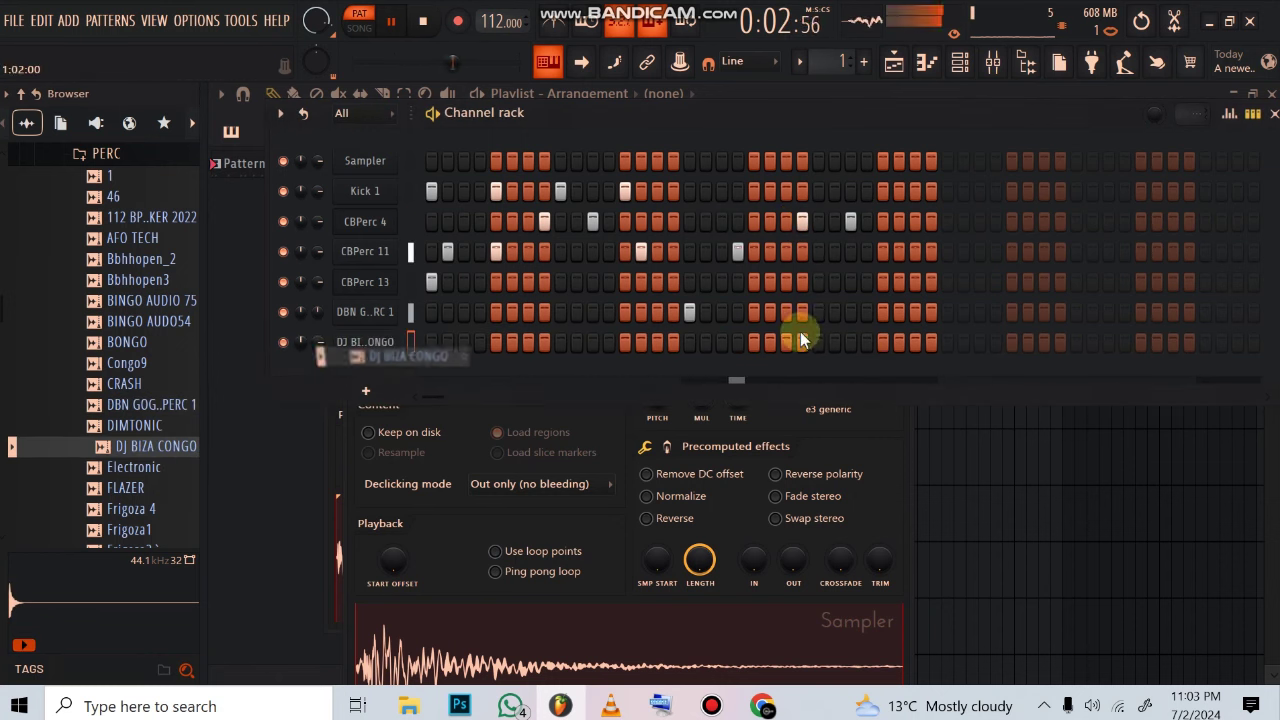
click(901, 343)
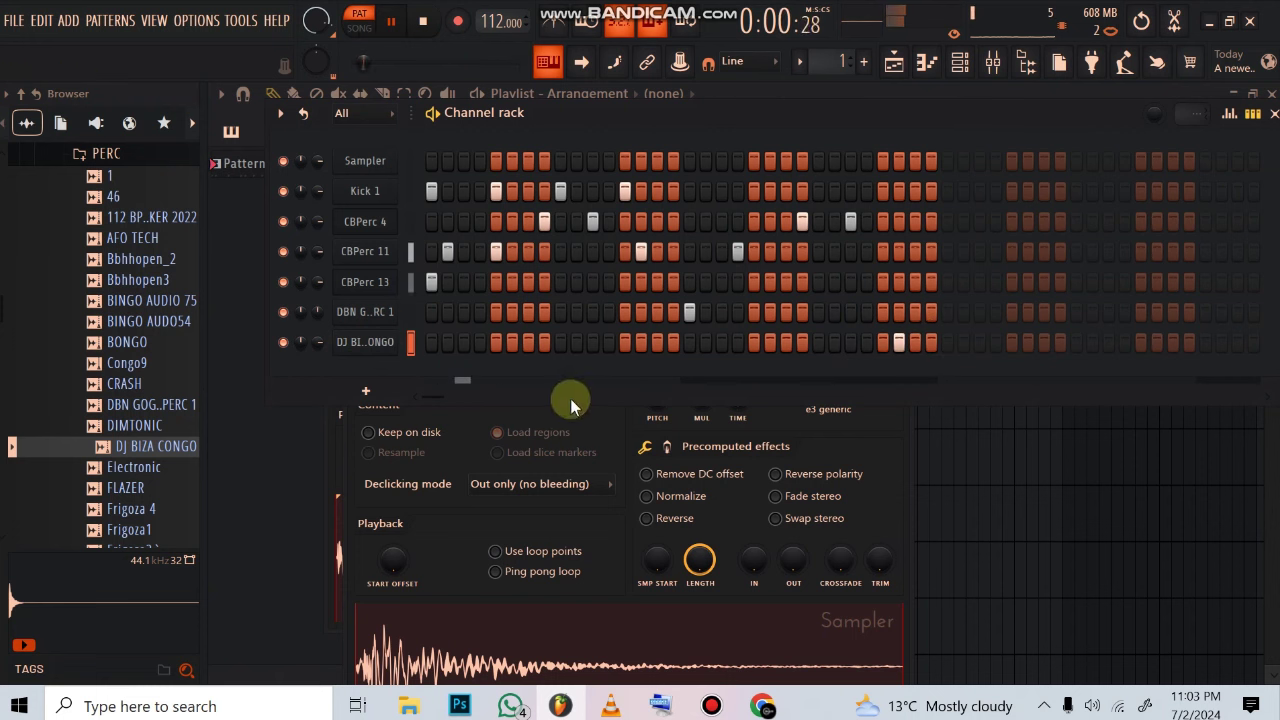
- Refill Kick 1 on each 4 steps across the extended 32-step pattern
right_click(368, 191)
click(619, 262)
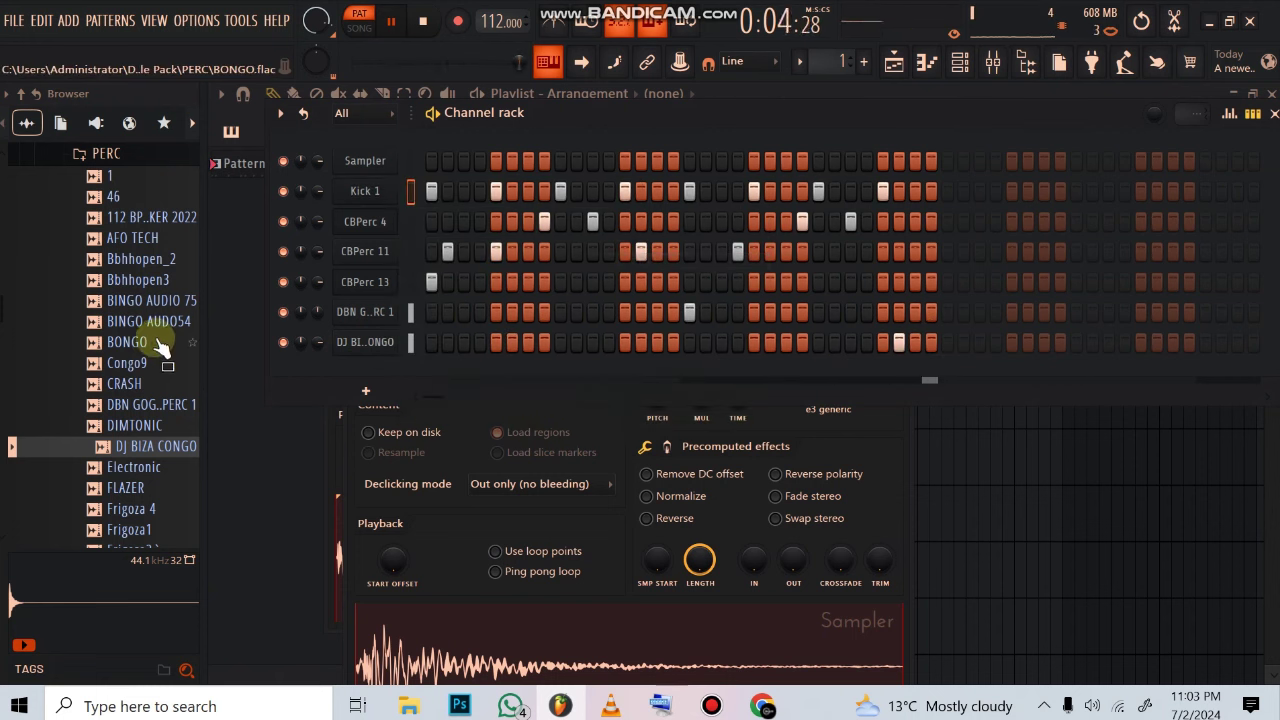
- Collapse the PERC and TNK Musiq Sample Pack folders in the sample browser
scroll(150, 334, up, 5)
click(118, 404)
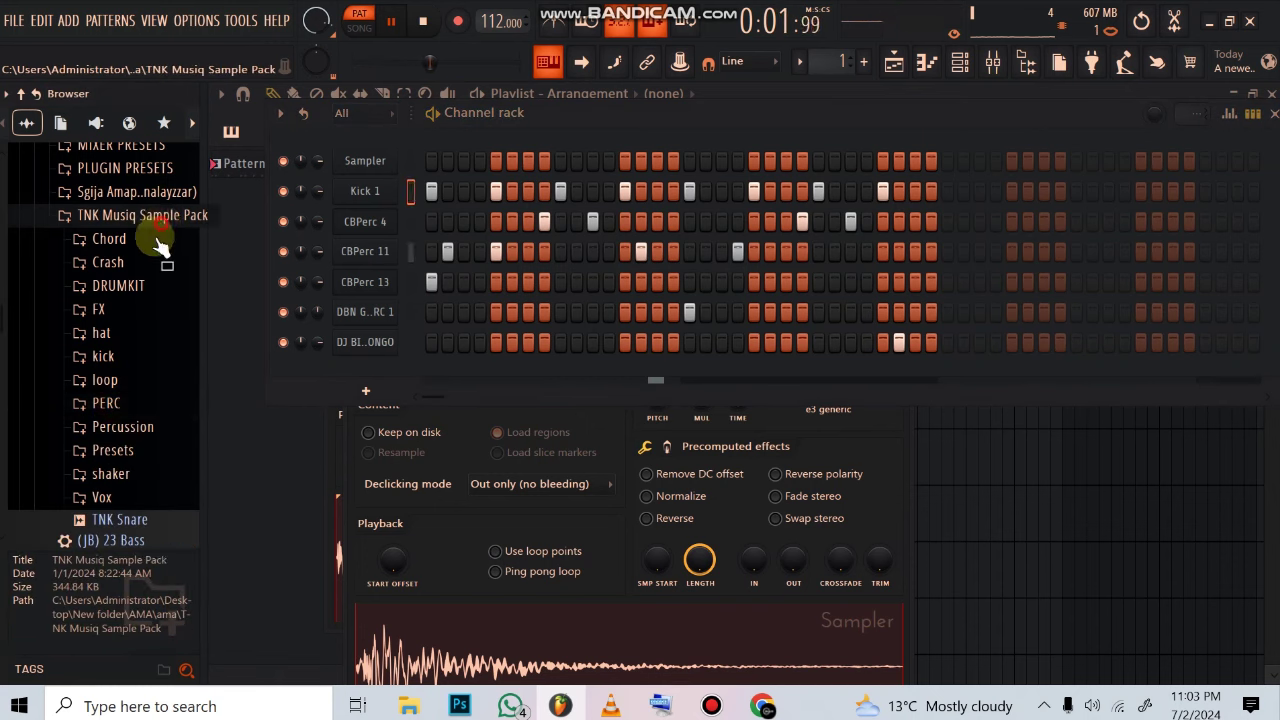
click(135, 215)
scroll(130, 330, up, 5)
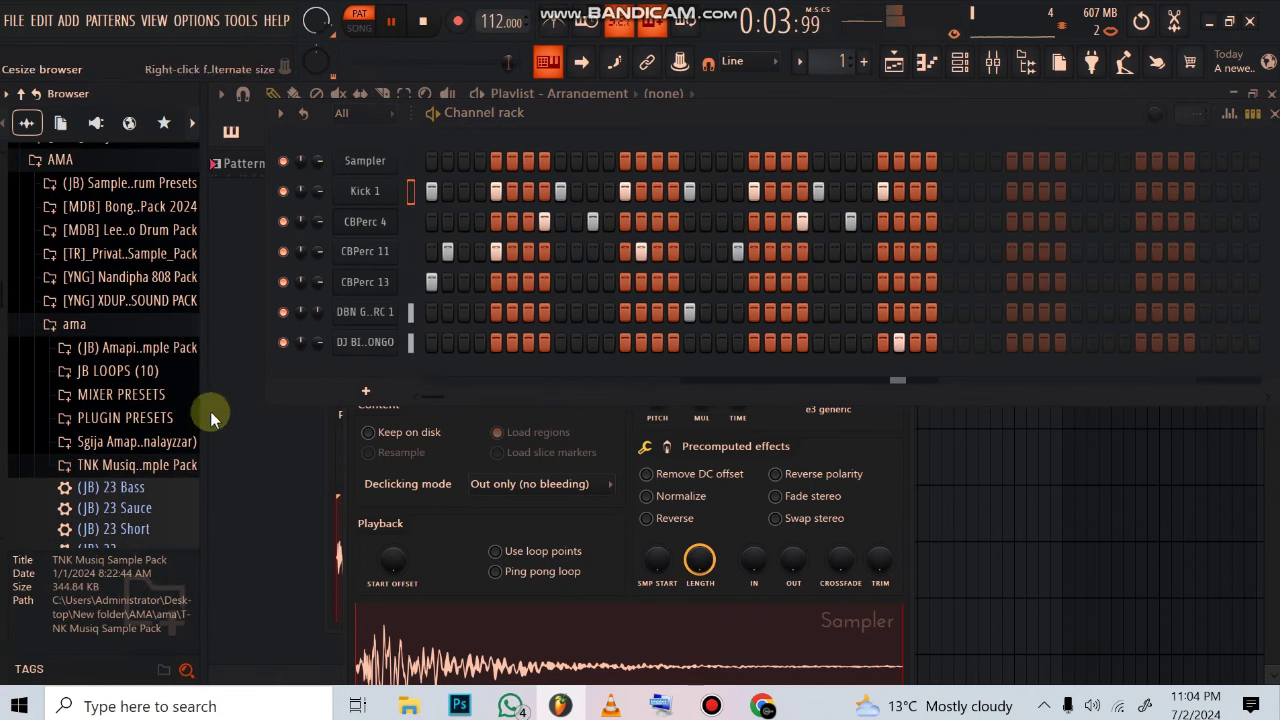
- Stop playback and place two Pattern 1 clips on playlist Track 1, starting at bars 1 and 3
key(space)
key(F5)
click(306, 172)
drag(306, 172, 589, 191)
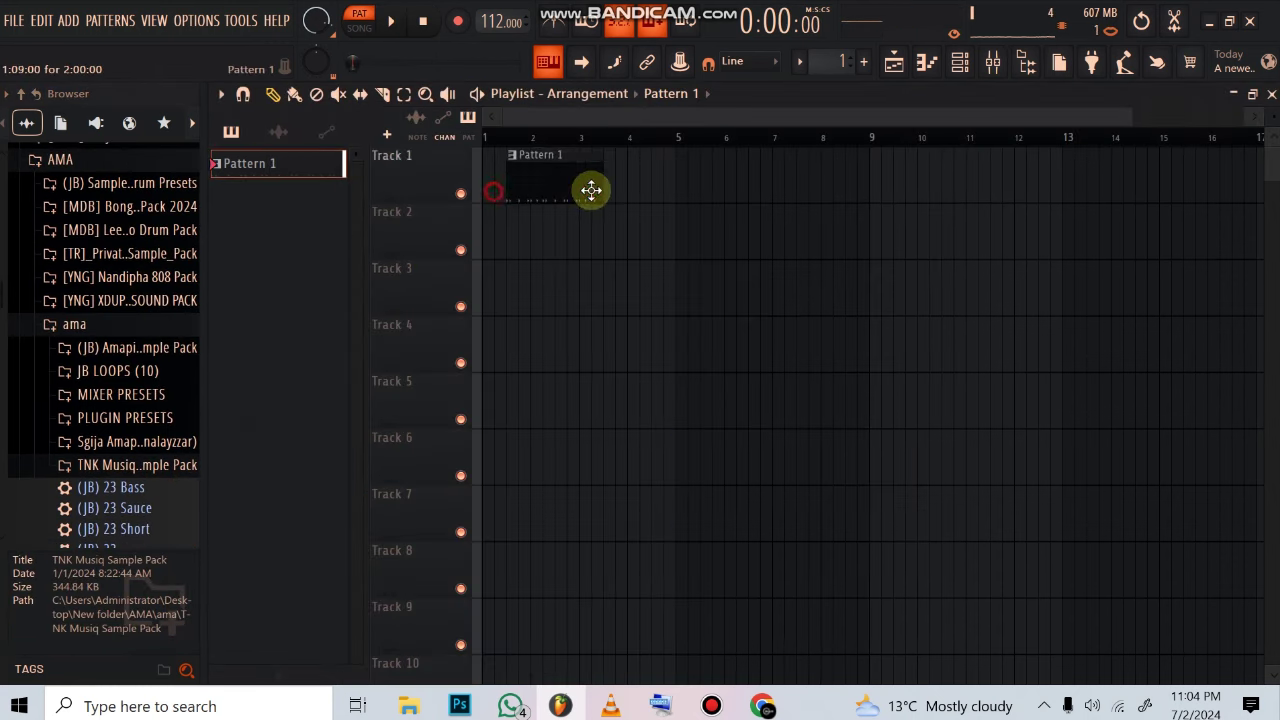
click(601, 200)
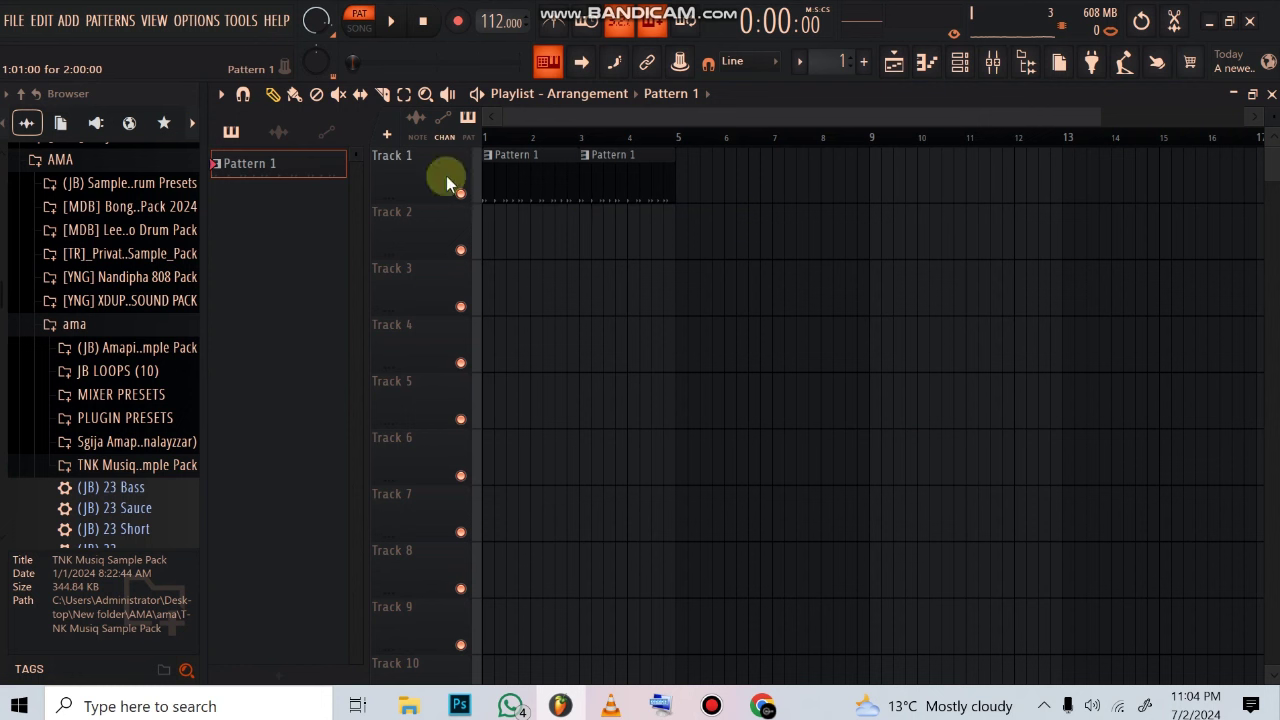
- Place the Shaker 1 sample from the Shakers folder at the start of playlist Track 2
click(142, 278)
drag(124, 391, 486, 232)
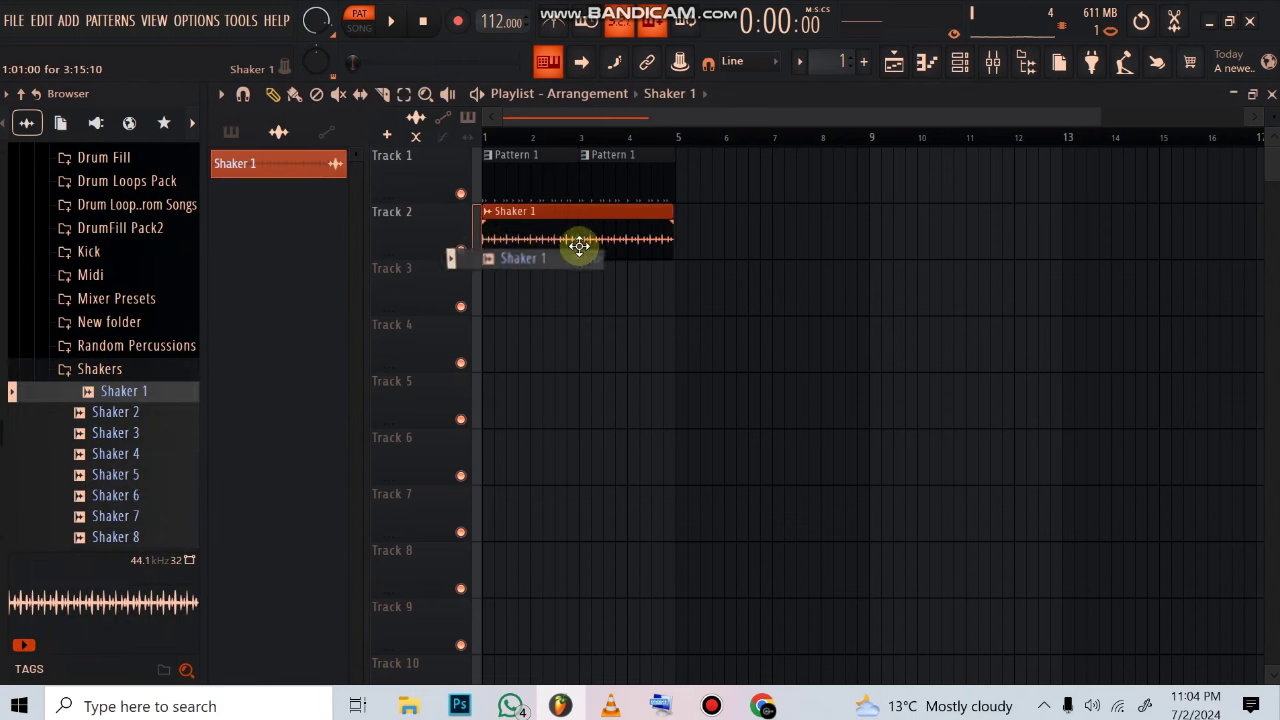
- Fit the Shaker 1 clip to the project tempo using the 75 to 150 BPM range, and switch playback to song mode
scroll(690, 137, up, 5)
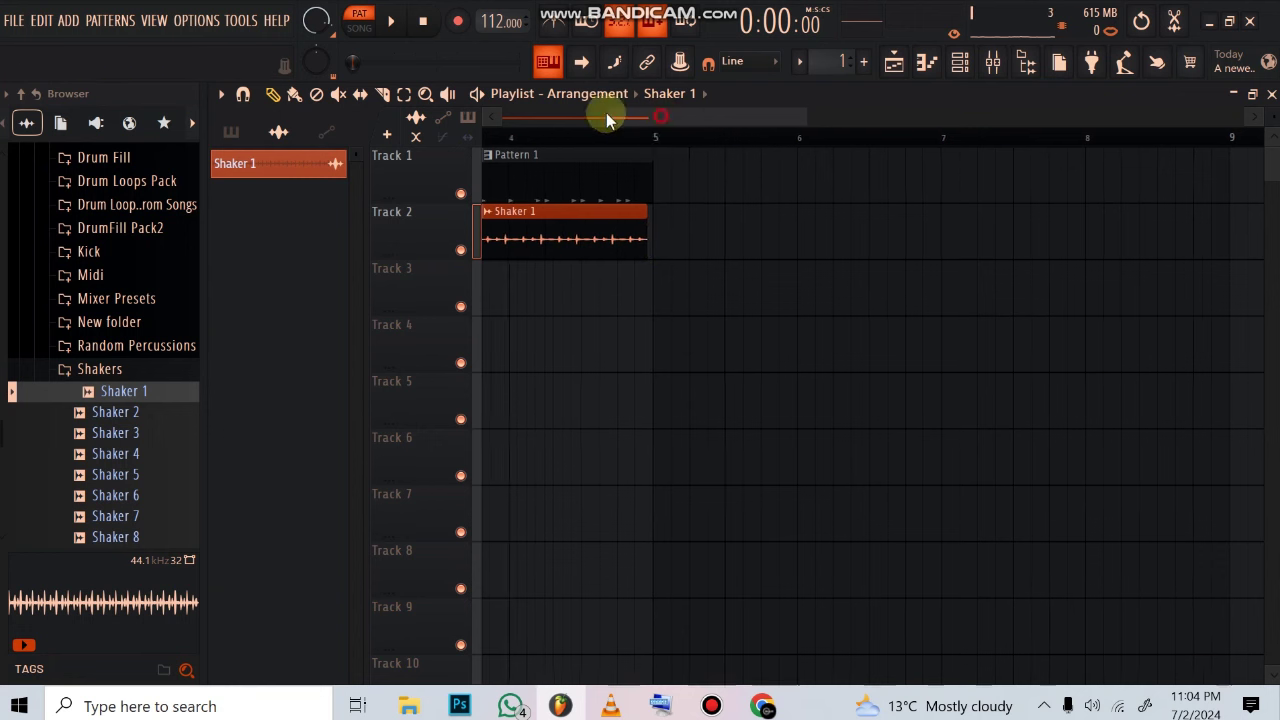
drag(610, 117, 496, 124)
right_click(478, 216)
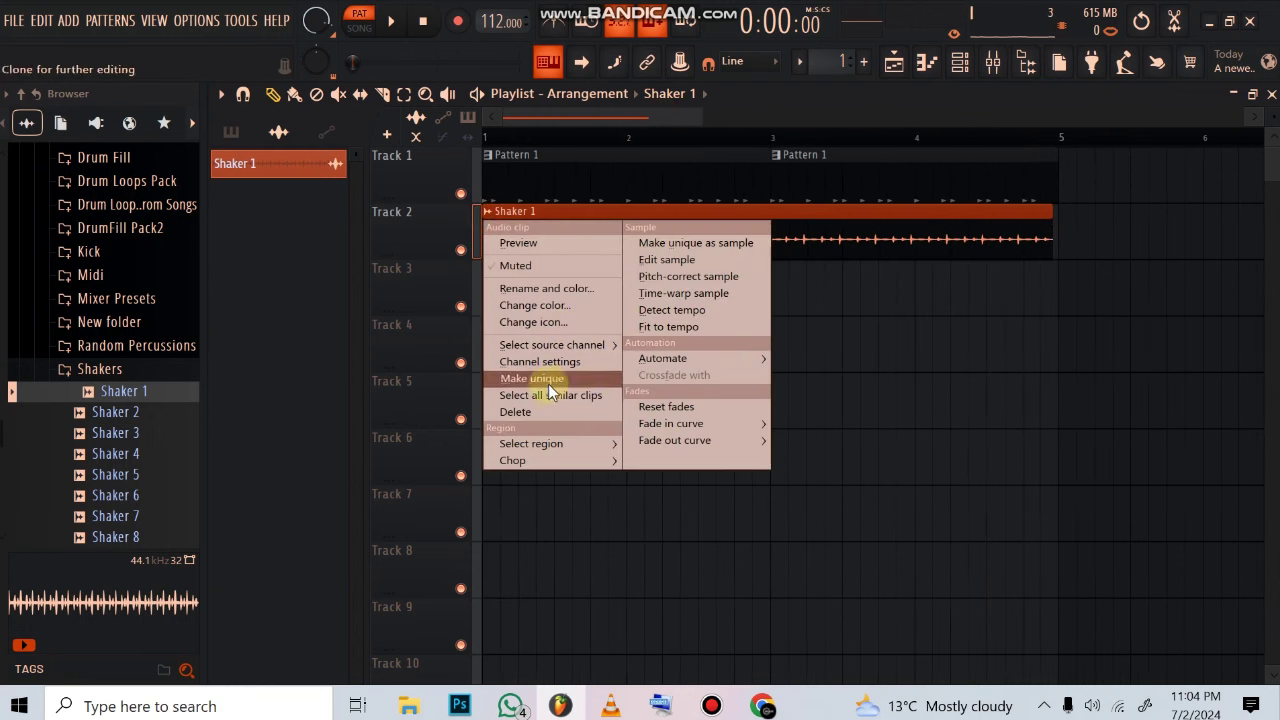
click(655, 315)
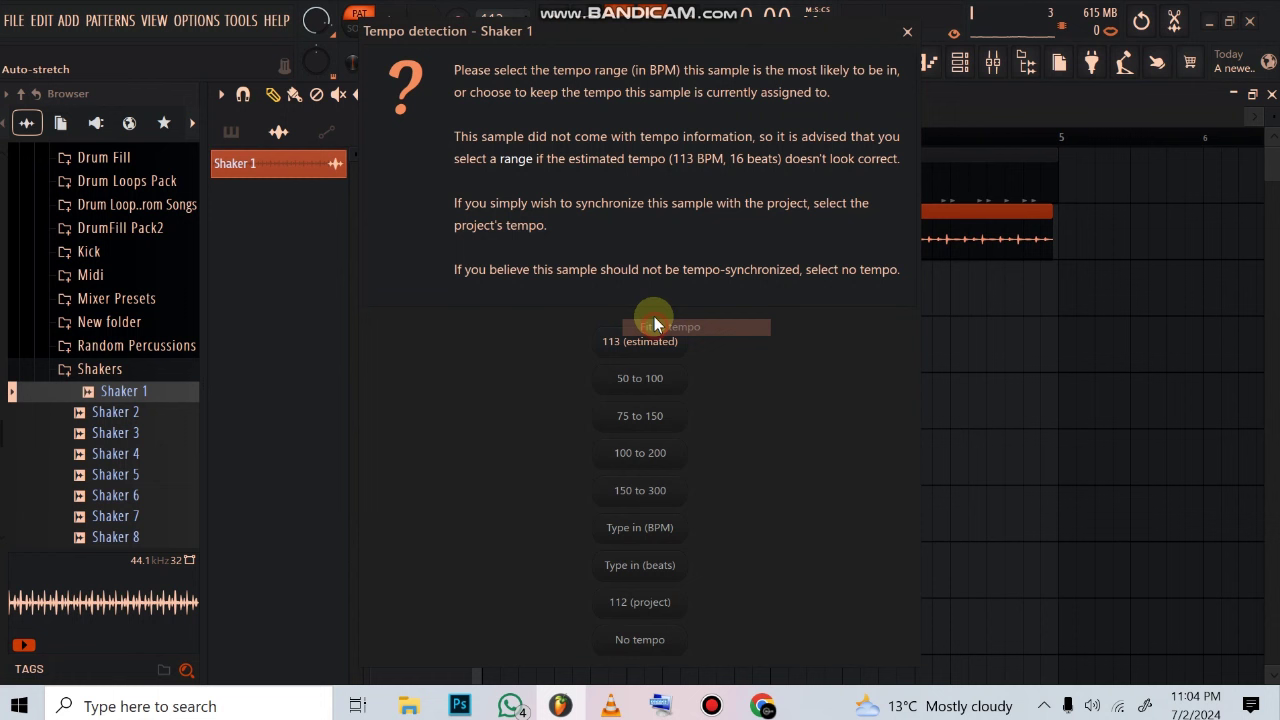
click(645, 420)
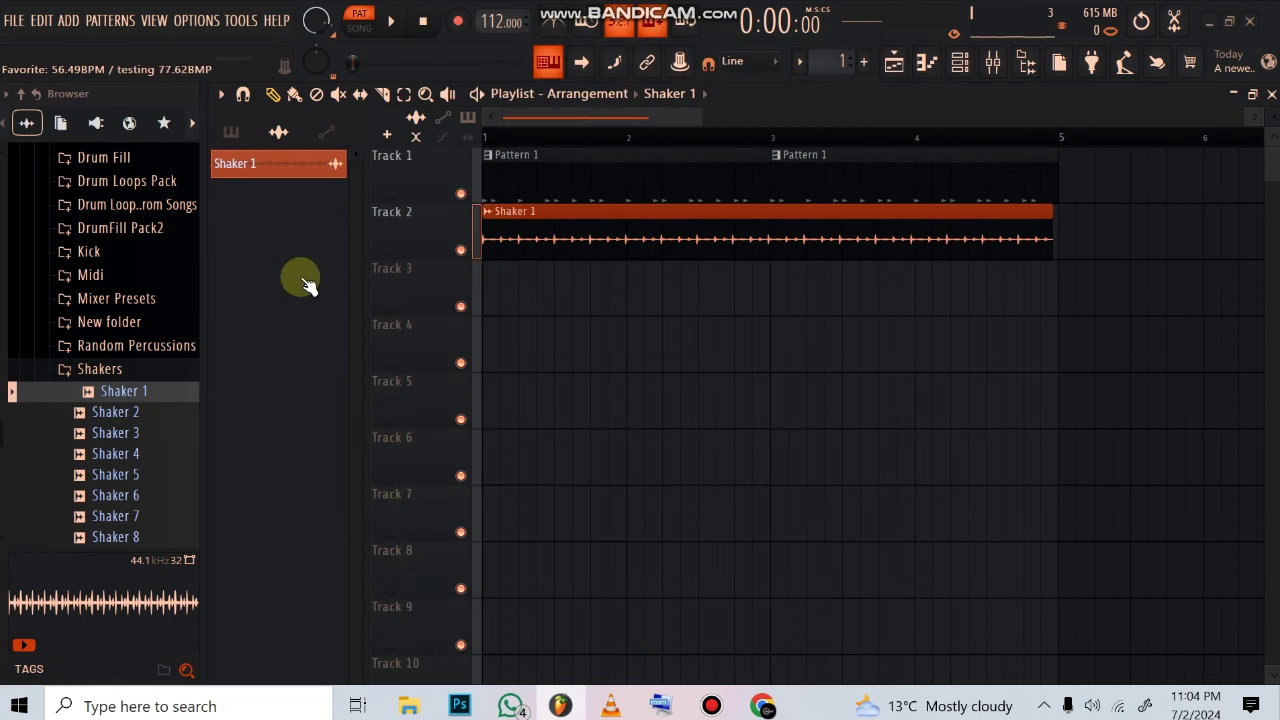
click(359, 27)
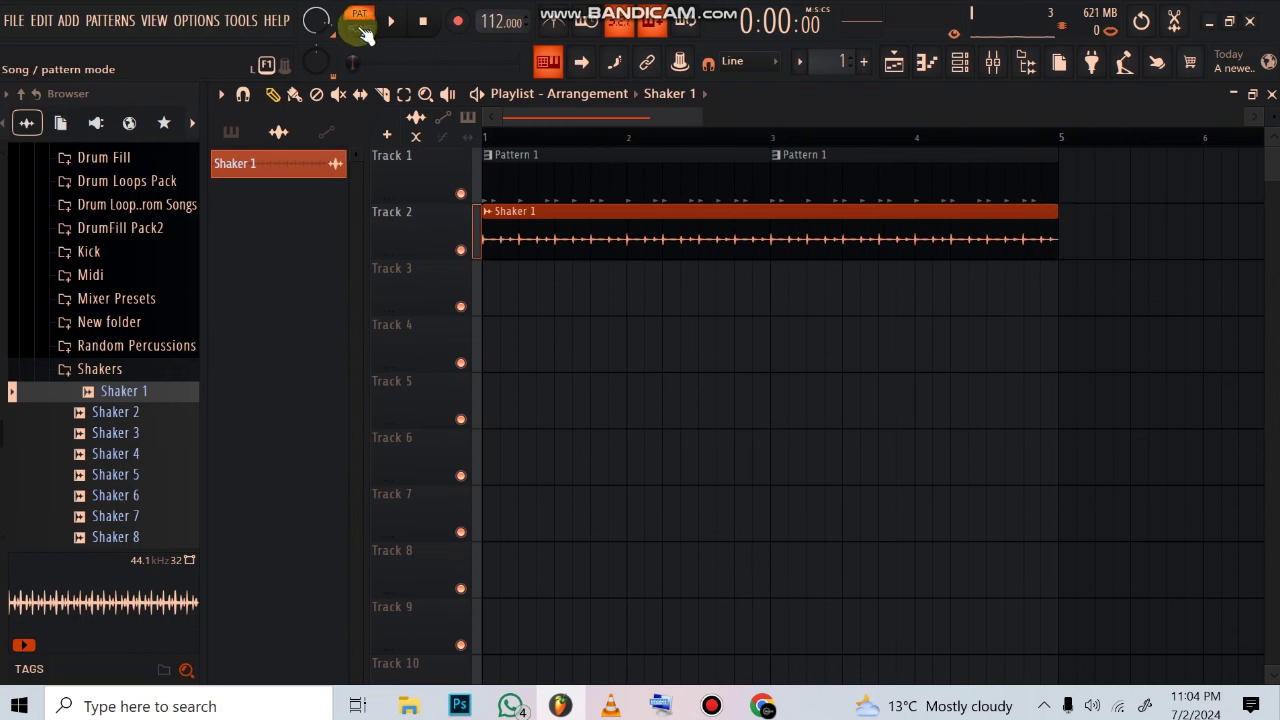
- Play back the arrangement with the Shaker 1 clip, and stop playback
key(space)
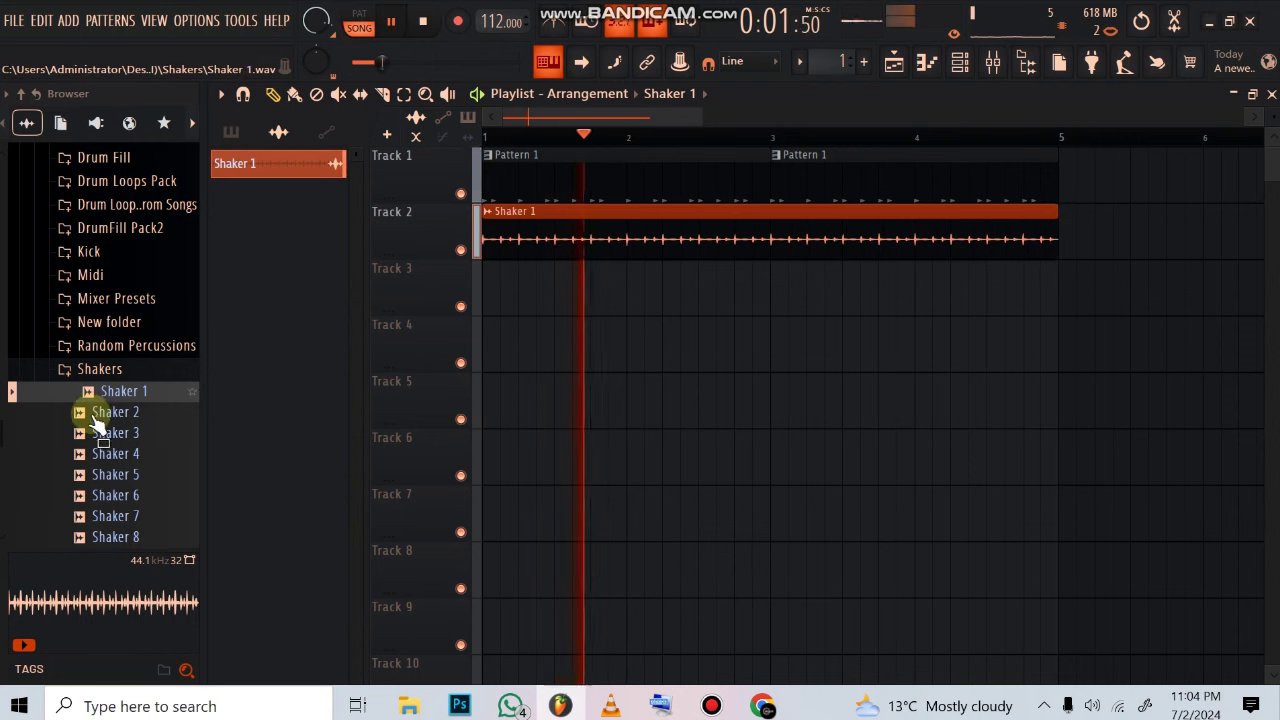
scroll(100, 400, down, 3)
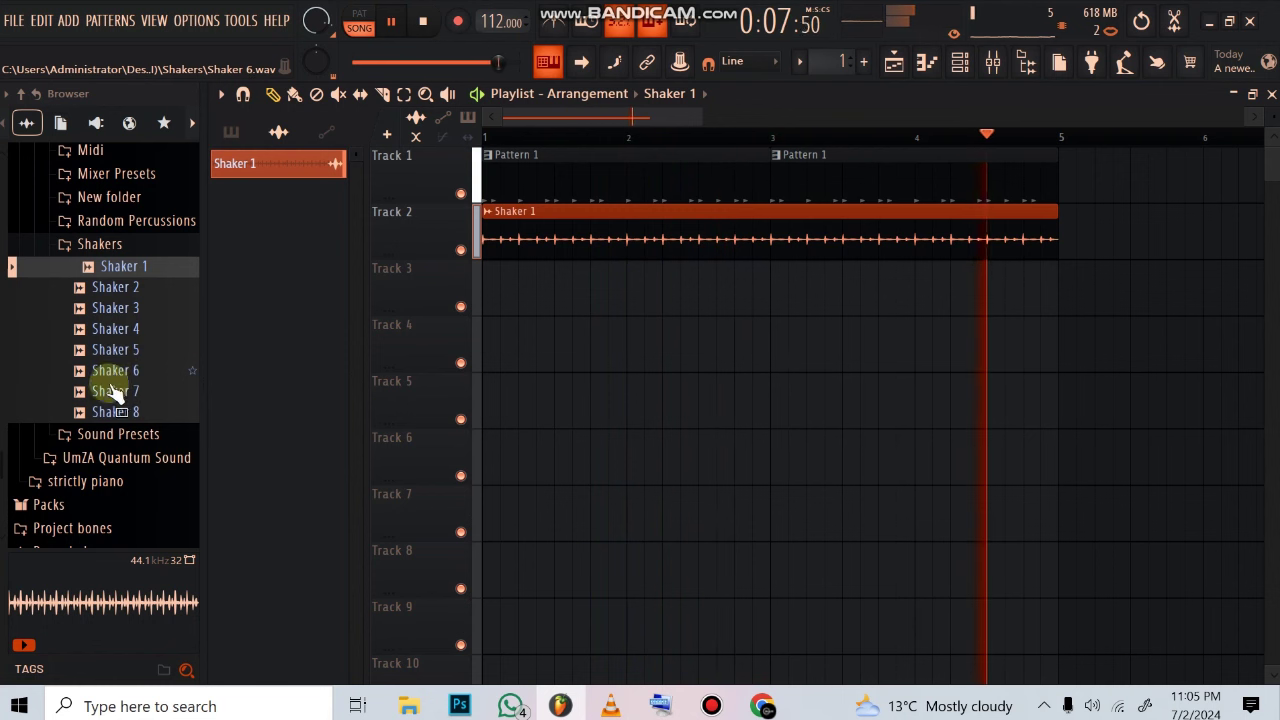
key(space)
- Audition other samples in the Shakers folder and place Shaker 3 at the start of playlist Track 3
click(110, 393)
click(110, 412)
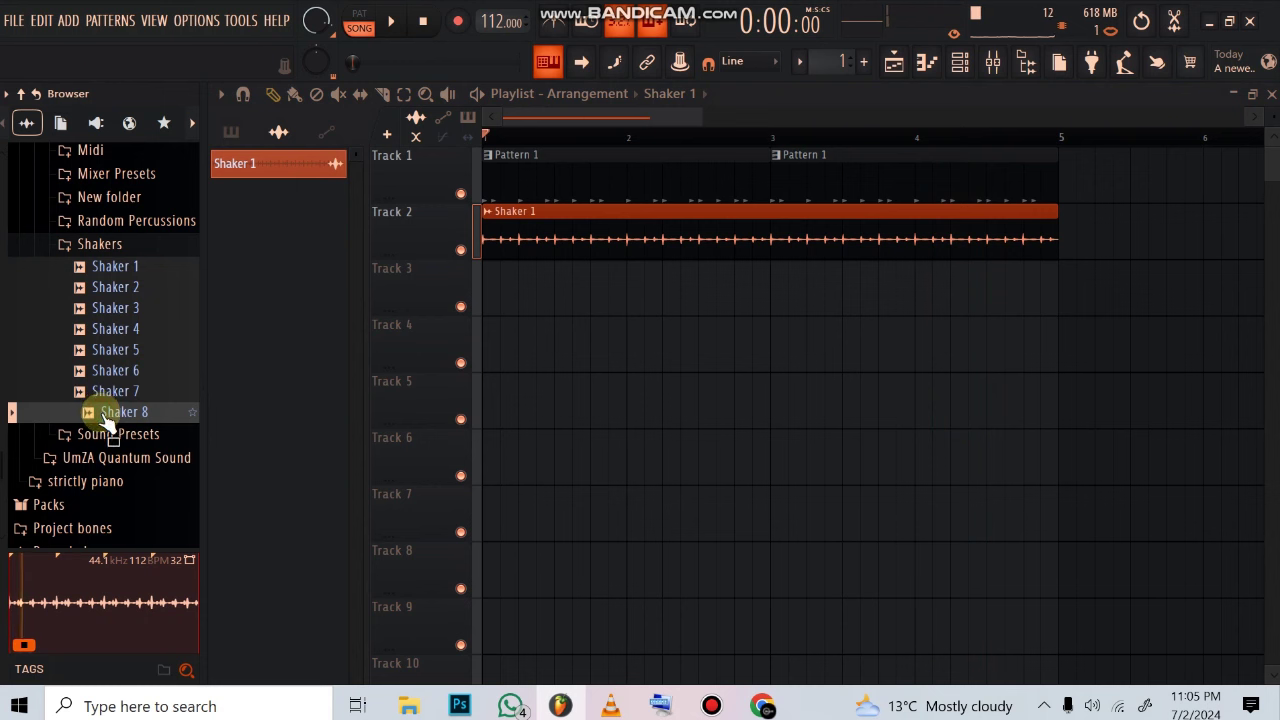
click(116, 330)
drag(115, 310, 494, 271)
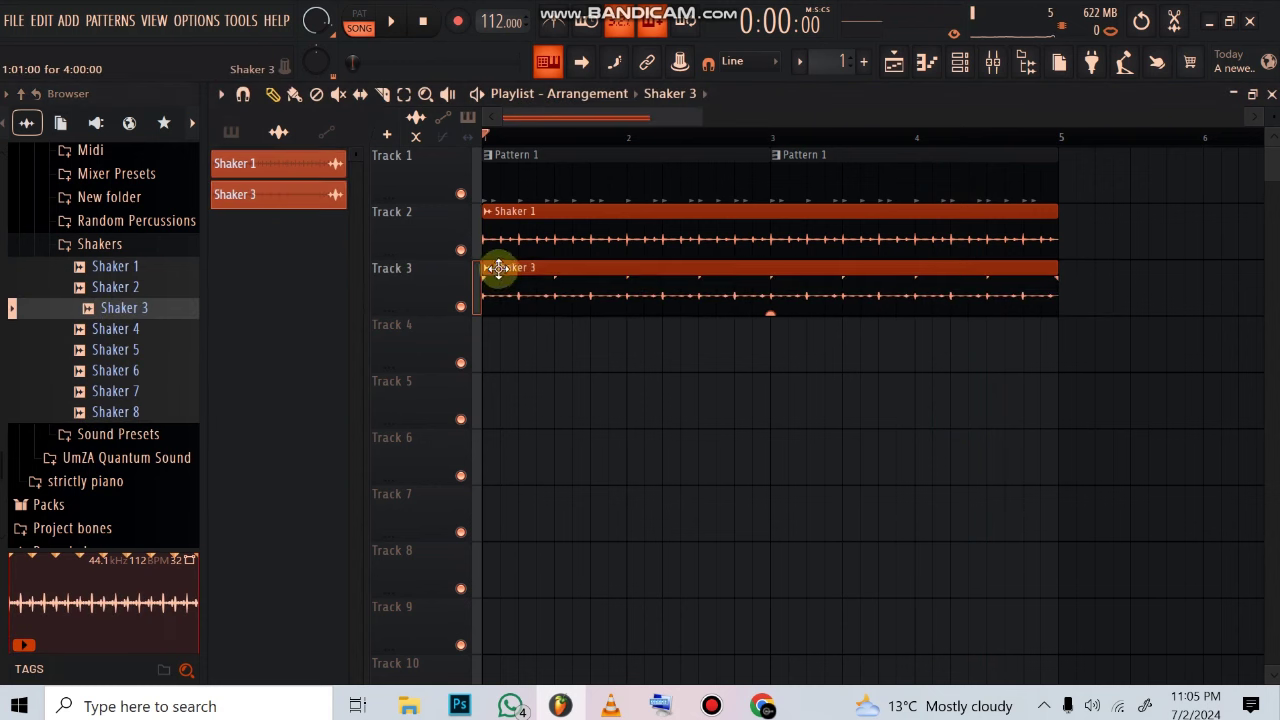
- Lower the Shaker 3 channel volume to 37% while the song plays, close its settings and stop playback
double_click(529, 297)
key(space)
mouse_move(711, 267)
mouse_down()
mouse_move(720, 272)
mouse_move(707, 264)
mouse_up()
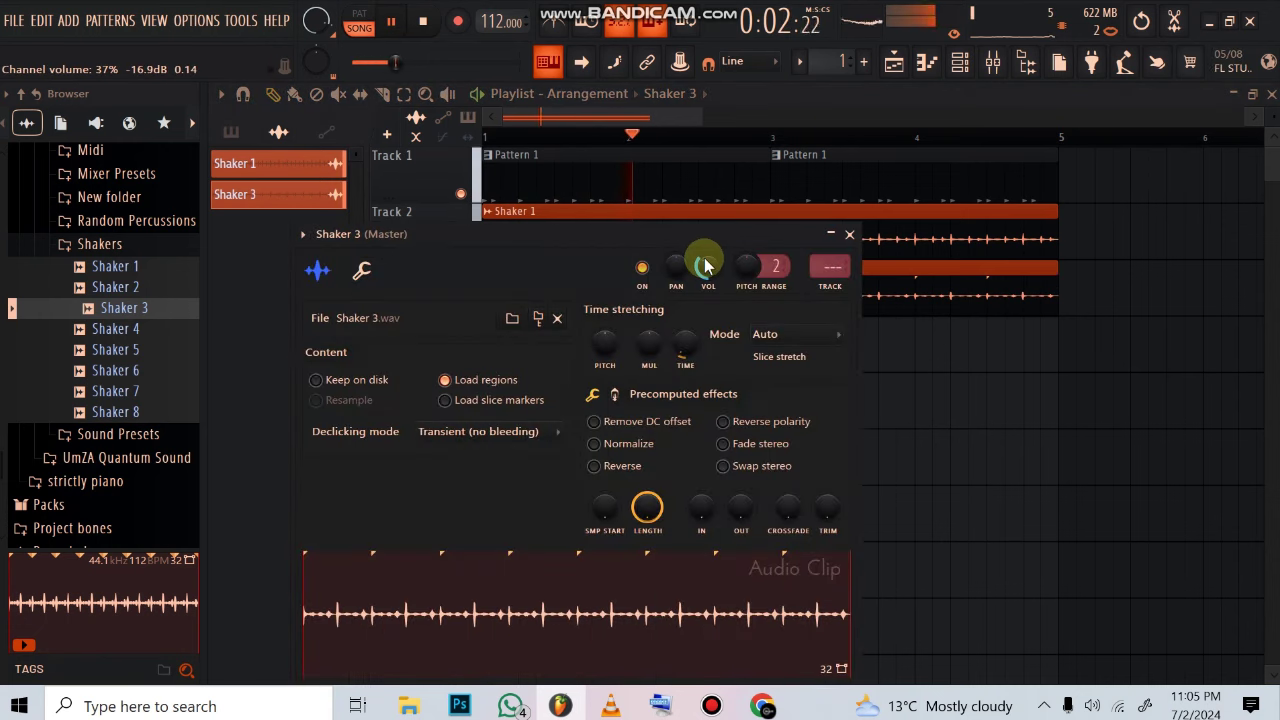
click(268, 281)
key(space)
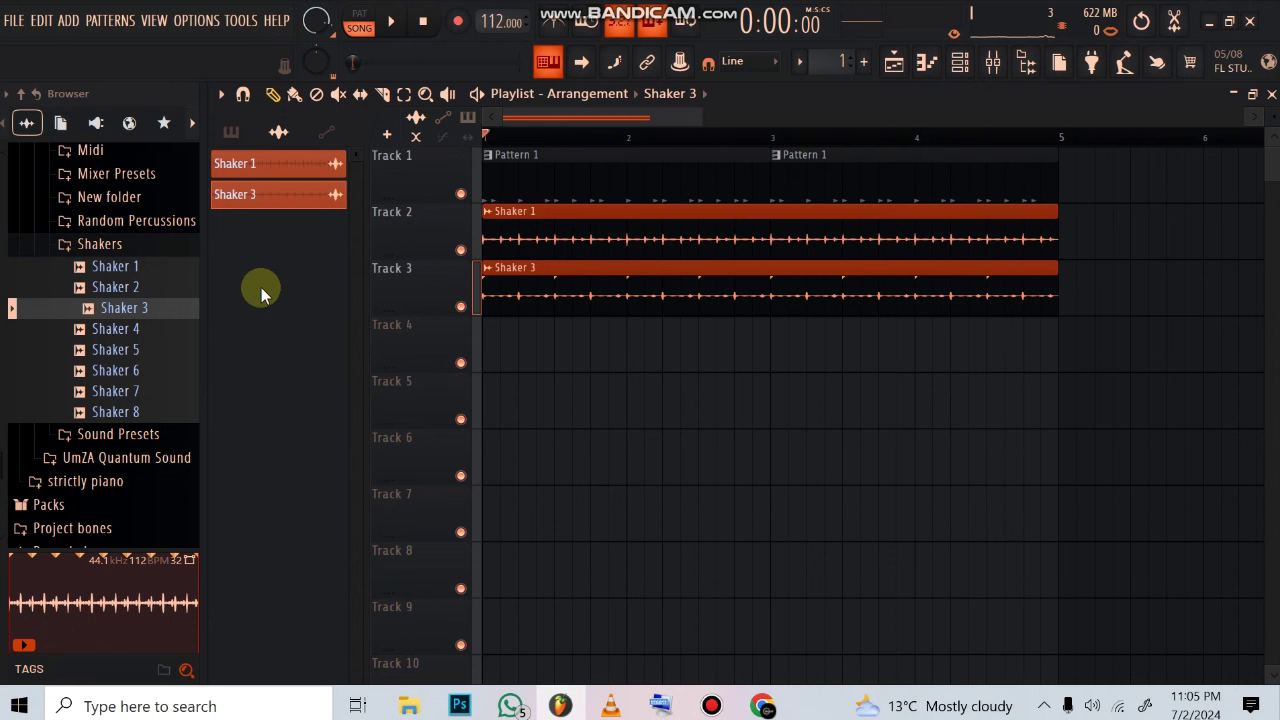
- Delete the clips from the playlist, and undo the clip deletions and the channel volume tweak
right_click(539, 180)
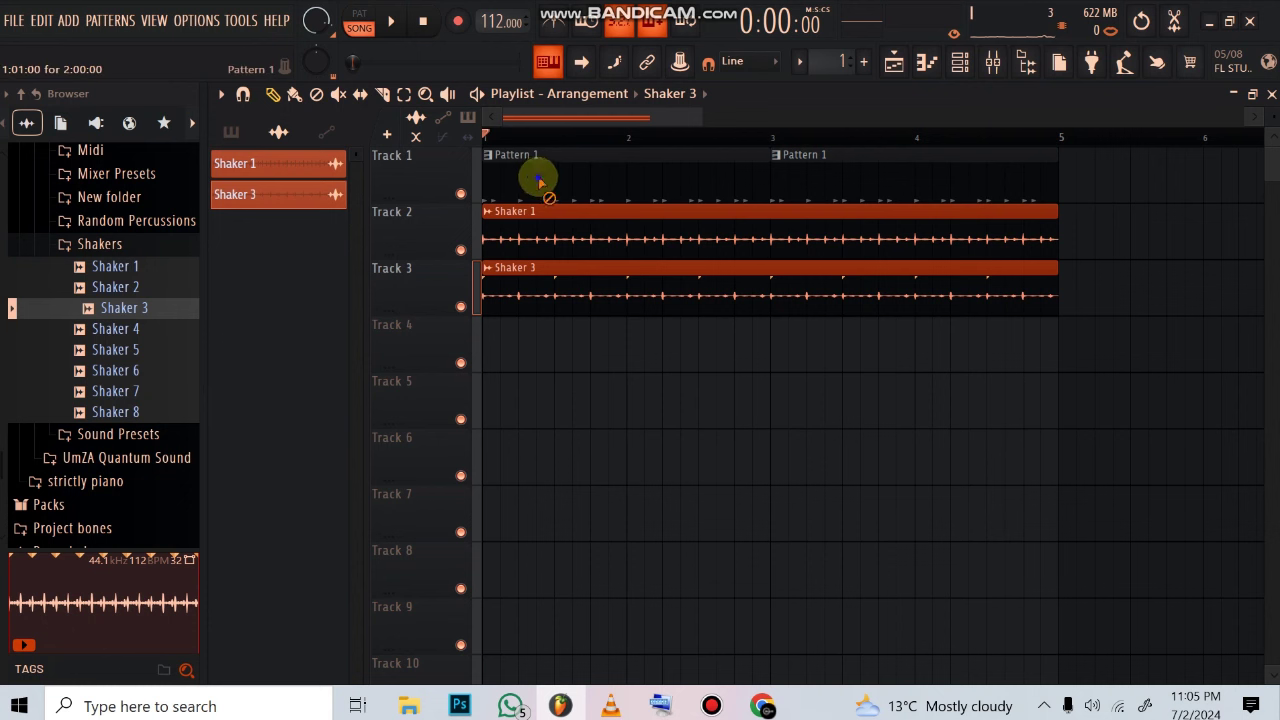
right_click(800, 181)
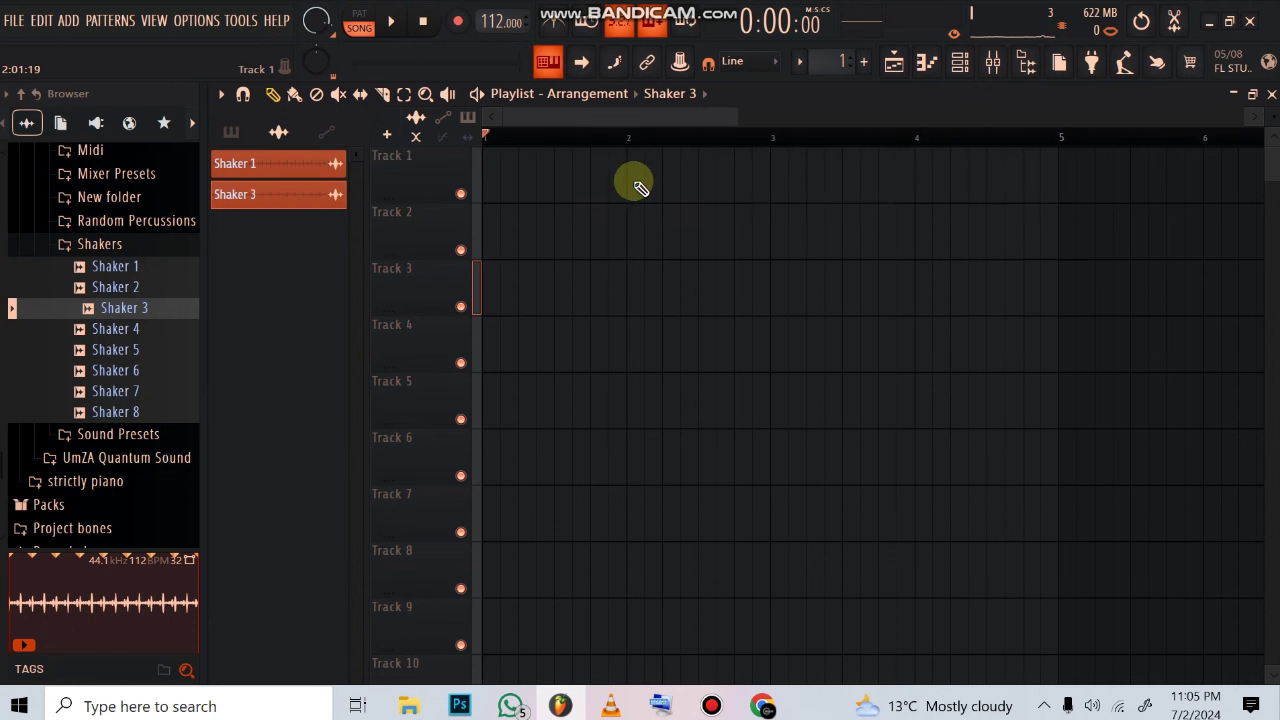
key(ctrl+z)
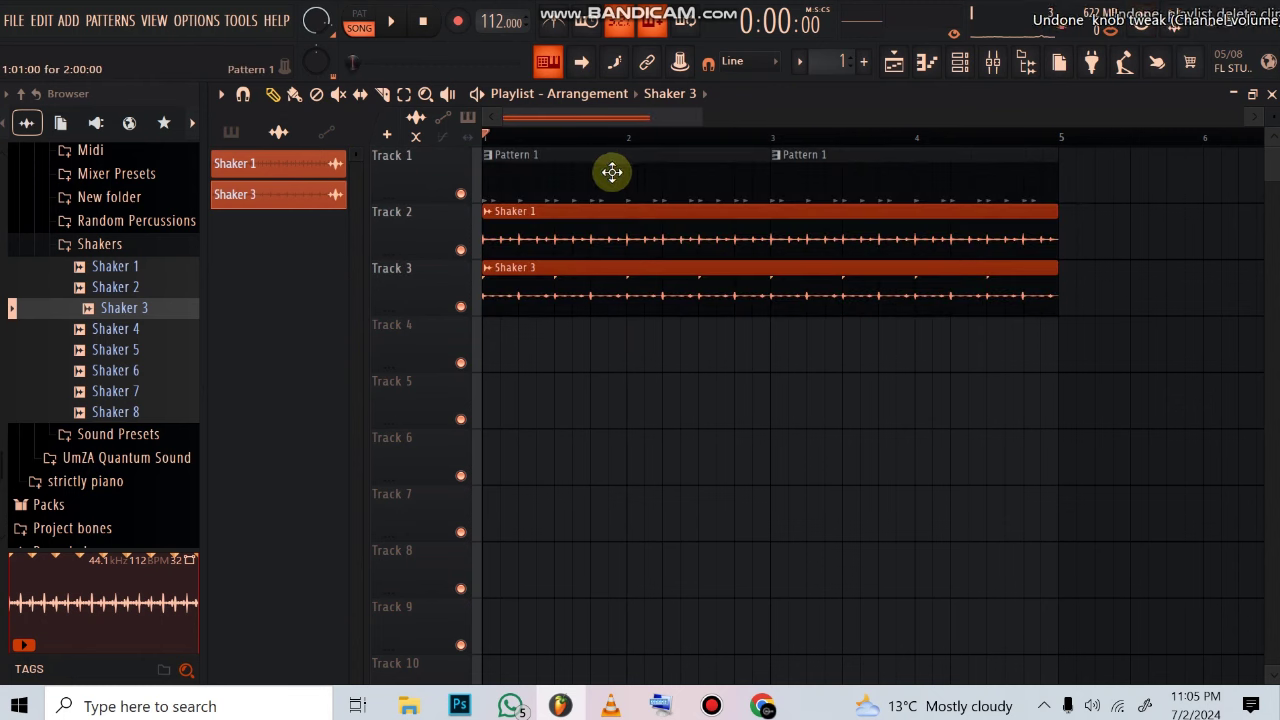
- Switch the channel rack to Pattern 2 and open the list of instruments to add as a new channel
click(960, 62)
scroll(844, 71, up, 2)
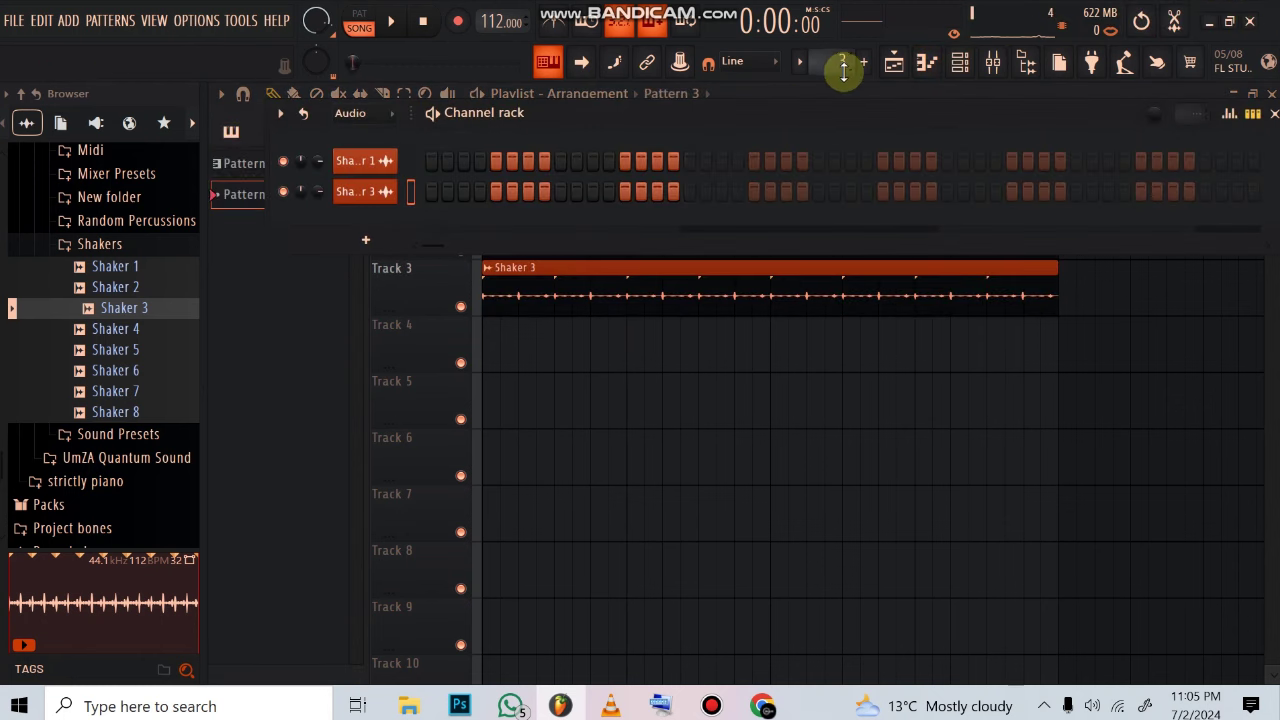
scroll(844, 71, down, 2)
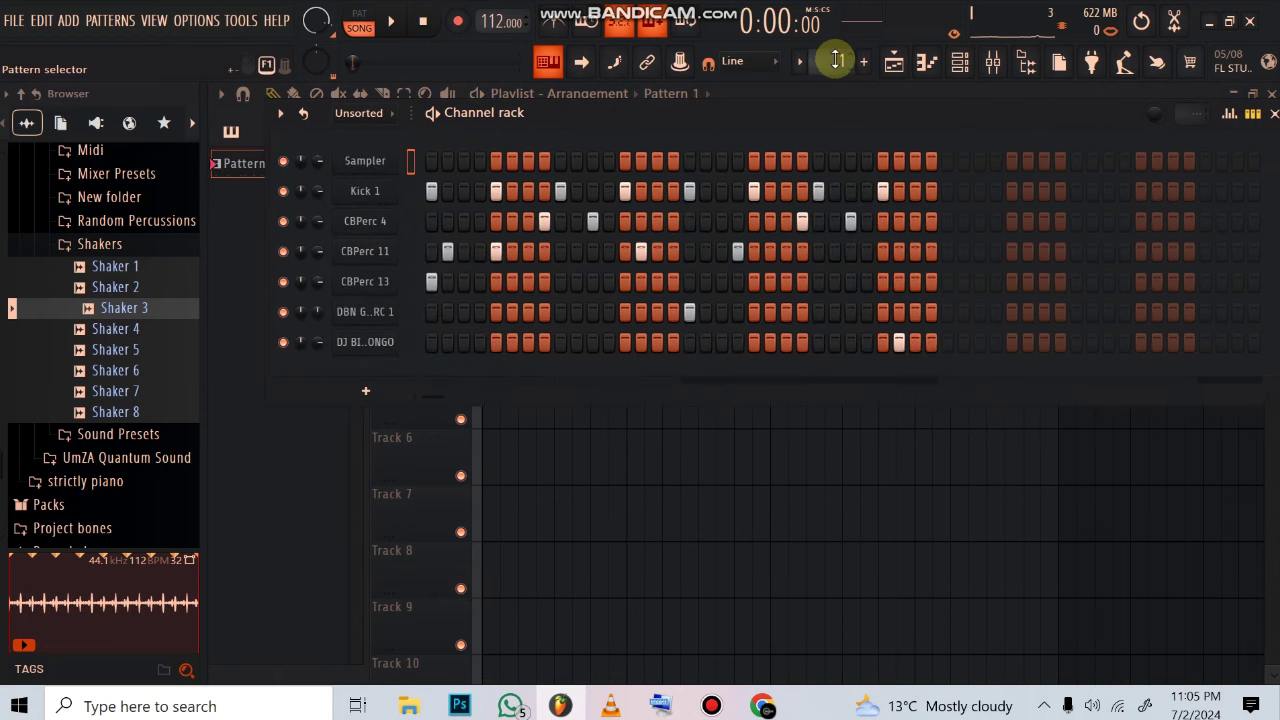
scroll(838, 60, up, 1)
click(350, 390)
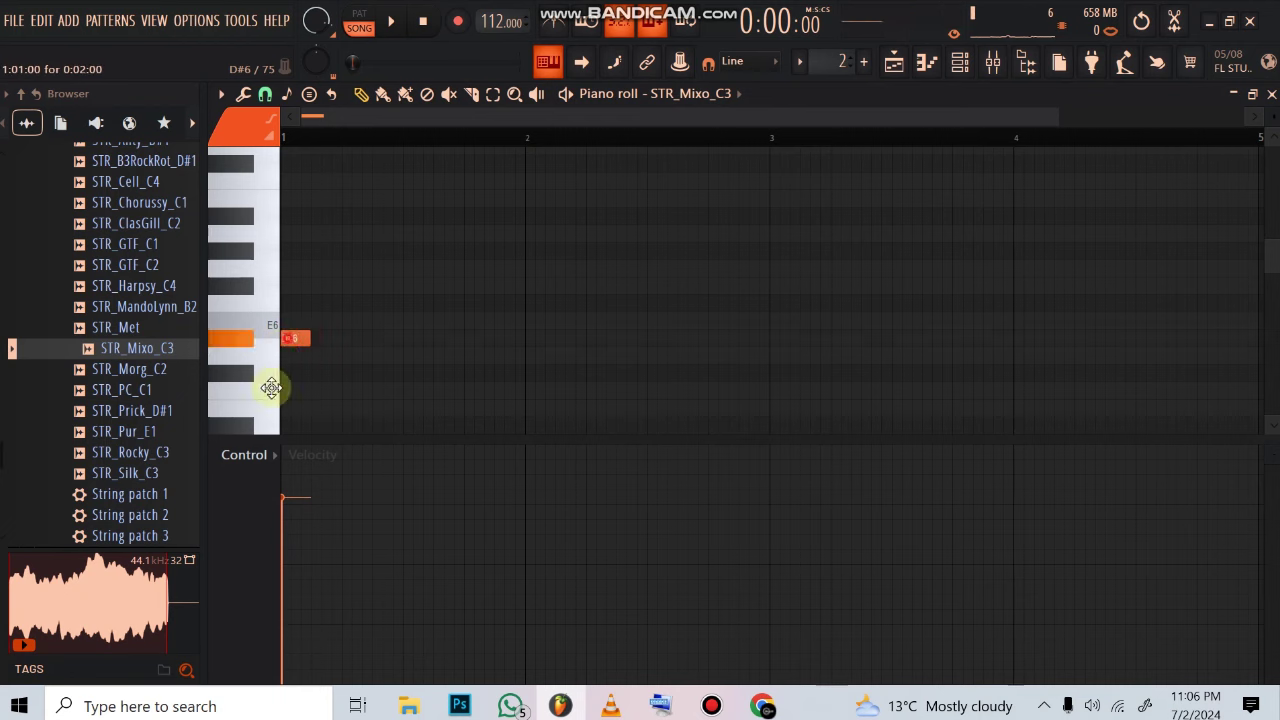
- Delete the D#6 note at bar 1 of the STR_Mixo_C3 piano roll, and try out and remove an E5 note
mouse_move(271, 388)
mouse_down()
mouse_move(246, 394)
mouse_move(251, 303)
mouse_move(260, 453)
mouse_up()
right_click(318, 391)
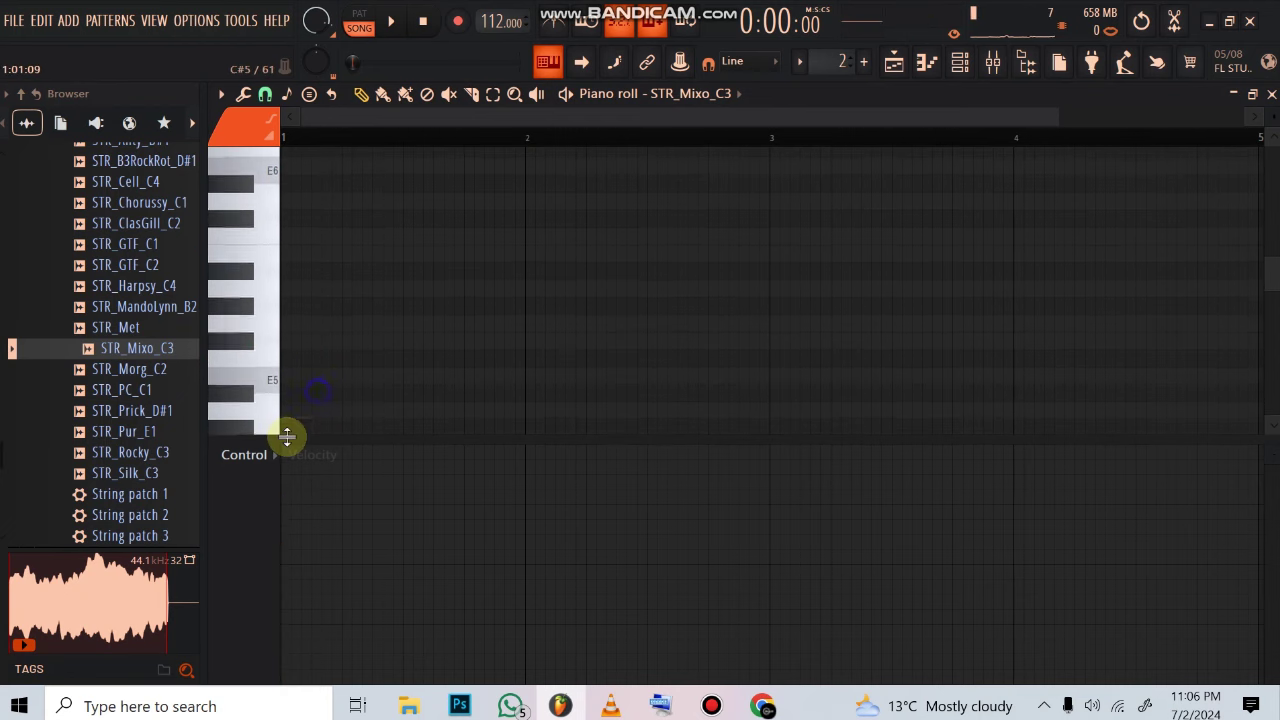
scroll(323, 400, down, 1)
click(300, 327)
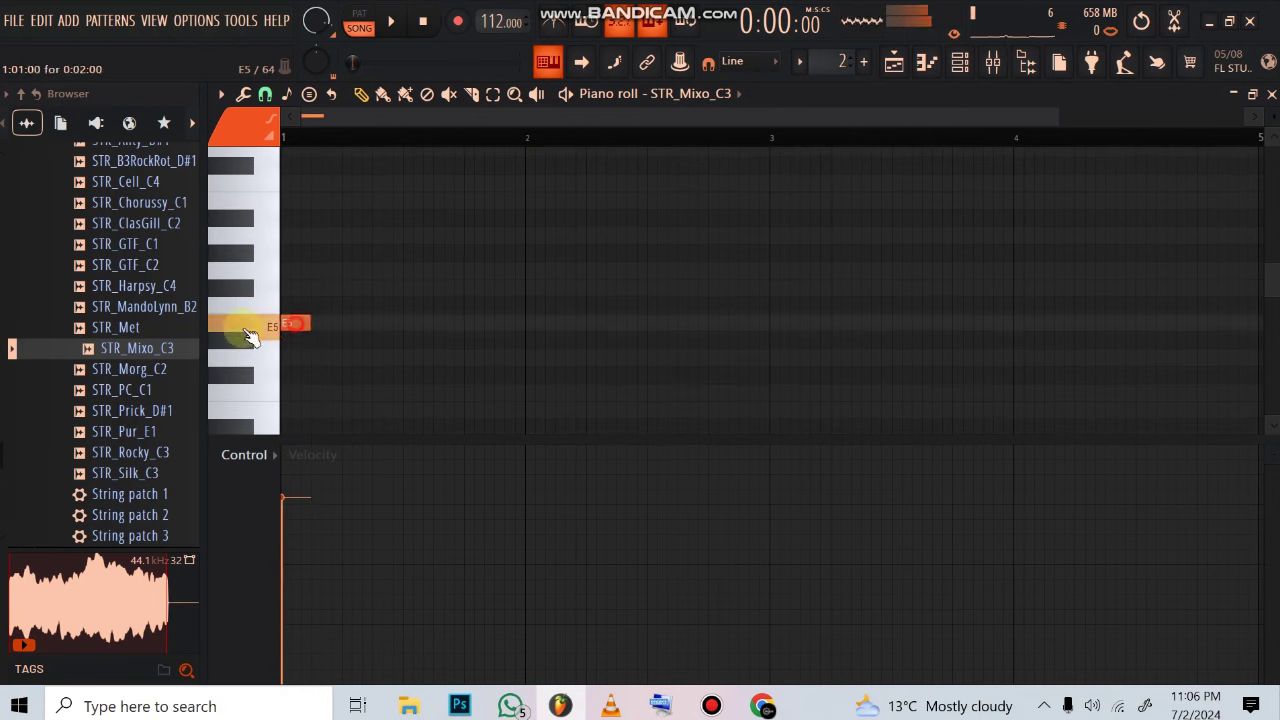
right_click(302, 327)
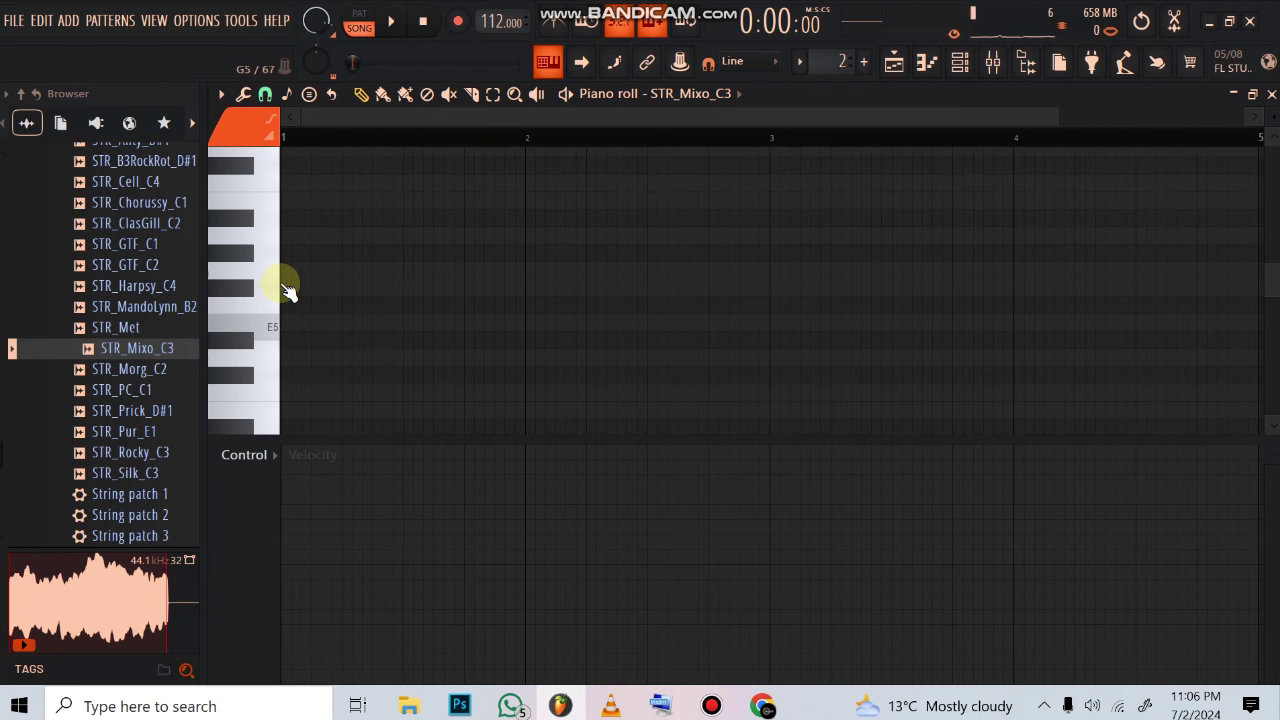
- Check the snap-to-scale options, and draw a one-bar E5 note at bar 1 with a lowered velocity
click(287, 93)
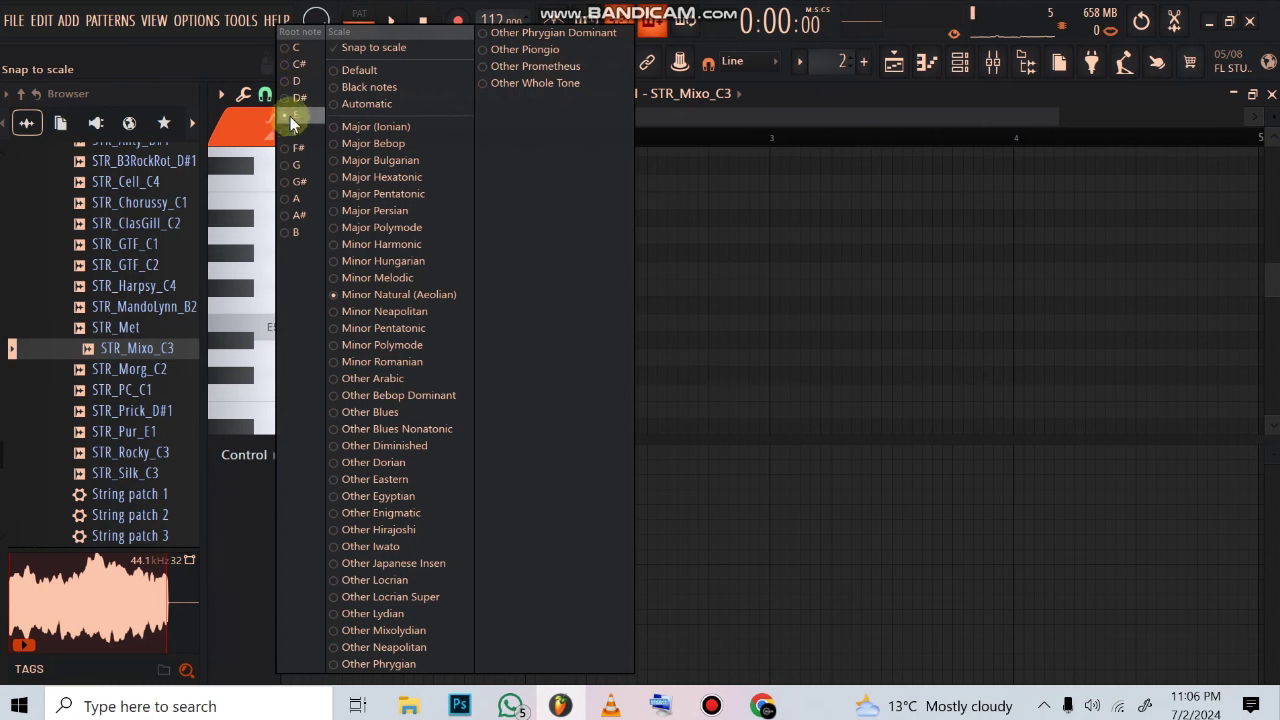
click(232, 352)
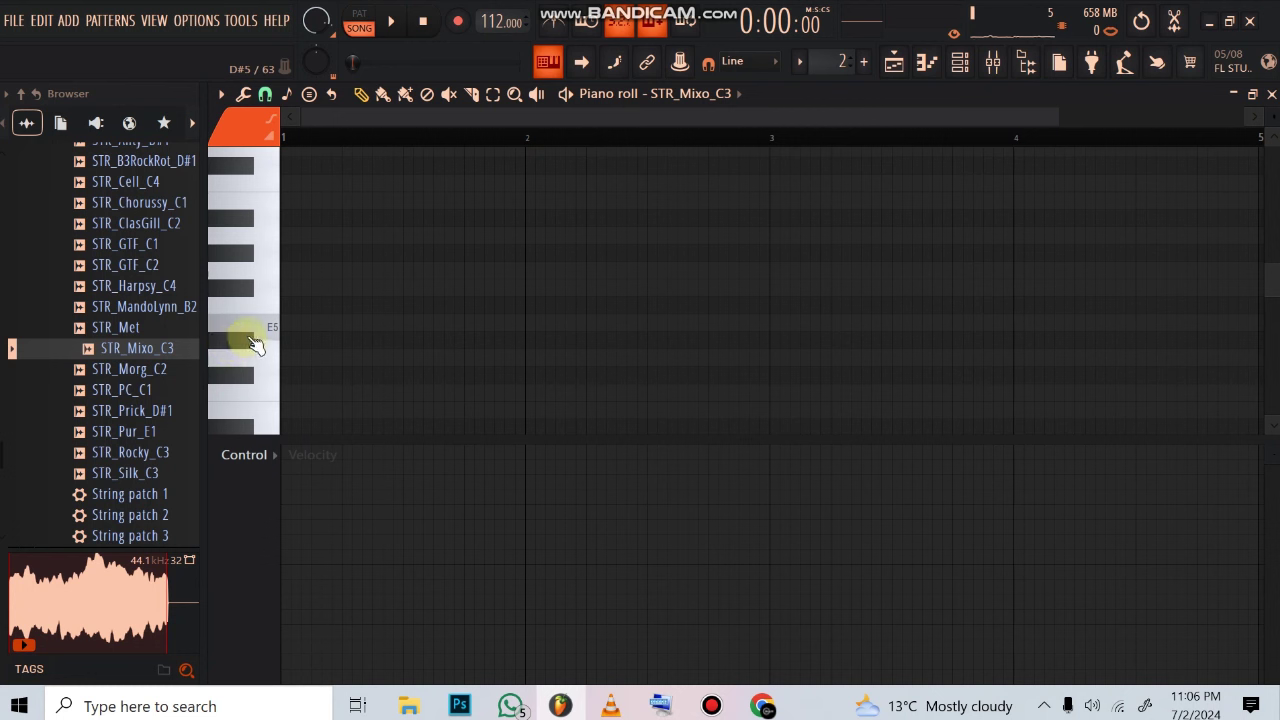
click(286, 321)
drag(309, 321, 571, 335)
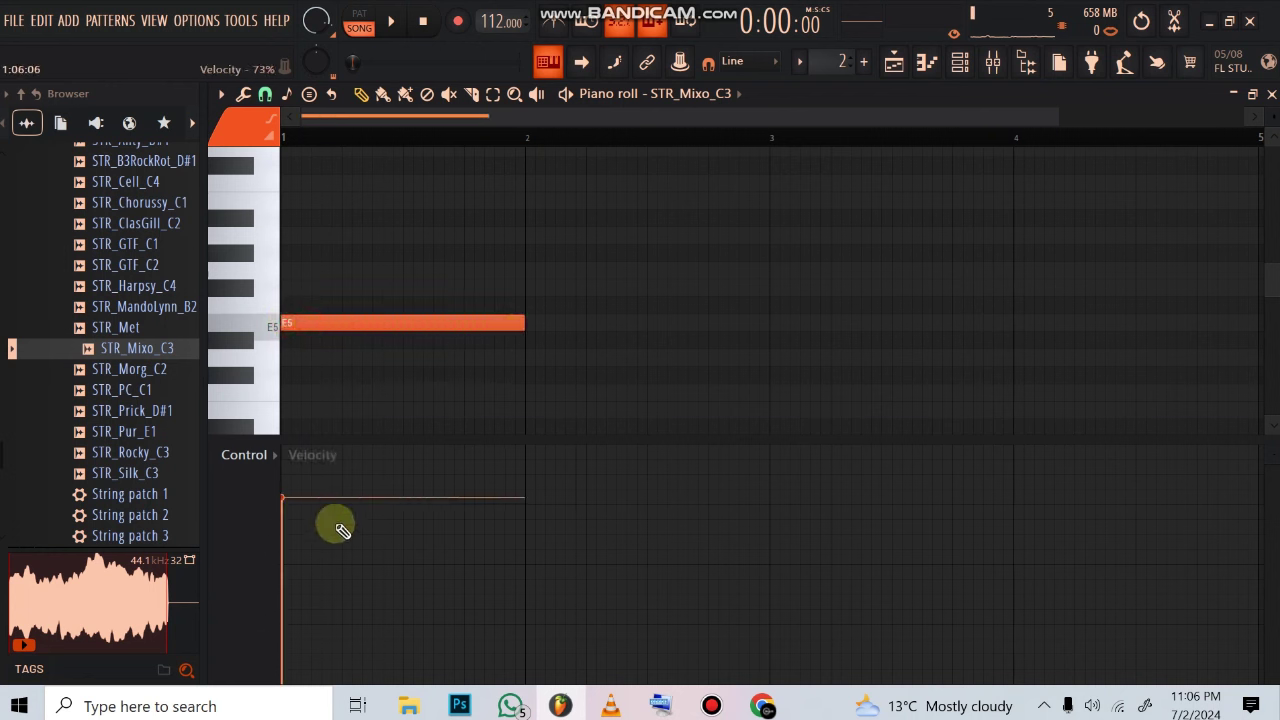
click(313, 576)
- Add one-bar E5 notes at bars 2 and 3 and a one-bar G5 note at bar 1
click(527, 323)
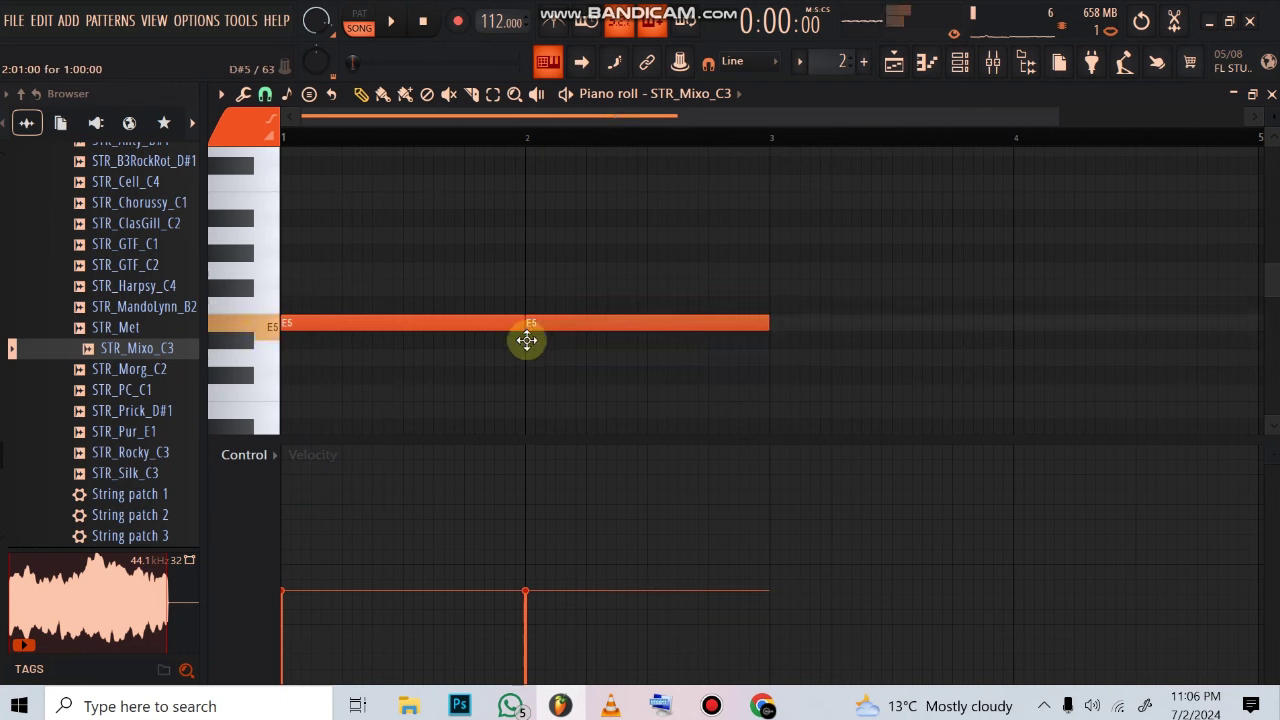
click(774, 323)
drag(774, 324, 770, 324)
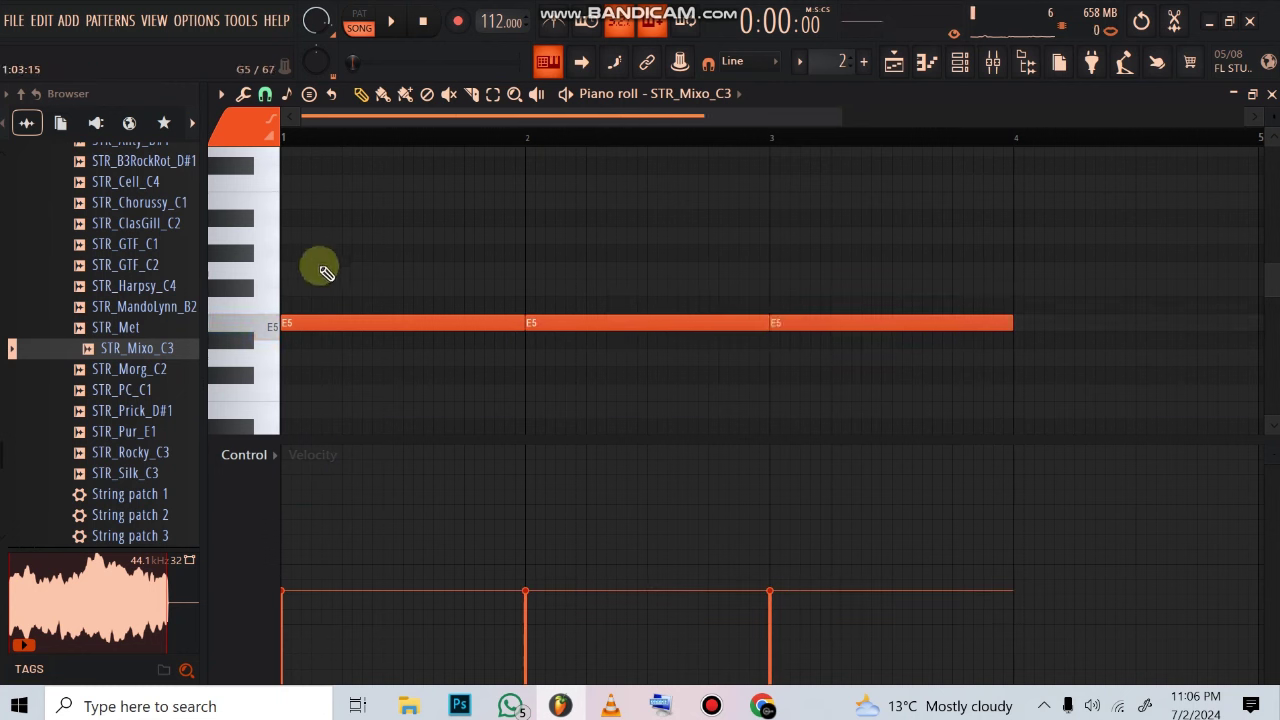
click(300, 270)
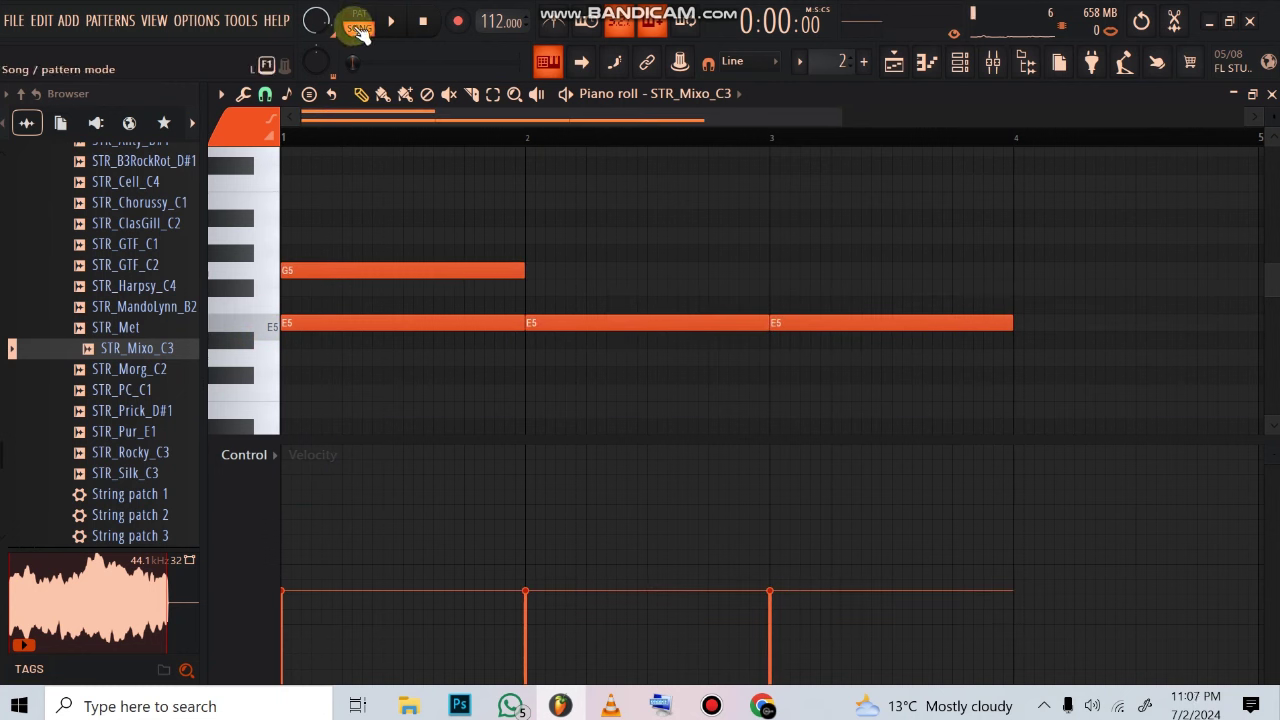
- Place a Pattern 2 clip at the start of playlist Track 4 and reopen its piano roll
click(910, 58)
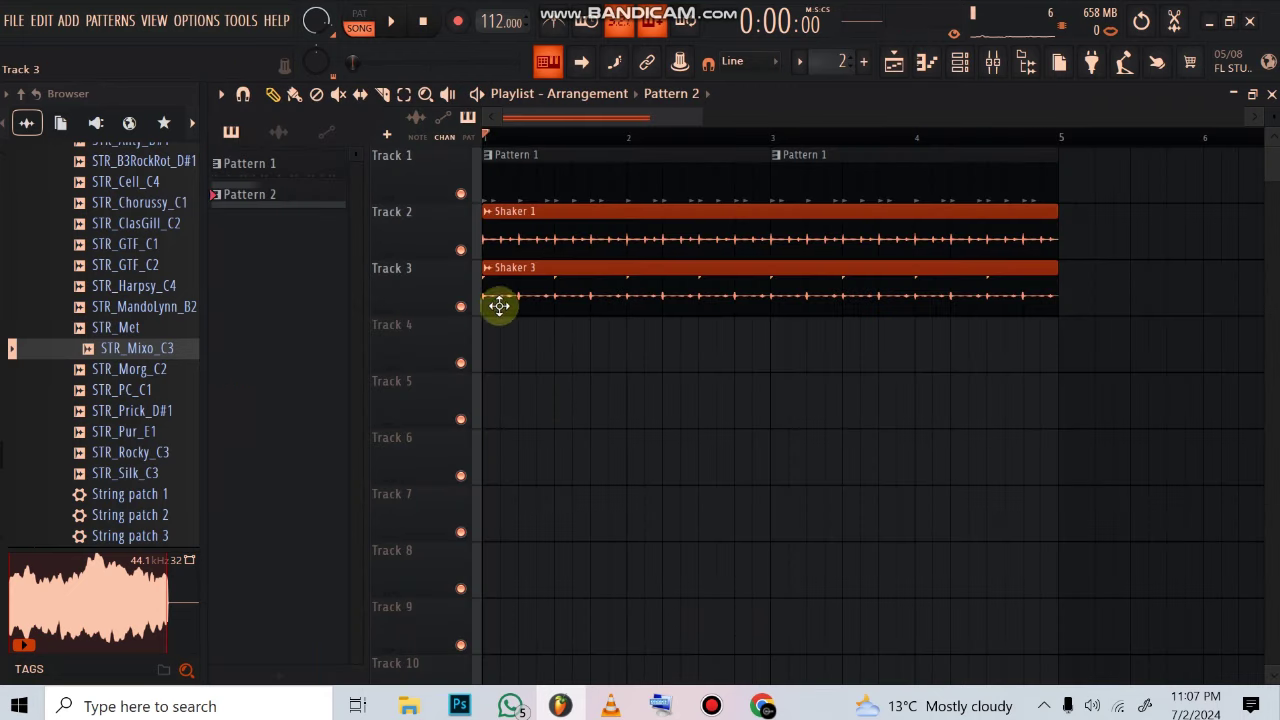
click(520, 340)
double_click(720, 326)
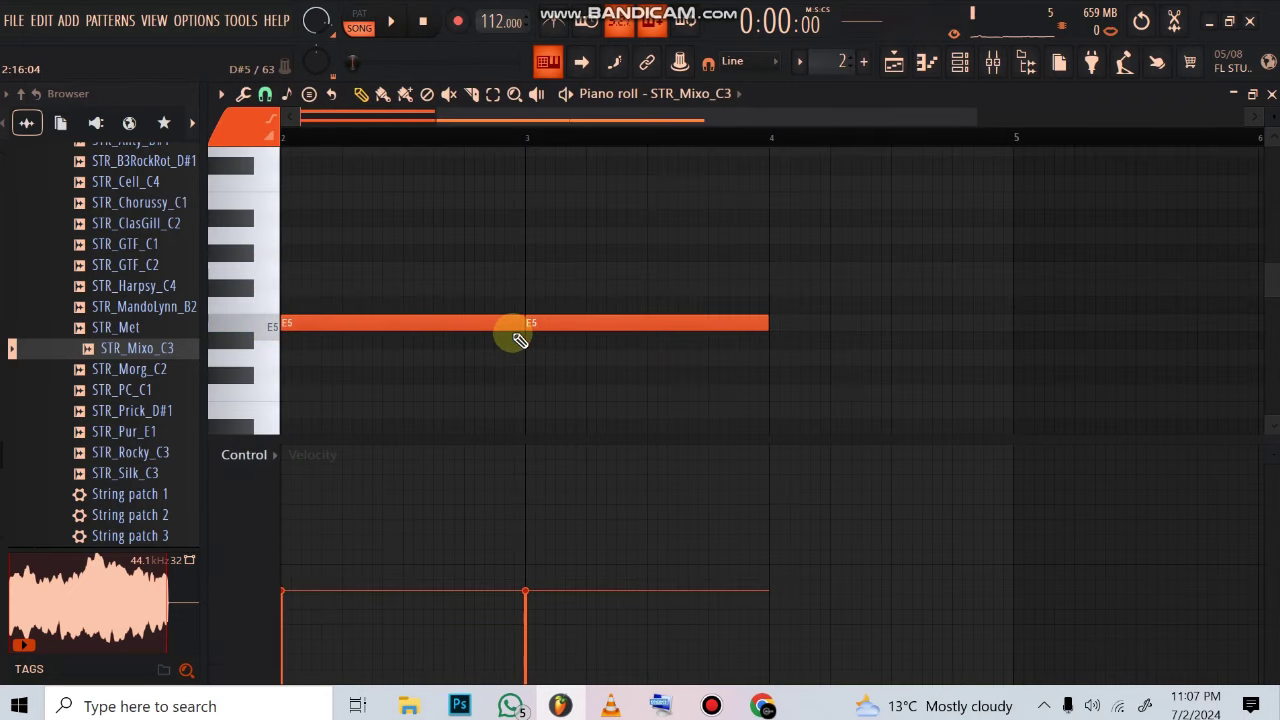
- Transpose all the STR_Mixo_C3 notes down one octave and start song playback
key(ctrl+Down)
key(space)
drag(493, 113, 188, 255)
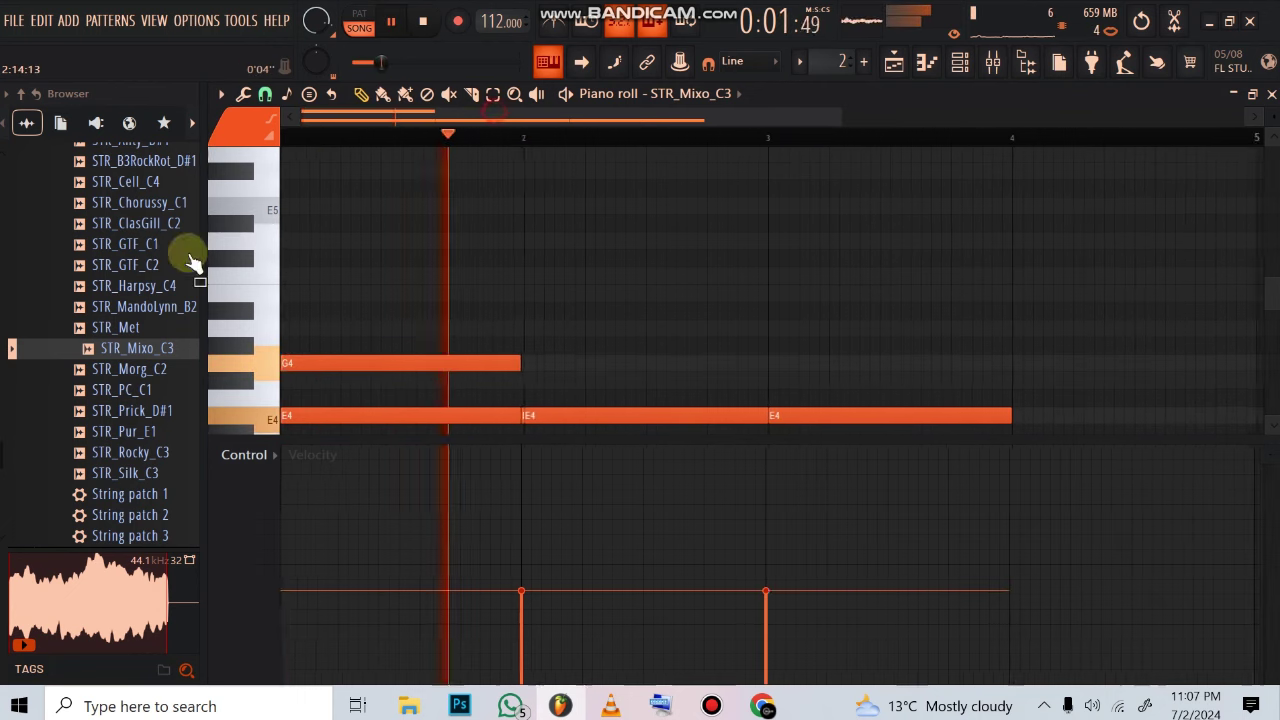
- Raise the G4 note at bar 1 to B4 and add one-bar B4 notes at bars 2 and 3
drag(400, 365, 386, 290)
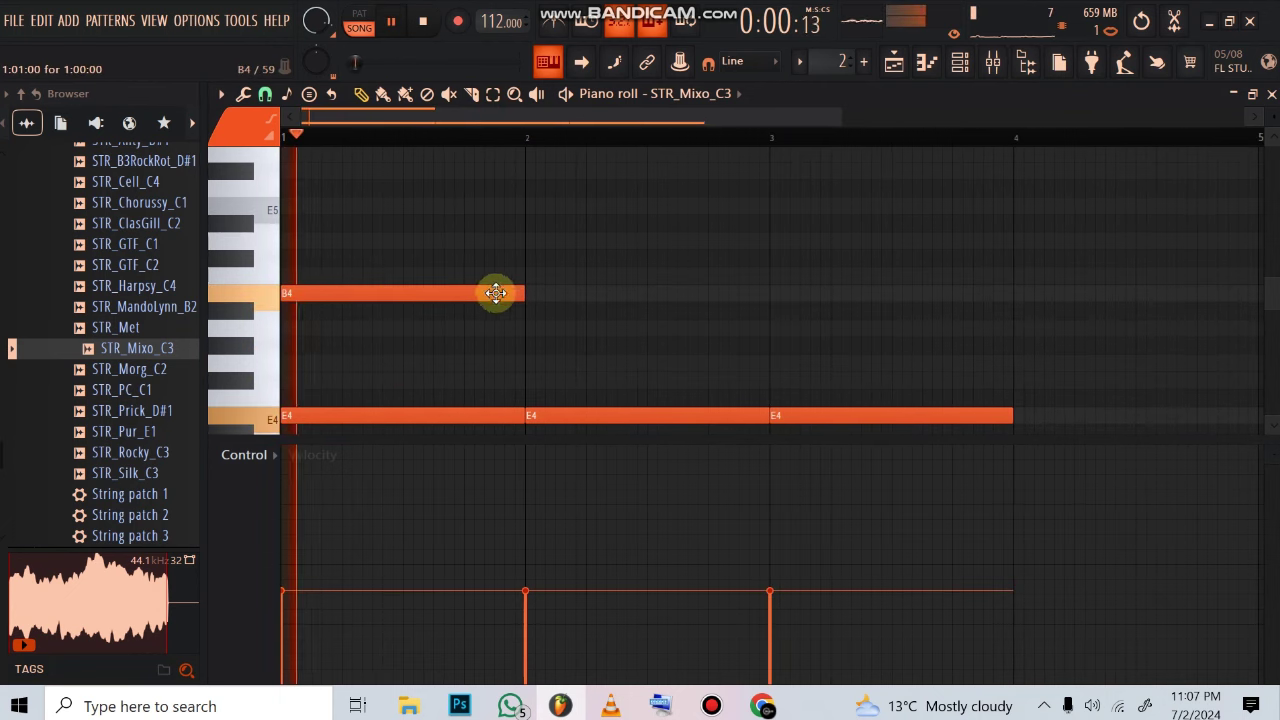
drag(528, 305, 523, 284)
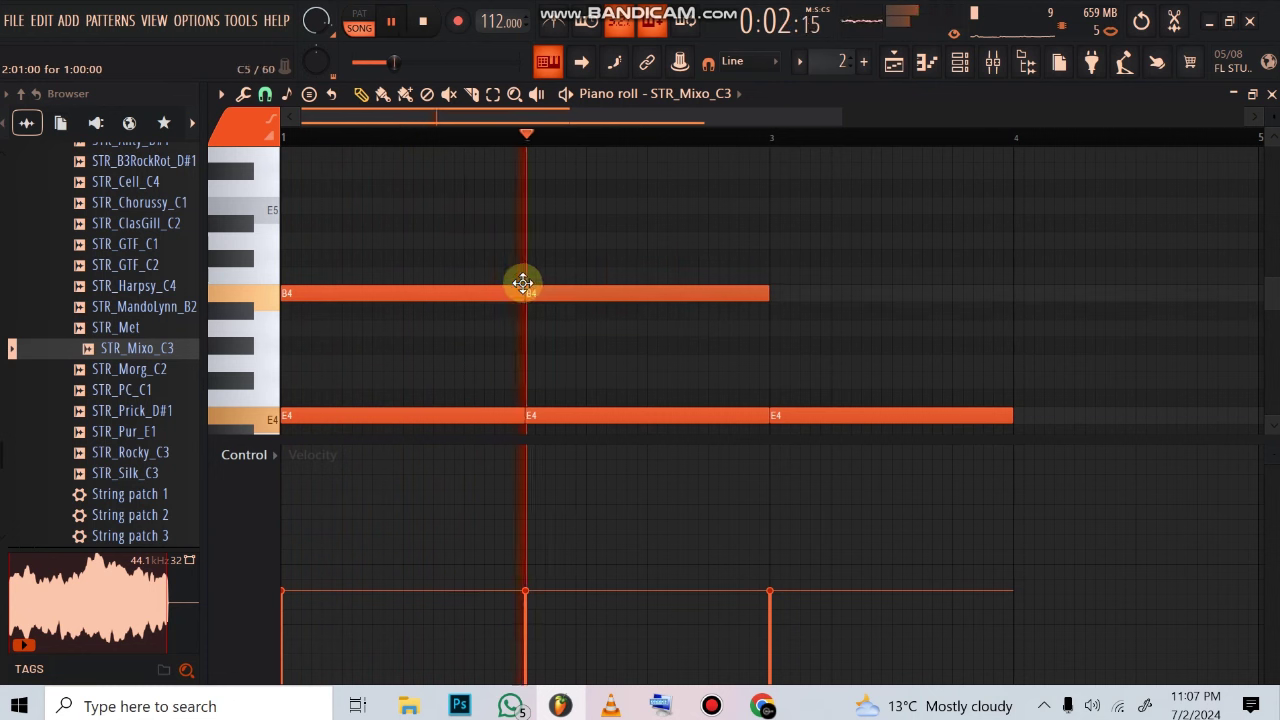
click(774, 289)
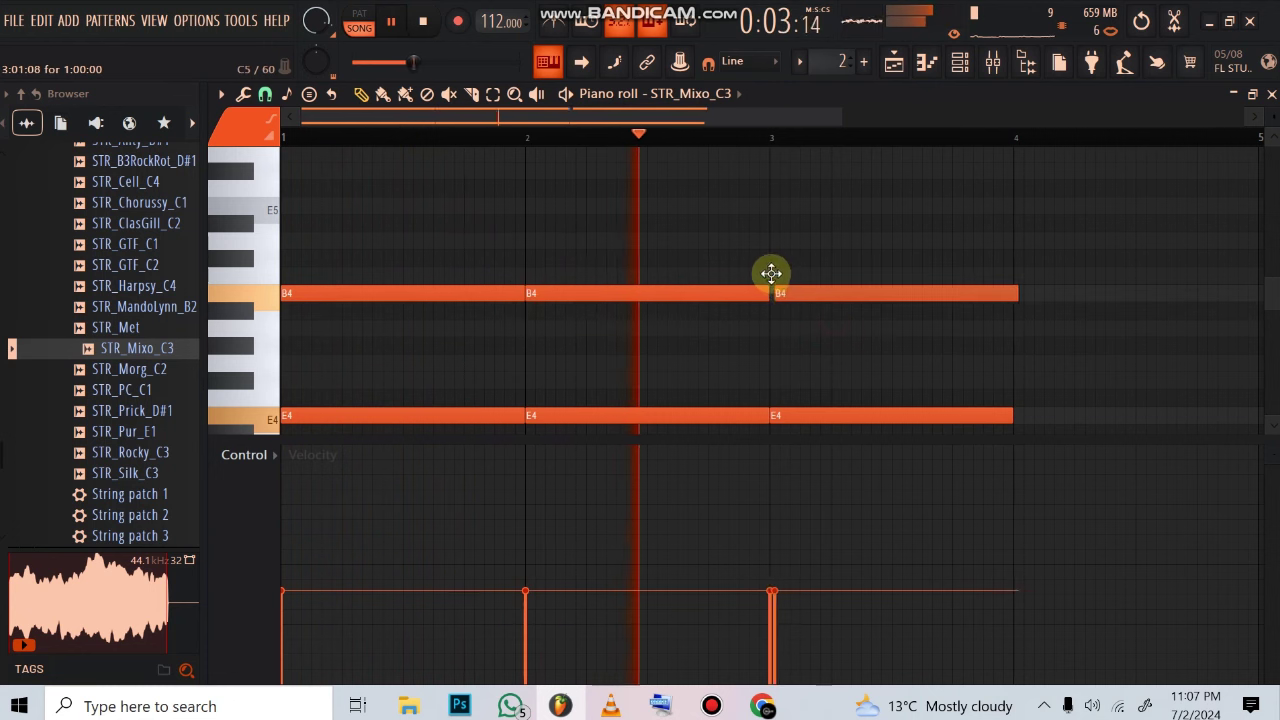
- Delete the B4 and E4 notes at bar 3, and duplicate the first two bars into bars 3 and 4
right_click(908, 288)
right_click(891, 414)
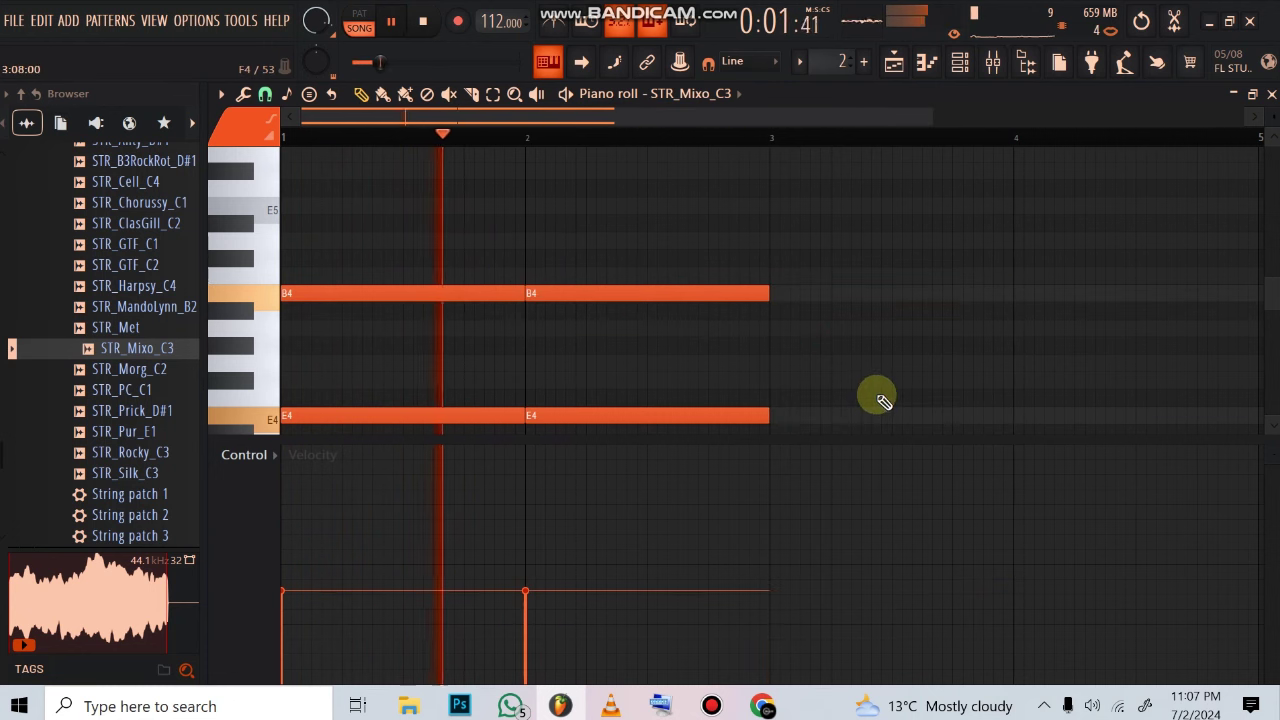
key(ctrl+b)
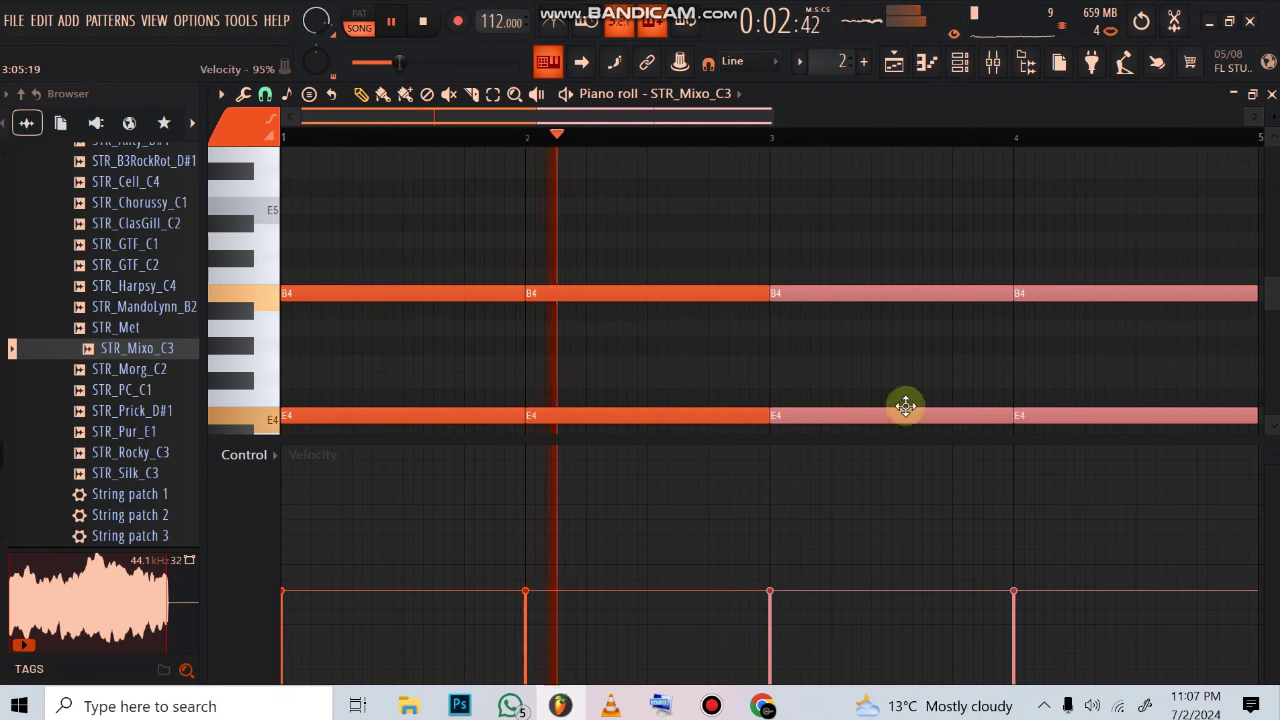
- Return to the playlist arrangement and stop playback
click(958, 64)
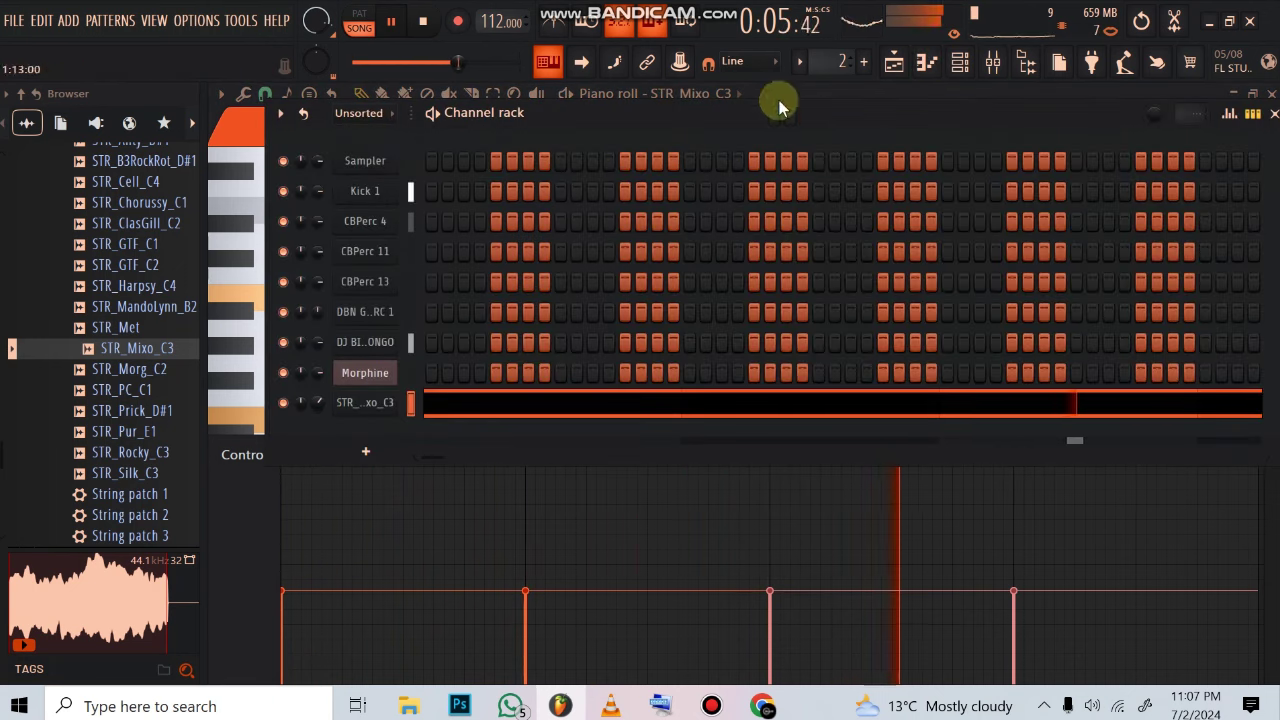
click(888, 63)
key(space)
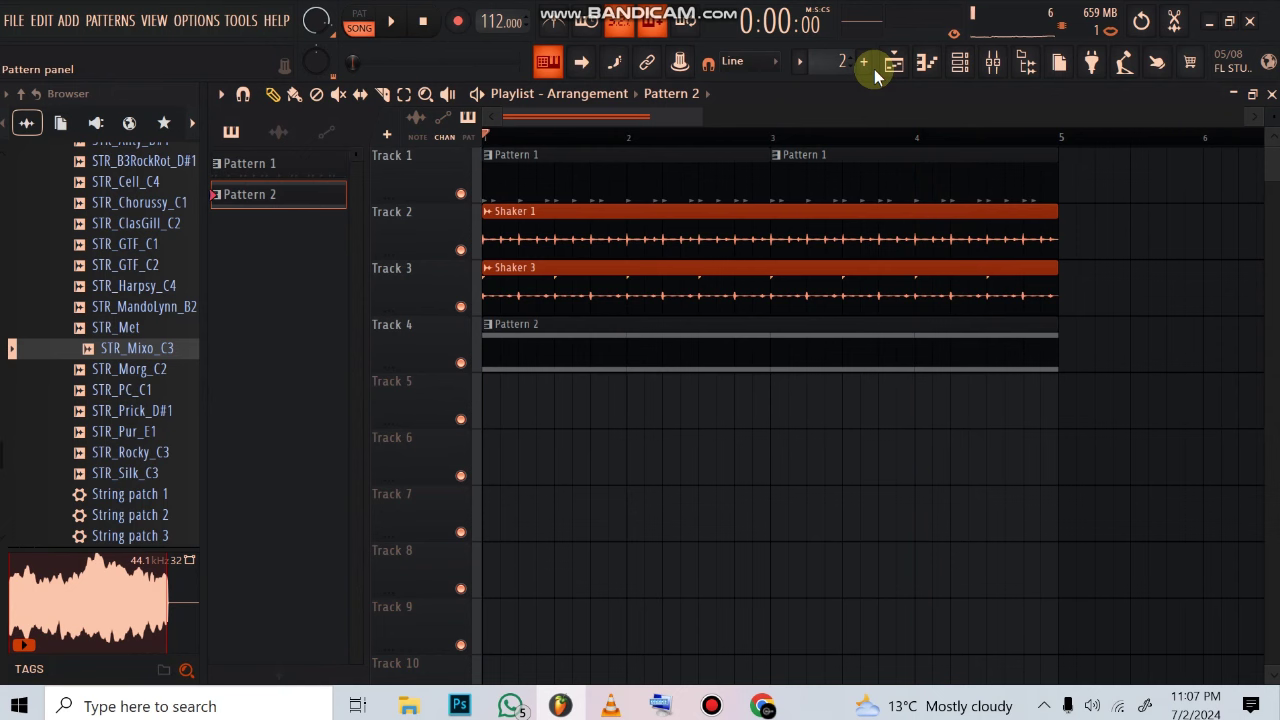
- Load the KBD Deviating Keys FG preset from the Keyboards bank into the Morphine synth
click(959, 62)
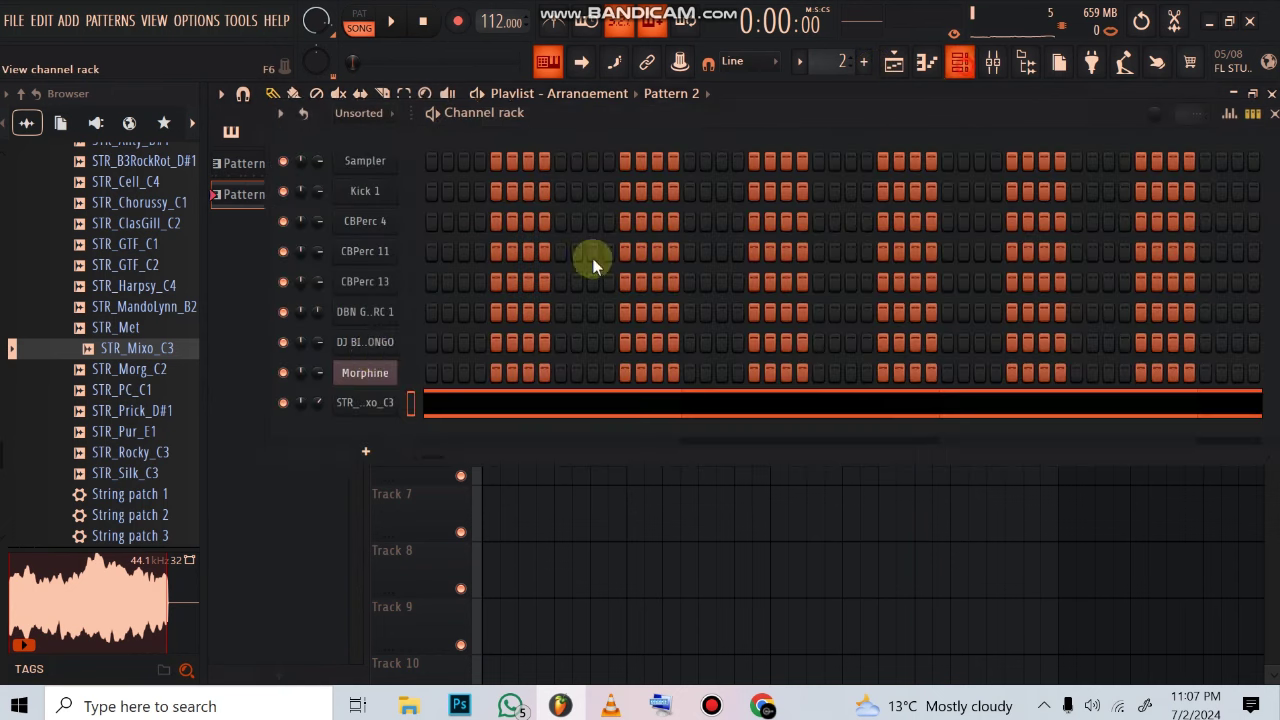
click(368, 373)
click(433, 204)
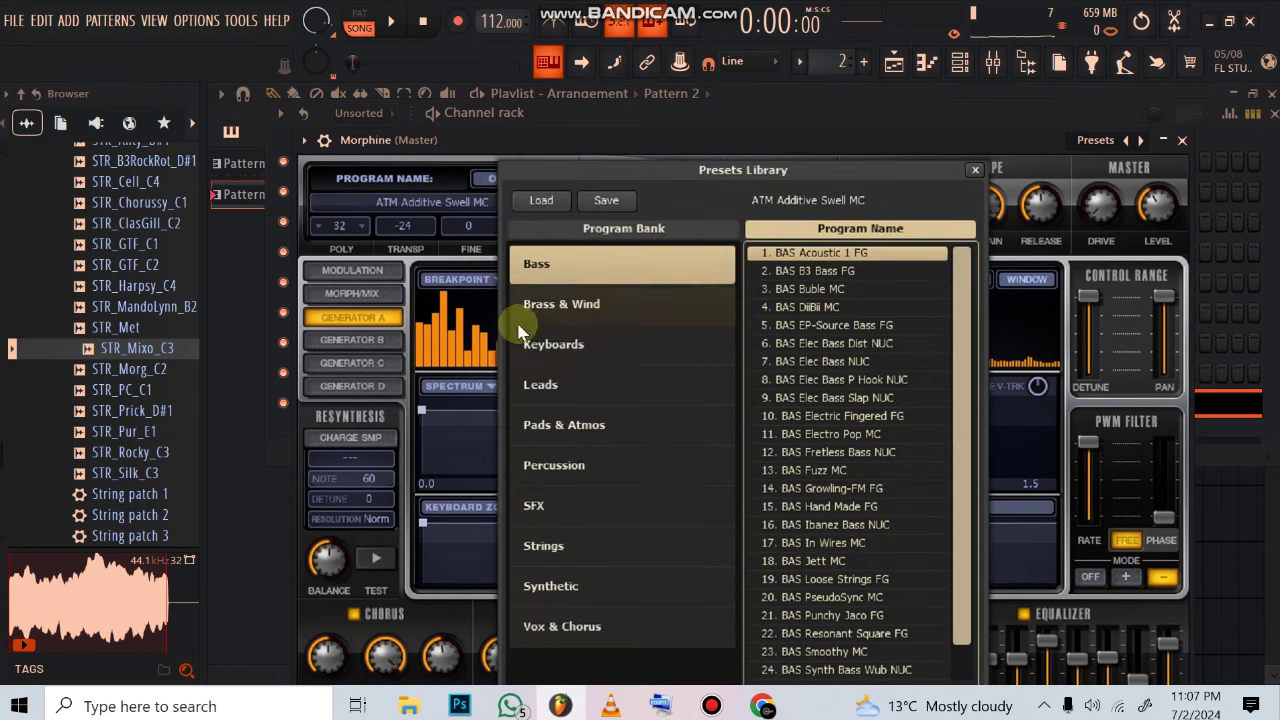
click(555, 343)
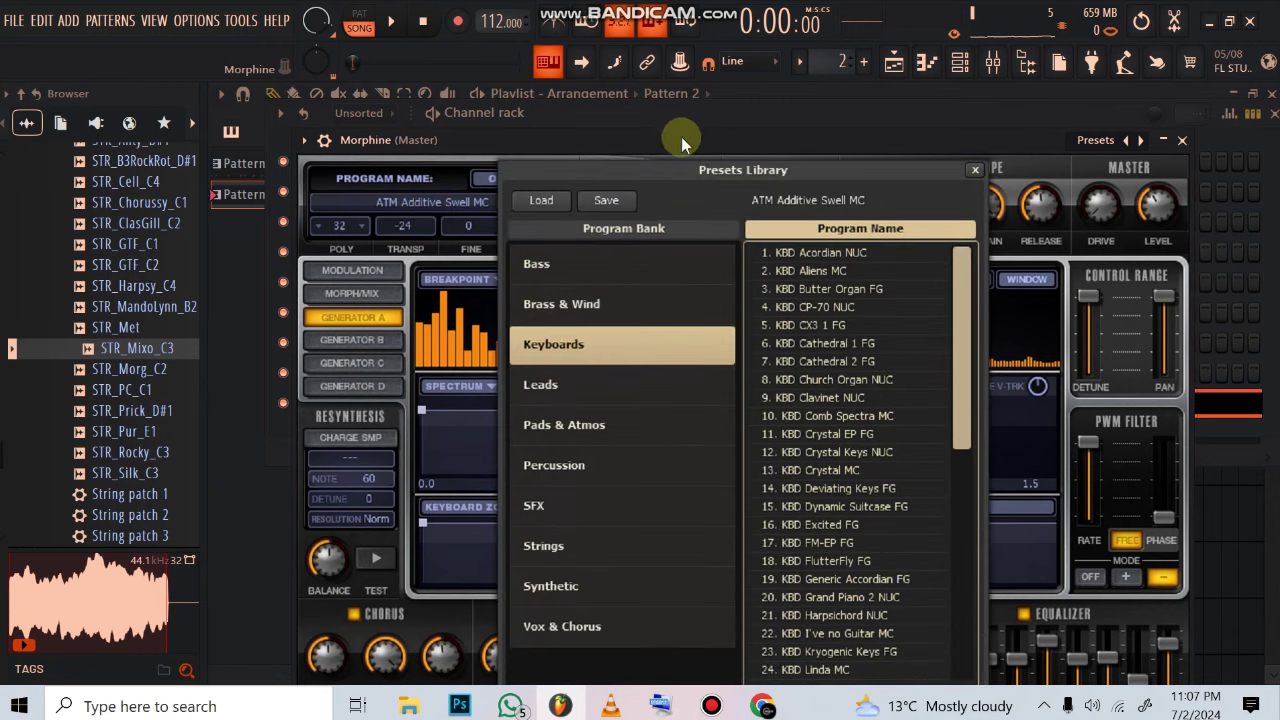
drag(681, 139, 578, 18)
click(405, 152)
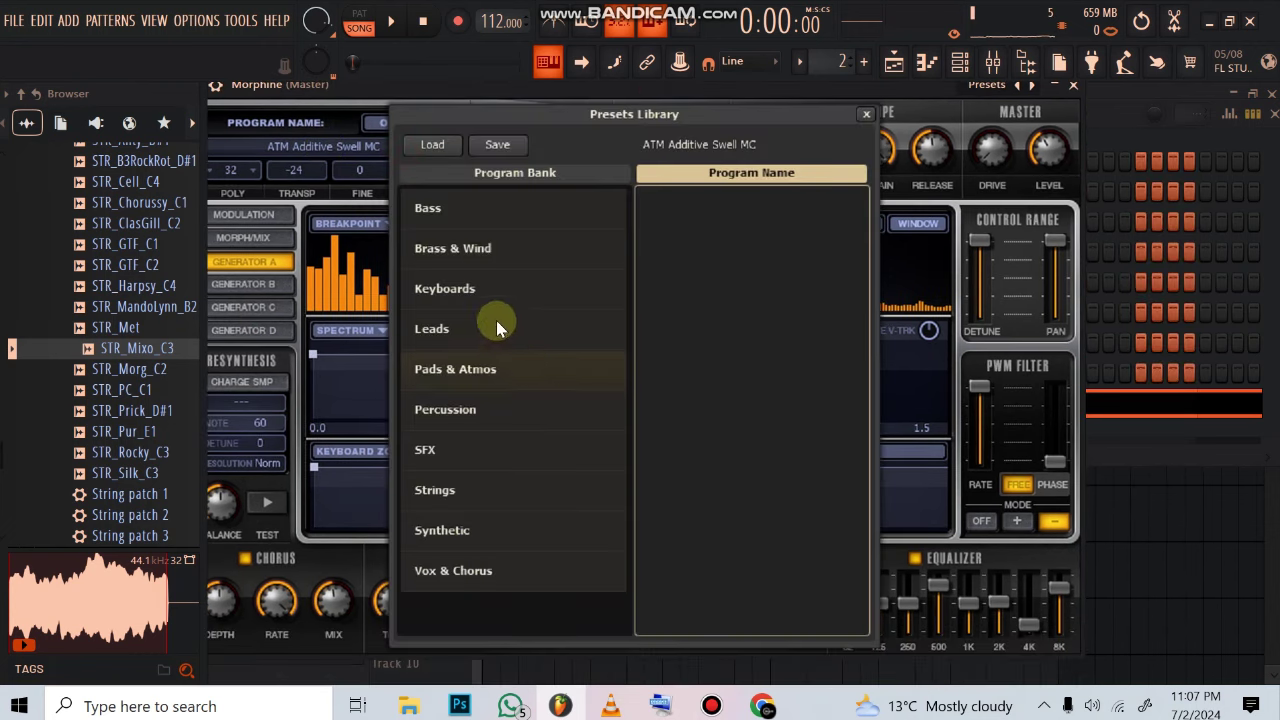
click(486, 289)
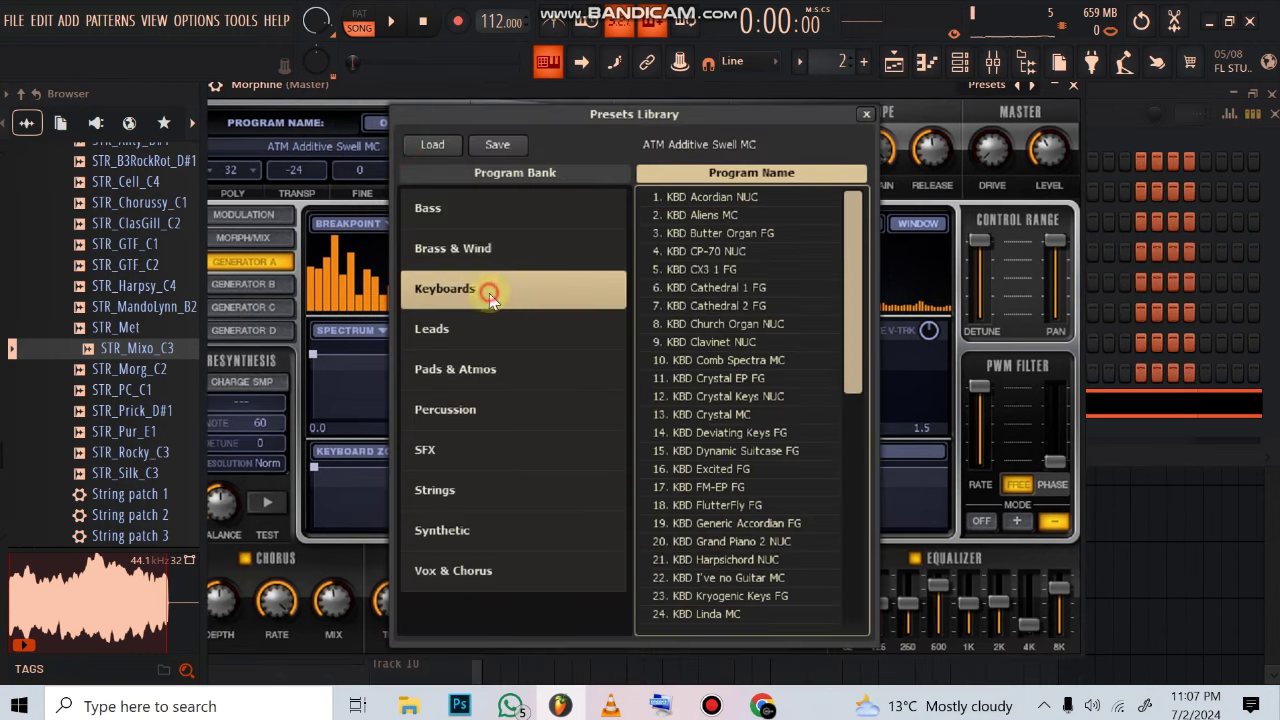
click(726, 433)
- Place two short E4 and B4 note pairs in the Morphine piano roll, at the start of bar 1 and shortly after
click(928, 63)
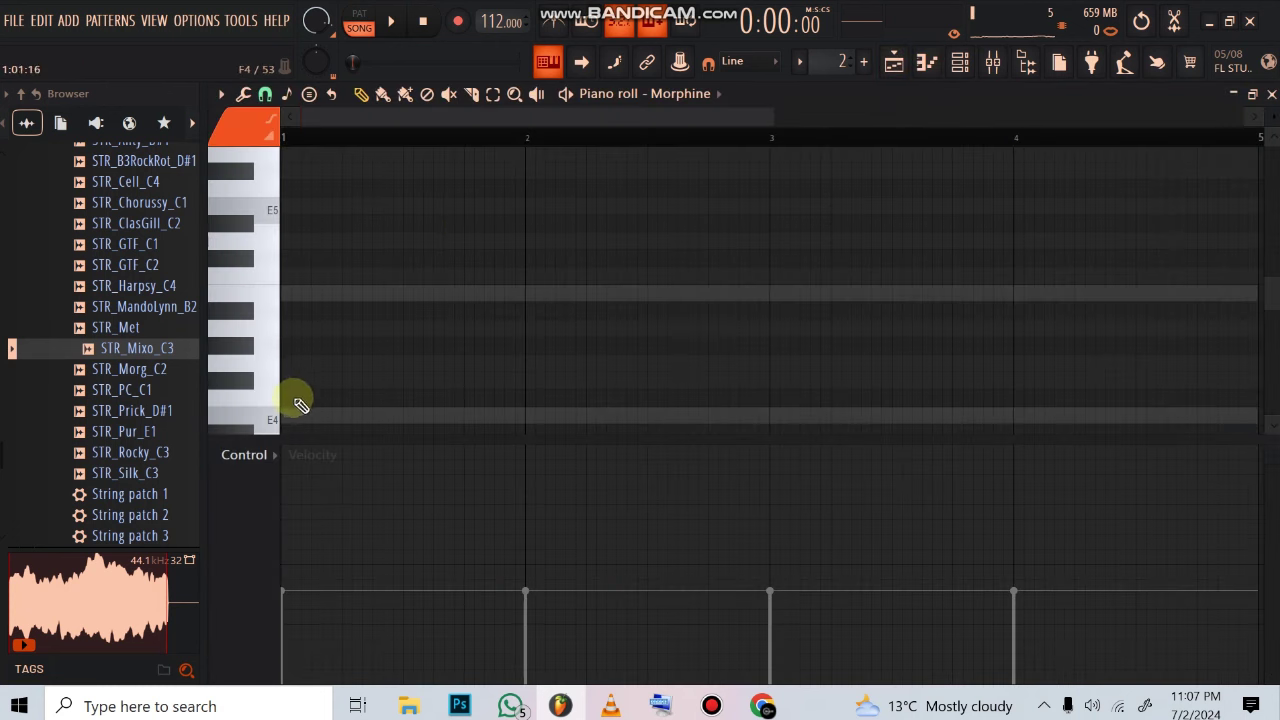
click(320, 418)
drag(565, 417, 270, 408)
click(284, 276)
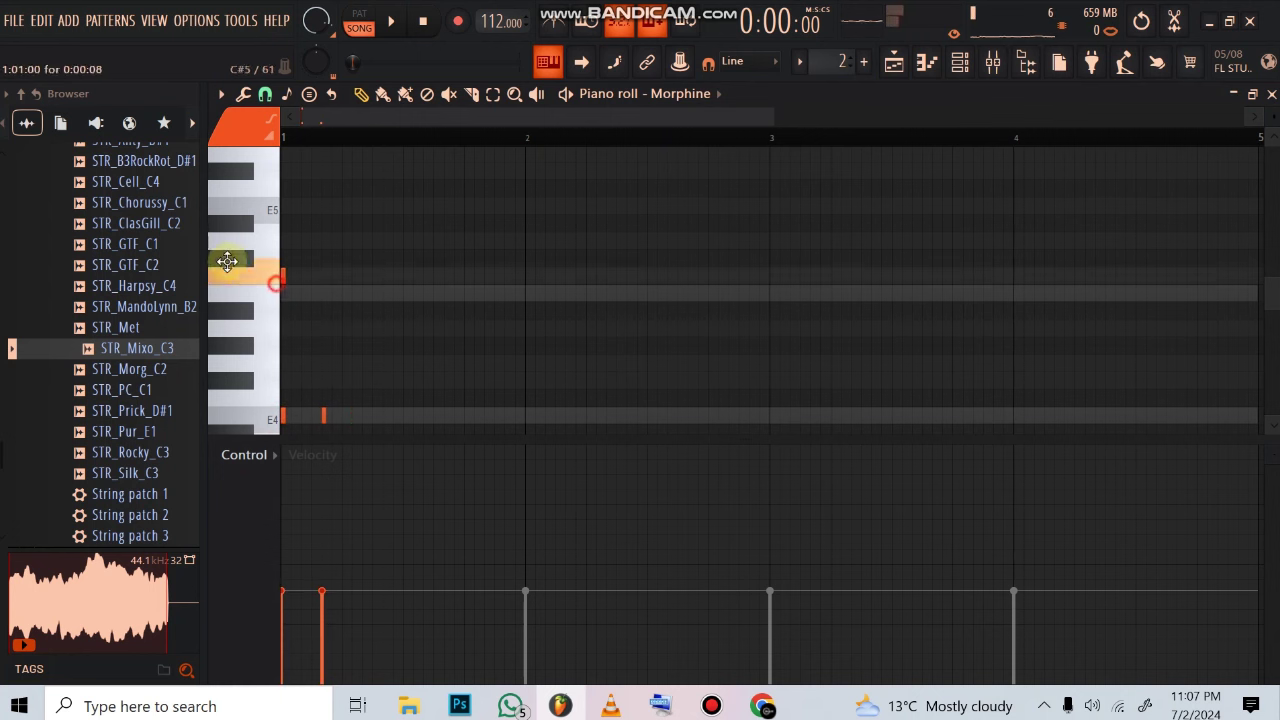
click(285, 298)
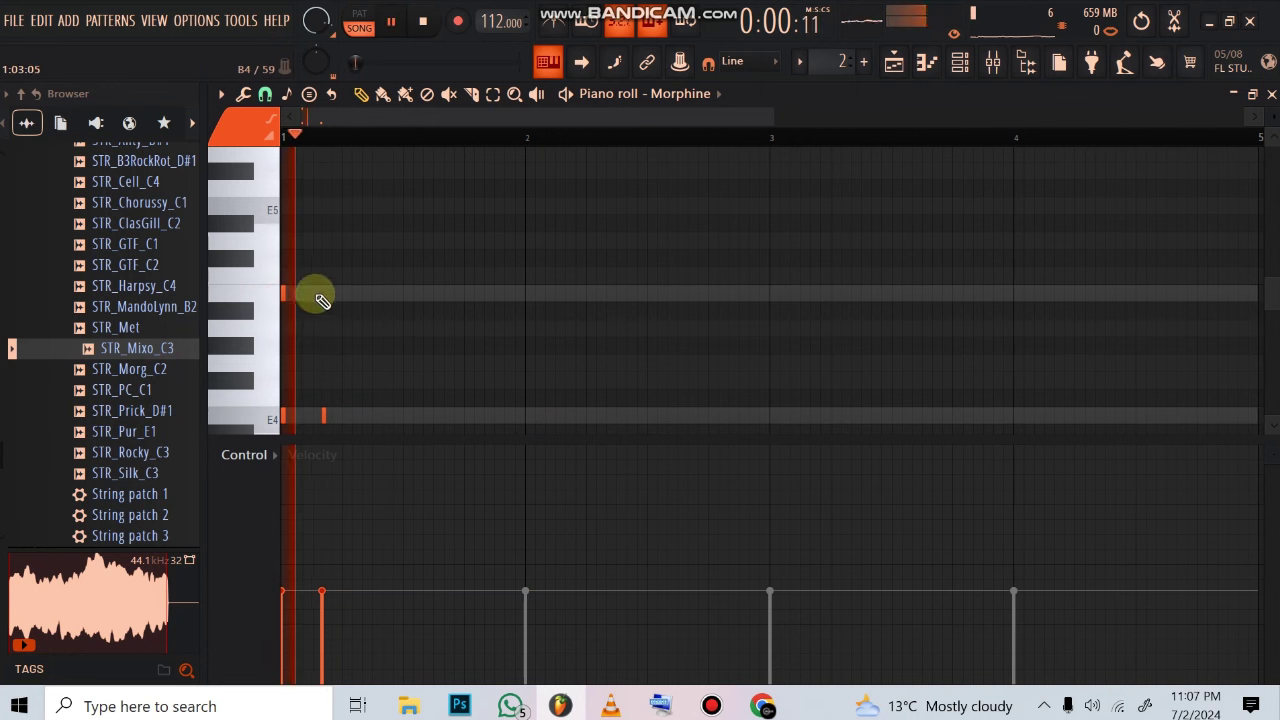
key(space)
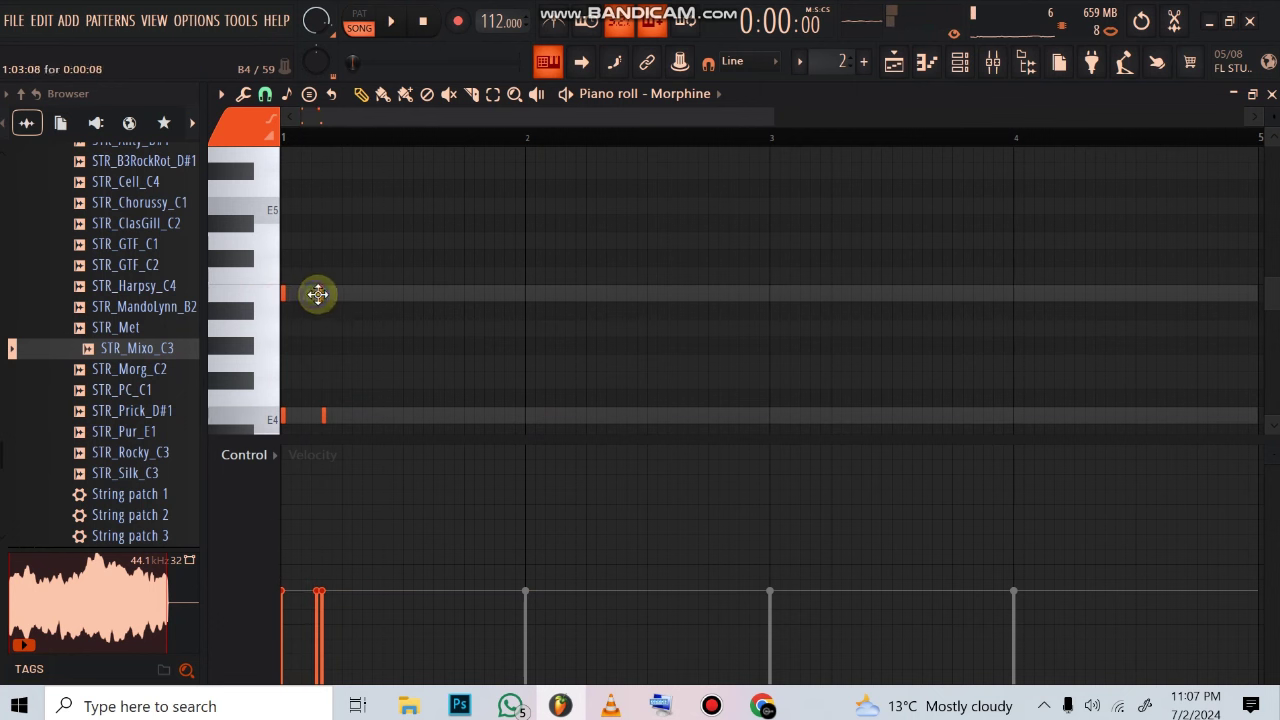
click(323, 294)
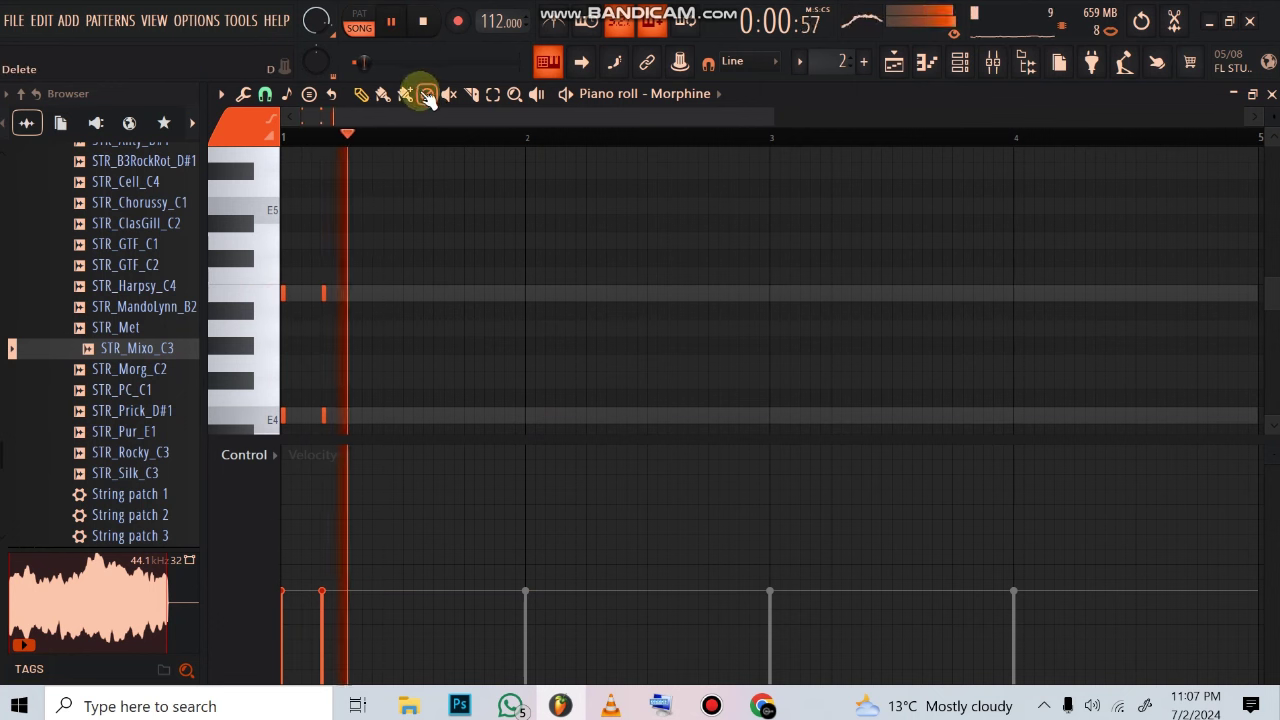
- Transpose all the Morphine notes up one octave and play the song to hear them
key(space)
key(ctrl+Up)
key(space)
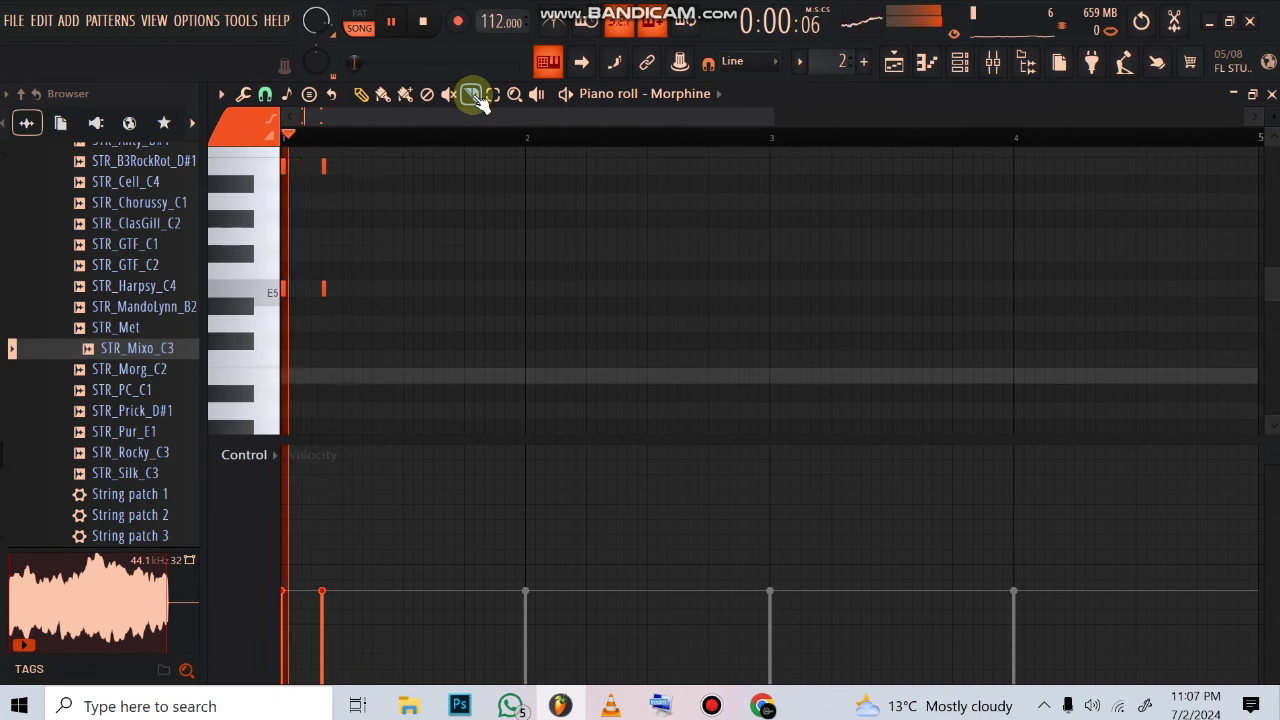
key(space)
key(space)
- Select the second E5 and B5 note pair in bar 1, shift it earlier to the third step, and stop playback
click(469, 94)
click(492, 94)
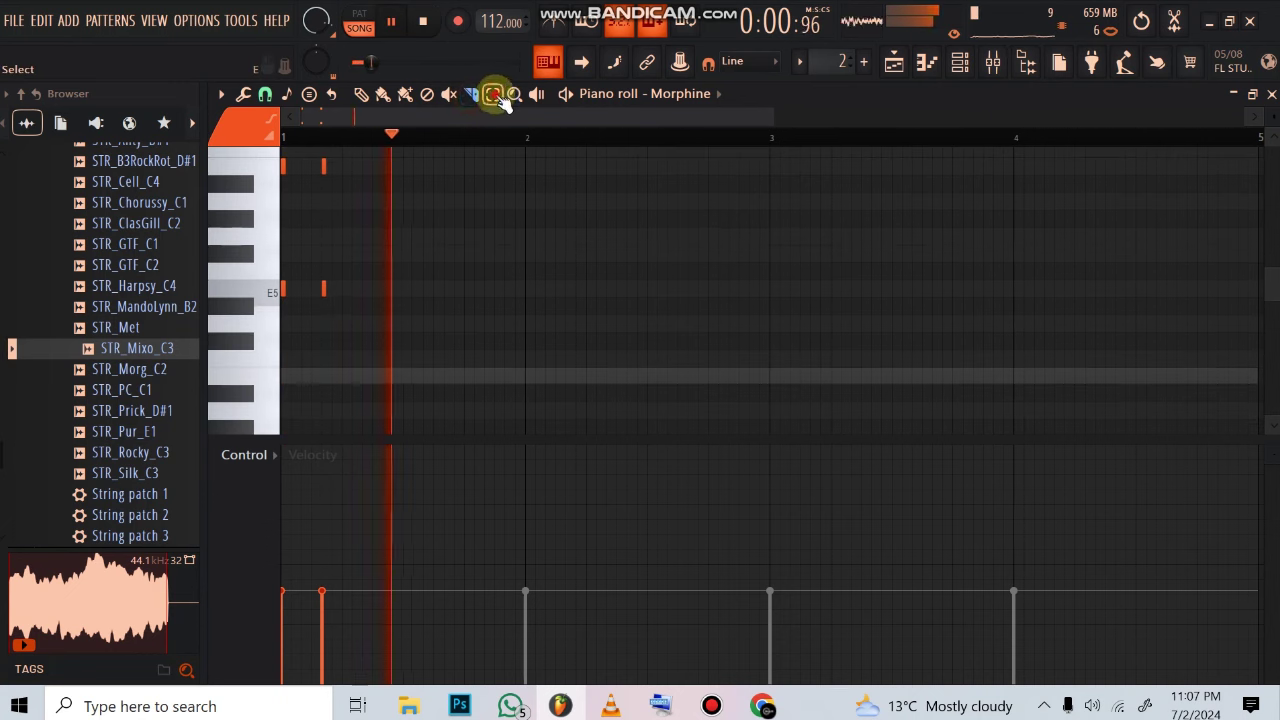
key(space)
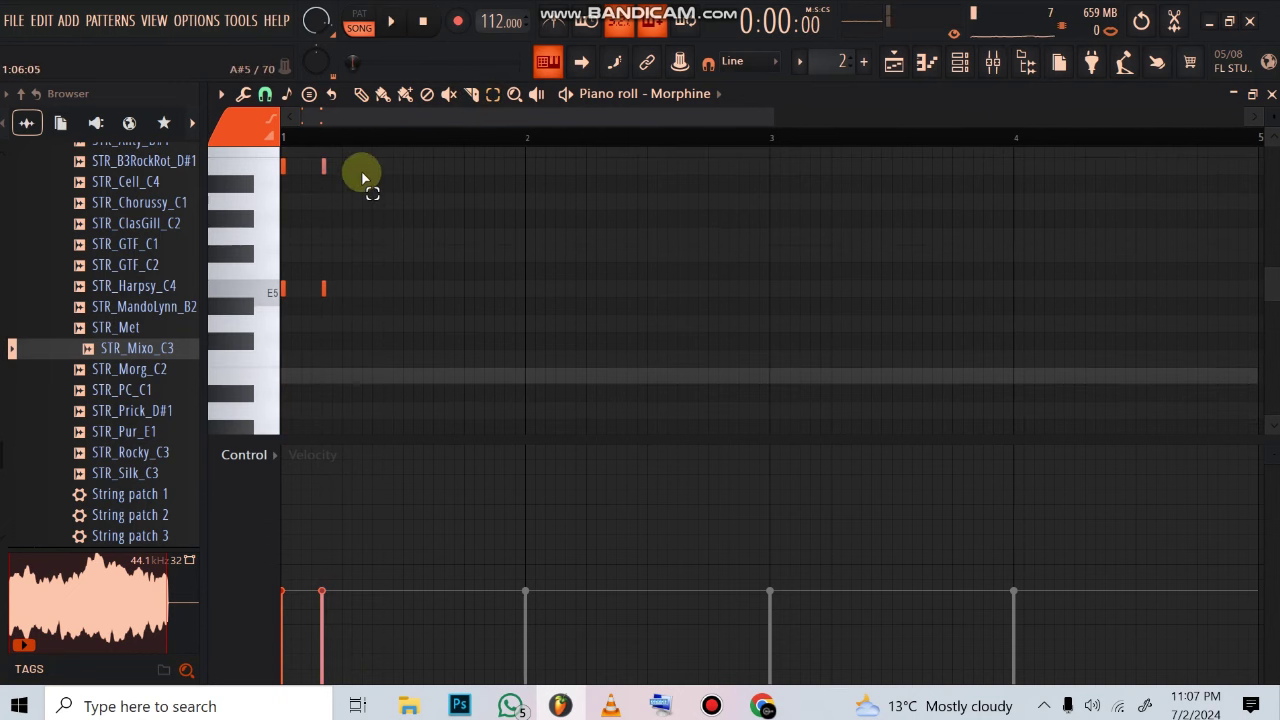
drag(361, 160, 322, 319)
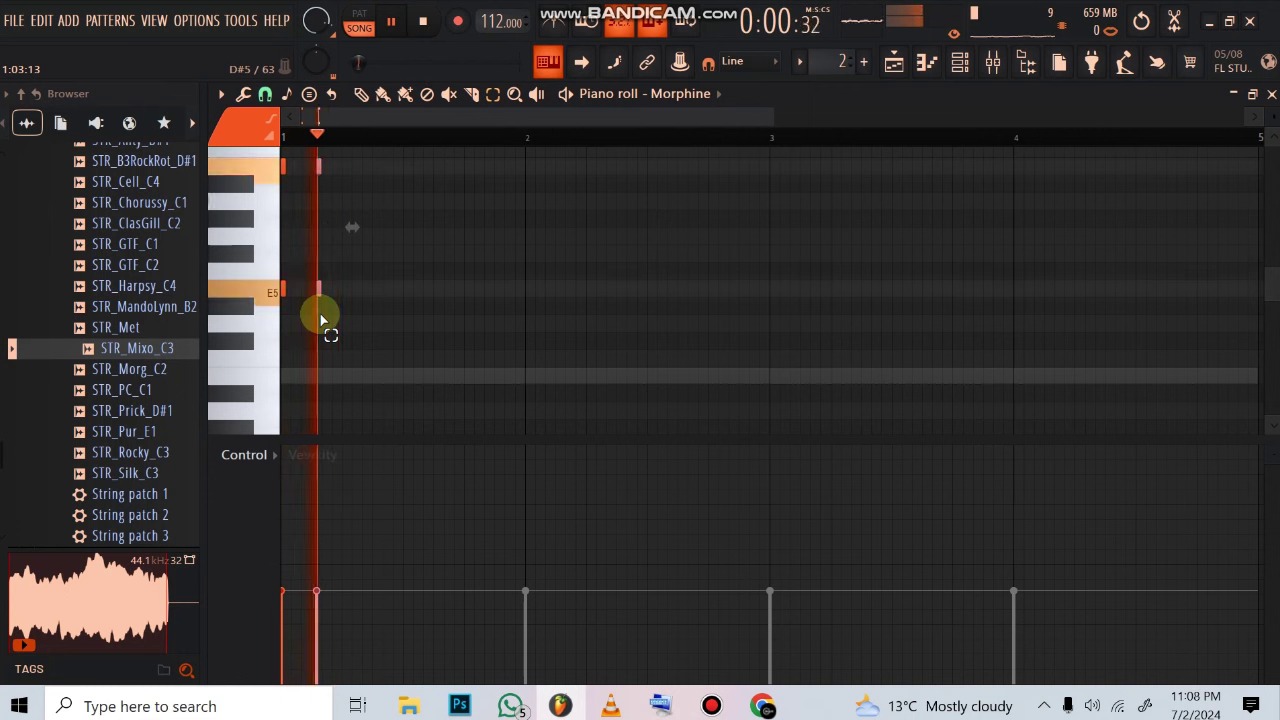
key(shift+Left)
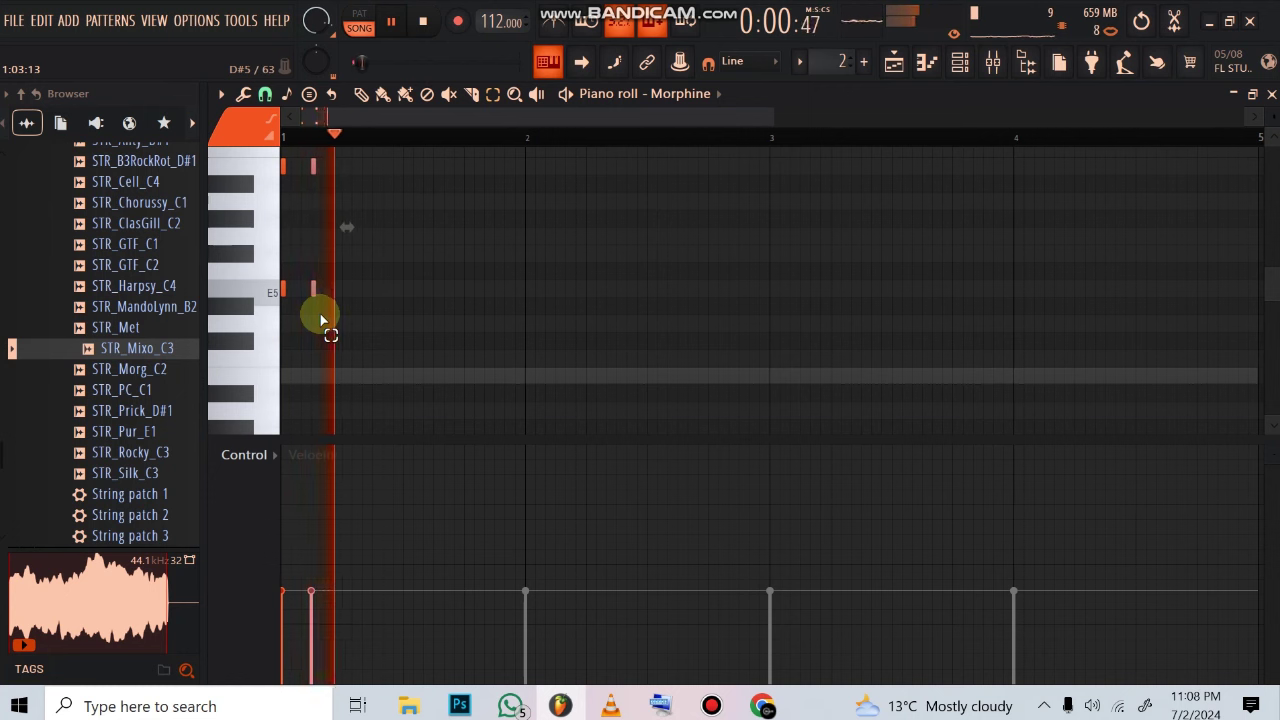
key(space)
- Duplicate the first quarter of bar 1 three times to fill the bar with Morphine stabs, and start playback
drag(342, 134, 51, 223)
key(ctrl+b)
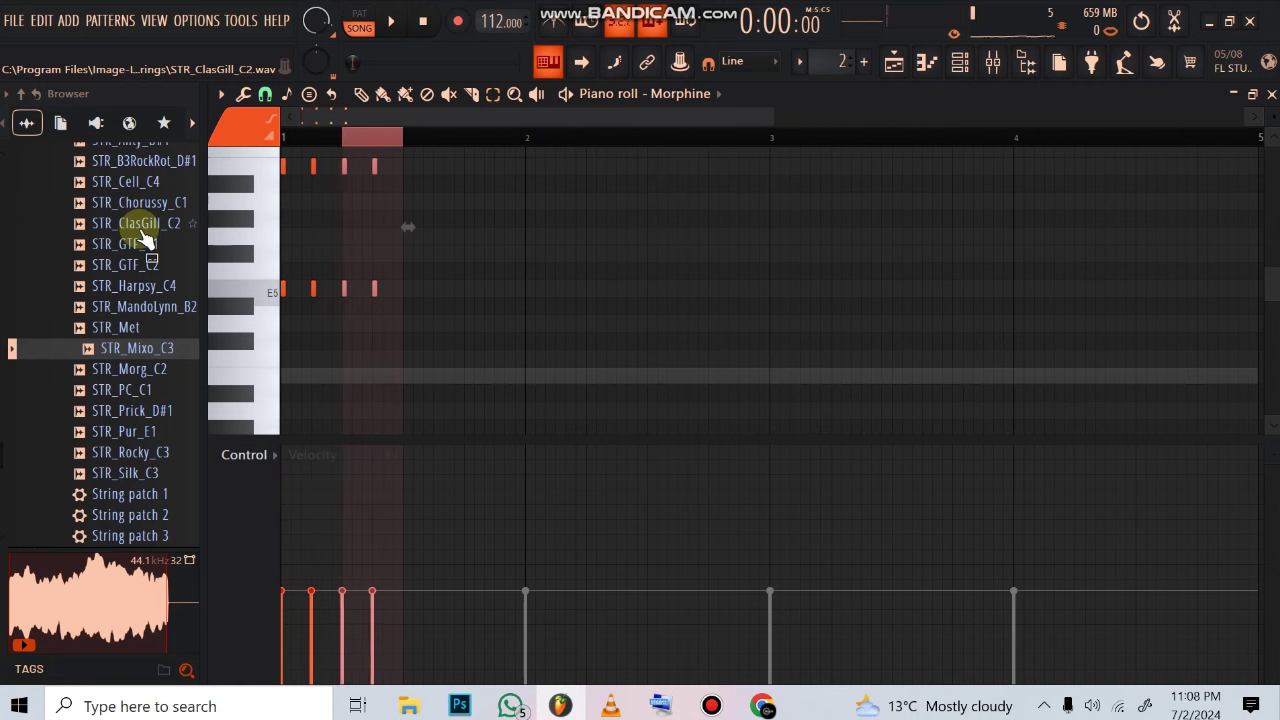
key(ctrl+b)
key(ctrl+b)
key(space)
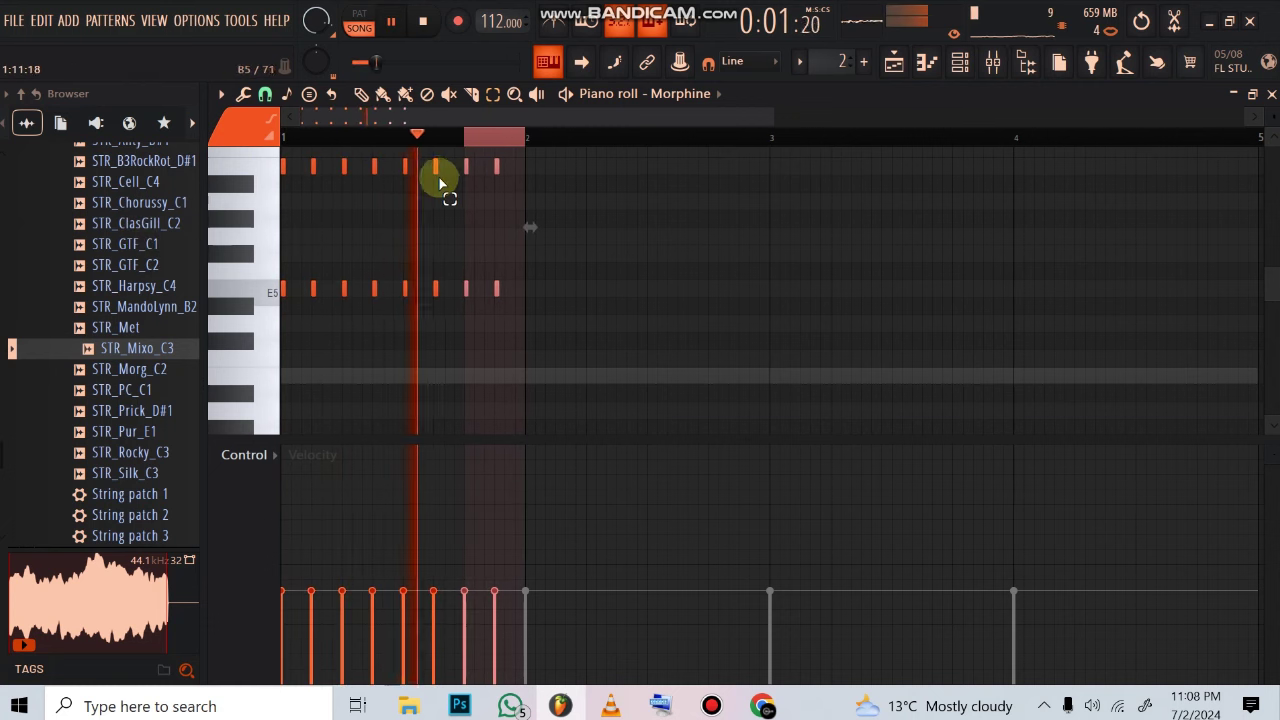
- Select all of bar 1 in the Morphine piano roll and duplicate it into bar 2
drag(521, 131, 3, 300)
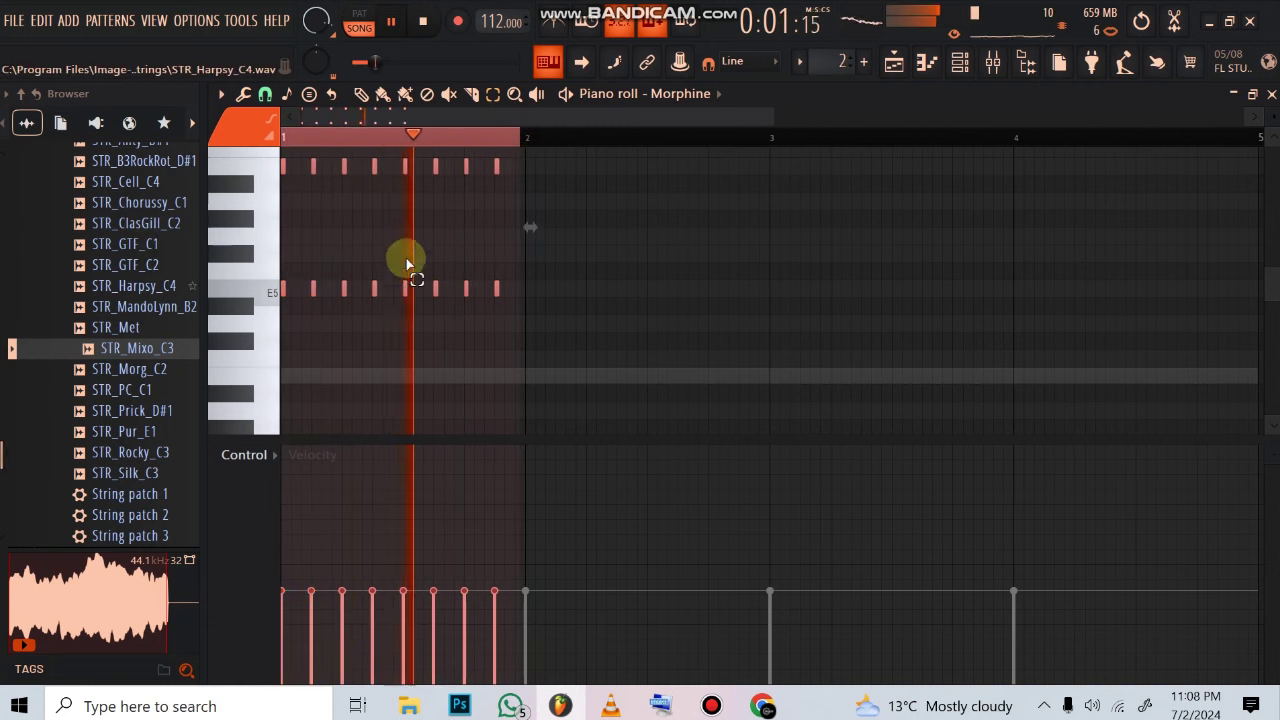
drag(523, 134, 3, 326)
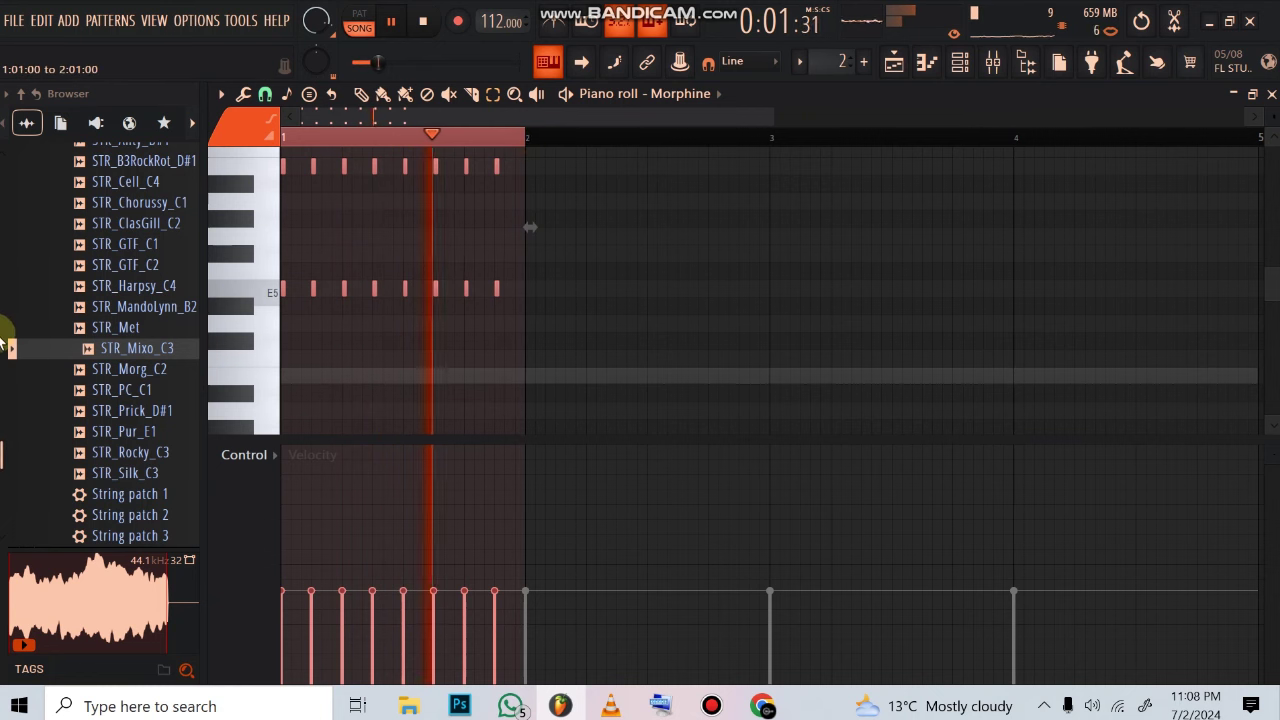
key(ctrl+b)
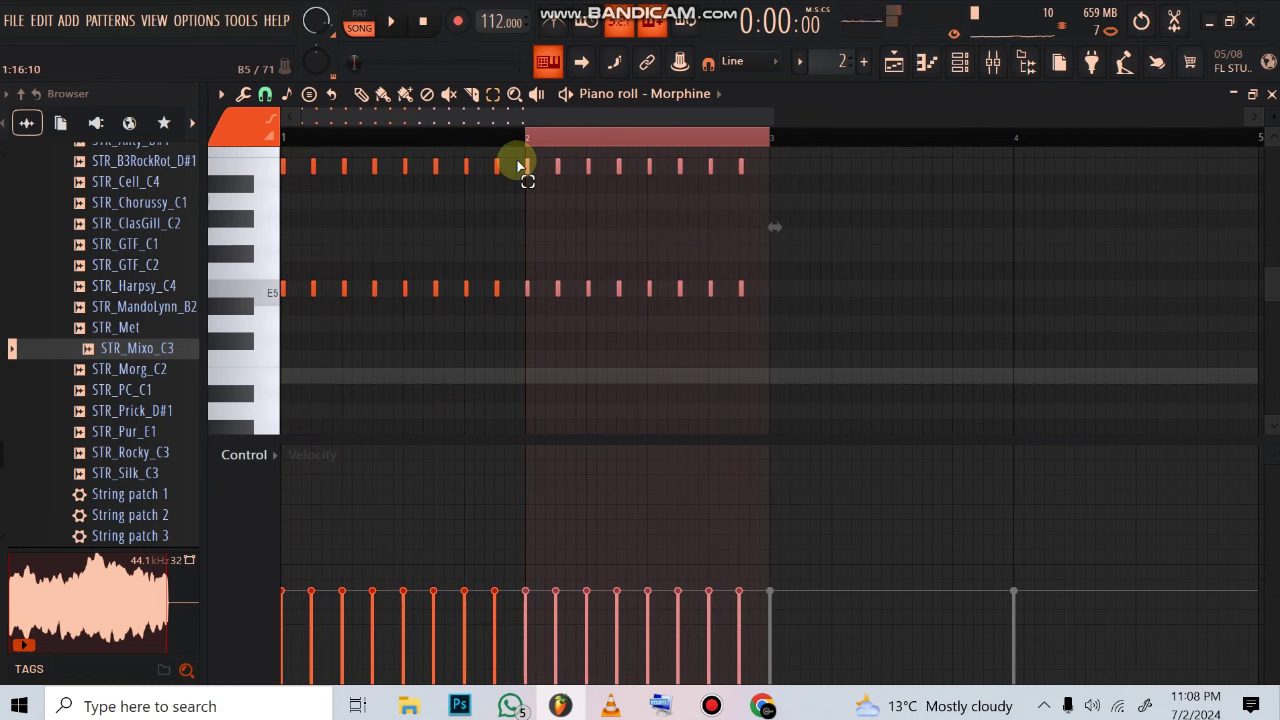
- Raise the last four B5 notes of bar 2 by one semitone to C6
drag(526, 163, 740, 188)
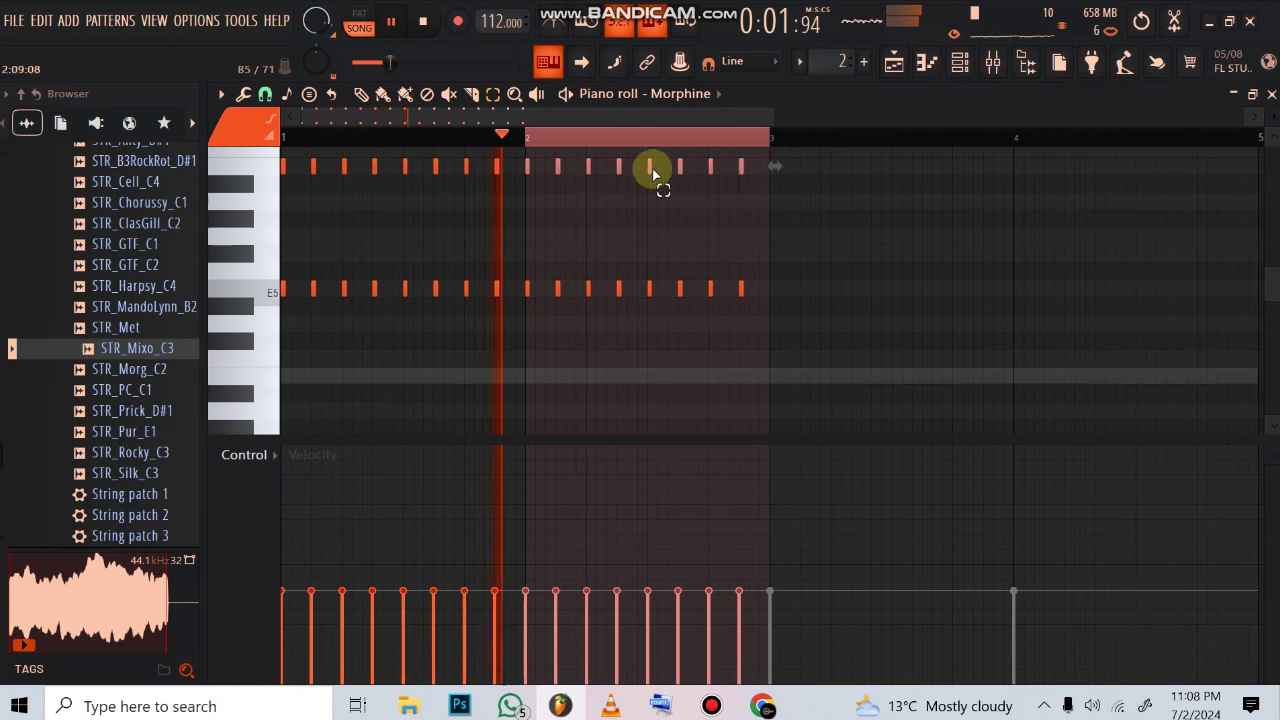
drag(651, 168, 649, 209)
key(shift+Up)
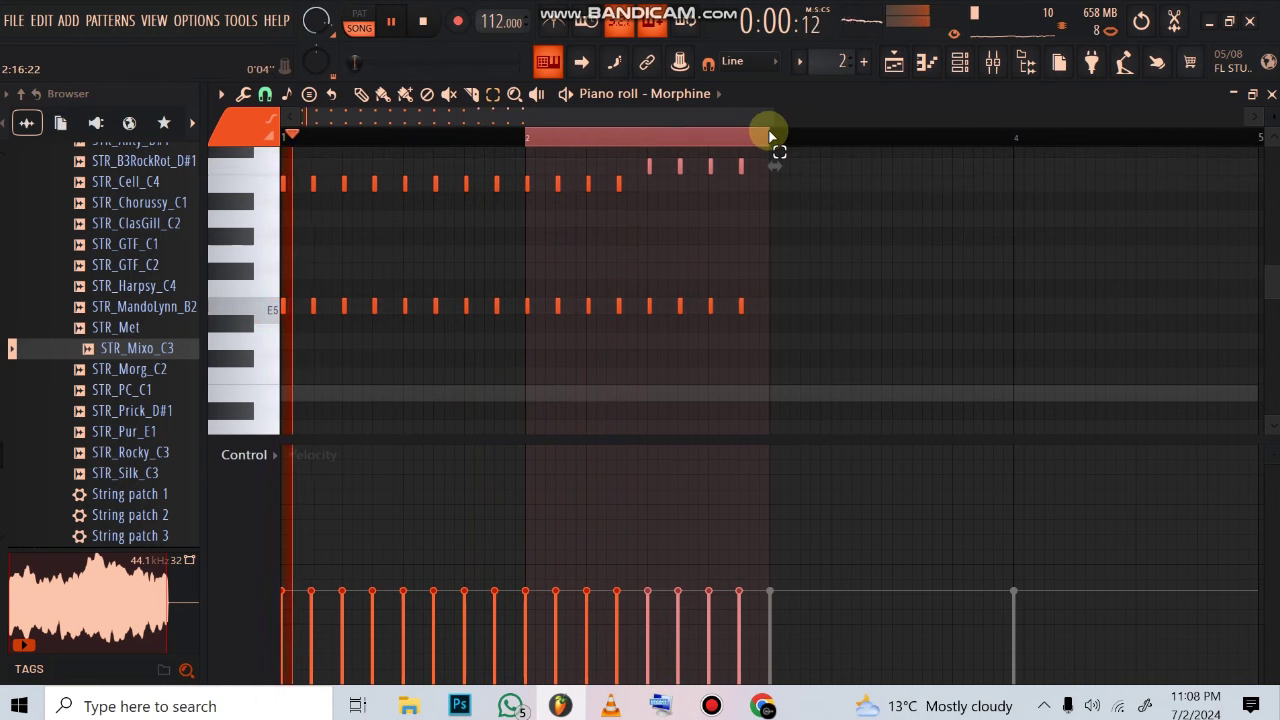
- Select the first two bars of Morphine notes and duplicate them into bars 3 and 4
drag(769, 136, 77, 314)
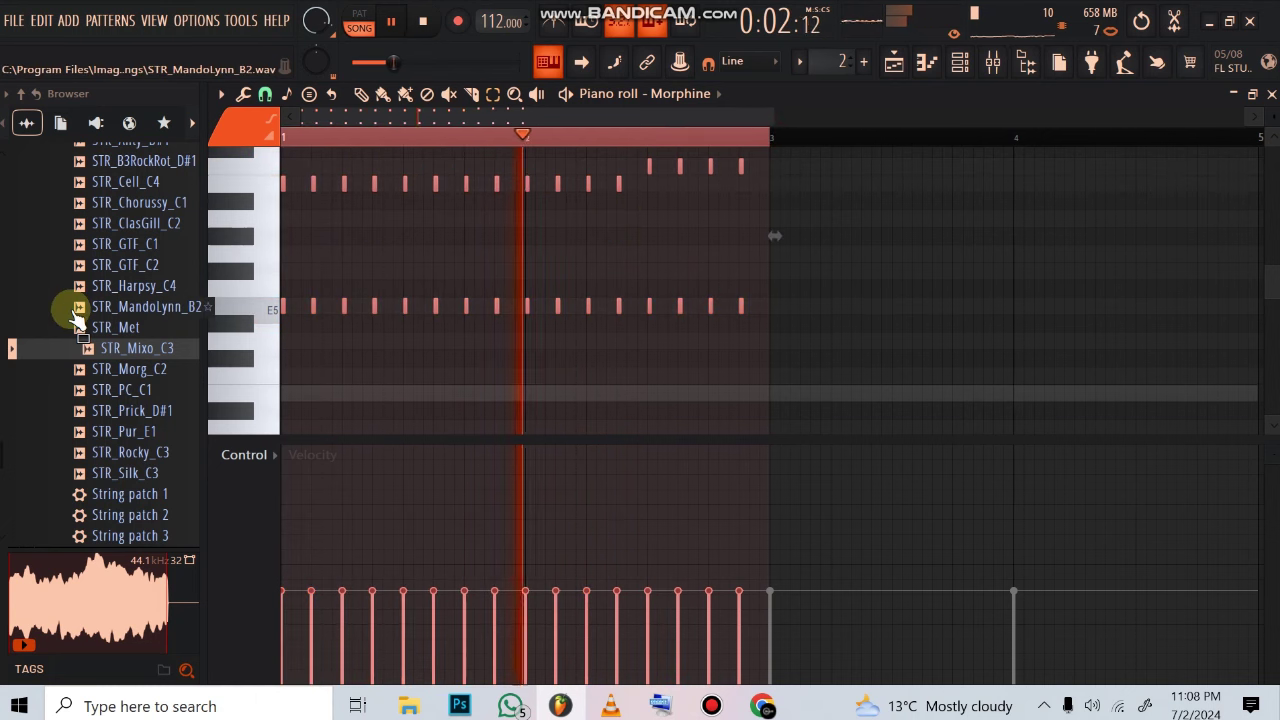
key(ctrl+b)
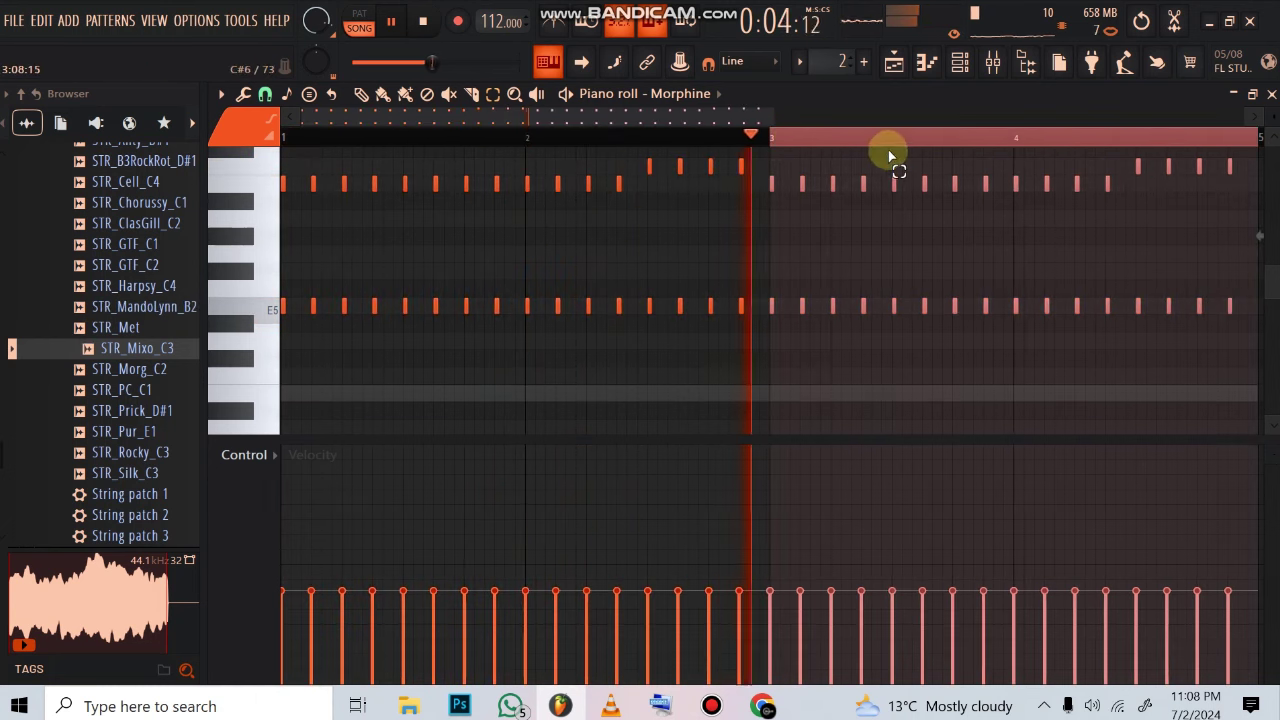
scroll(892, 136, down, 3)
scroll(892, 136, down, 5)
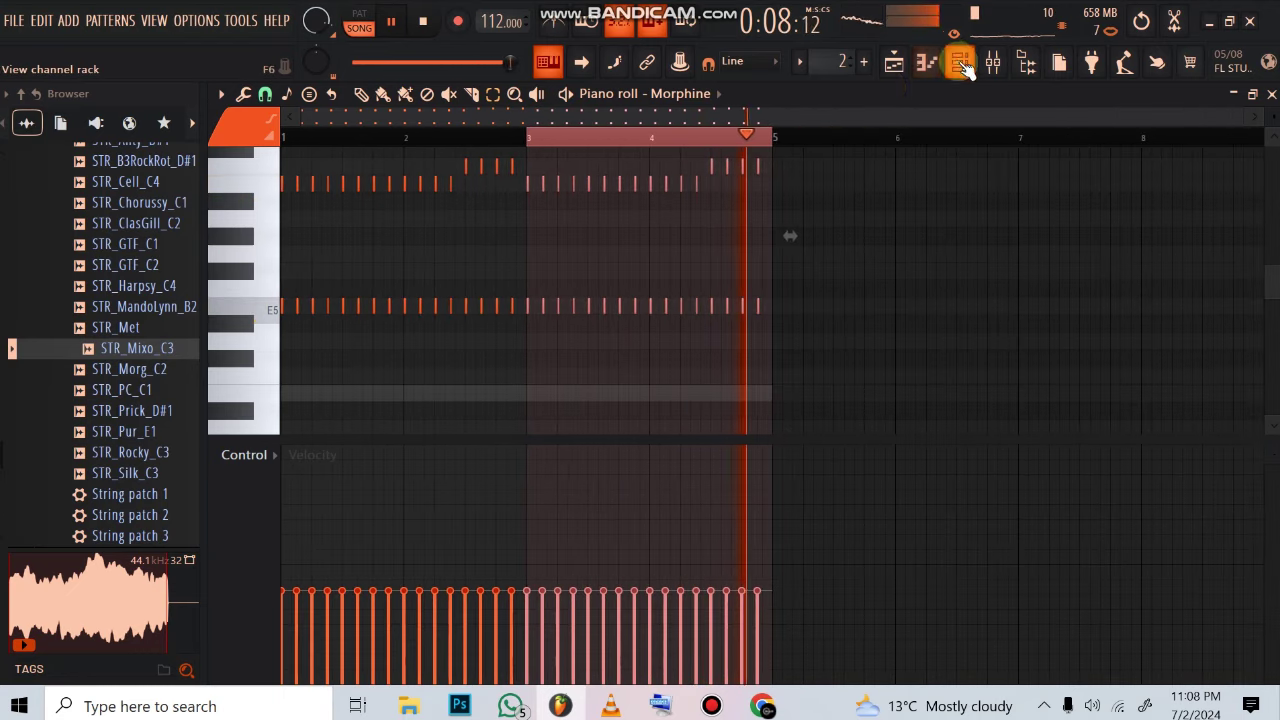
- Show the channel rack, start song playback, and copy the Morphine channel's notes
click(926, 66)
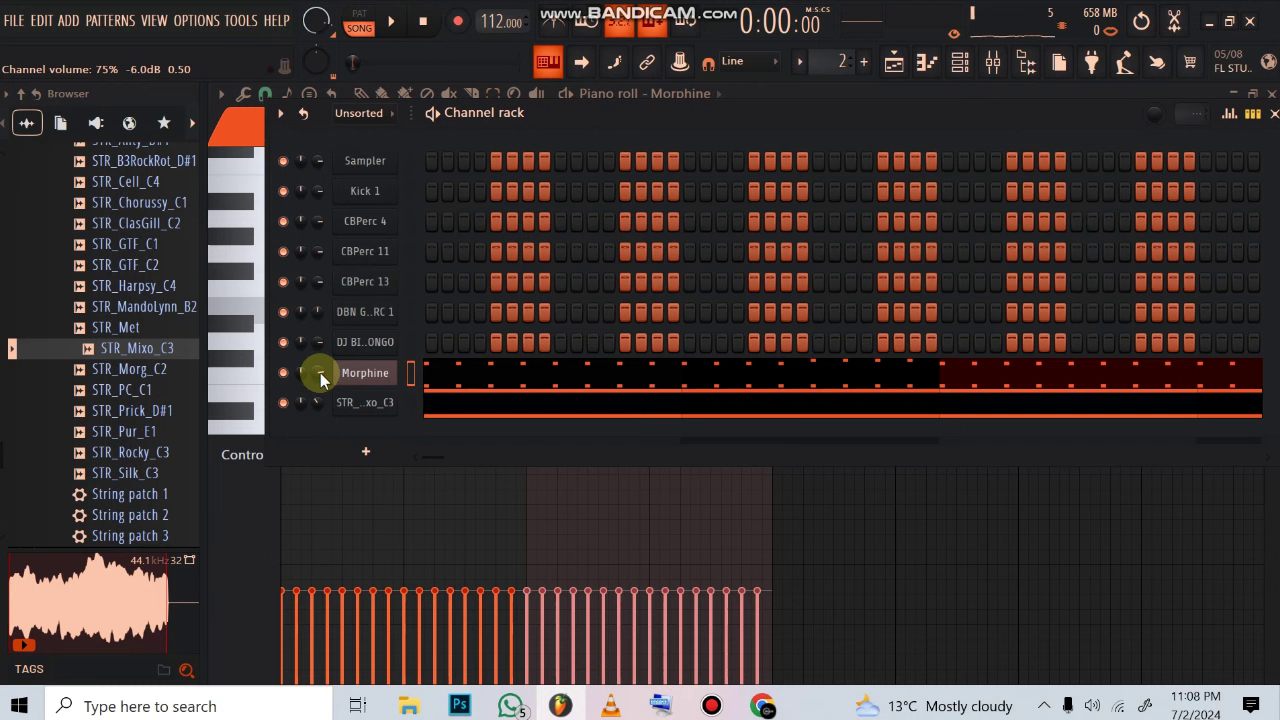
key(space)
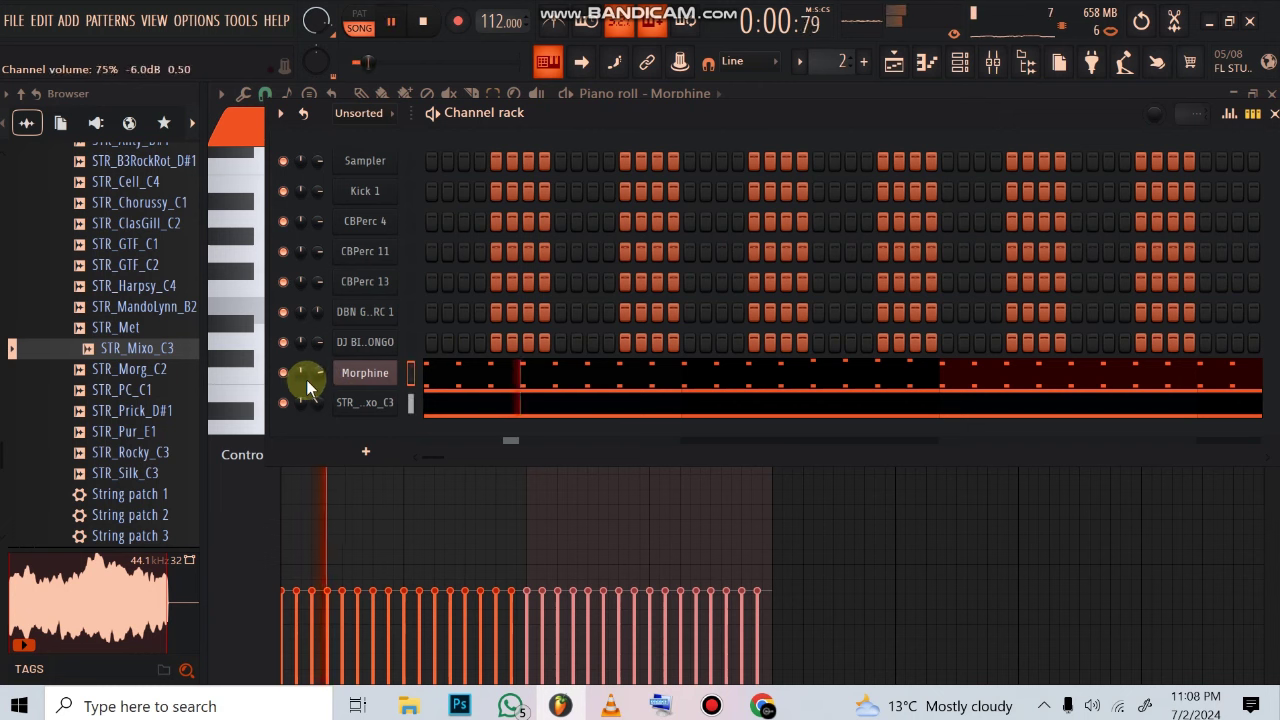
right_click(366, 372)
click(605, 385)
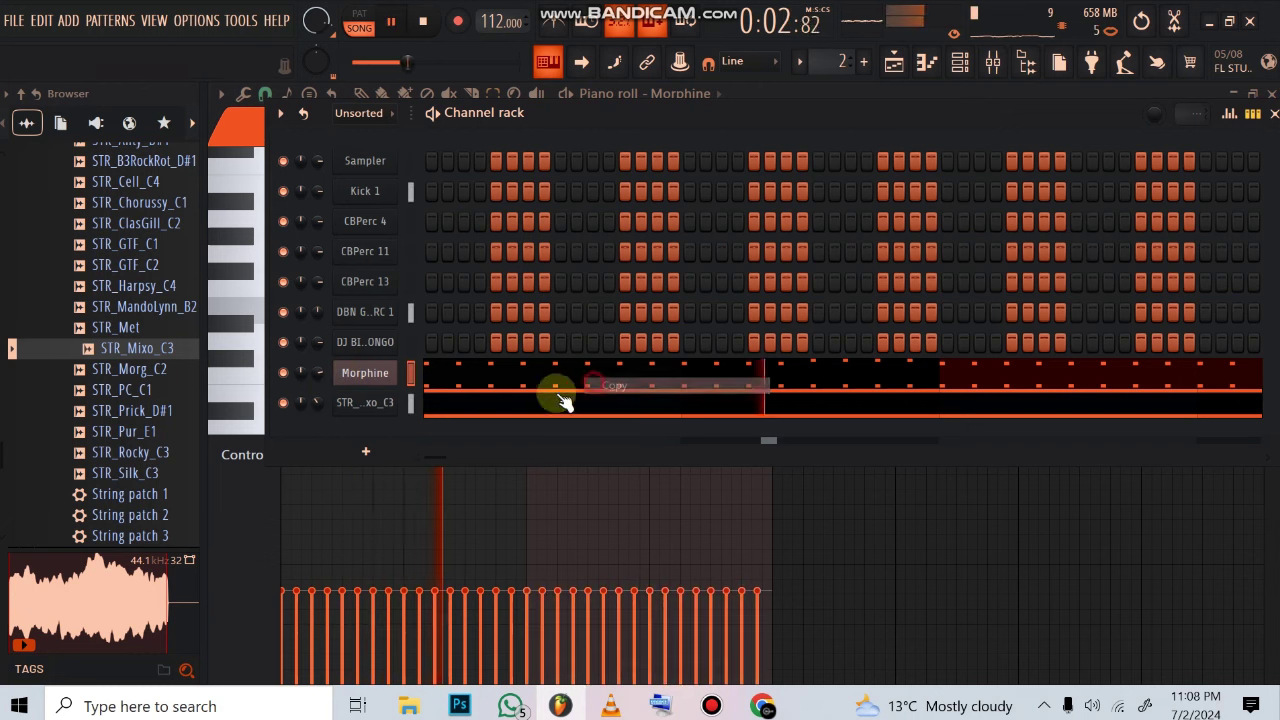
- Add a Sytrus synth channel and load its Celestial 3 preset
click(366, 451)
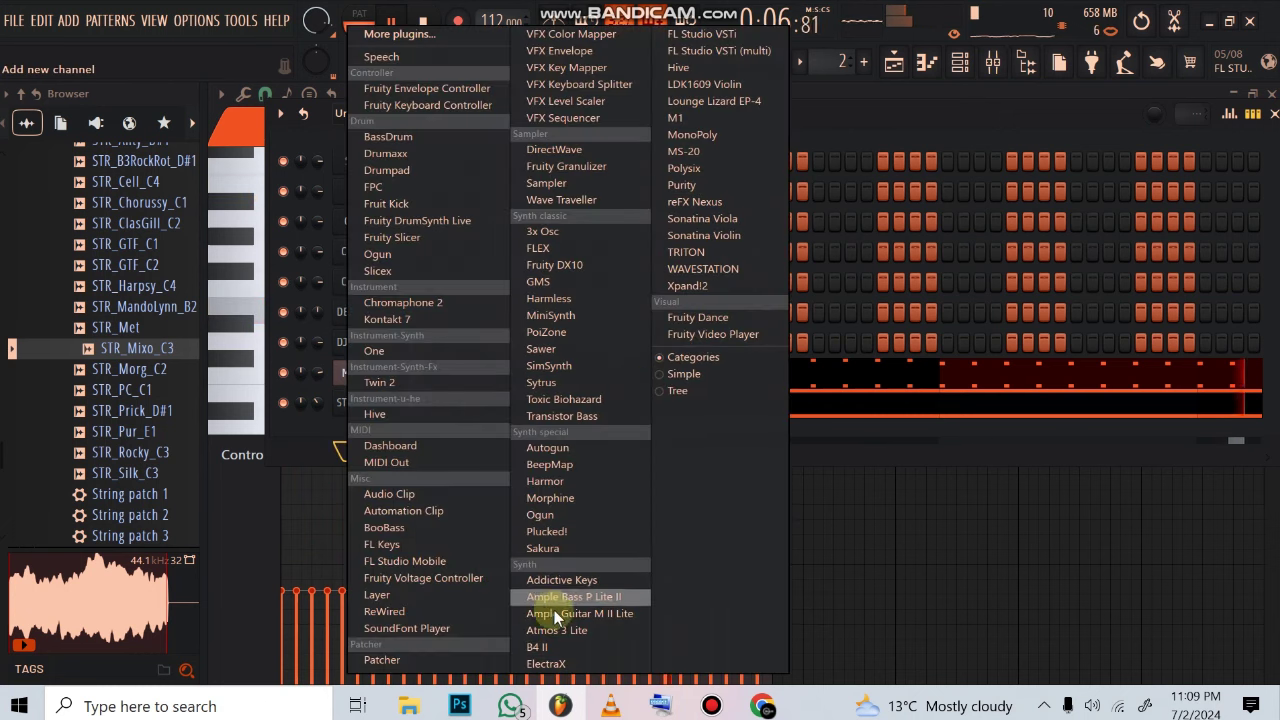
click(581, 382)
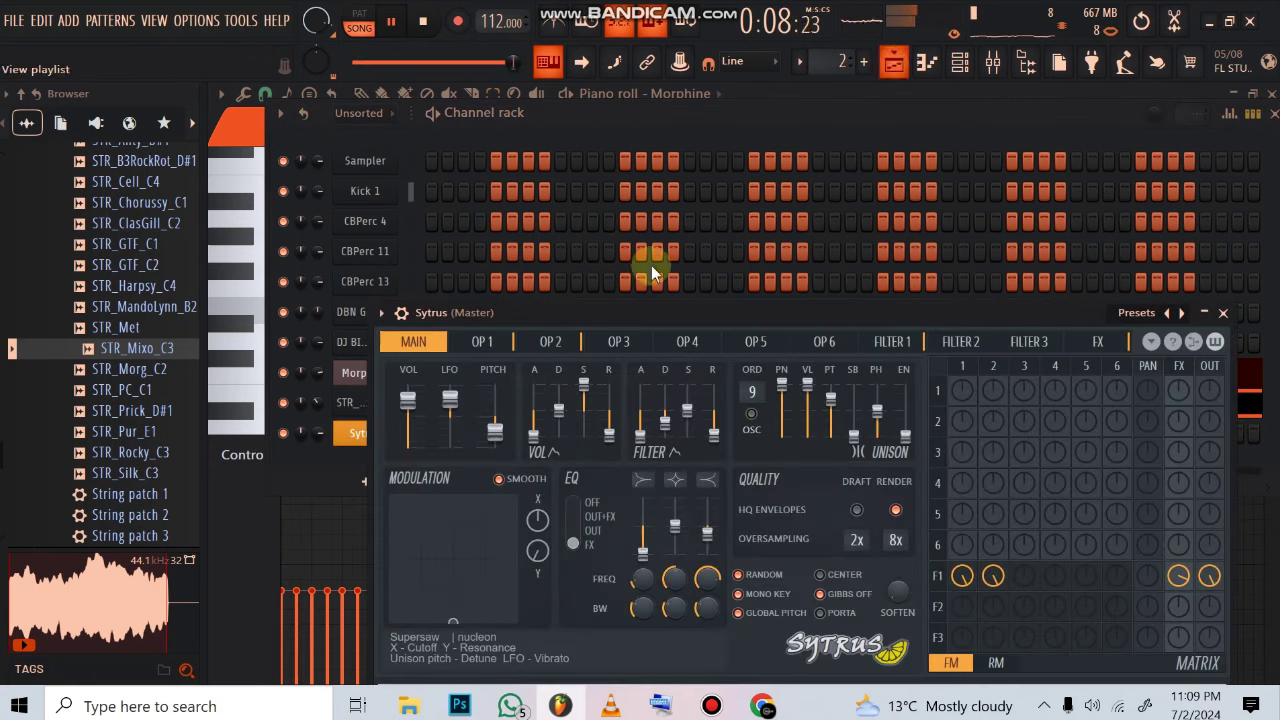
click(1137, 312)
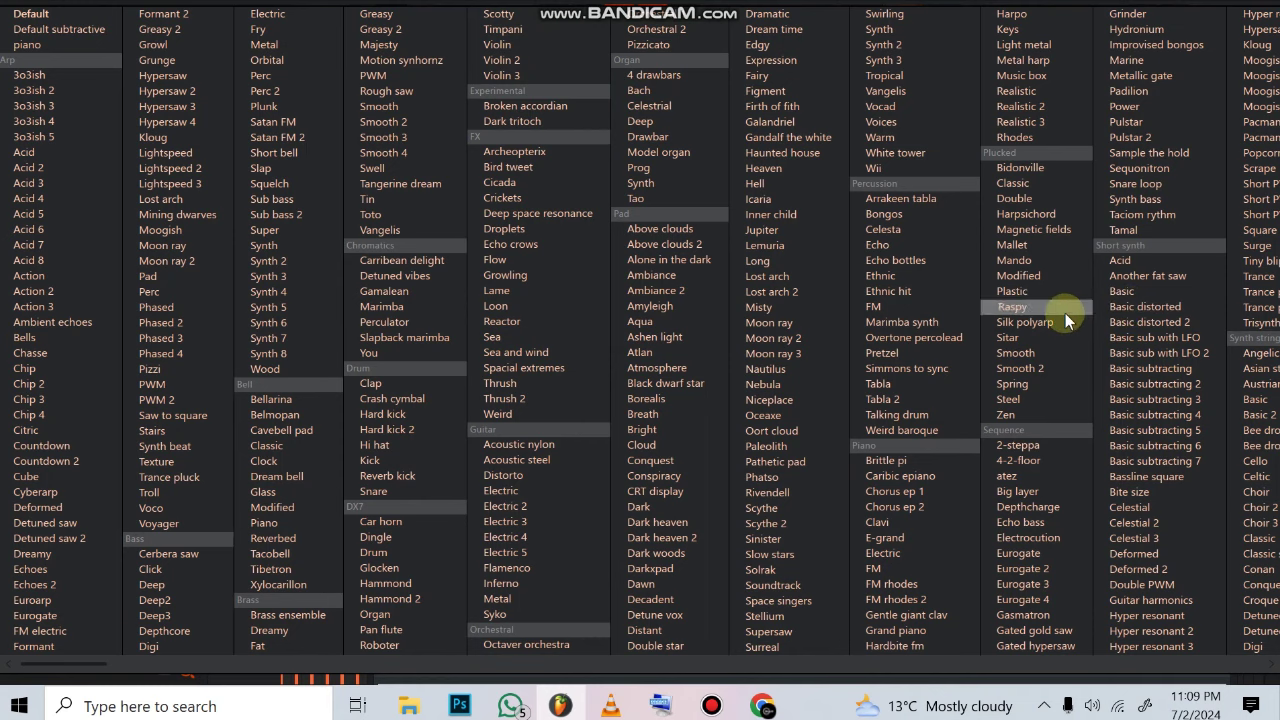
click(1151, 538)
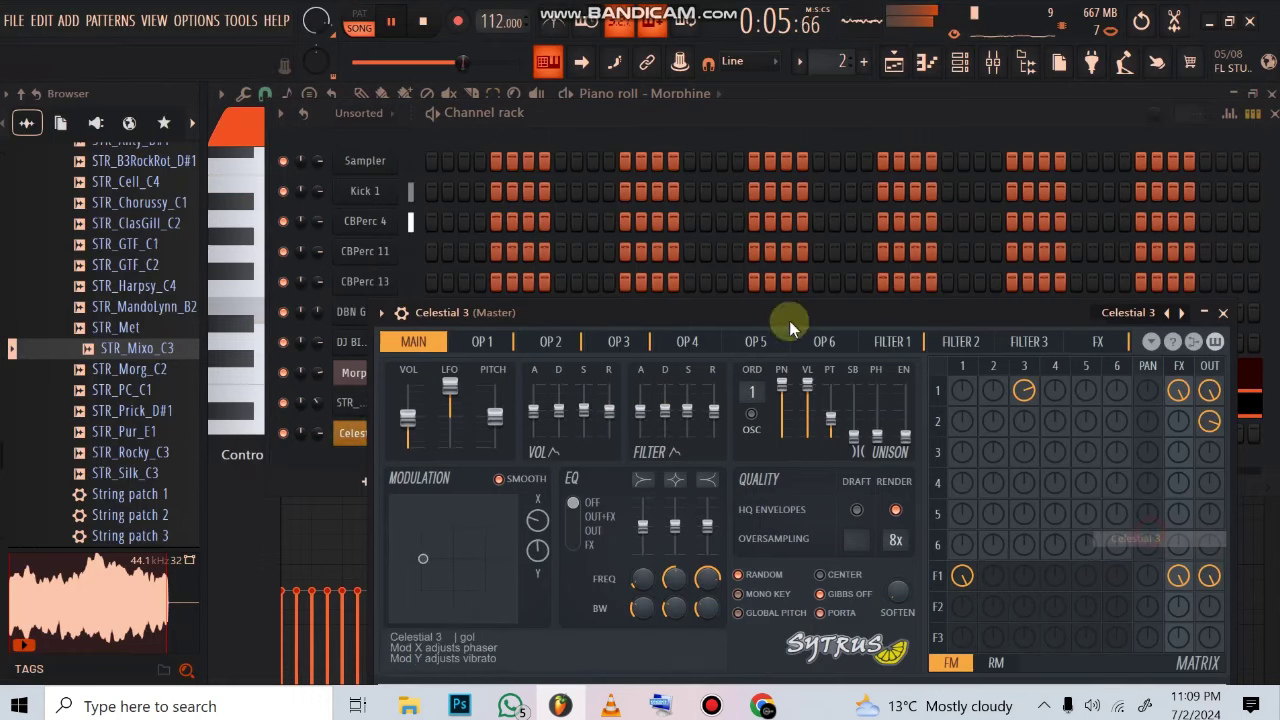
- Open the Celestial 3 piano roll and draw short alternating F#5 and G5 notes within the first steps of bar 1
click(926, 60)
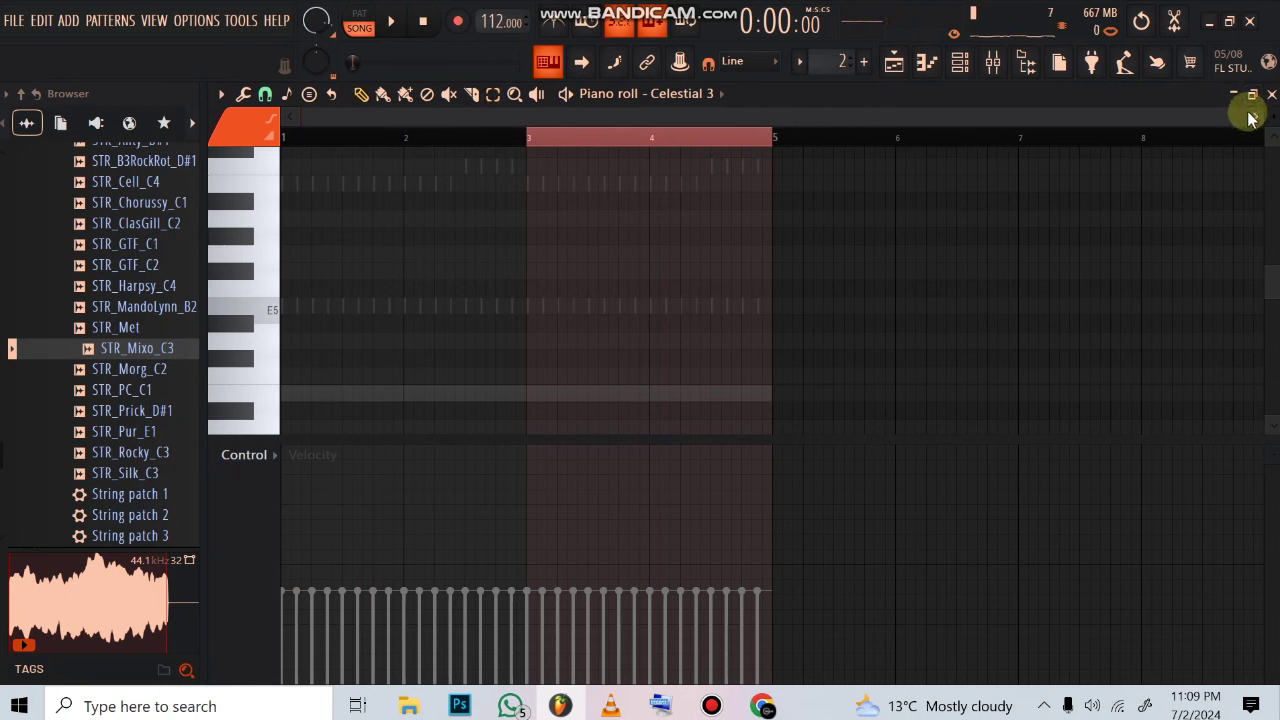
drag(1248, 118, 423, 214)
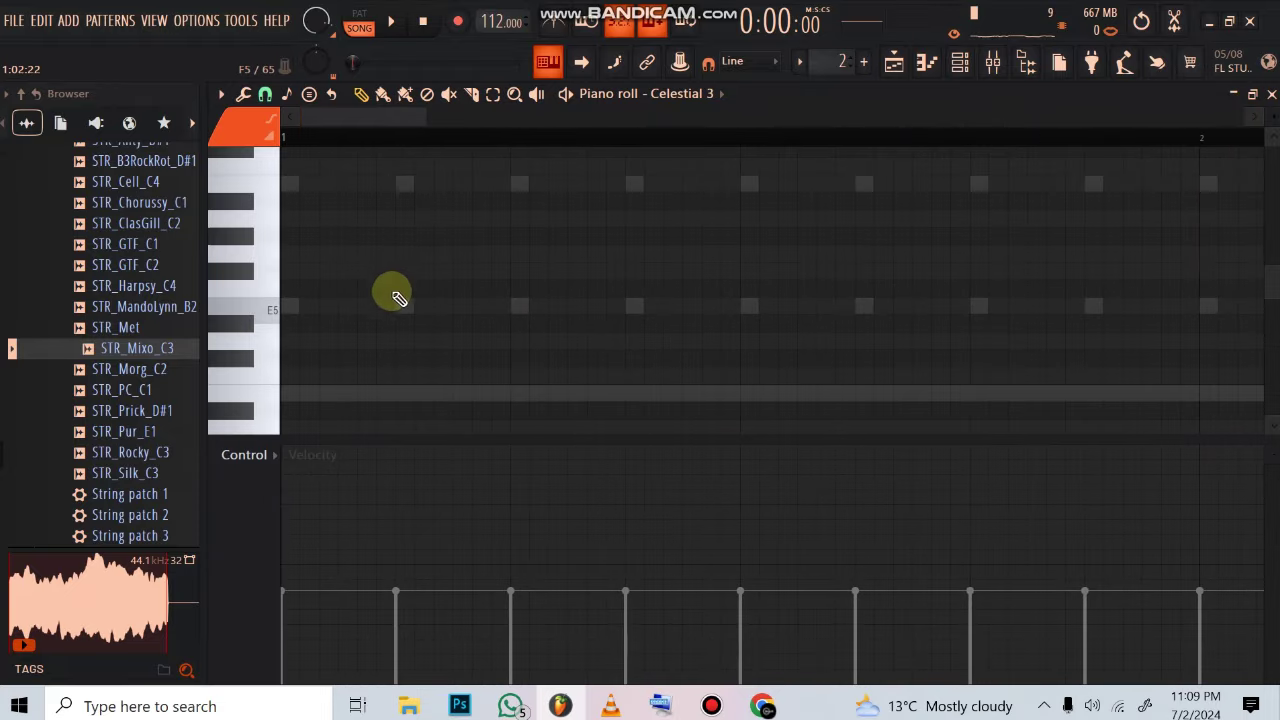
click(397, 271)
click(420, 254)
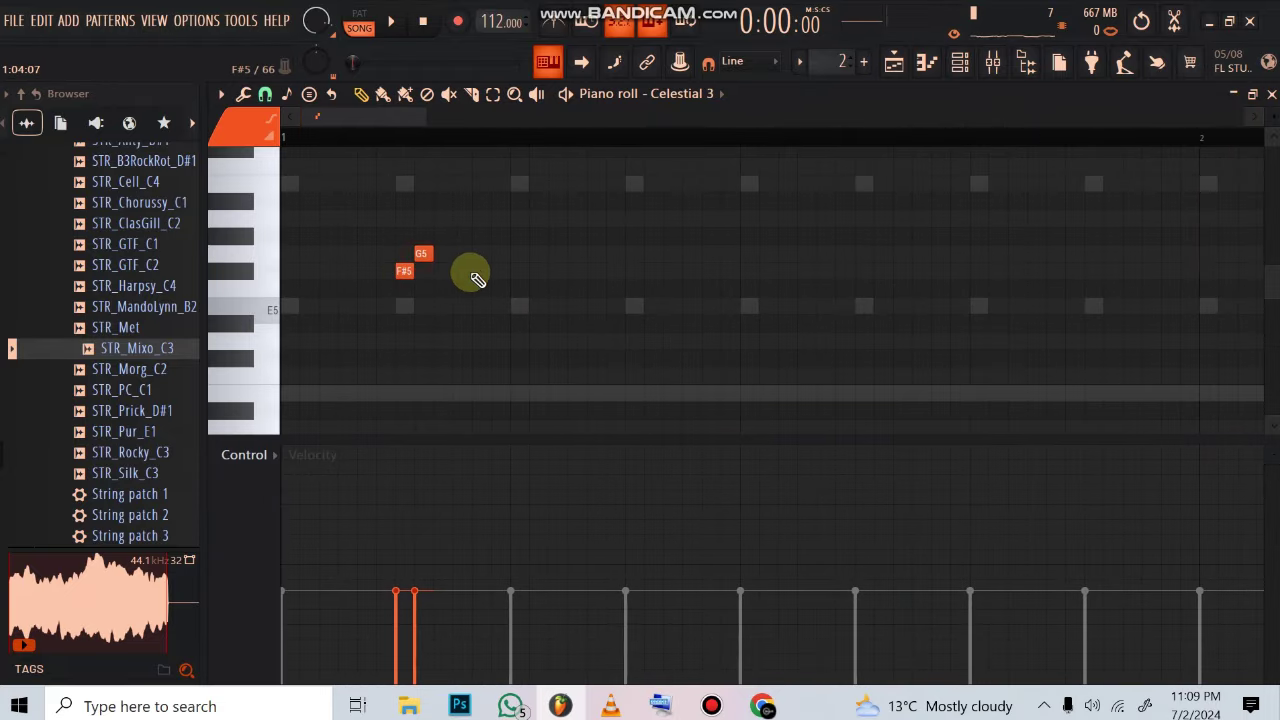
click(497, 256)
mouse_move(478, 275)
mouse_down()
mouse_move(471, 251)
mouse_move(501, 277)
mouse_up()
click(288, 271)
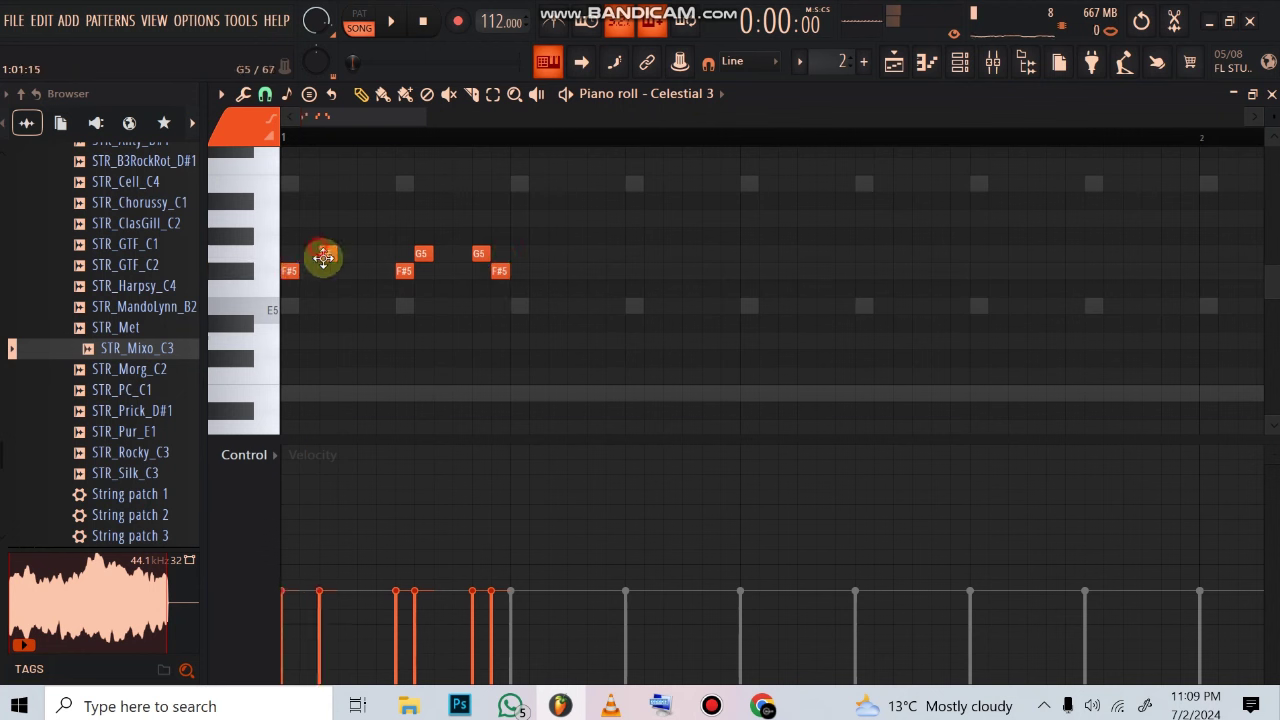
- Play the melody back and delete the G5 and F#5 notes that directly follow the opening F#5
key(space)
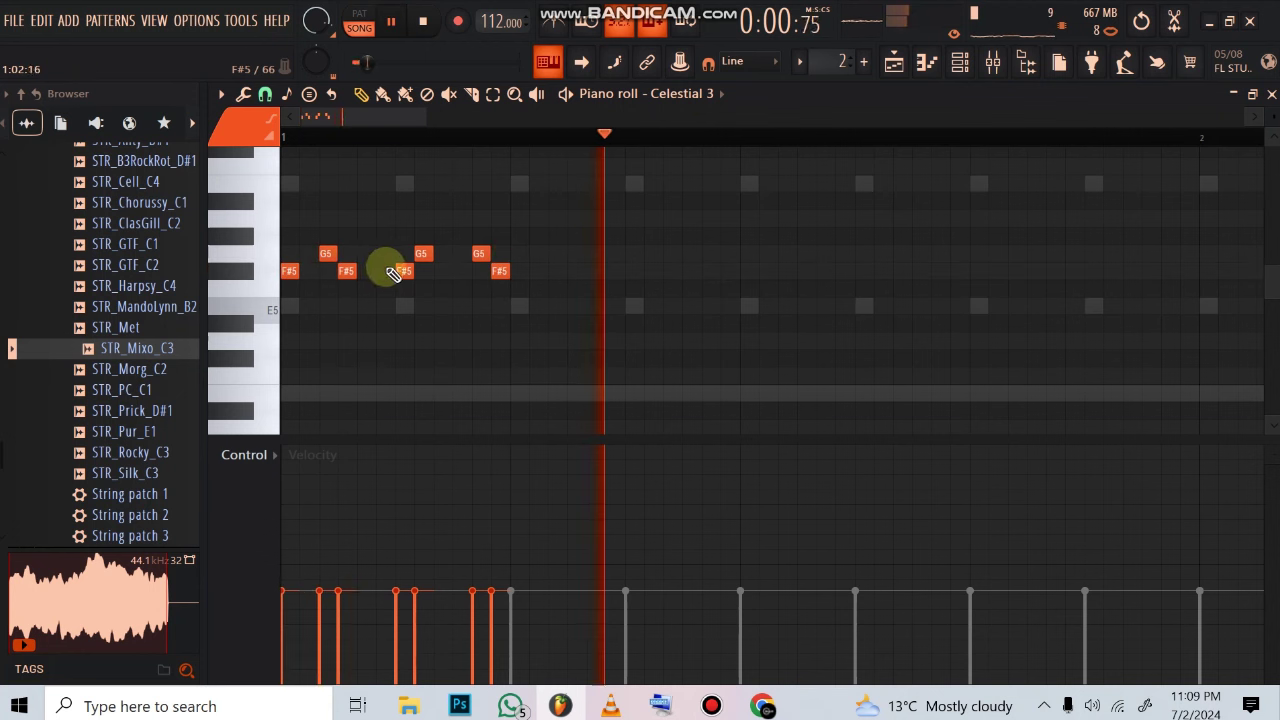
key(space)
right_click(346, 268)
right_click(327, 253)
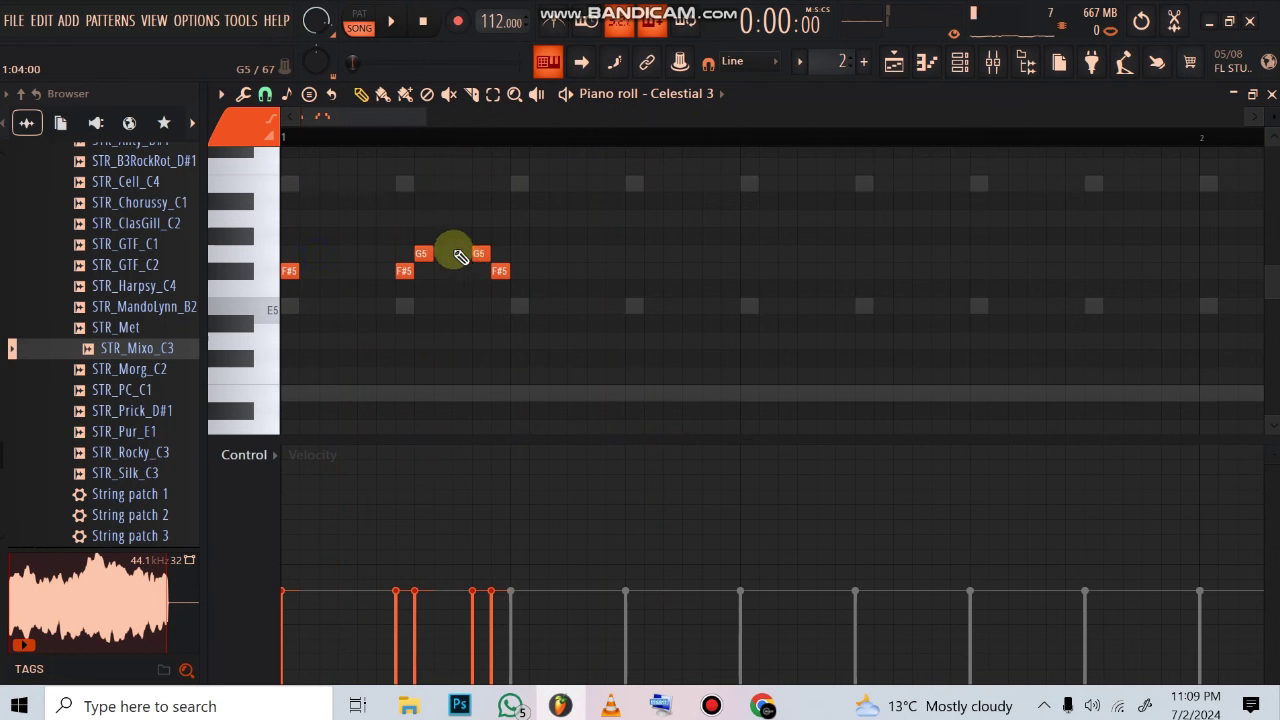
- Set the piano roll's snap to 1/4 beat
click(270, 100)
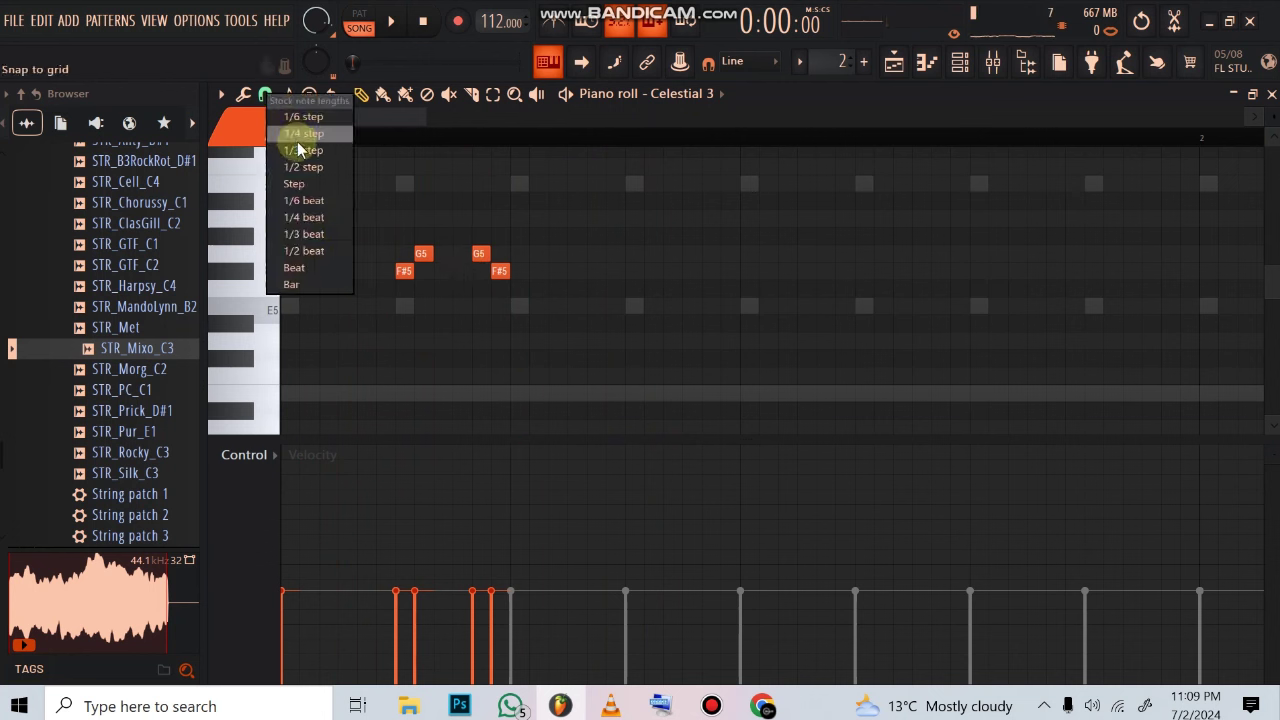
click(306, 220)
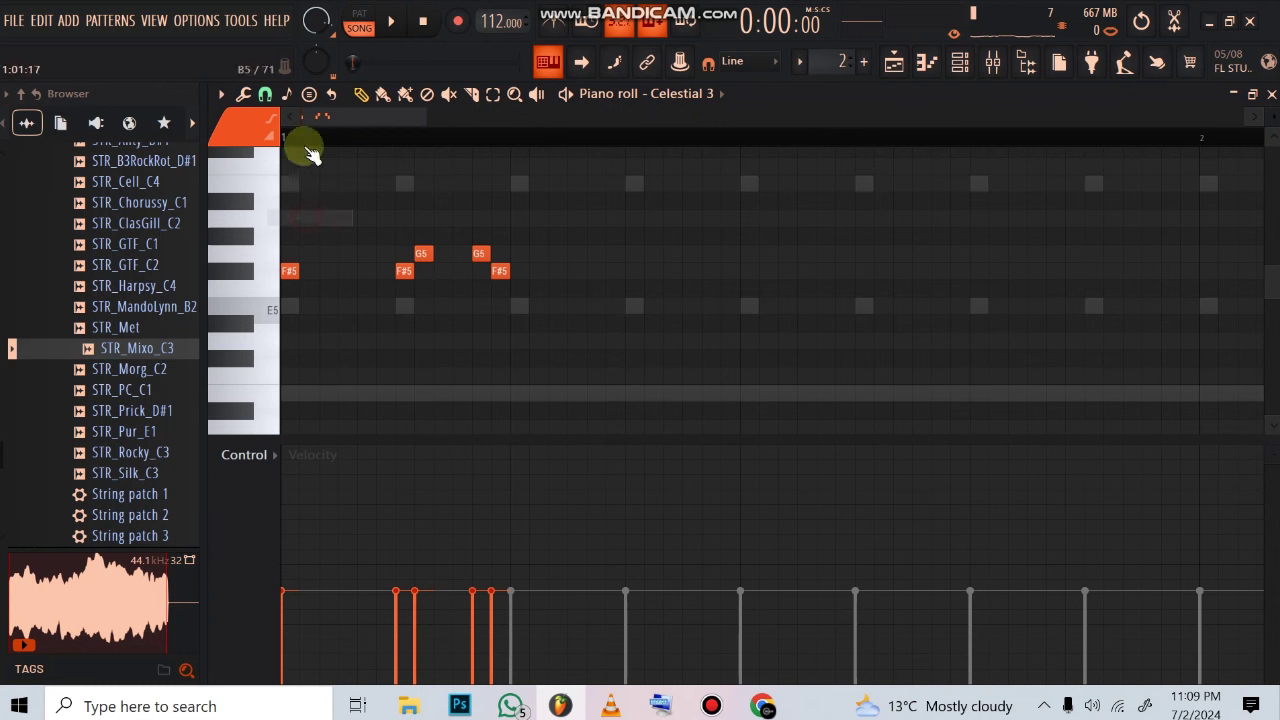
click(270, 98)
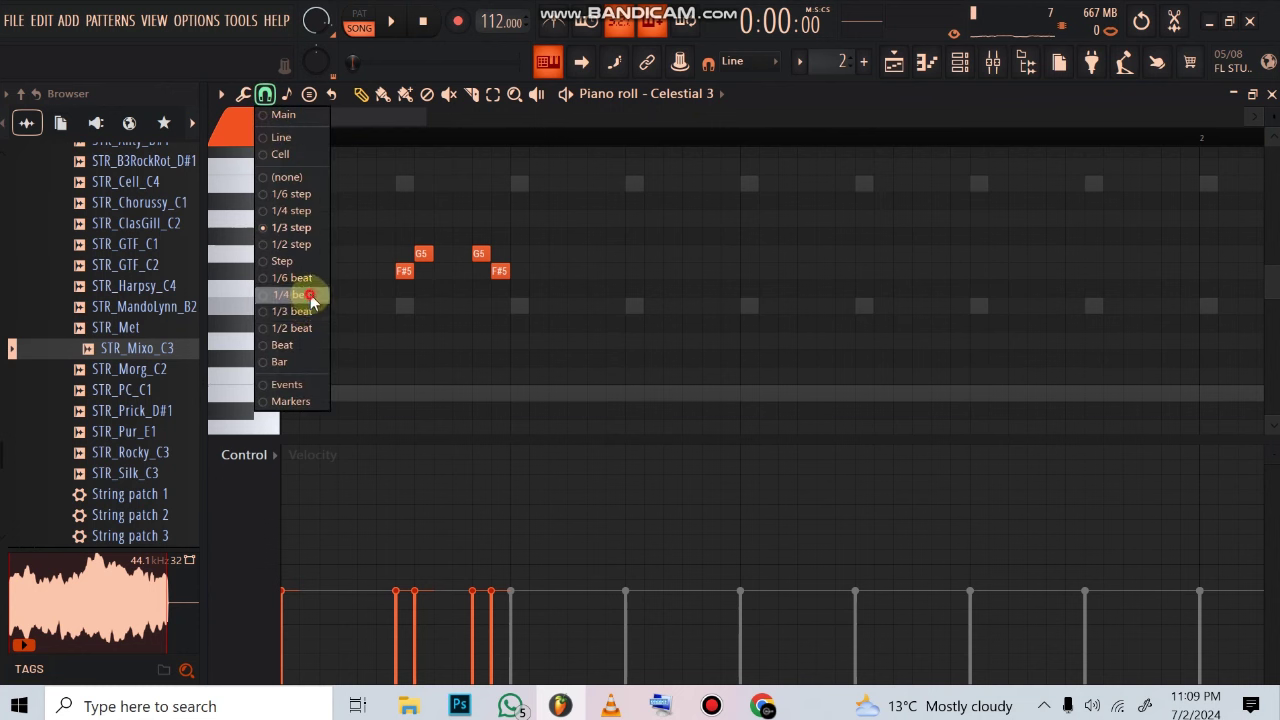
click(306, 295)
- Realign the melody with G5 on step 2 and F#5 on step 3 of bar 1, removing the off-grid notes
drag(337, 272, 336, 239)
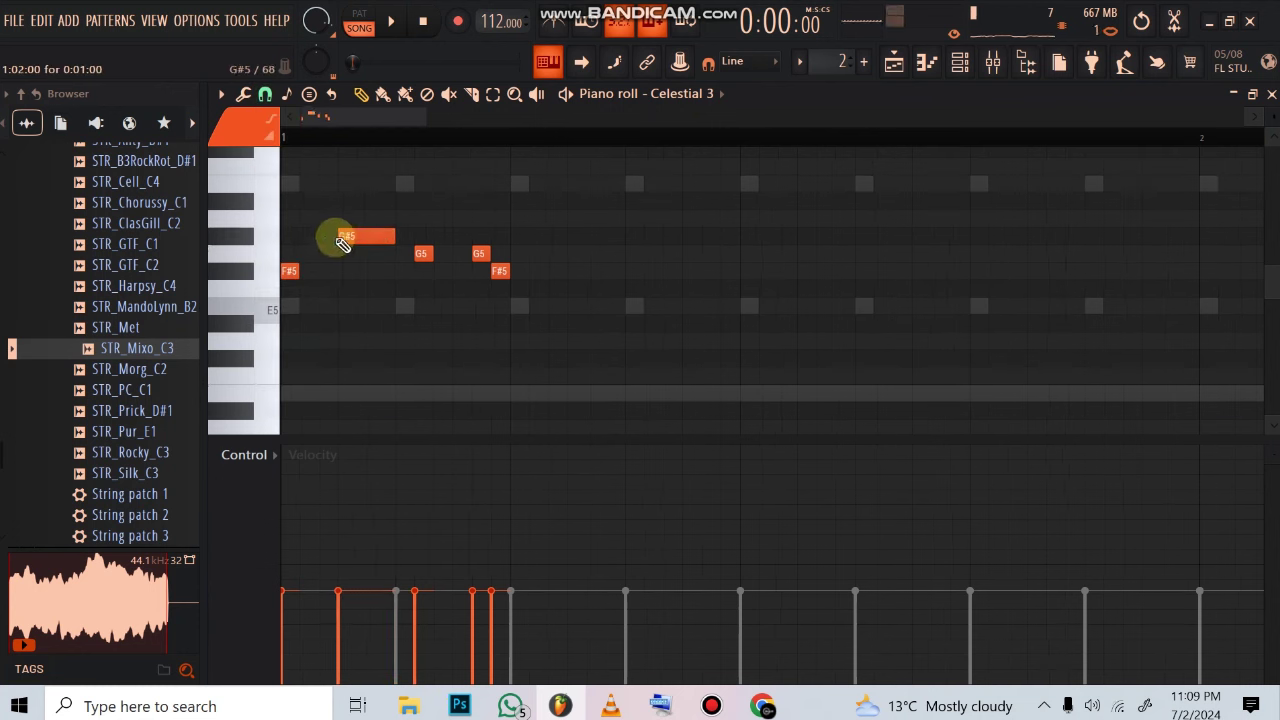
right_click(361, 238)
click(421, 252)
click(345, 259)
mouse_move(419, 249)
mouse_down()
mouse_move(386, 277)
mouse_move(402, 266)
mouse_up()
key(space)
right_click(501, 268)
right_click(485, 256)
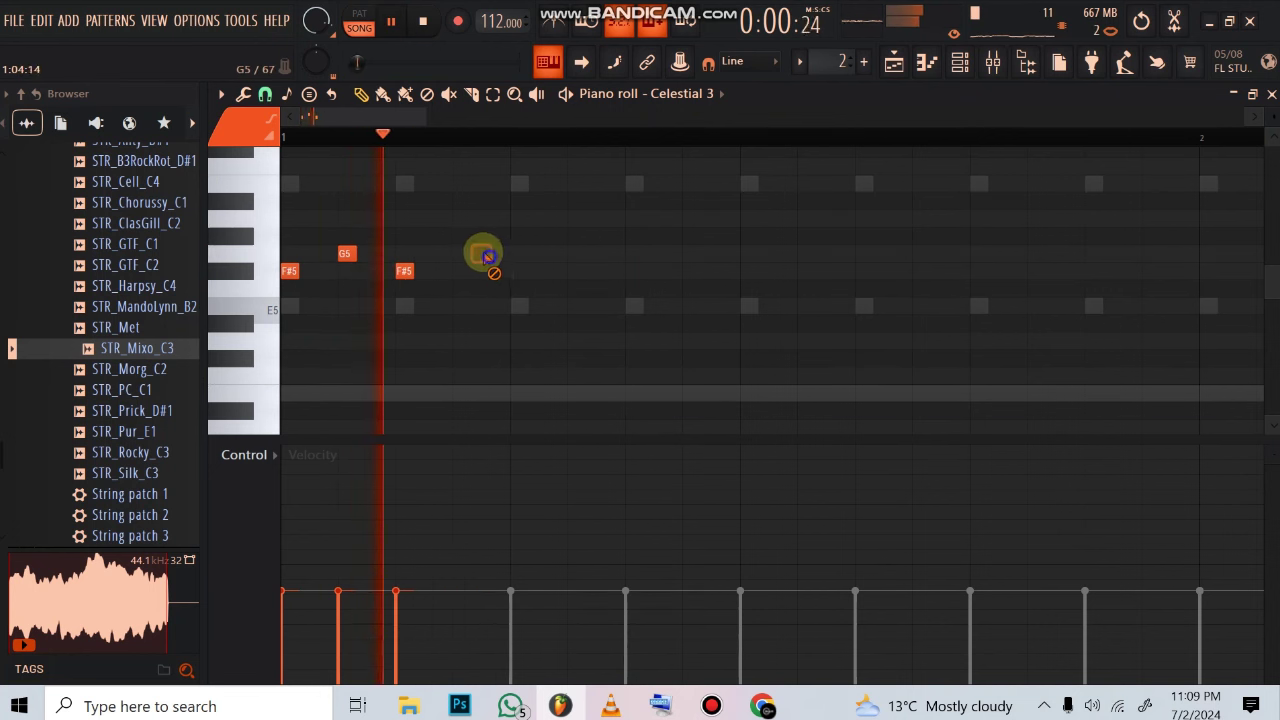
- Add G5 on step 4 and F#5 on step 5, and raise the velocities of the first four notes
click(457, 253)
click(513, 274)
mouse_move(396, 520)
mouse_down()
mouse_move(289, 500)
mouse_move(466, 471)
mouse_move(480, 486)
mouse_up()
- Replace the opening F#5 note of bar 1 with E5 and play the melody back
right_click(289, 271)
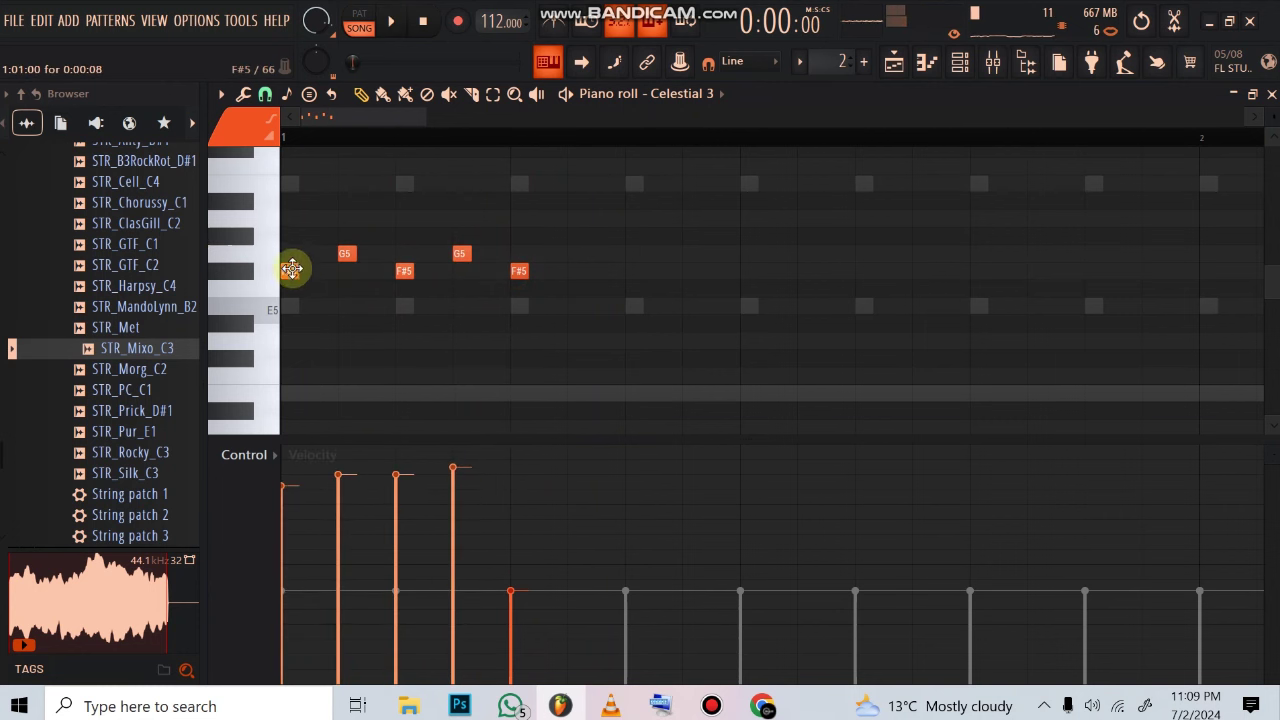
key(space)
drag(288, 309, 288, 305)
key(space)
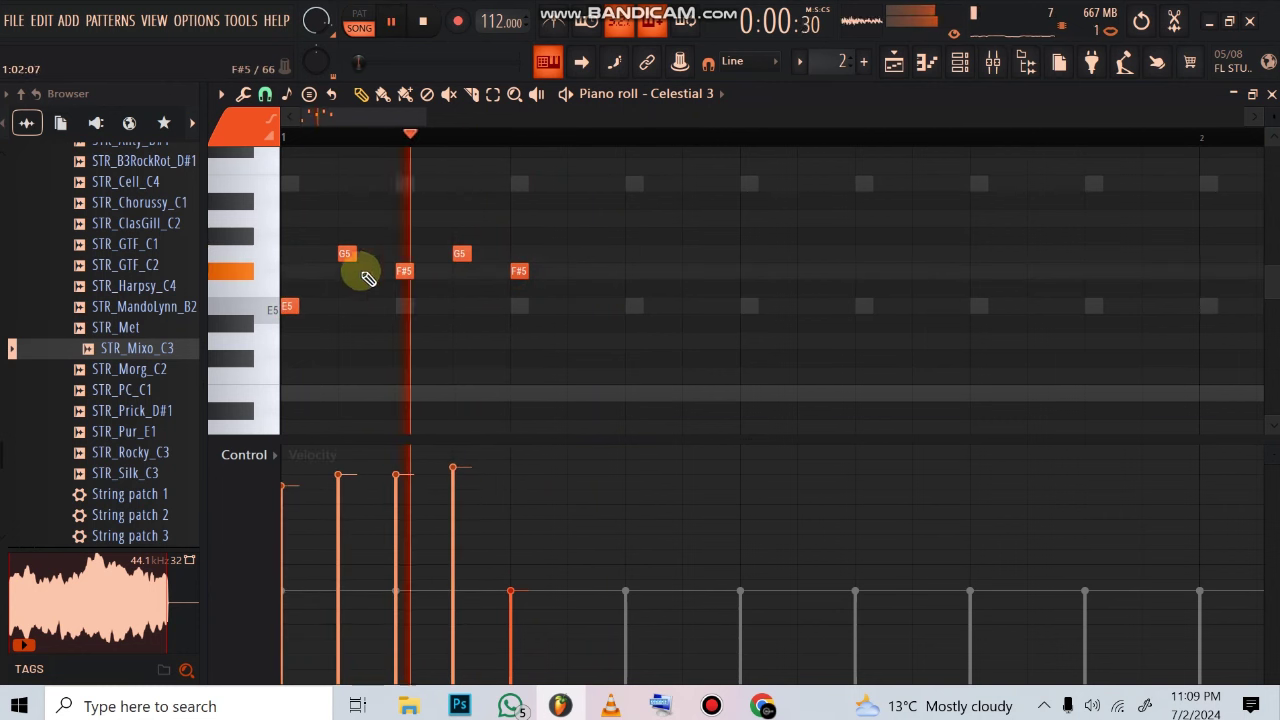
- Add G5 on step 7 and F#5 on step 8 of bar 1, and lower that G5 to E5
click(630, 254)
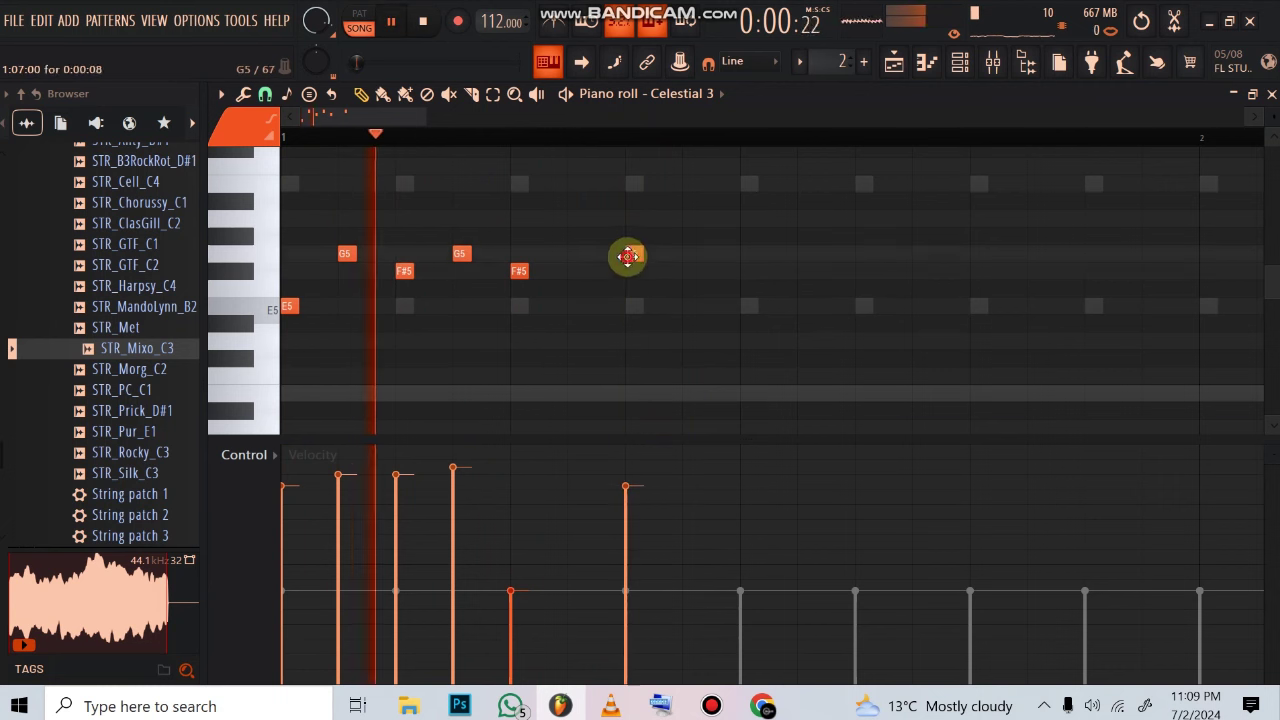
click(688, 271)
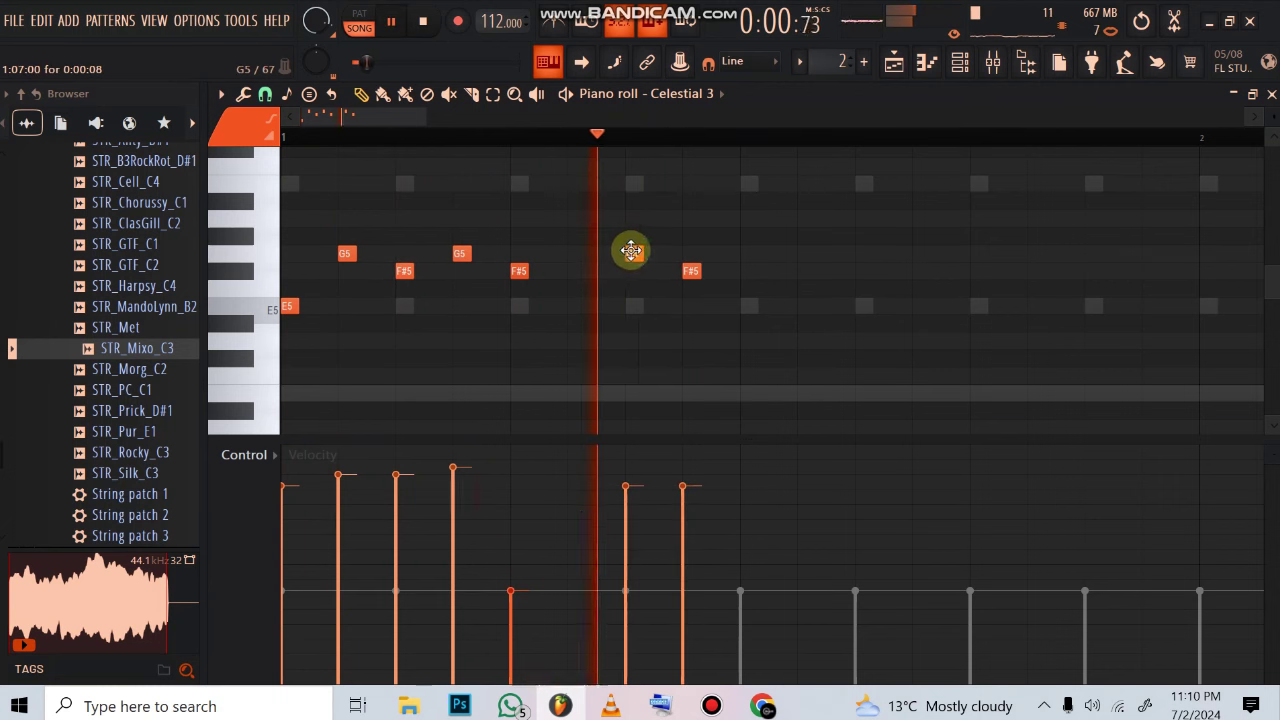
drag(630, 259, 627, 315)
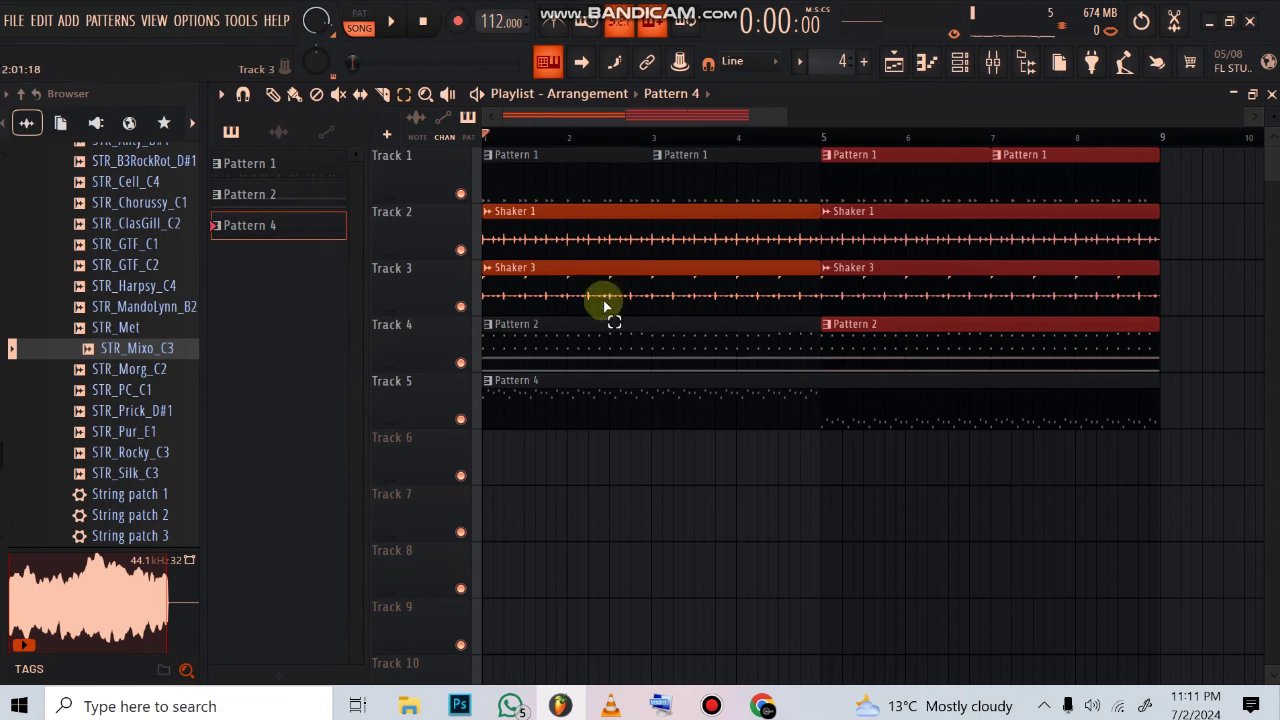
- Play the arrangement from the start while reviewing the channel rack and the playlist clips, and stop playback
key(space)
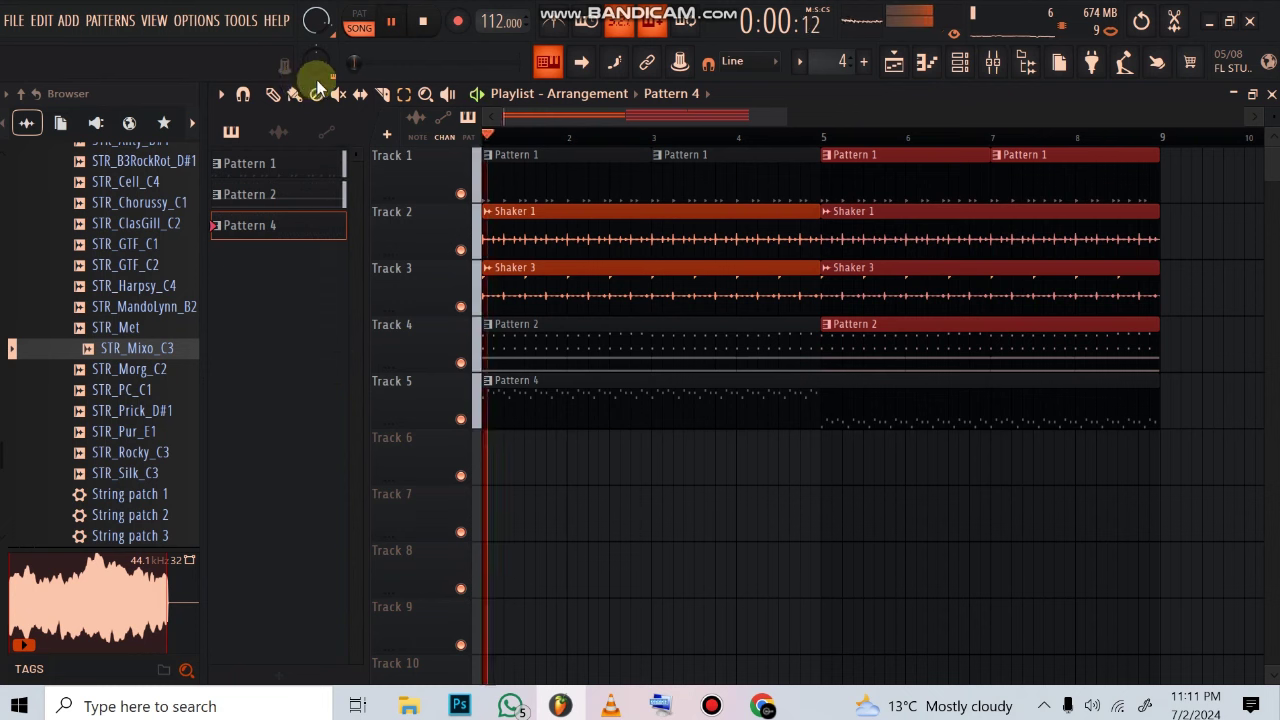
click(962, 64)
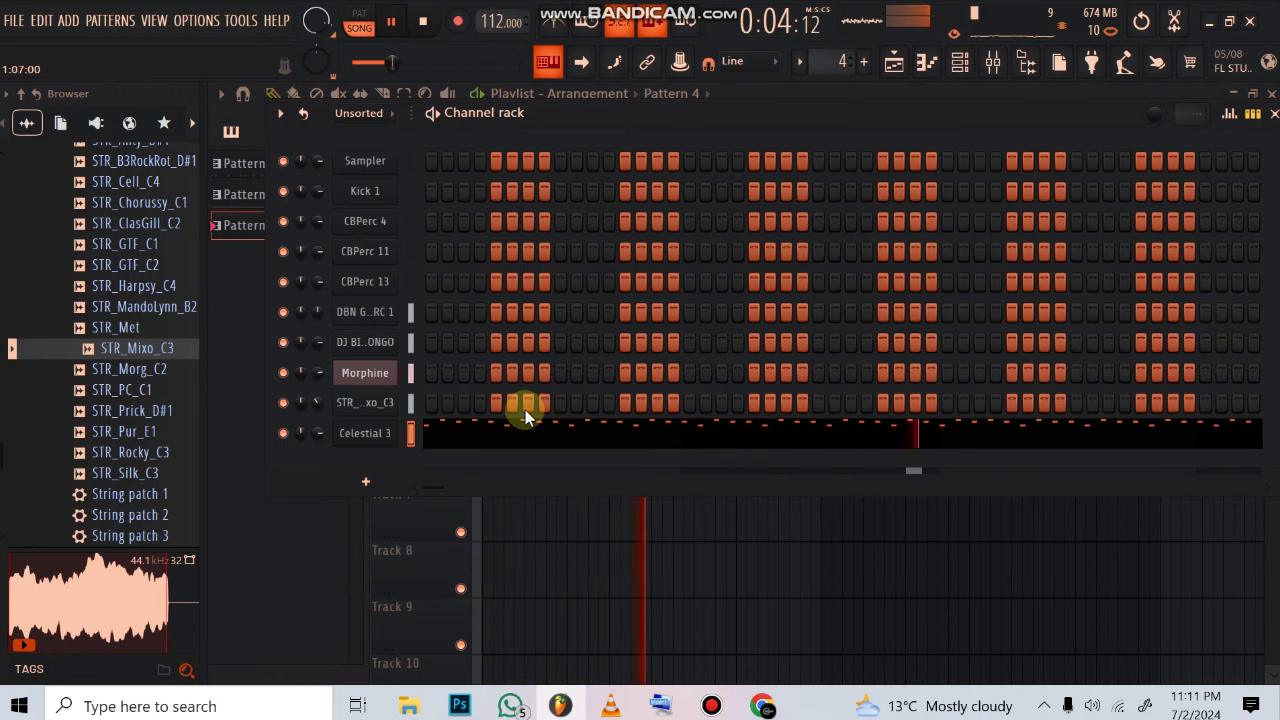
key(F6)
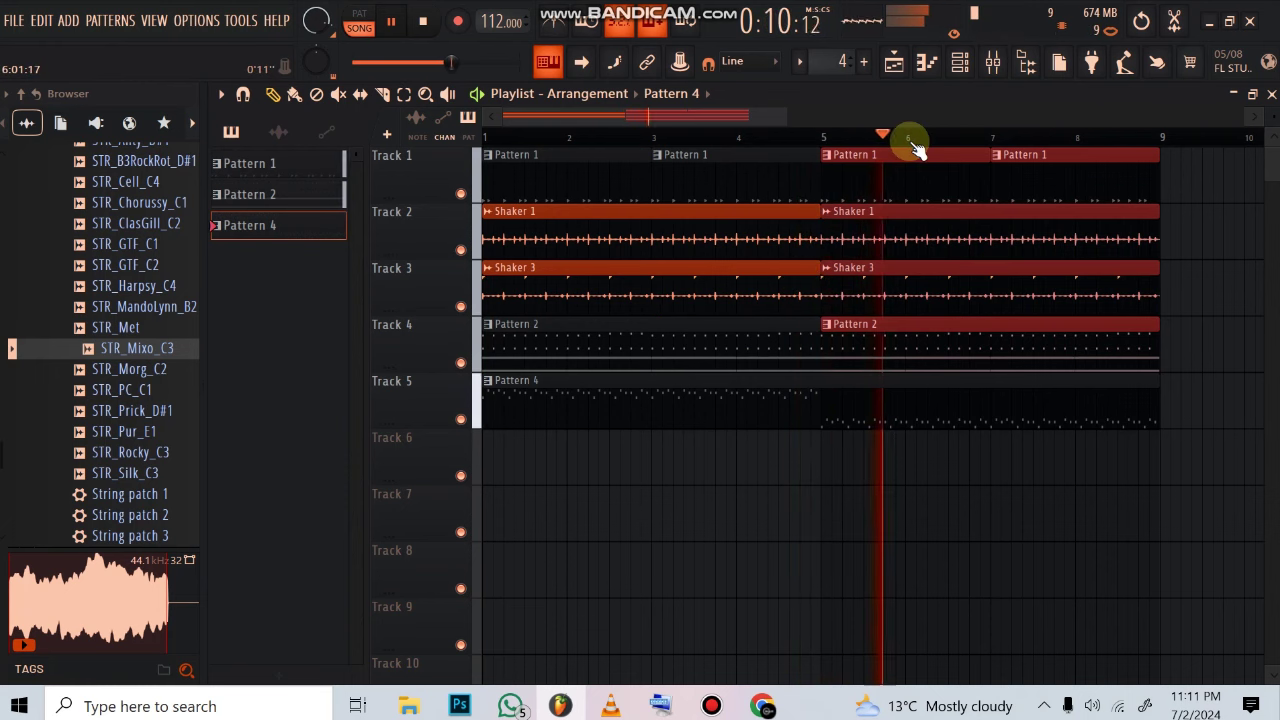
scroll(909, 137, down, 3)
scroll(912, 145, down, 8)
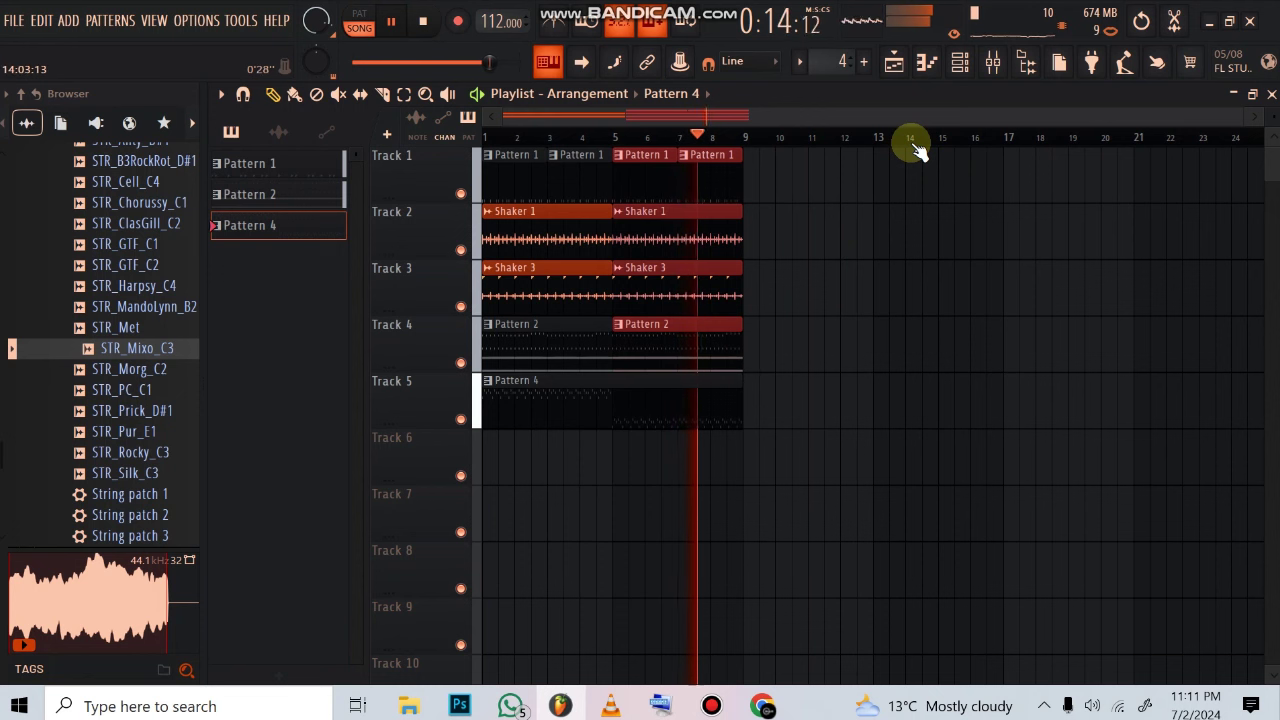
key(space)
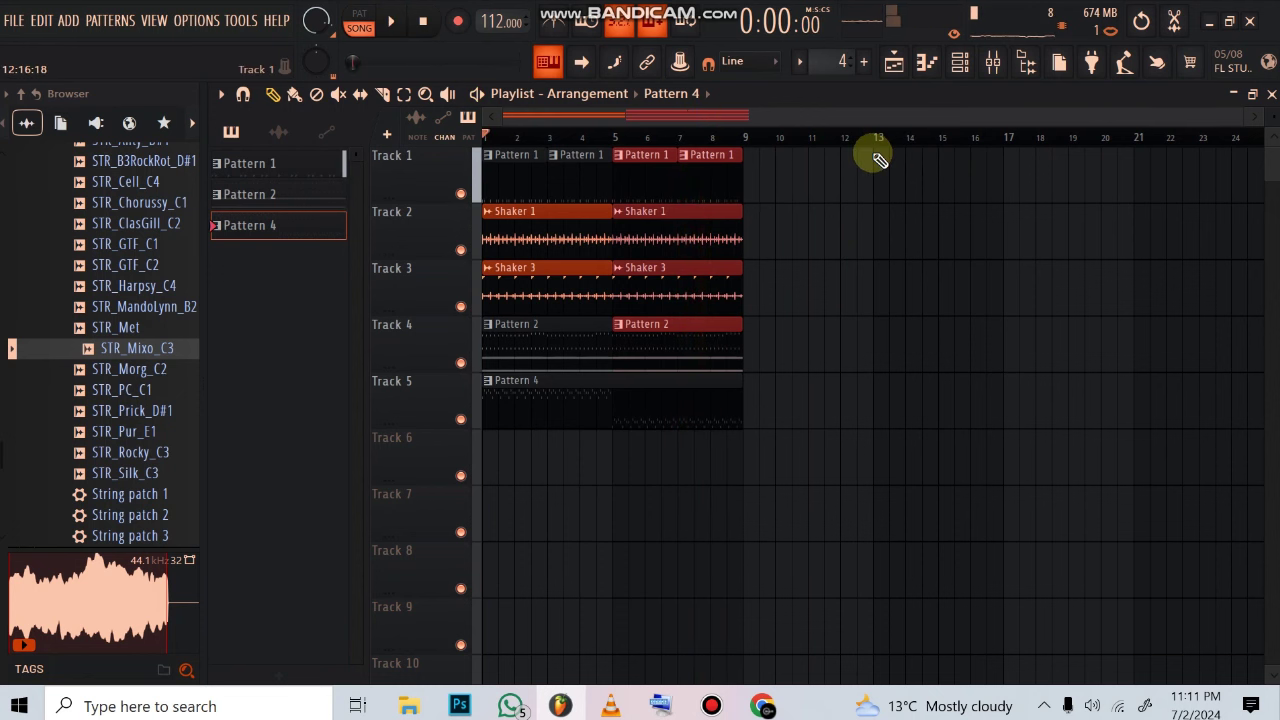
- Mute the Celestial 3 channel and add a Fruity DX10 synth channel
click(964, 62)
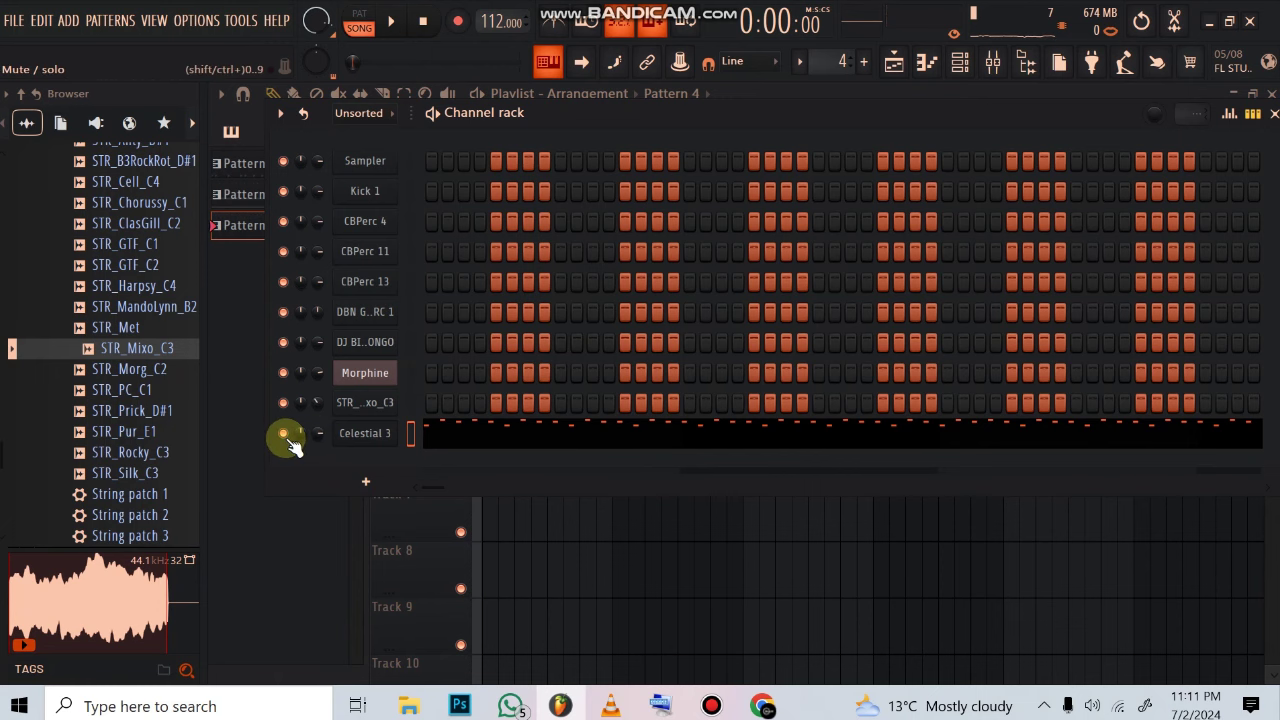
click(363, 482)
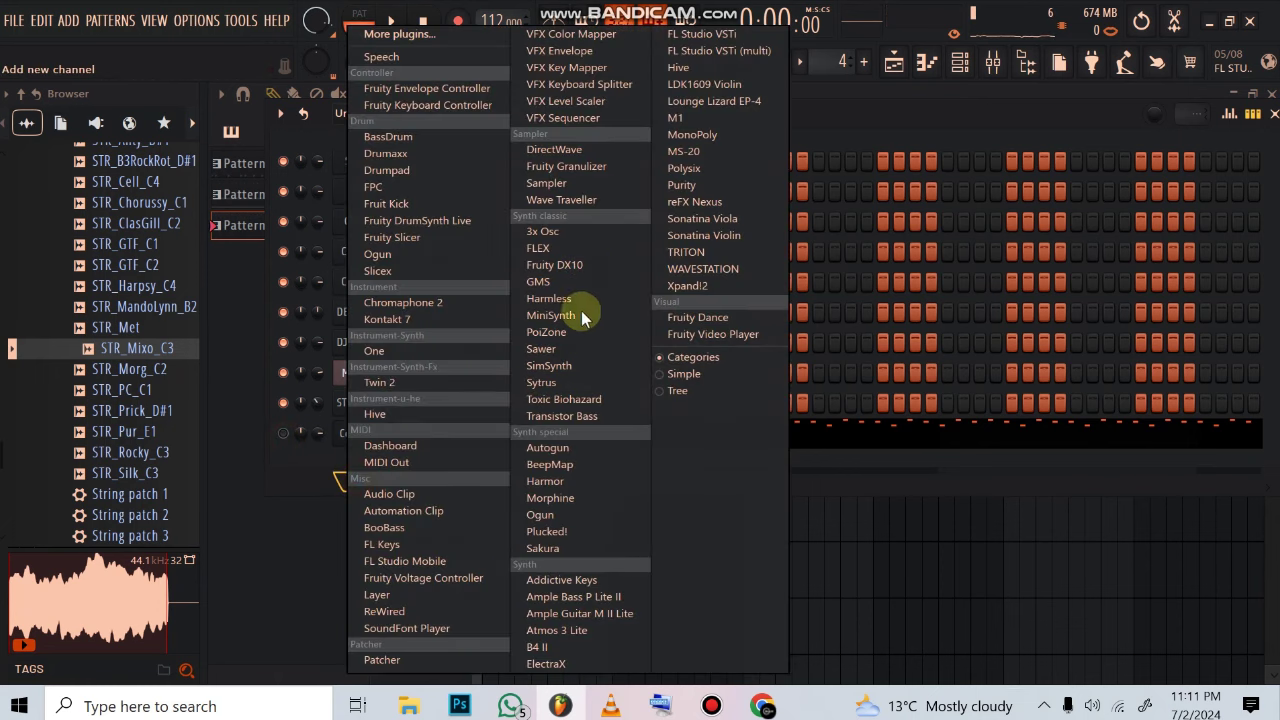
click(591, 271)
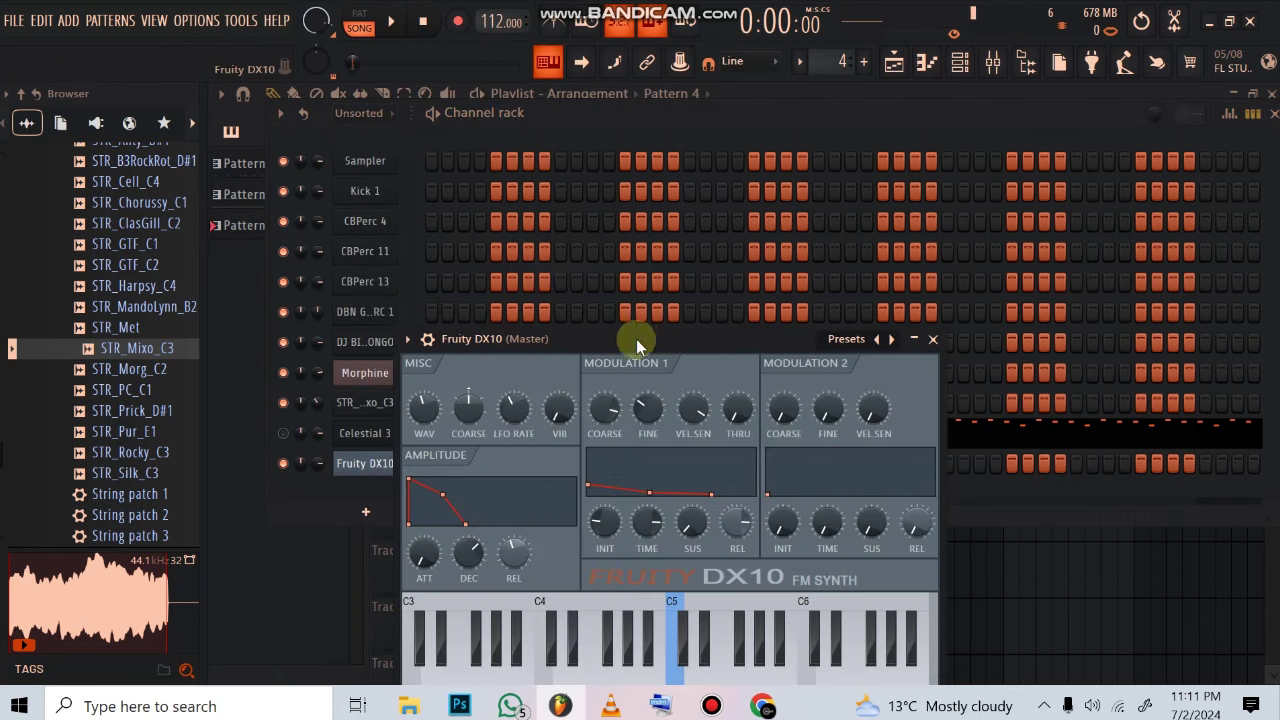
- Load the eFlute preset in Fruity DX10 and open the channel's miscellaneous settings
click(823, 195)
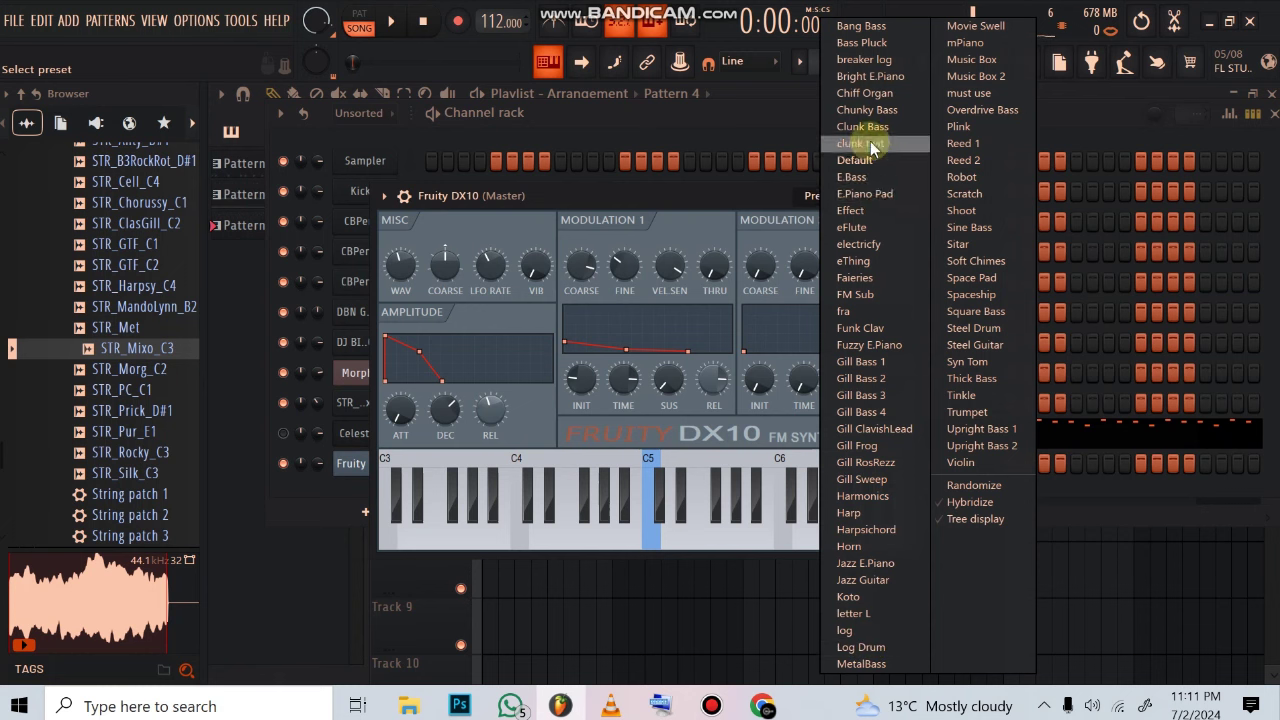
click(872, 227)
click(404, 195)
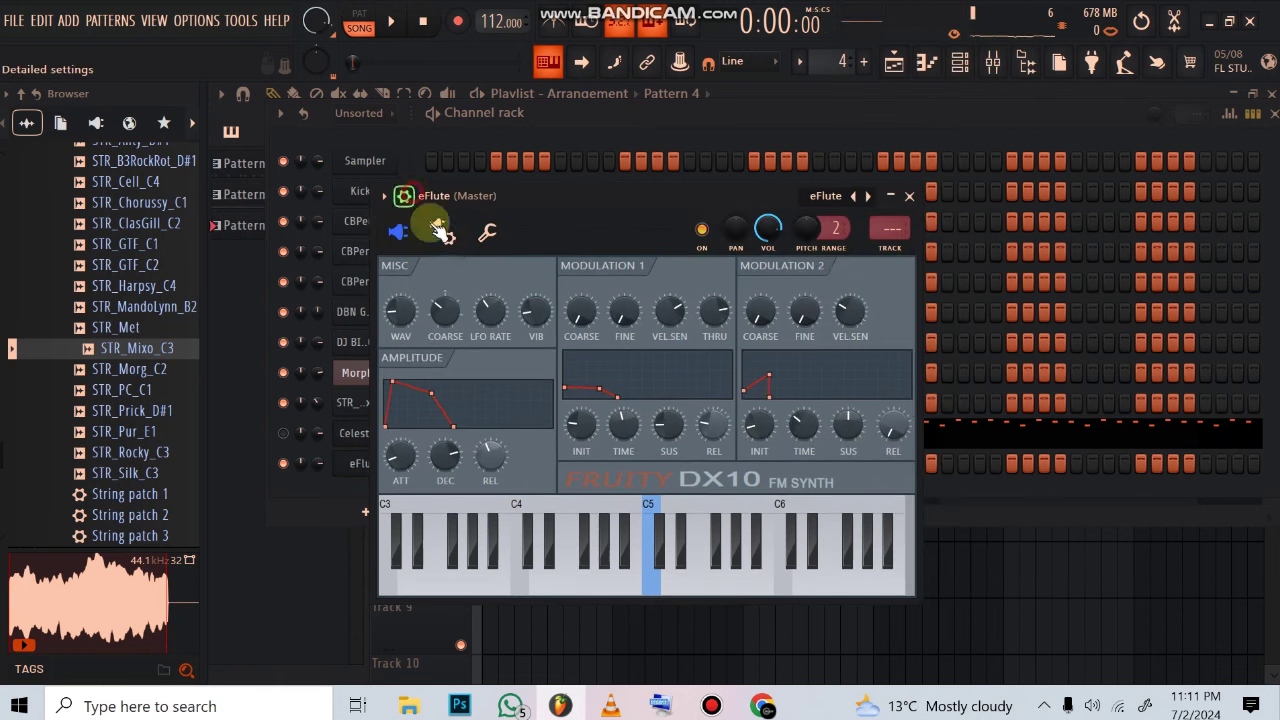
click(486, 235)
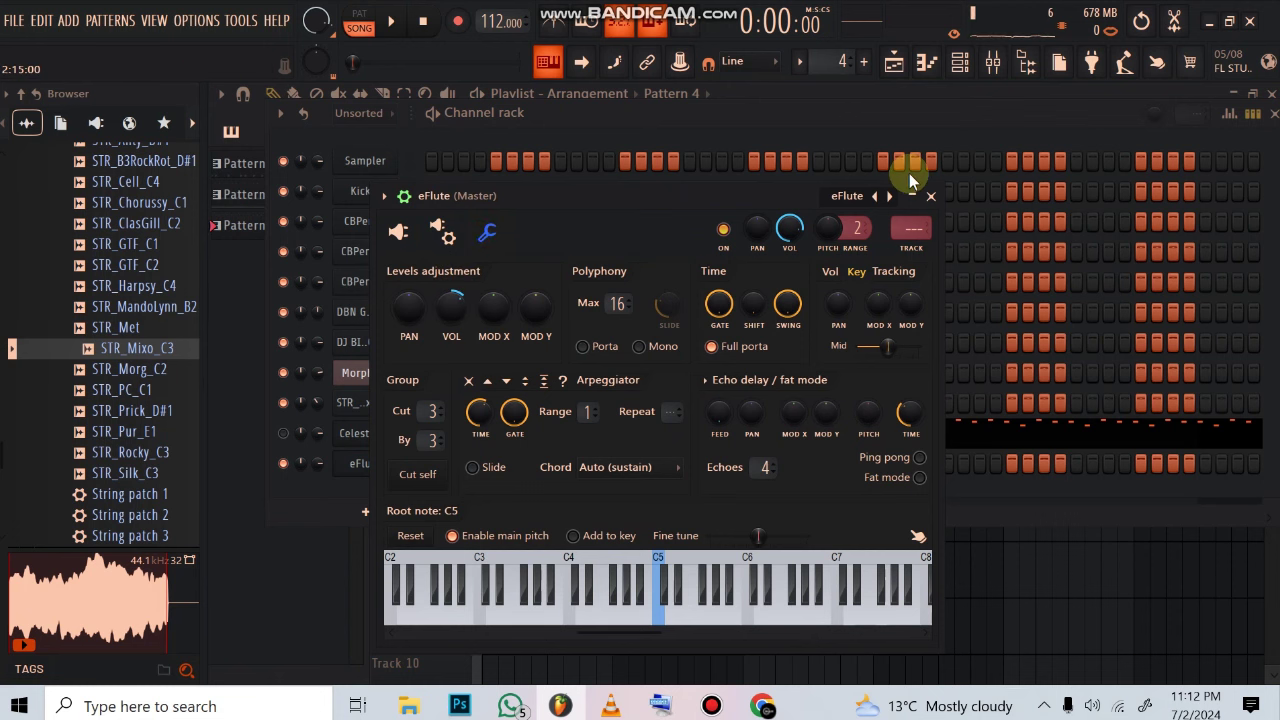
- Open the eFlute piano roll, draw E3 on step 3 and G3 on step 5 of bar 1, and start playback
click(938, 70)
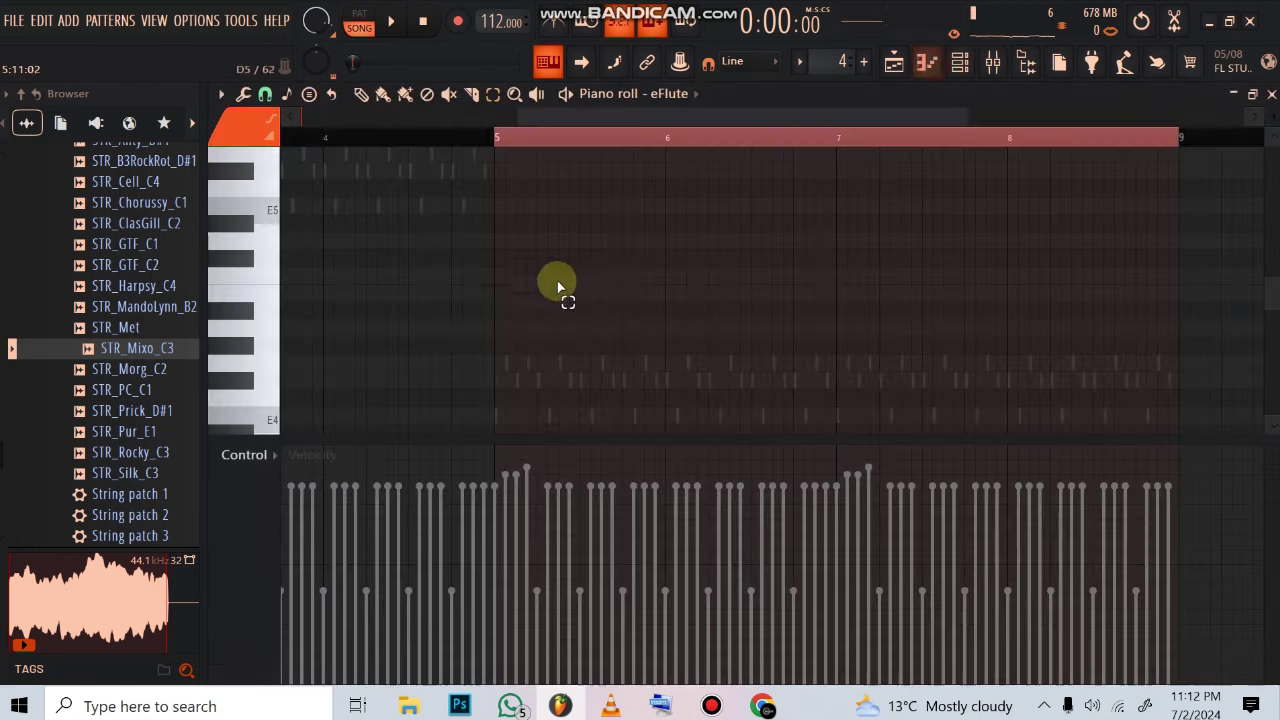
drag(578, 117, 412, 120)
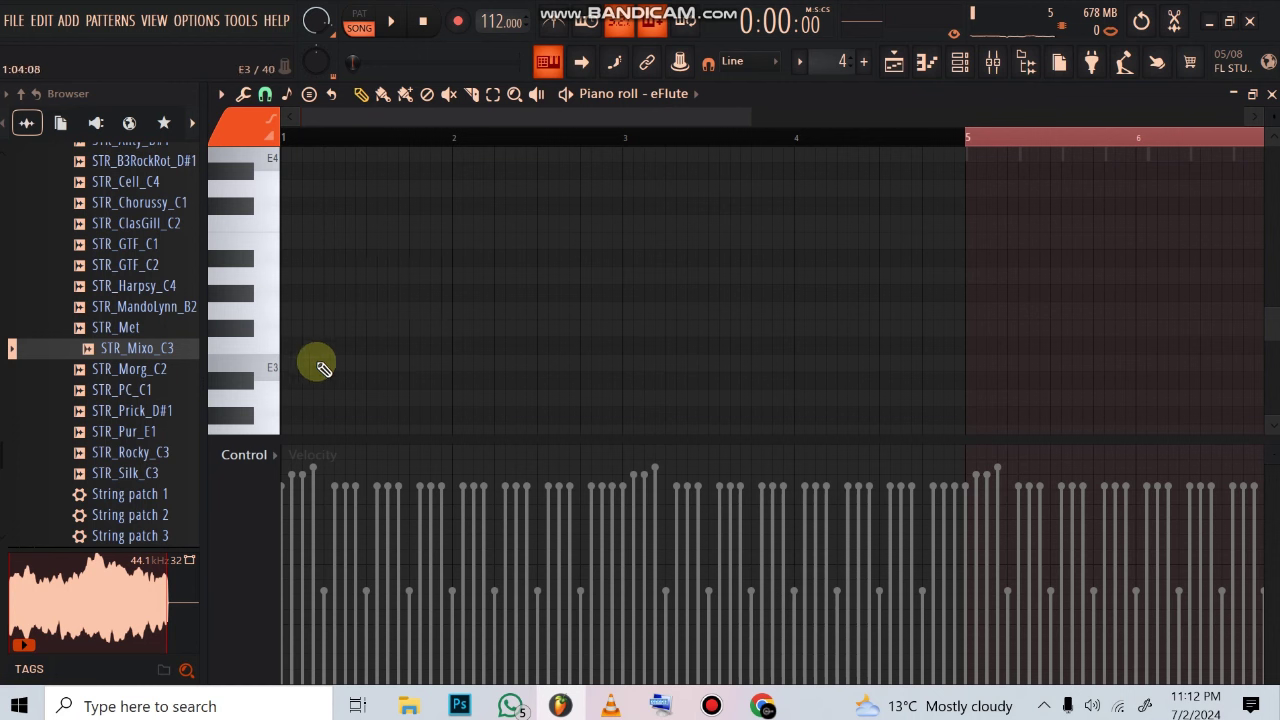
click(303, 366)
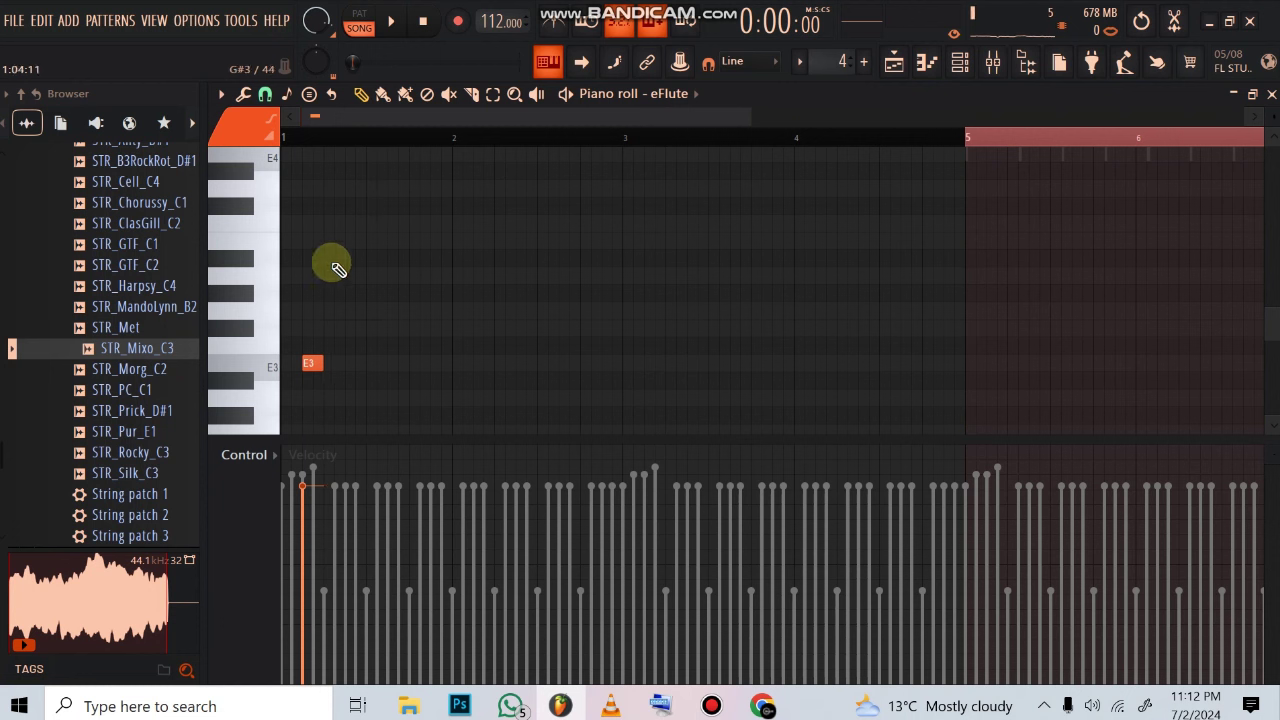
click(326, 314)
key(space)
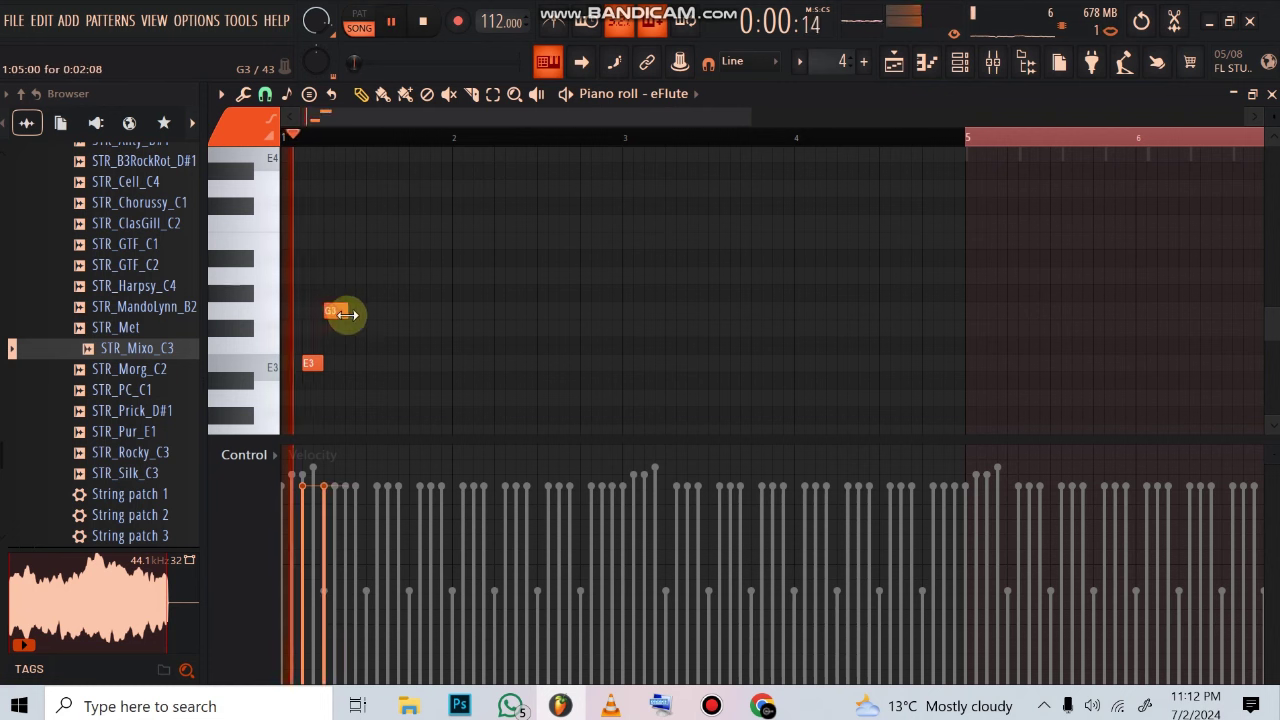
- Add a B3 note about four steps long on step 7 and replace the G3 with a short F#3, auditioning the phrase repeatedly
drag(343, 311, 370, 241)
key(space)
key(space)
key(space)
key(space)
key(space)
key(space)
click(347, 308)
key(space)
key(space)
key(space)
key(space)
key(space)
key(space)
key(space)
key(space)
key(space)
key(space)
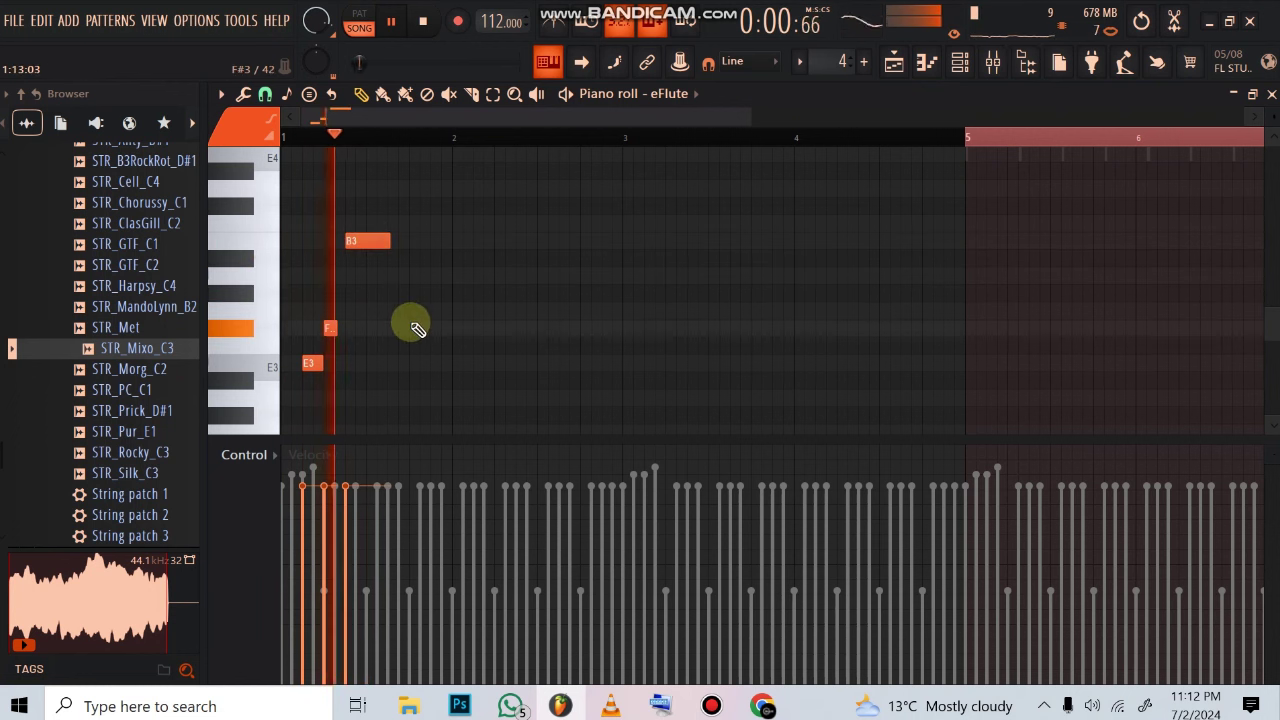
- Try a very short F#3 note on step 12 of bar 1, delete it, and replay the phrase
click(402, 328)
key(space)
key(space)
click(438, 324)
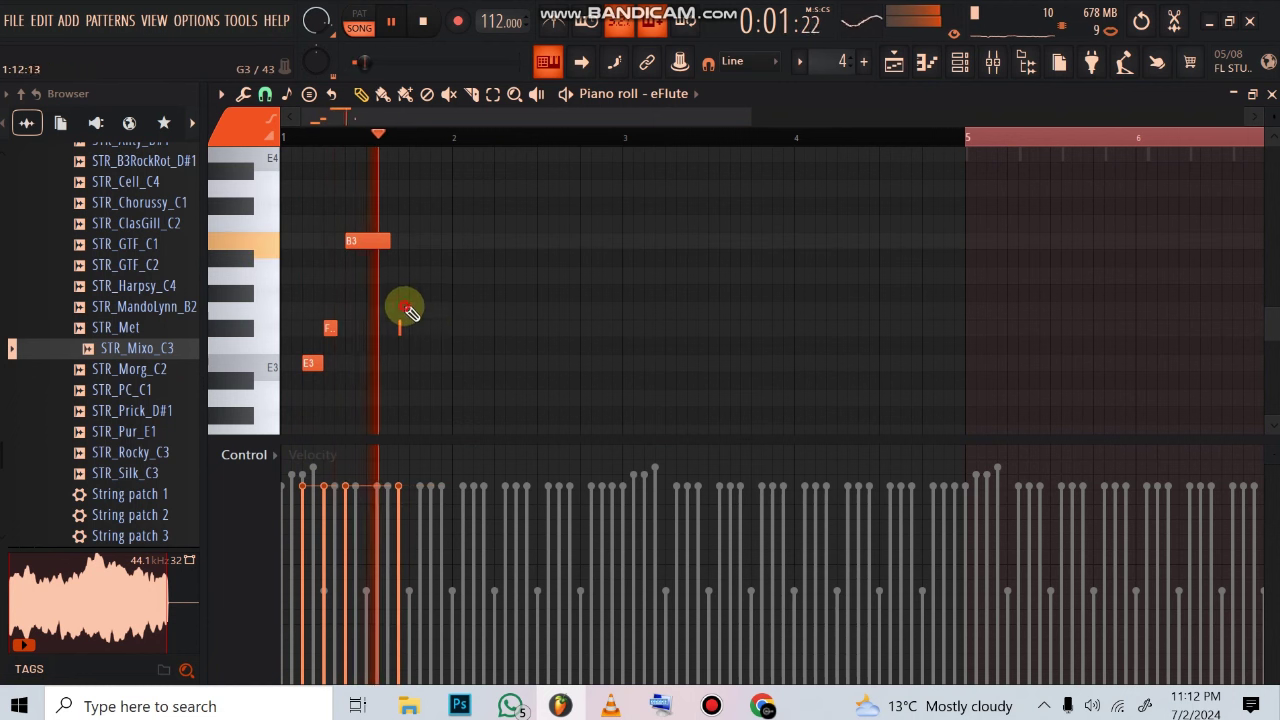
right_click(408, 326)
key(space)
key(space)
key(space)
key(space)
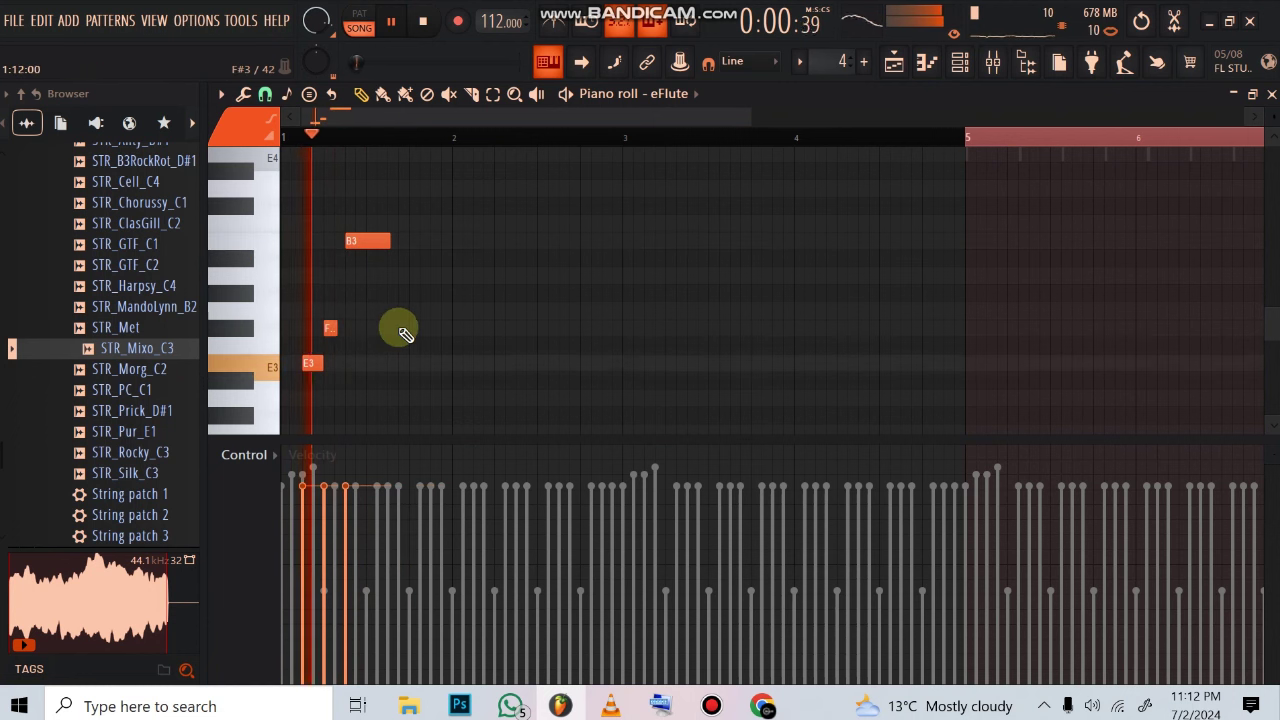
- Replay the phrase and place a short F#3 note on step 11, near the end of the B3
key(space)
key(space)
click(393, 327)
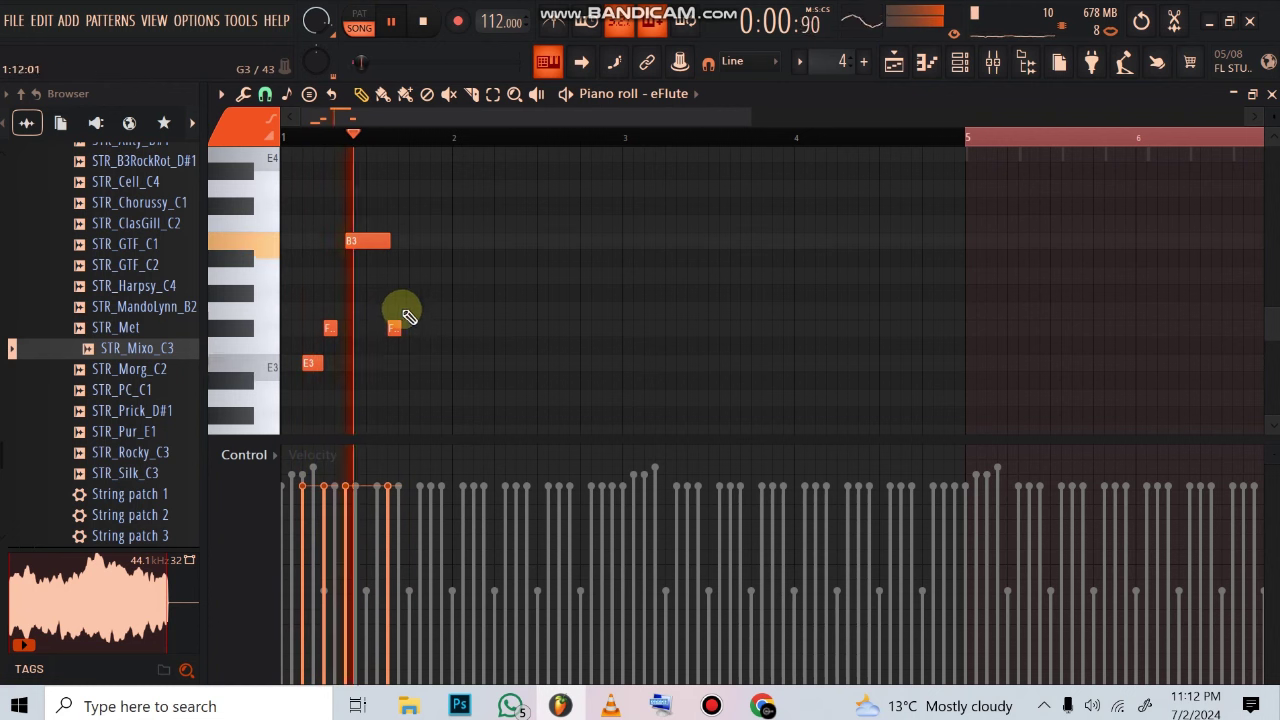
- Place a short G3 note on step 13 of bar 1 in the eFlute line, replaying the phrase to check it
key(space)
key(space)
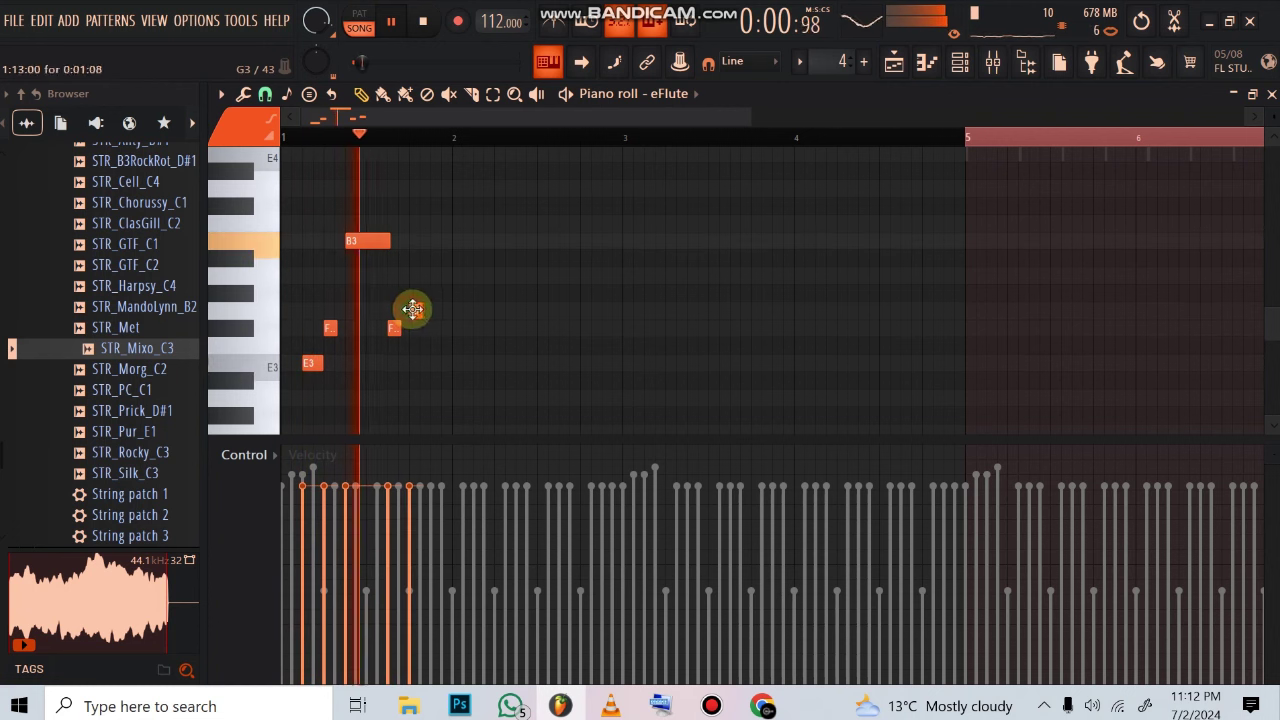
key(space)
key(space)
click(436, 310)
drag(449, 305, 423, 304)
key(space)
key(space)
- Add an A3 note on step 15 of bar 1, make it about two steps long, and replay the phrase
click(432, 276)
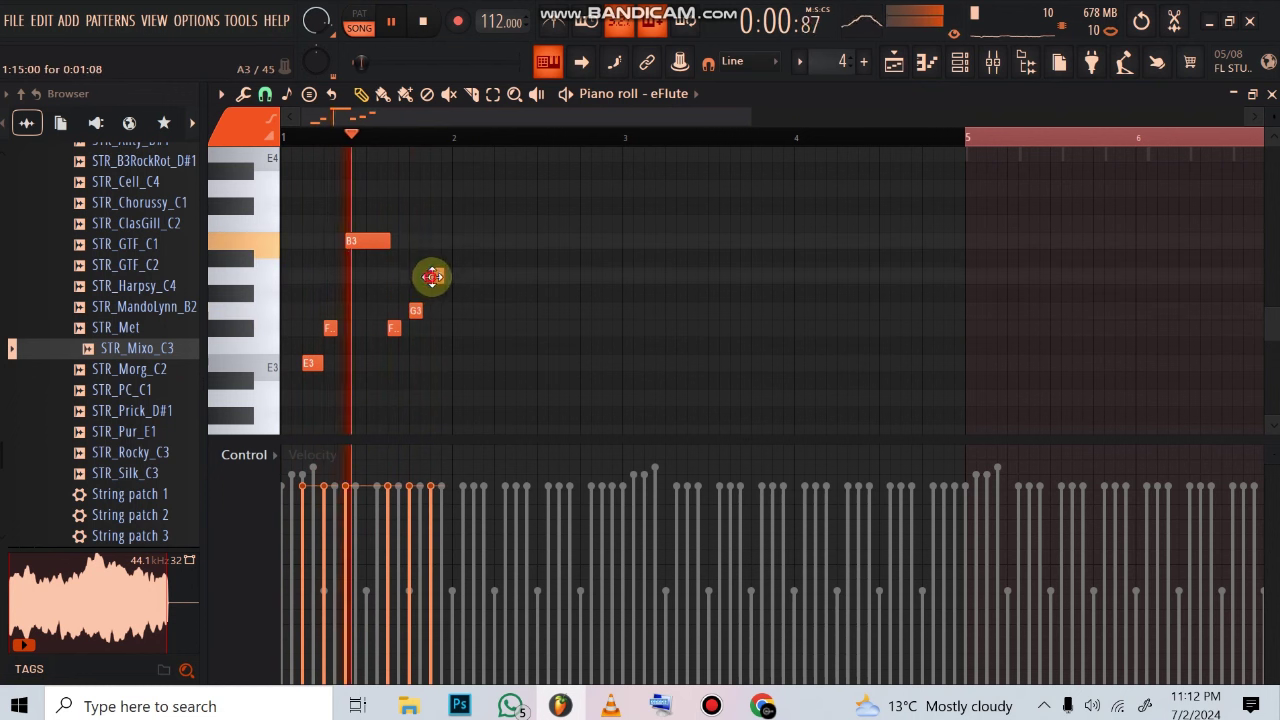
key(space)
drag(471, 272, 462, 289)
key(space)
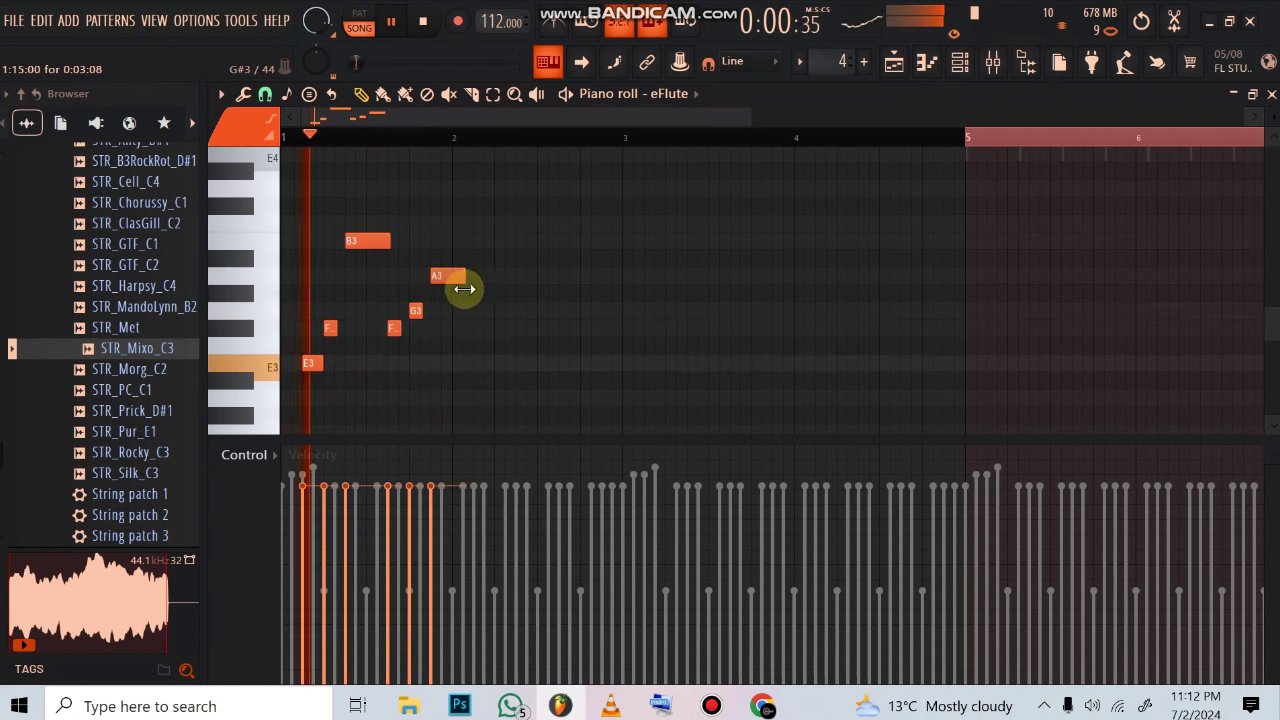
key(space)
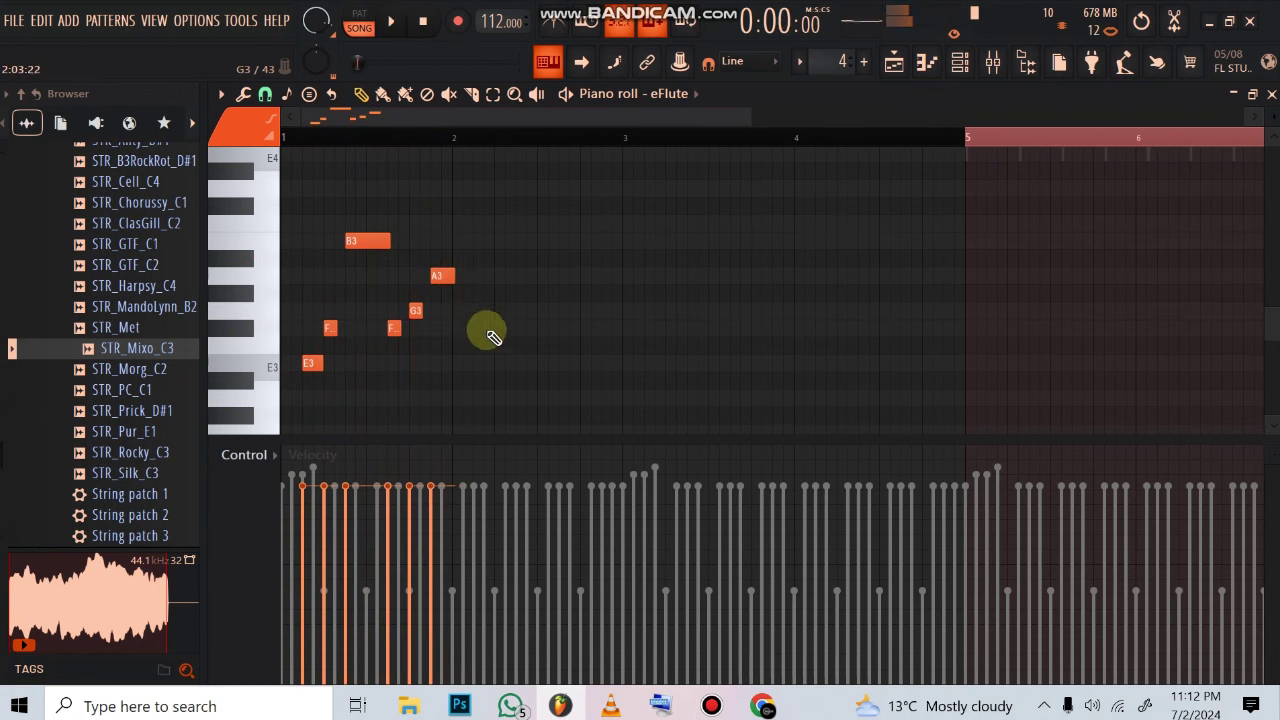
- Add a short E3 on step 3 of bar 2 and a G3 about two steps long on step 5, auditioning the phrase
key(space)
click(490, 365)
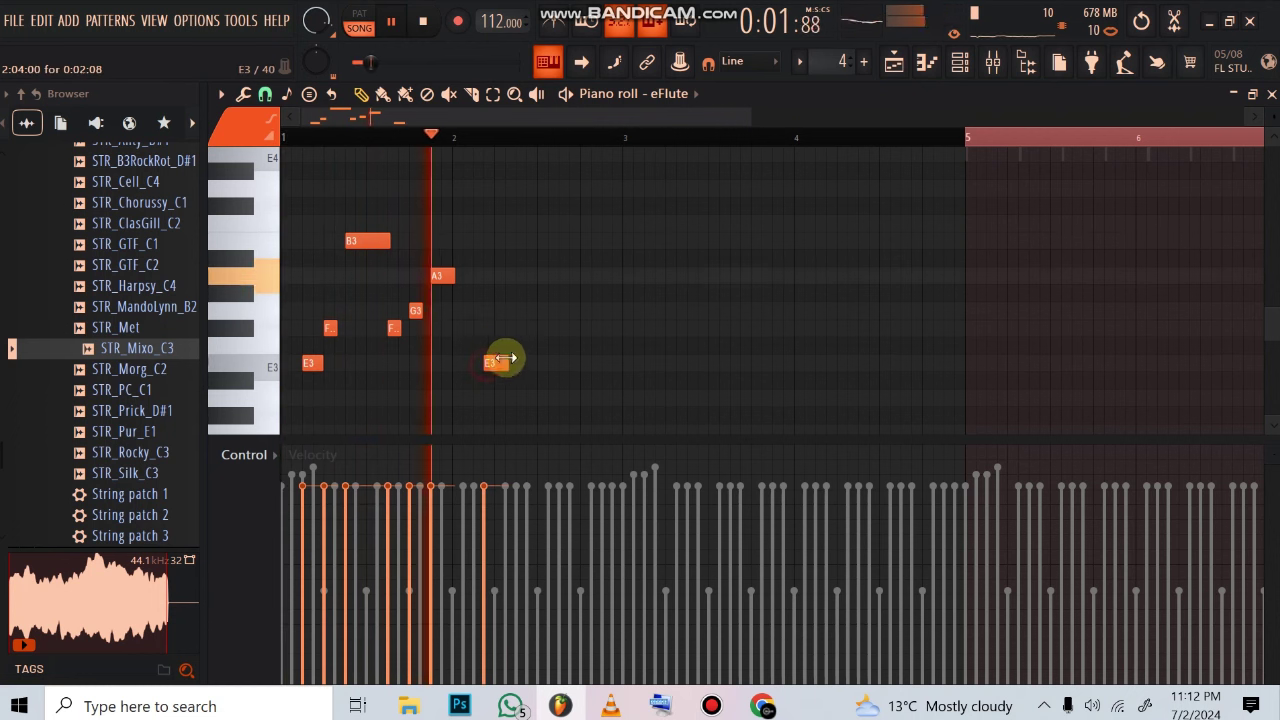
key(space)
key(space)
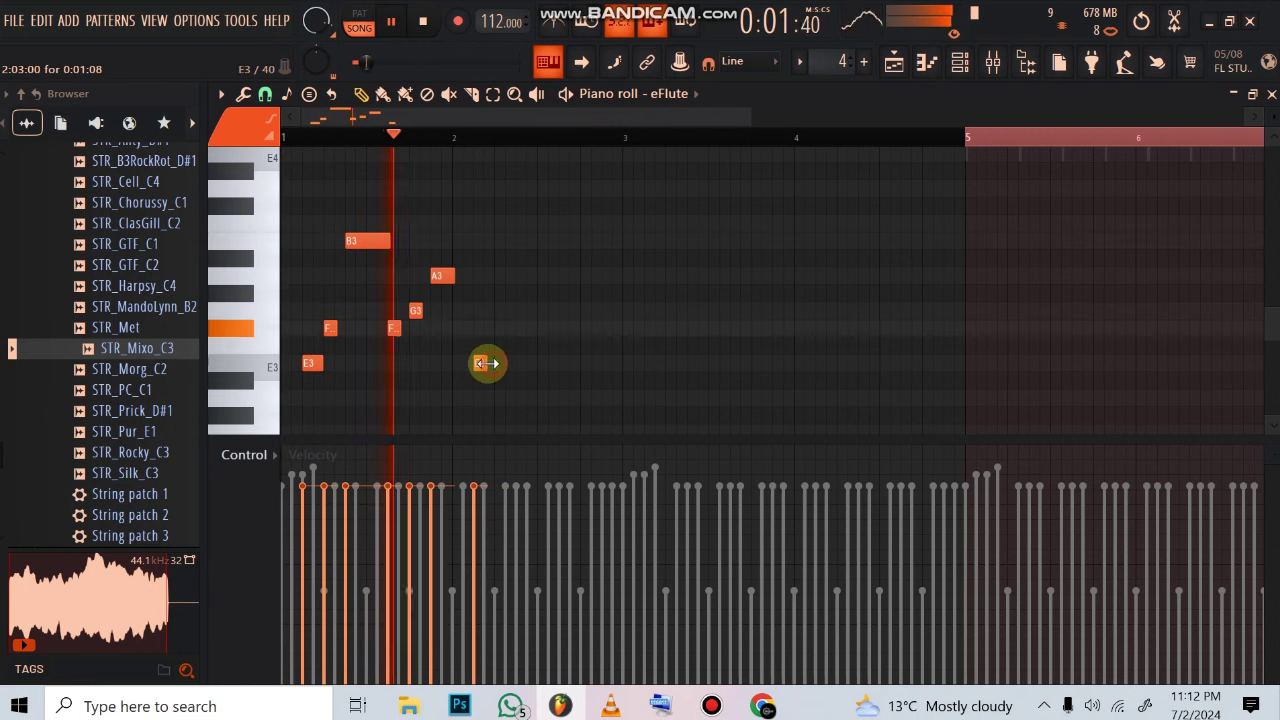
click(490, 310)
key(space)
key(space)
drag(497, 310, 508, 309)
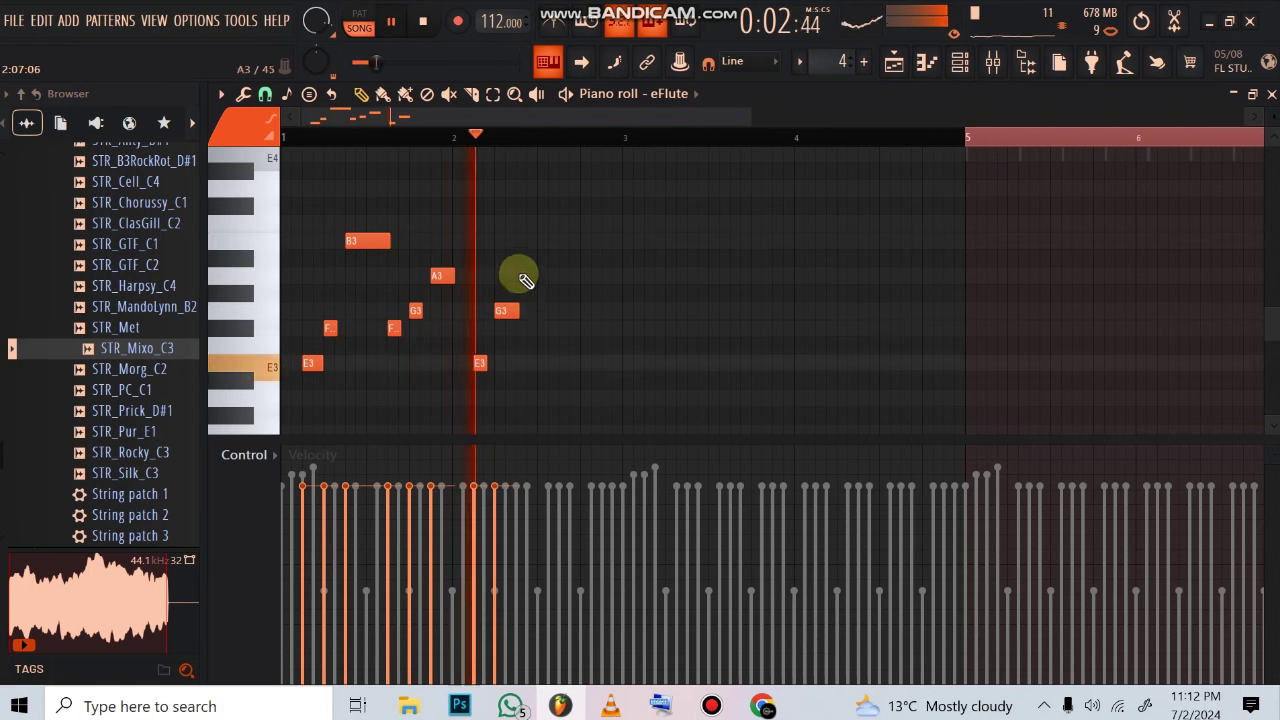
- Add a long E4 note, about nine steps, starting on step 7 of bar 2 and replay the phrase
click(518, 240)
key(space)
key(space)
drag(525, 242, 615, 197)
key(space)
key(space)
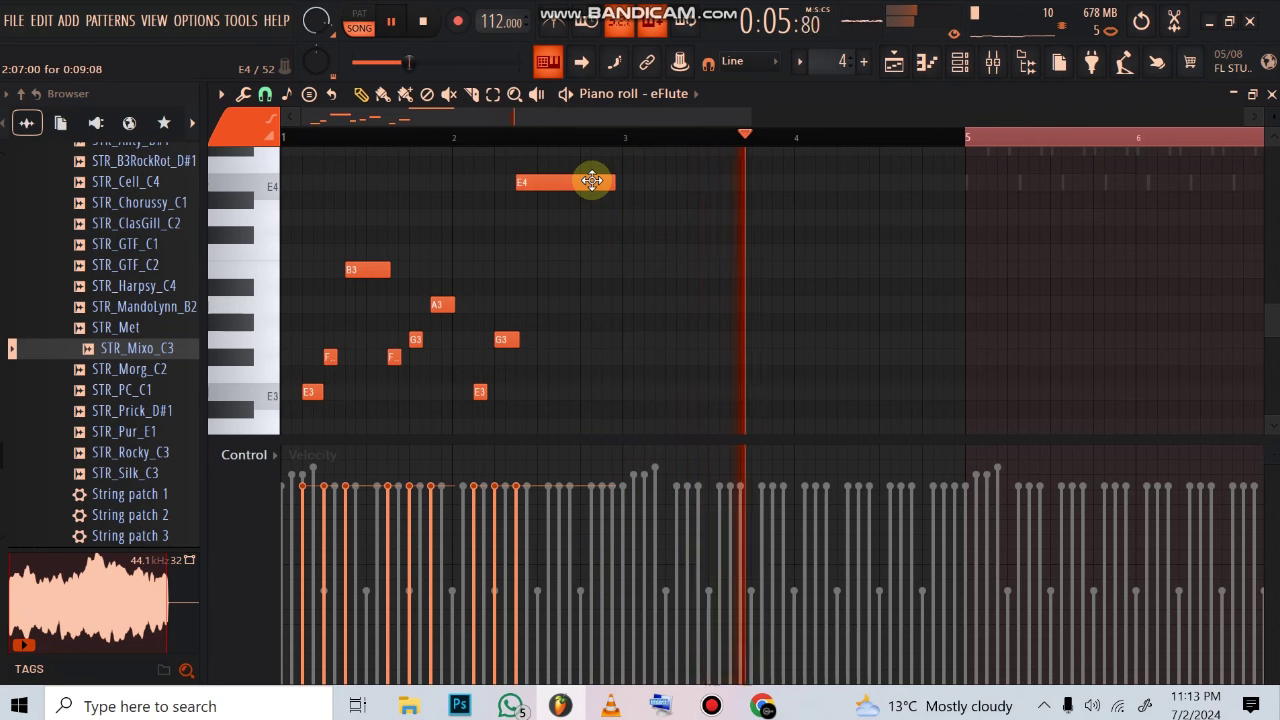
- Quick quantize the eFlute notes so their lengths fit the grid, and restart playback
key(ctrl+q)
key(space)
key(space)
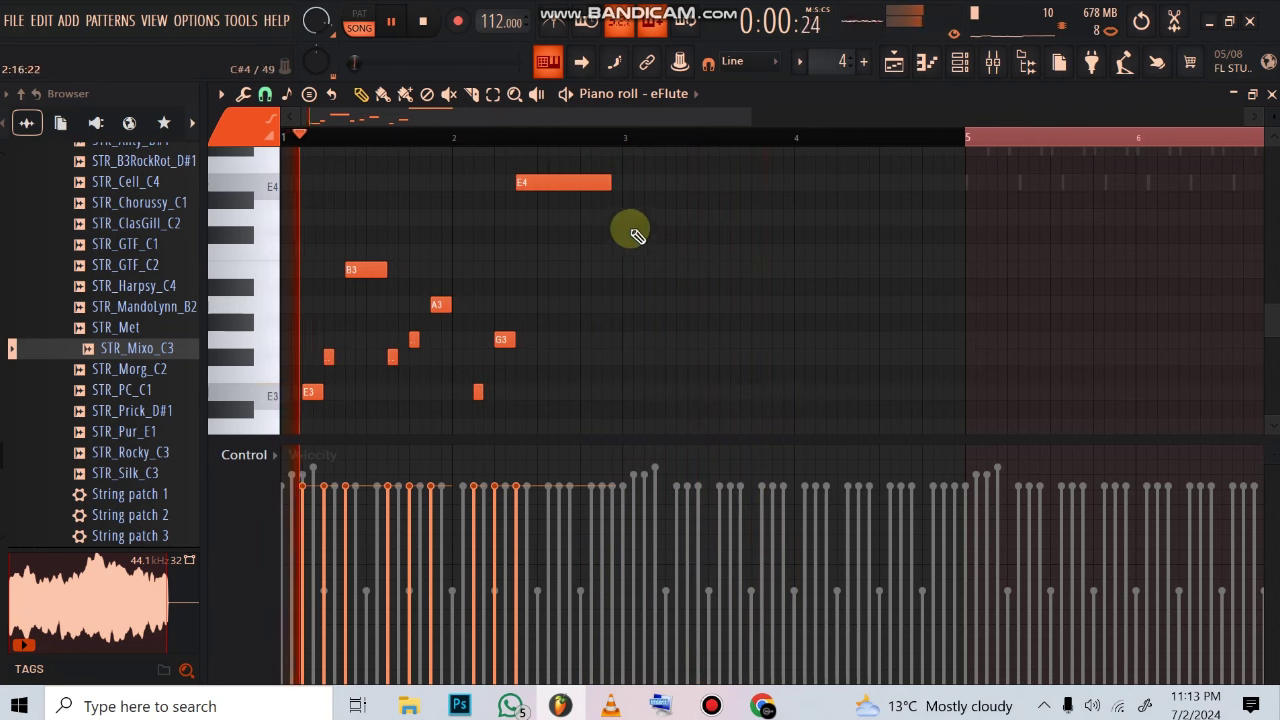
- Shorten the E4 in bar 2 to six steps and add a second E4 right after it, reaching the end of the bar
scroll(634, 140, up, 2)
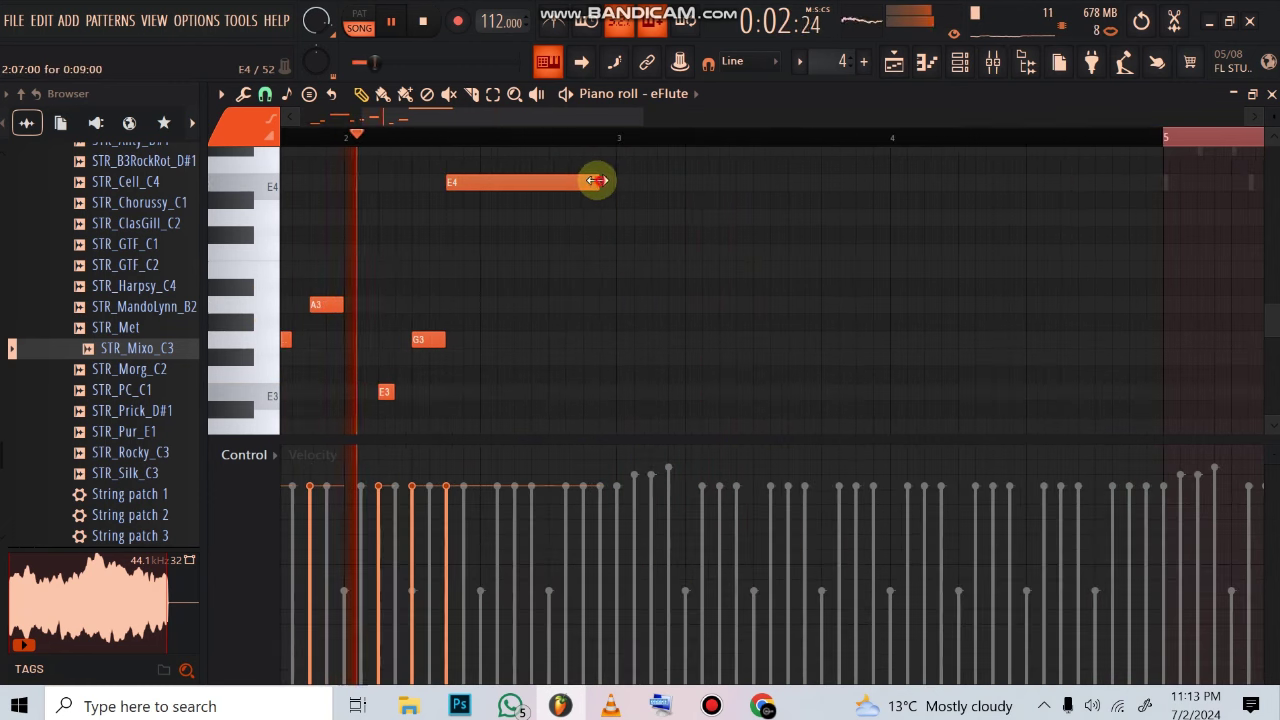
drag(598, 182, 551, 181)
click(563, 185)
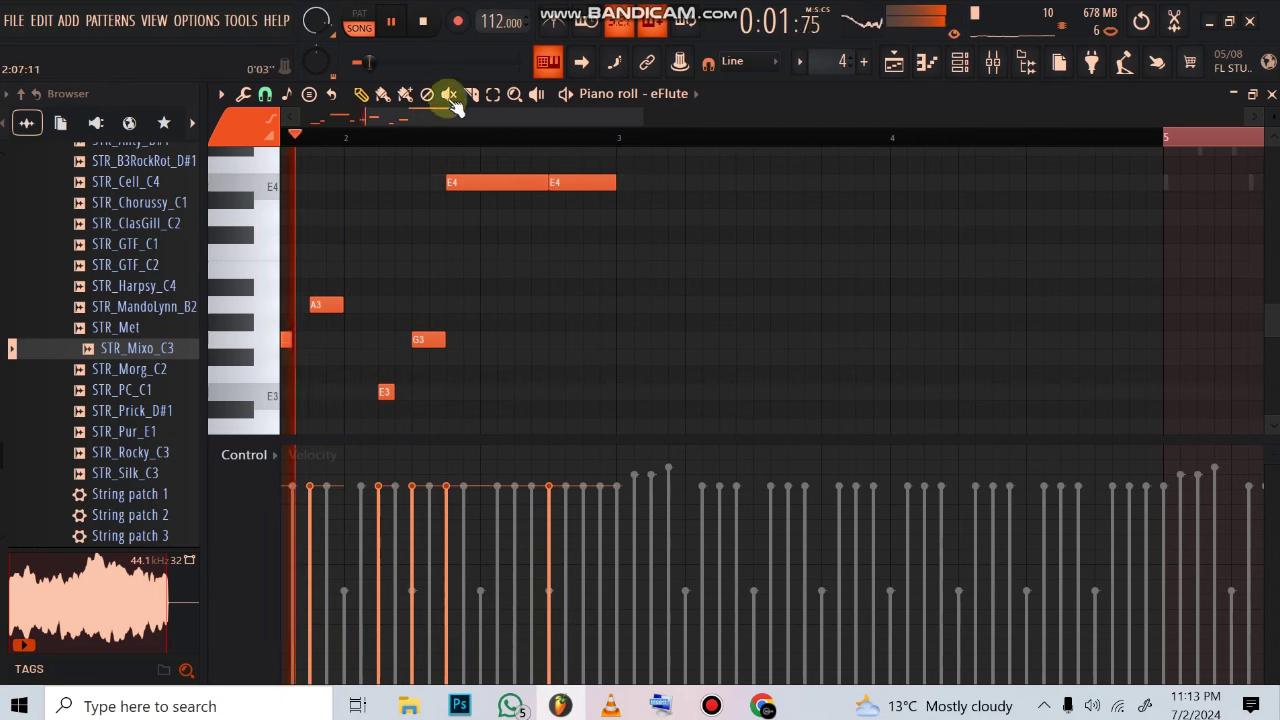
- Select the two-bar eFlute phrase, duplicate it into bars 3 and 4, and listen through it before stopping playback
drag(617, 138, 0, 430)
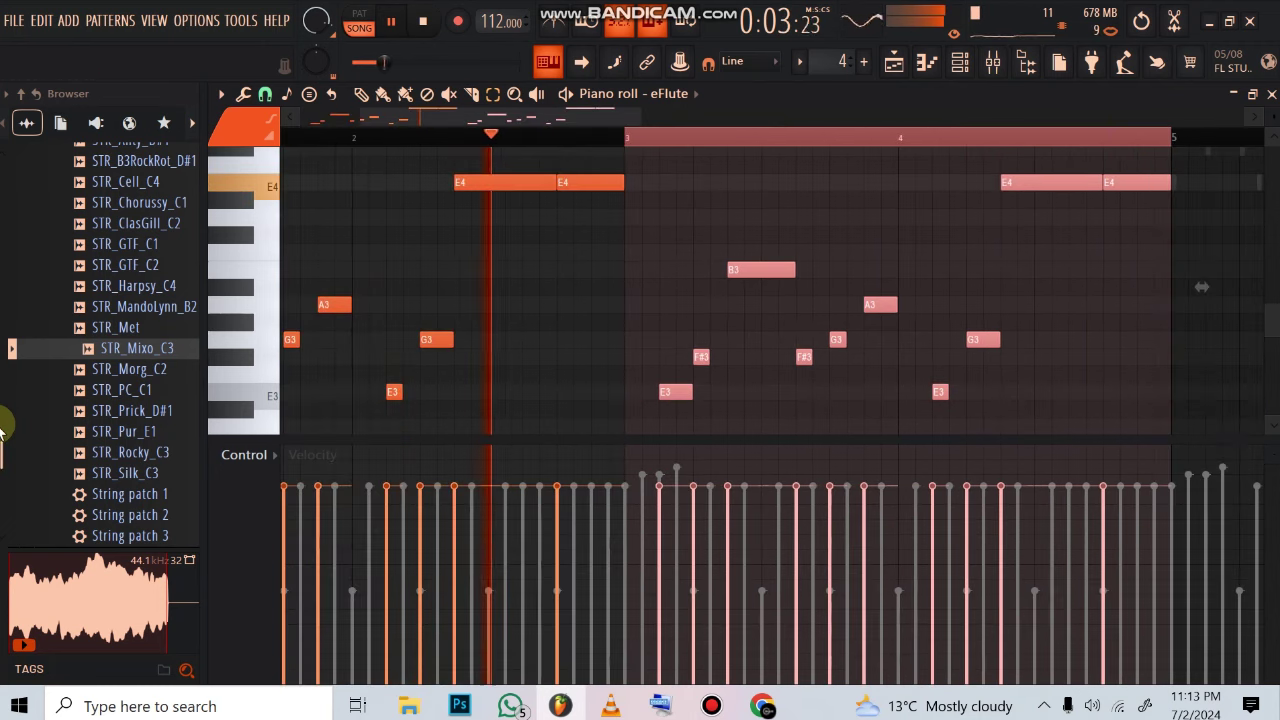
scroll(749, 139, down, 3)
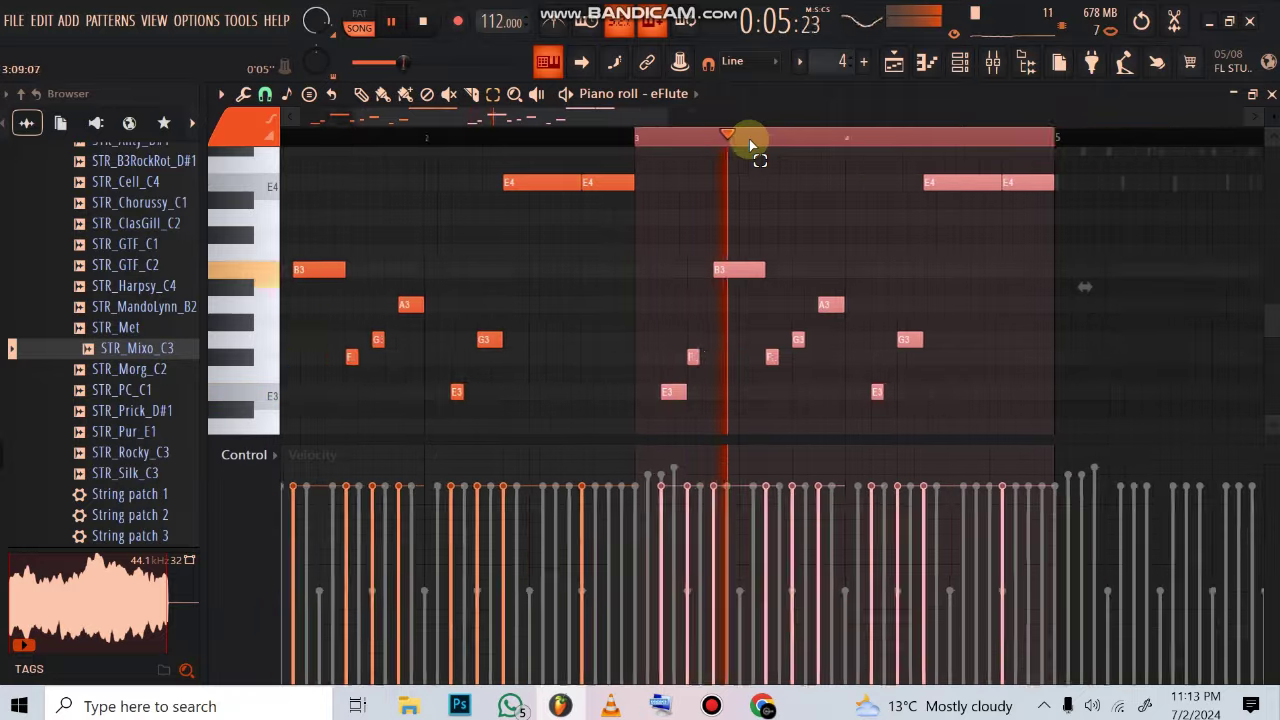
scroll(749, 139, up, 3)
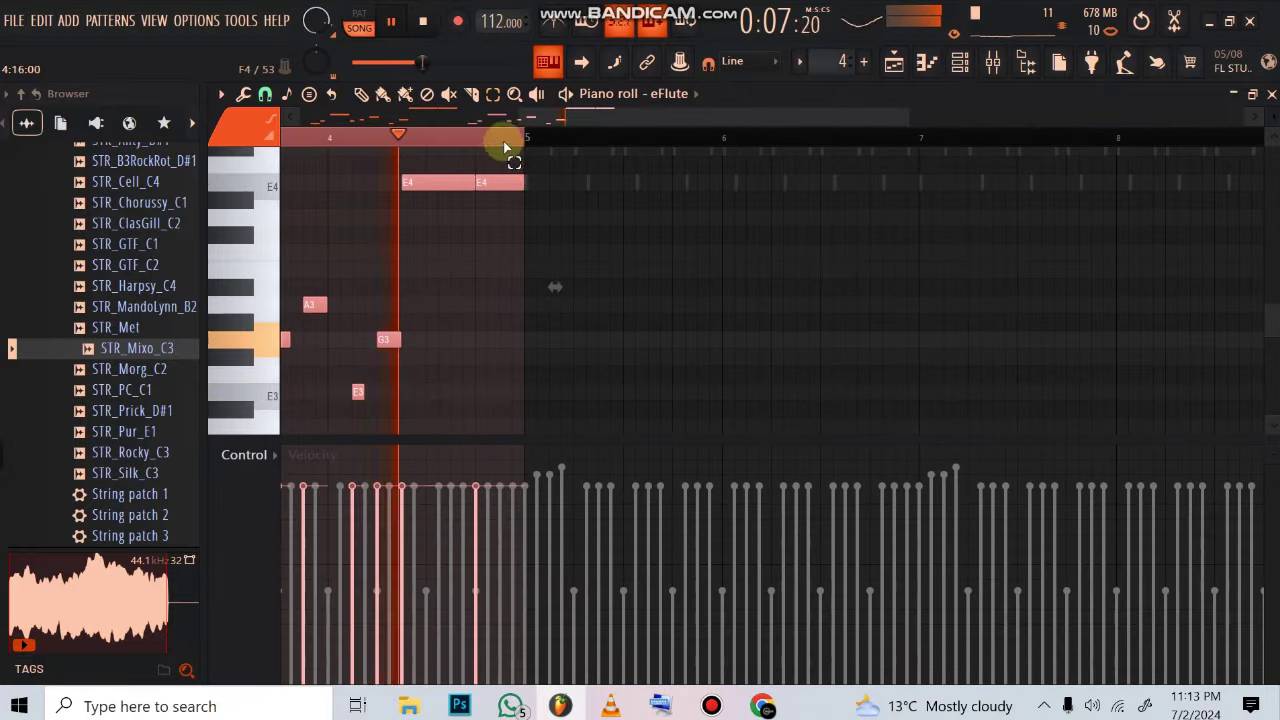
scroll(520, 120, down, 2)
key(space)
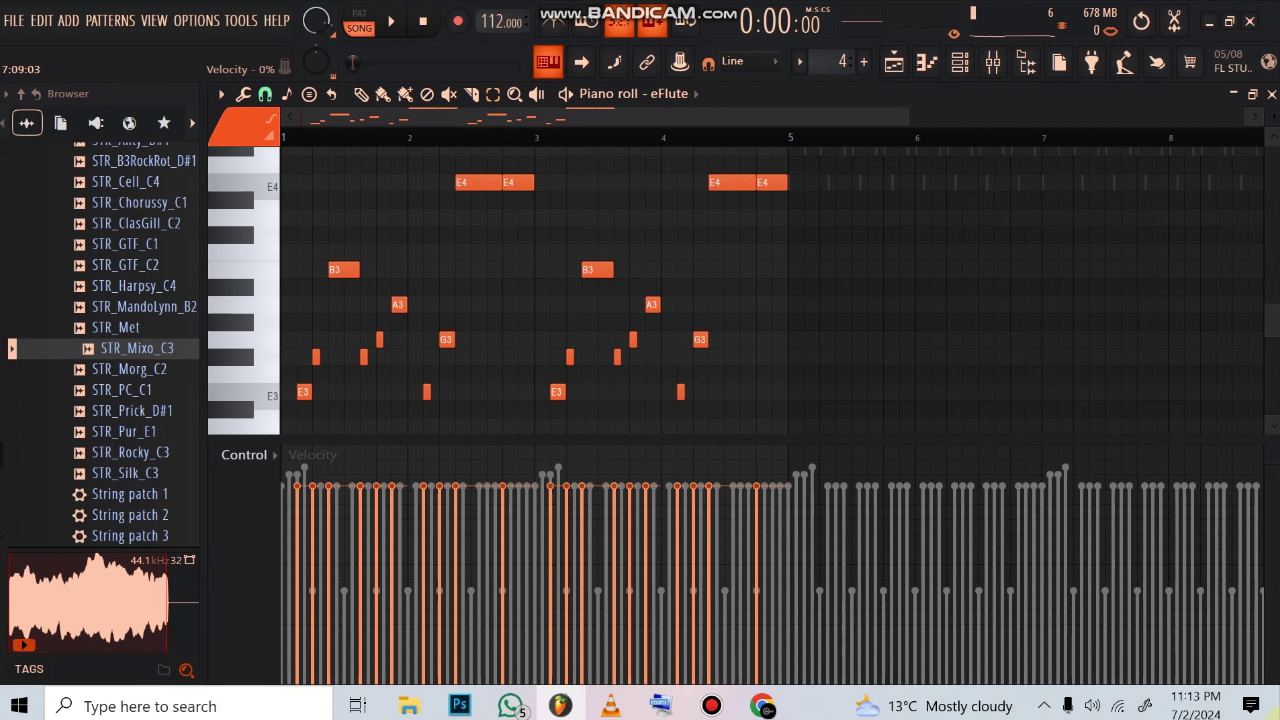
key(Delete)
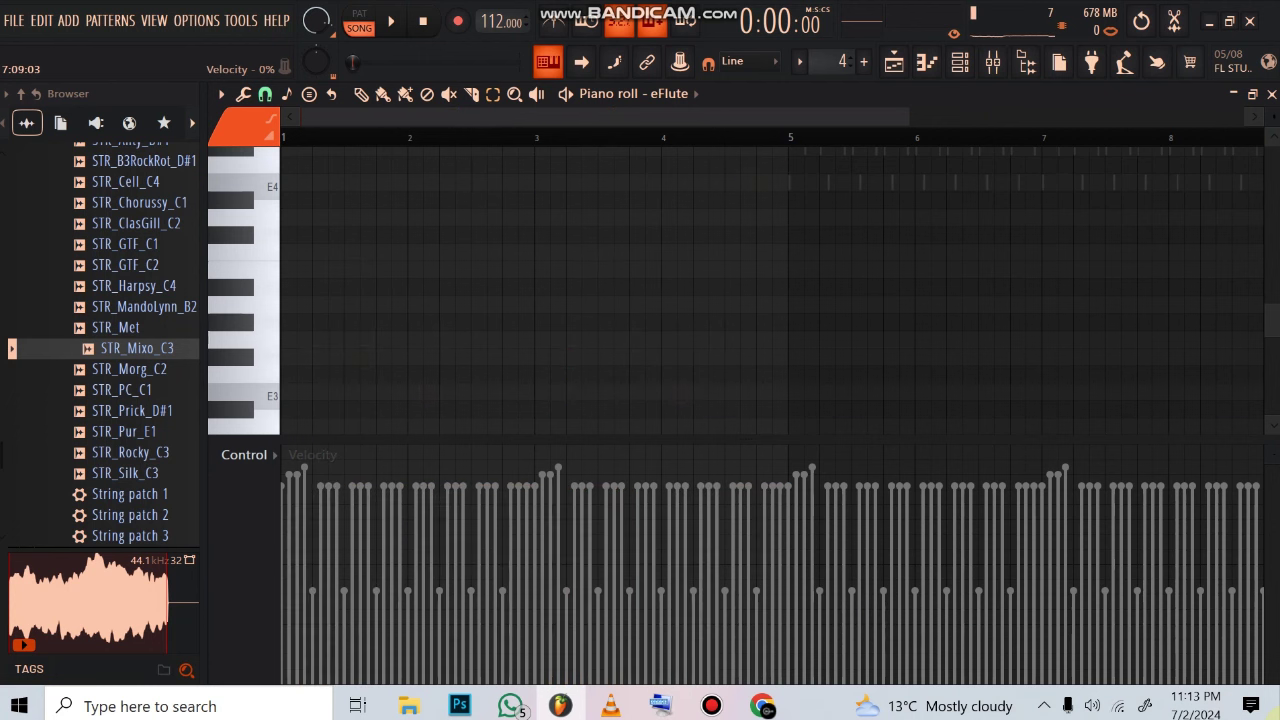
key(ctrl+z)
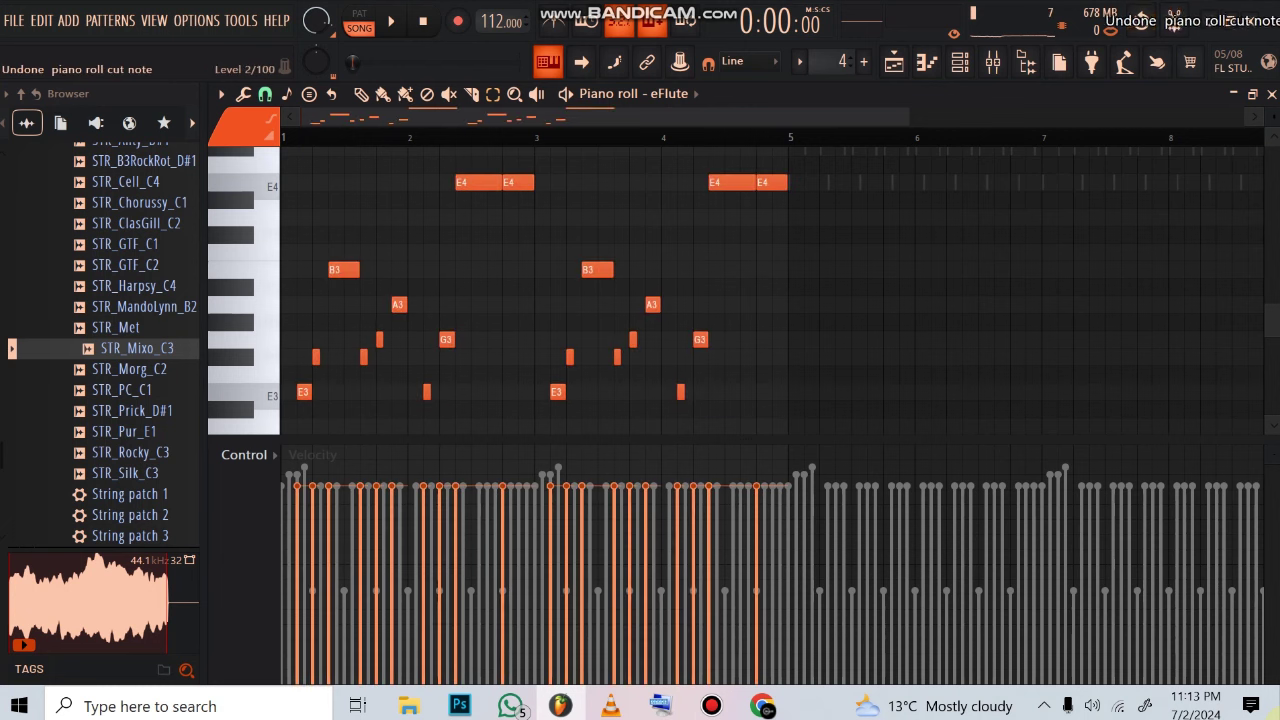
key(Delete)
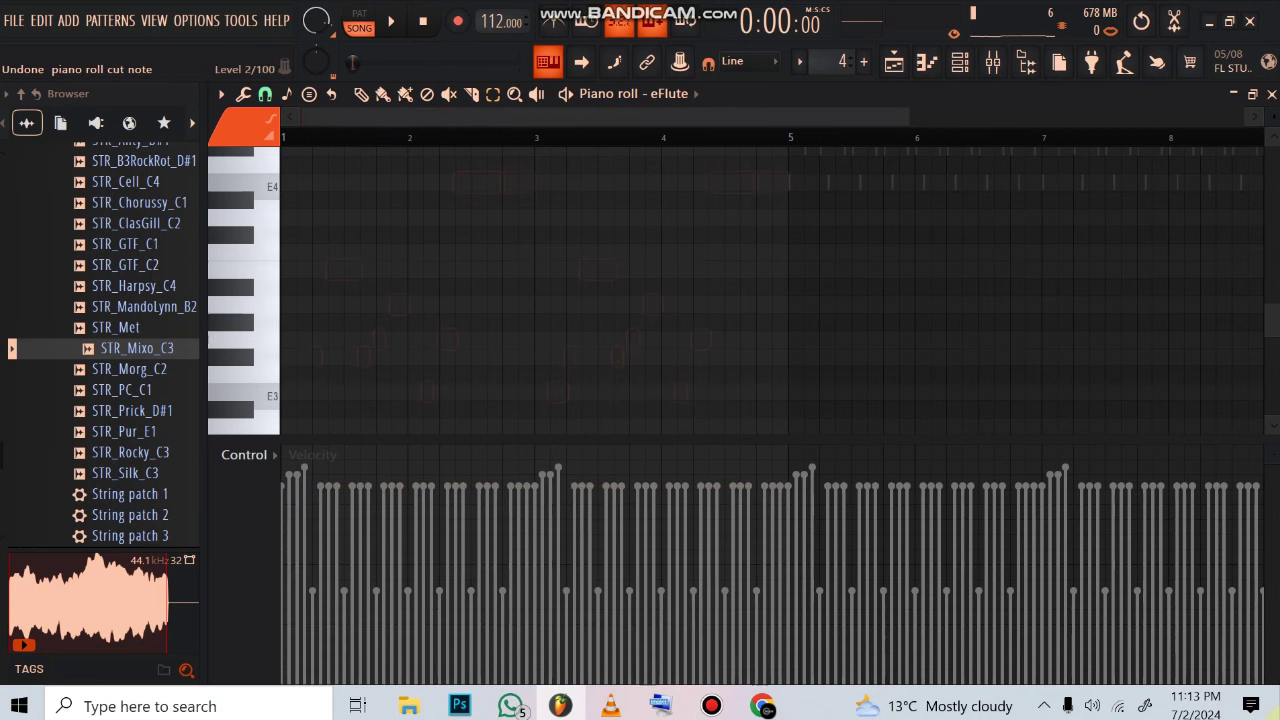
key(ctrl+z)
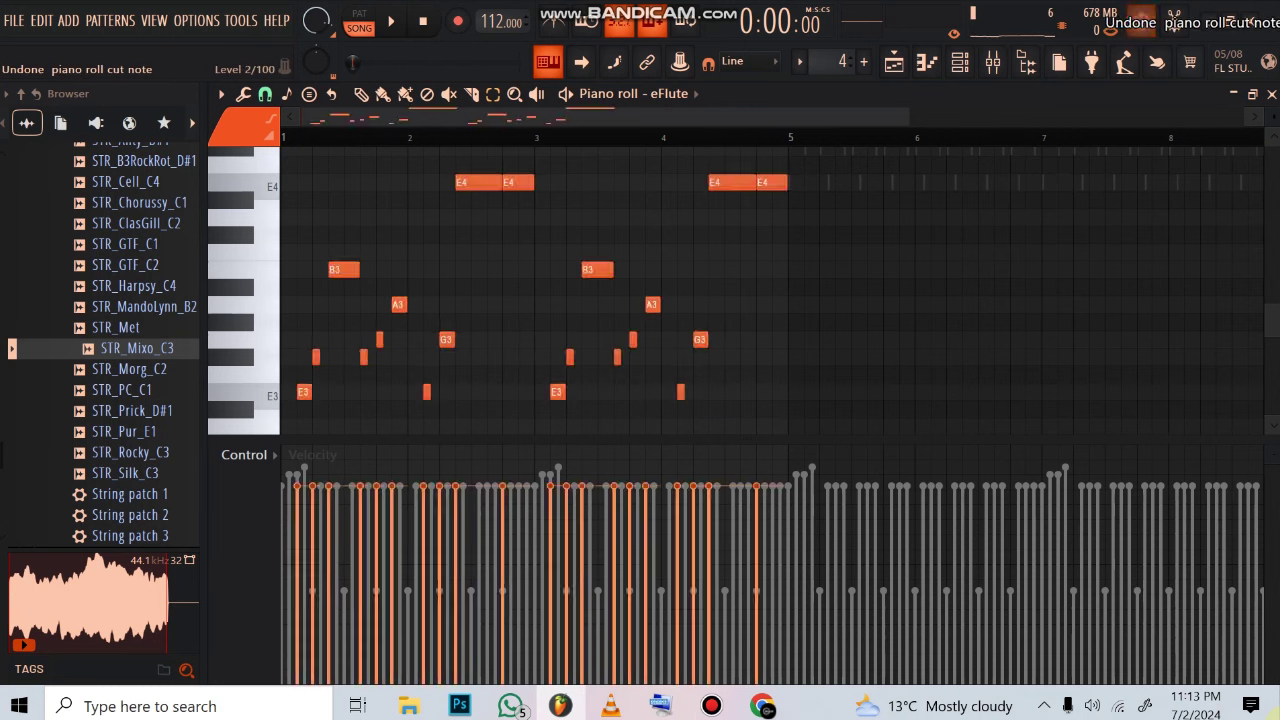
key(Delete)
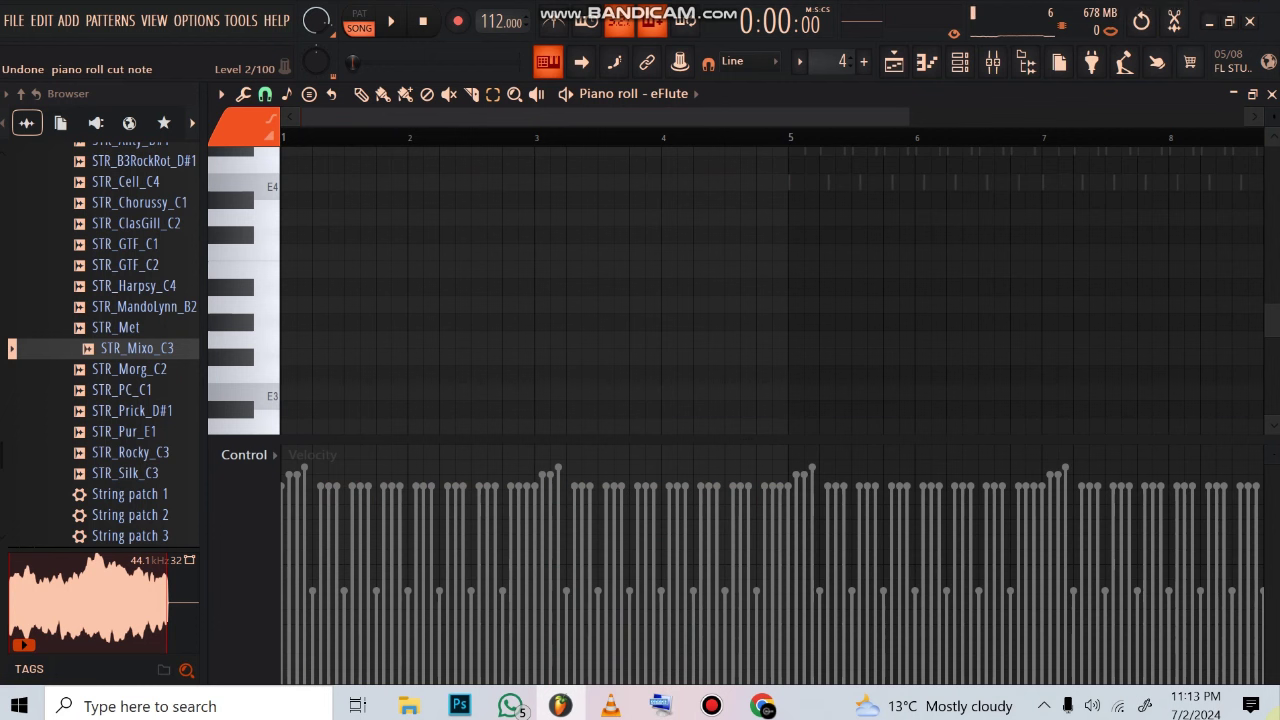
key(ctrl+z)
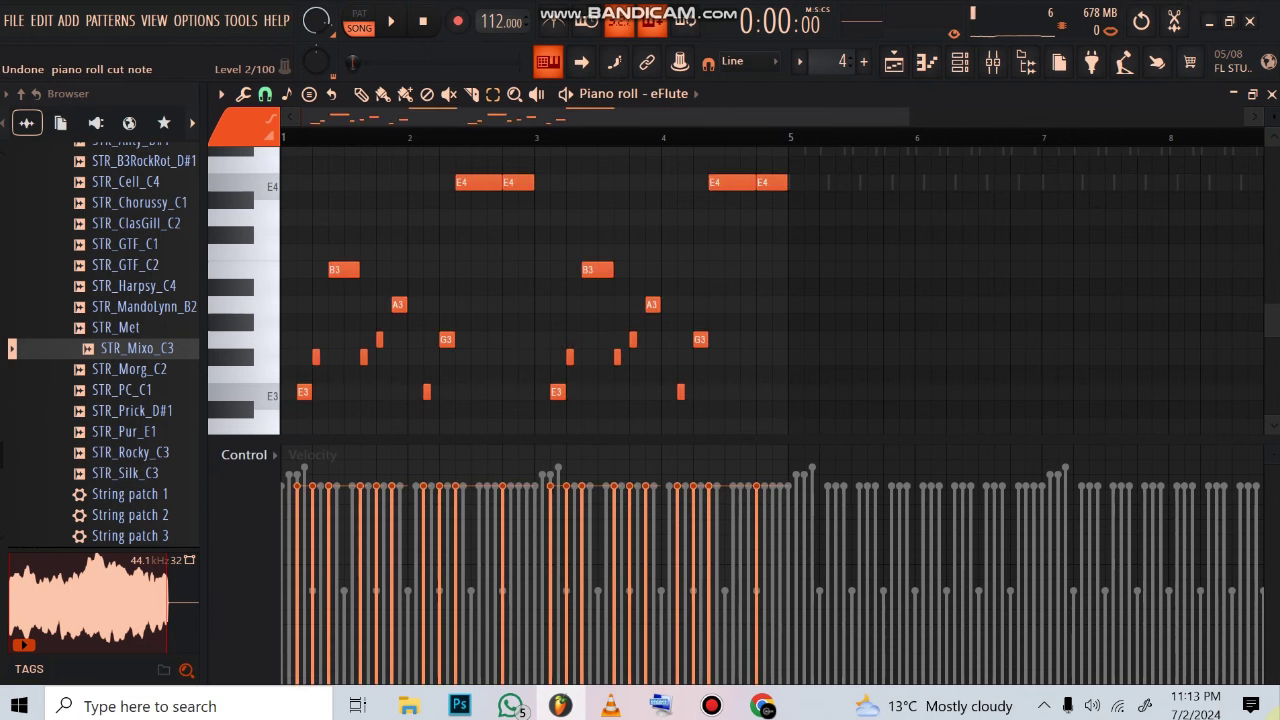
- Raise the velocity of all eFlute notes by increasing Multiply in level scaling, start playback, and accept the change
key(alt+x)
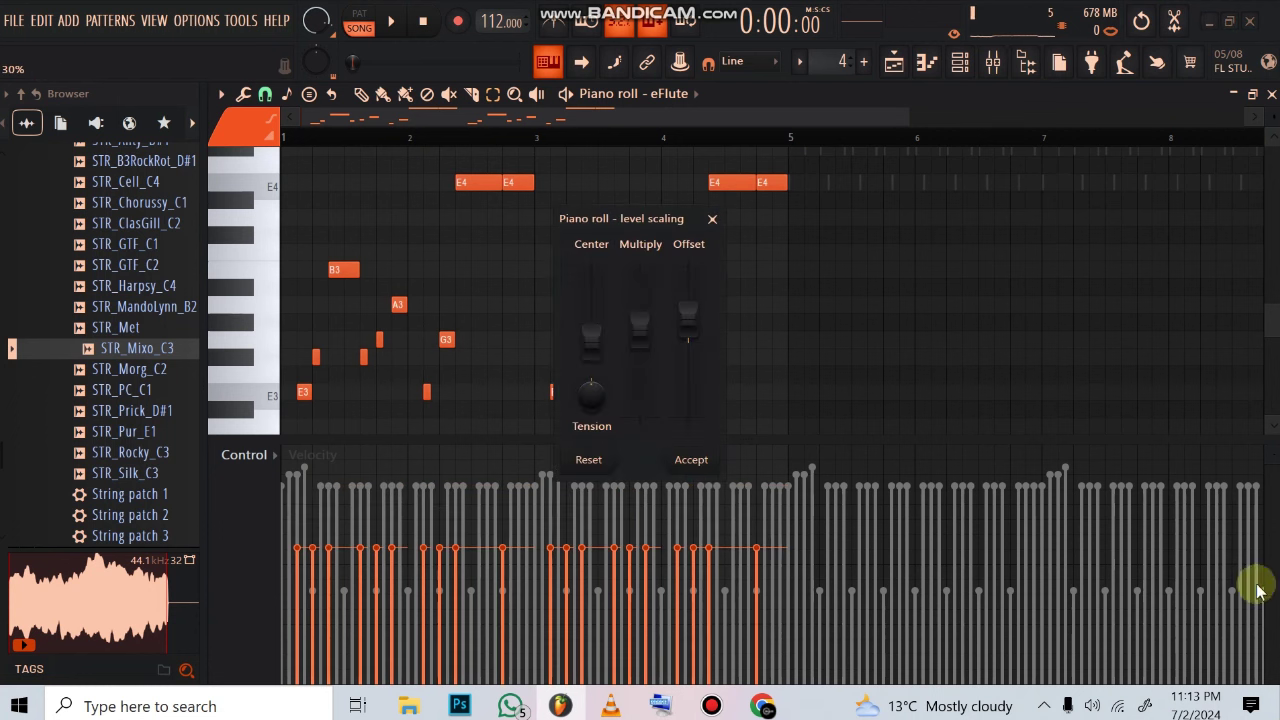
drag(640, 328, 640, 312)
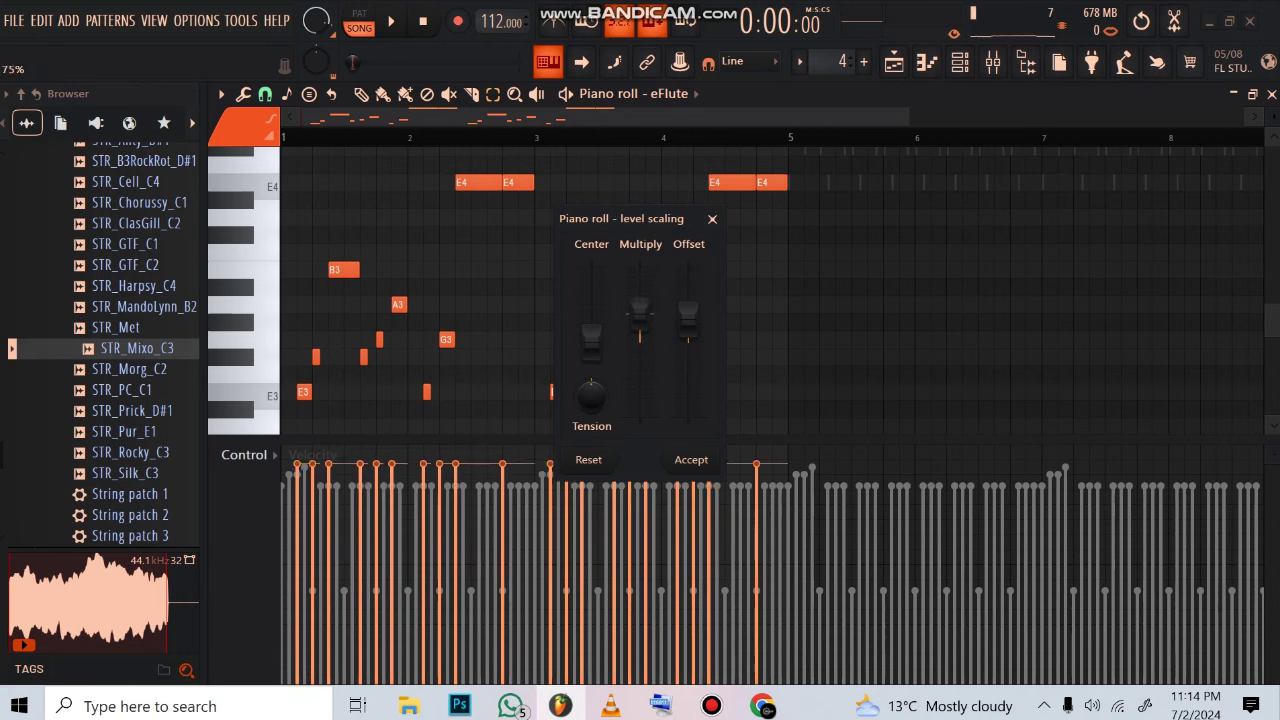
key(space)
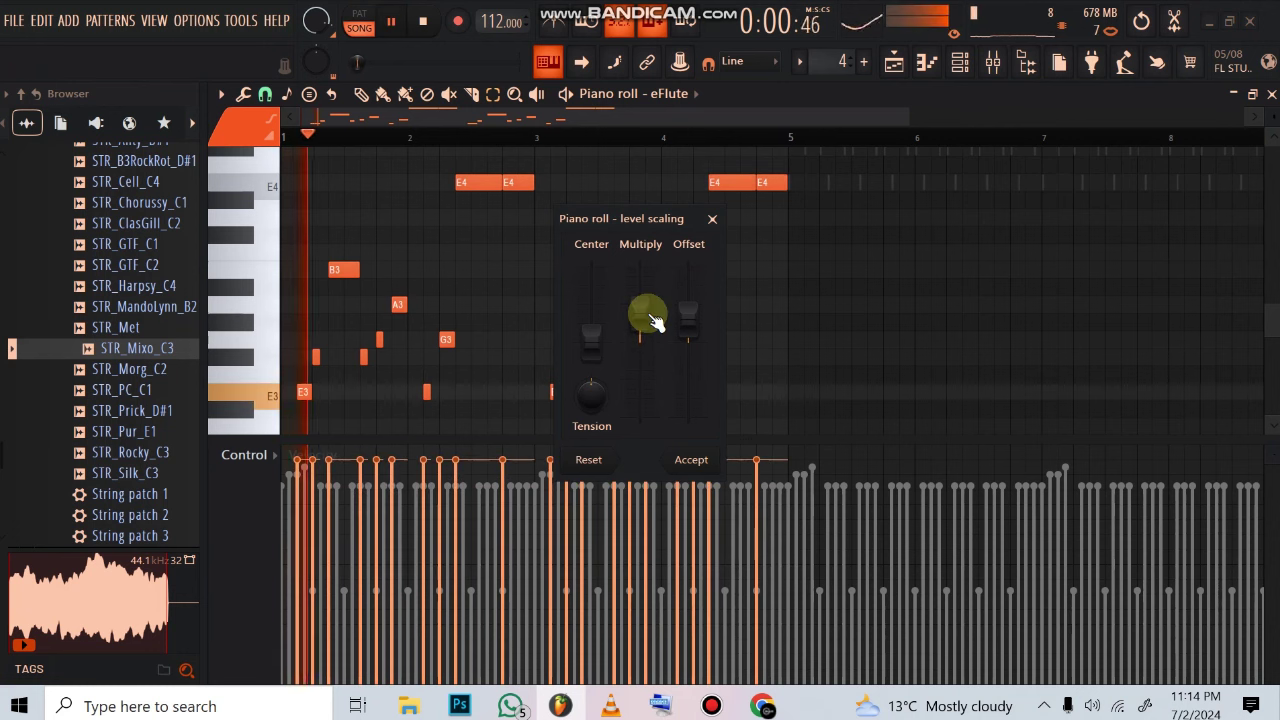
click(708, 459)
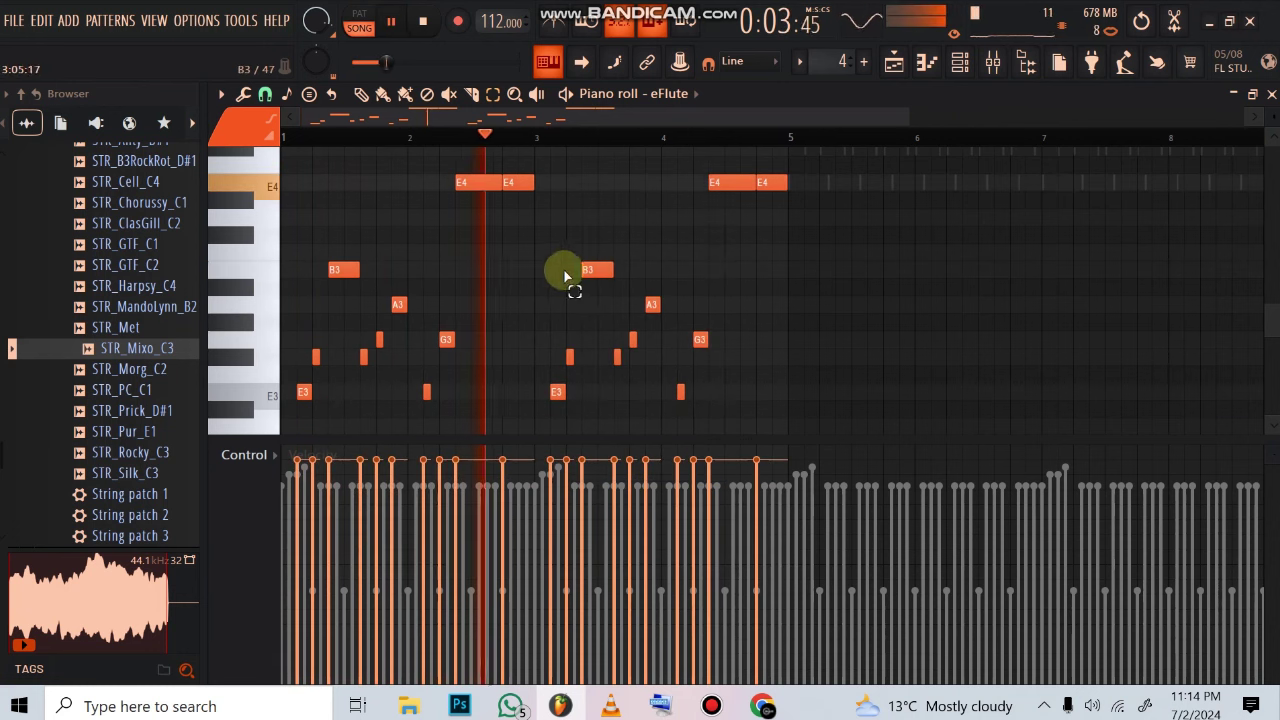
- Open the Celestial 3 piano roll and transpose the notes in bars 1 to 4 down one octave
click(959, 62)
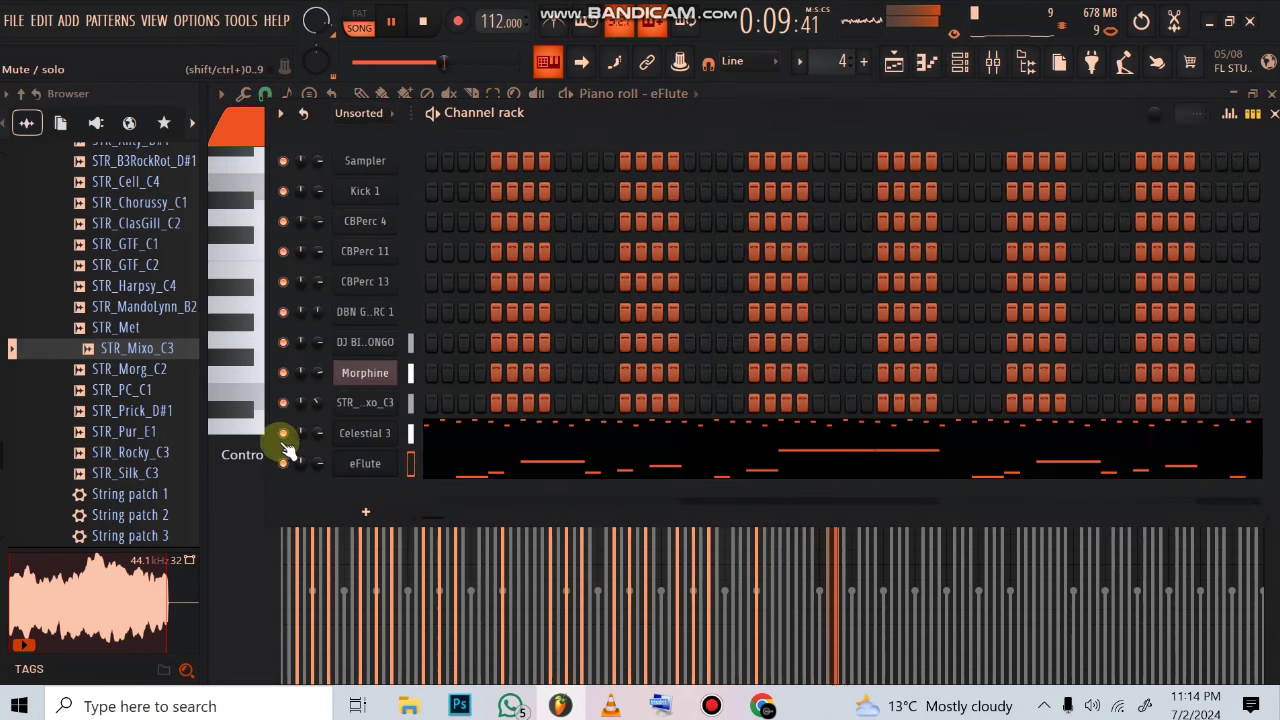
click(451, 425)
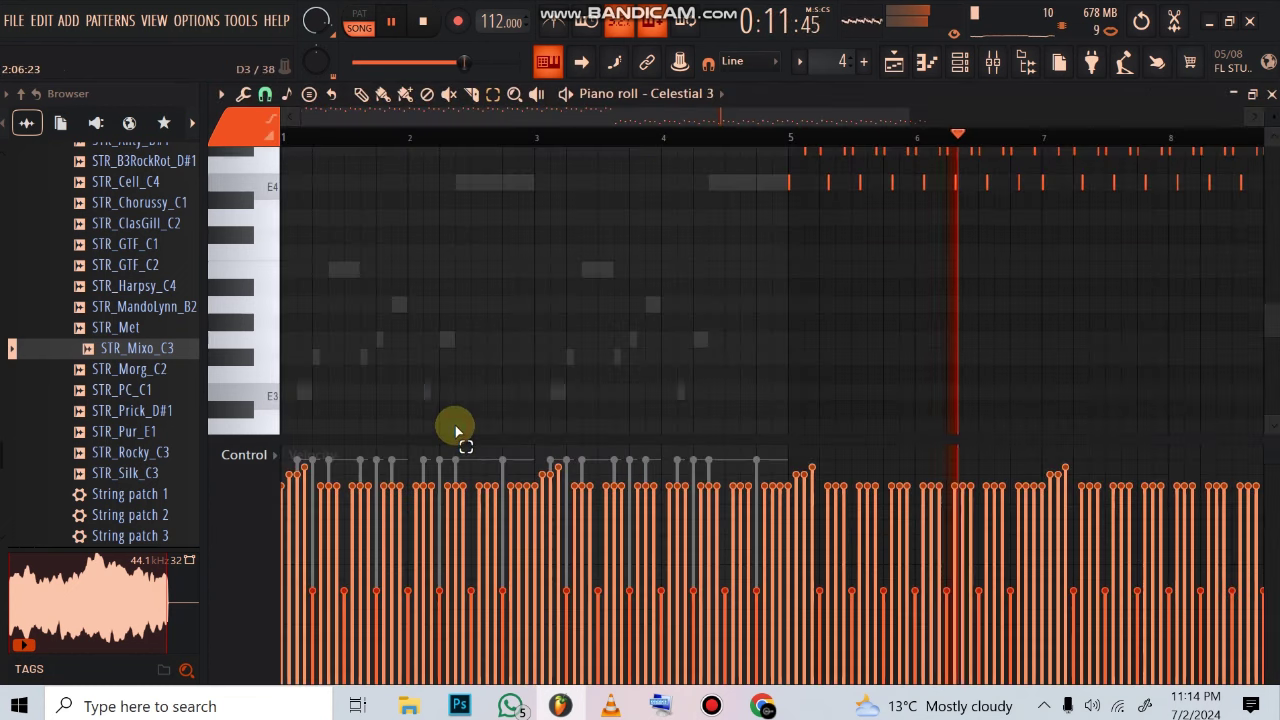
scroll(491, 150, down, 2)
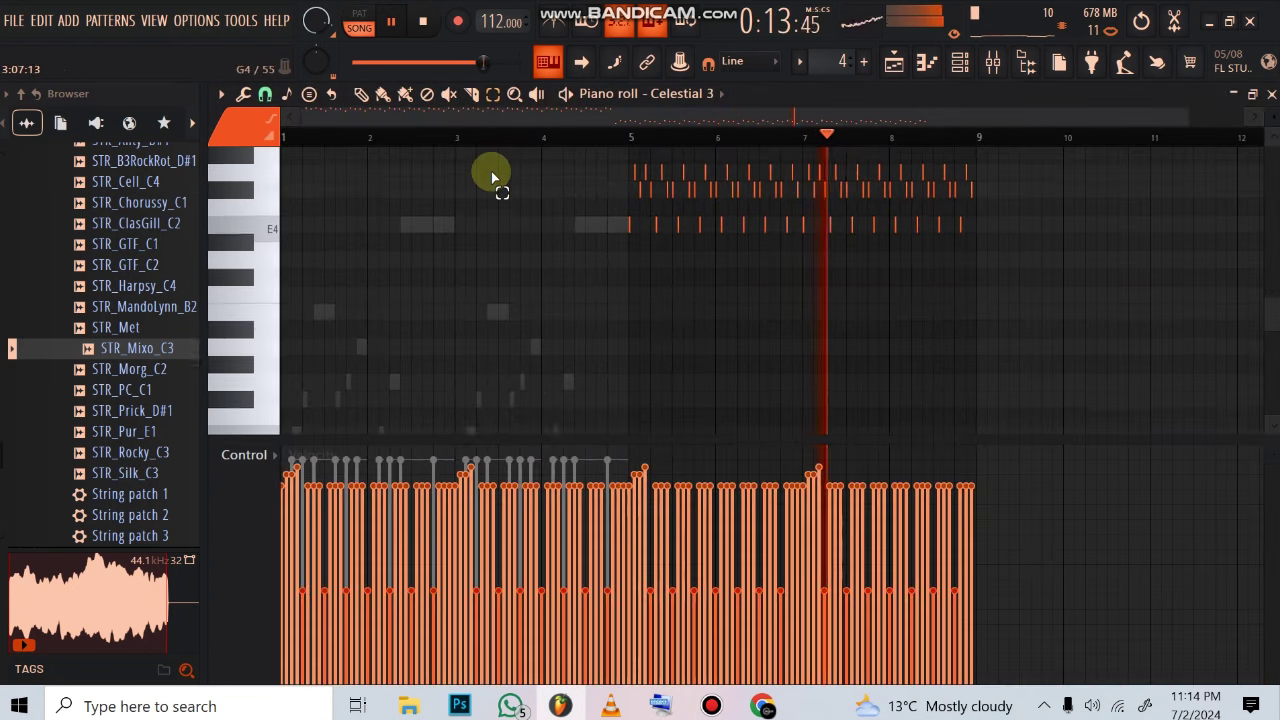
scroll(491, 170, up, 1)
scroll(569, 237, up, 5)
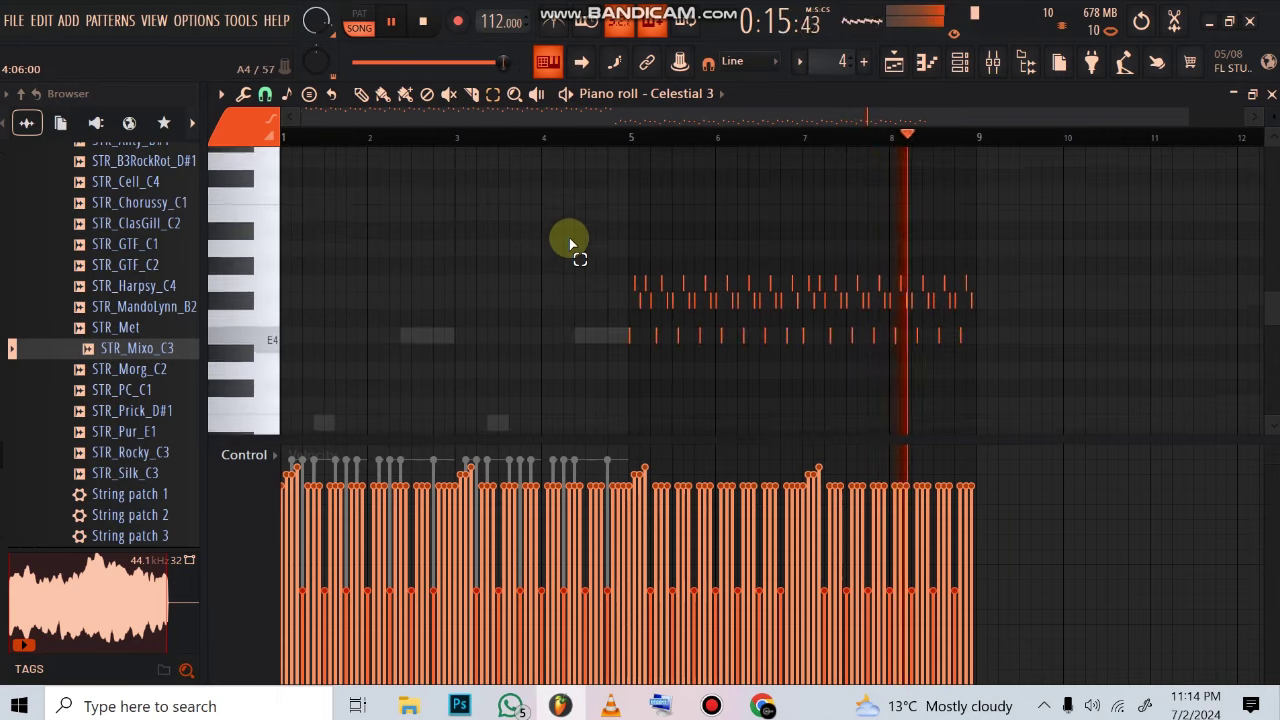
key(space)
drag(618, 160, 267, 322)
key(ctrl+Down)
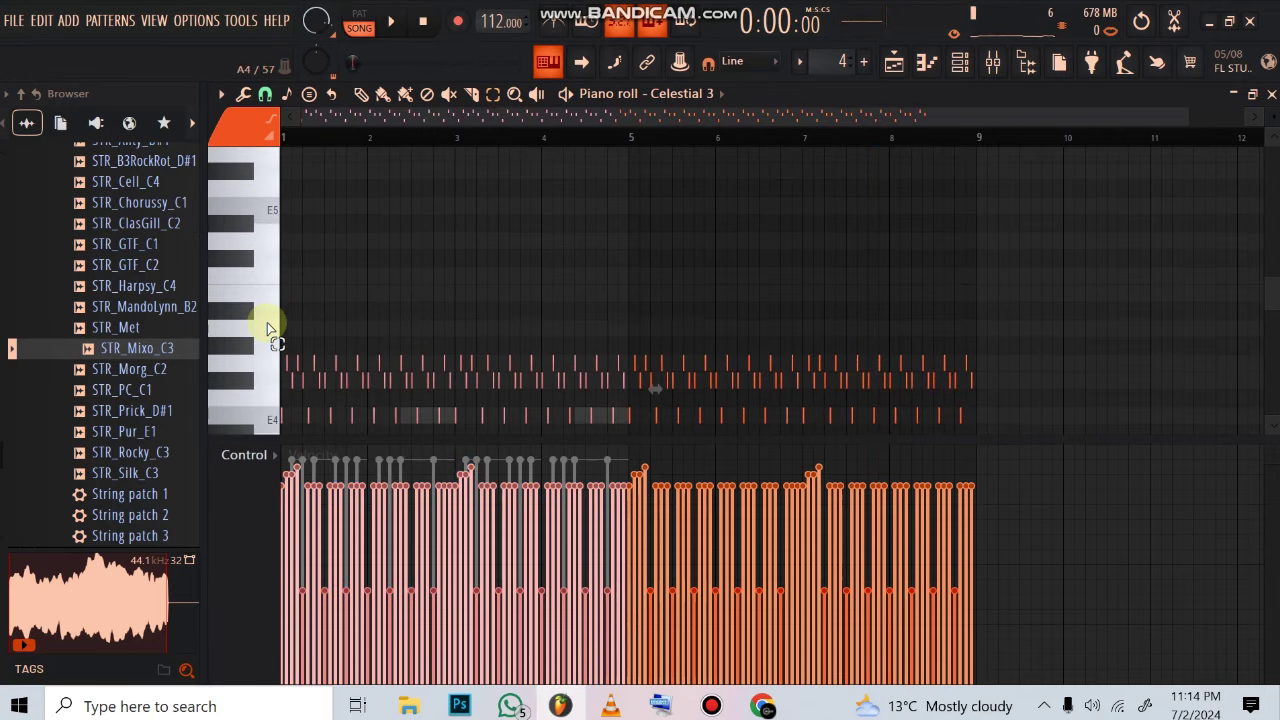
click(379, 228)
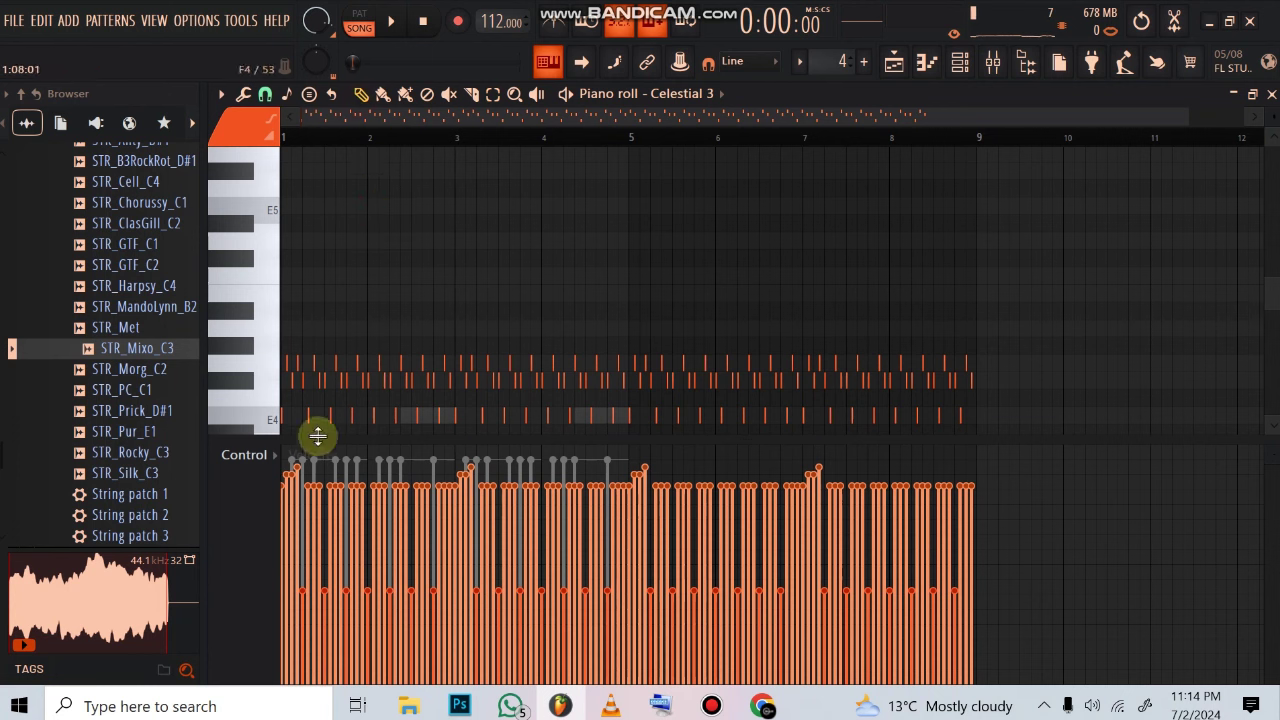
- Redraw the velocities of all Celestial 3 notes across bars 1 to 8 at an even level of about 48%
mouse_move(298, 555)
mouse_down()
mouse_move(449, 580)
mouse_move(753, 544)
mouse_move(598, 585)
mouse_up()
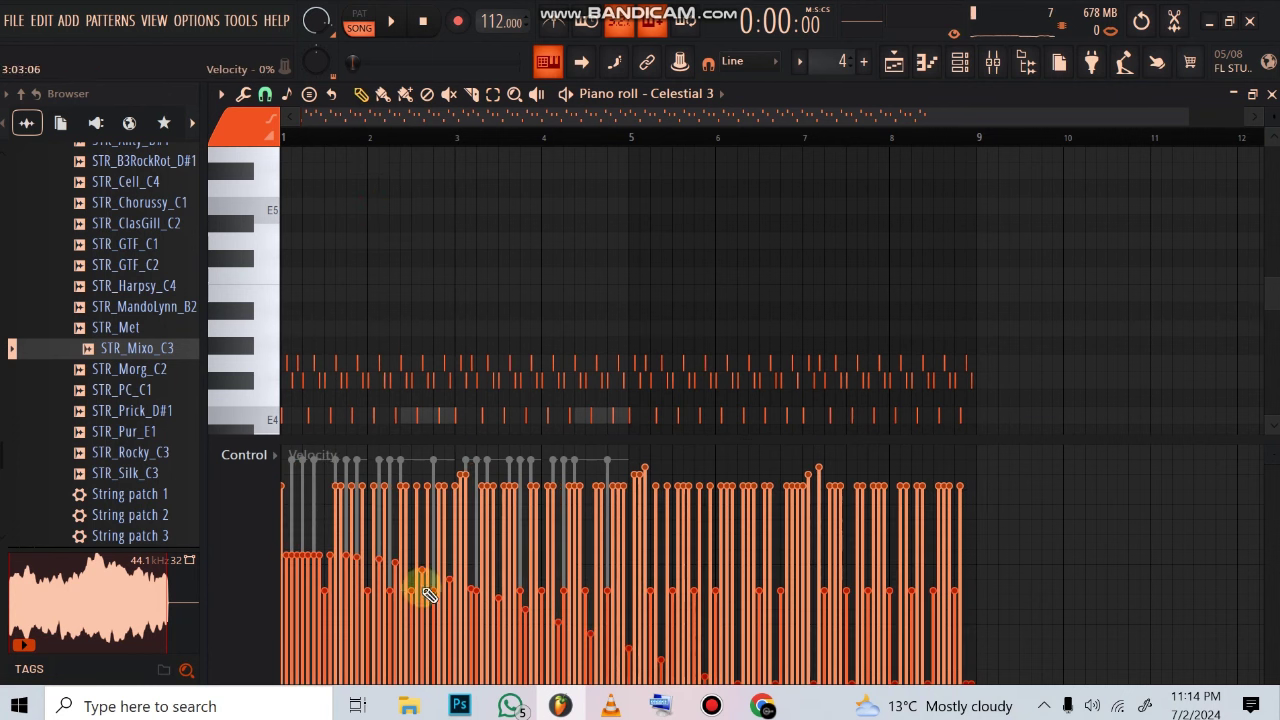
mouse_move(427, 594)
mouse_down()
mouse_move(354, 624)
mouse_move(223, 602)
mouse_move(449, 549)
mouse_move(329, 586)
mouse_move(616, 554)
mouse_up()
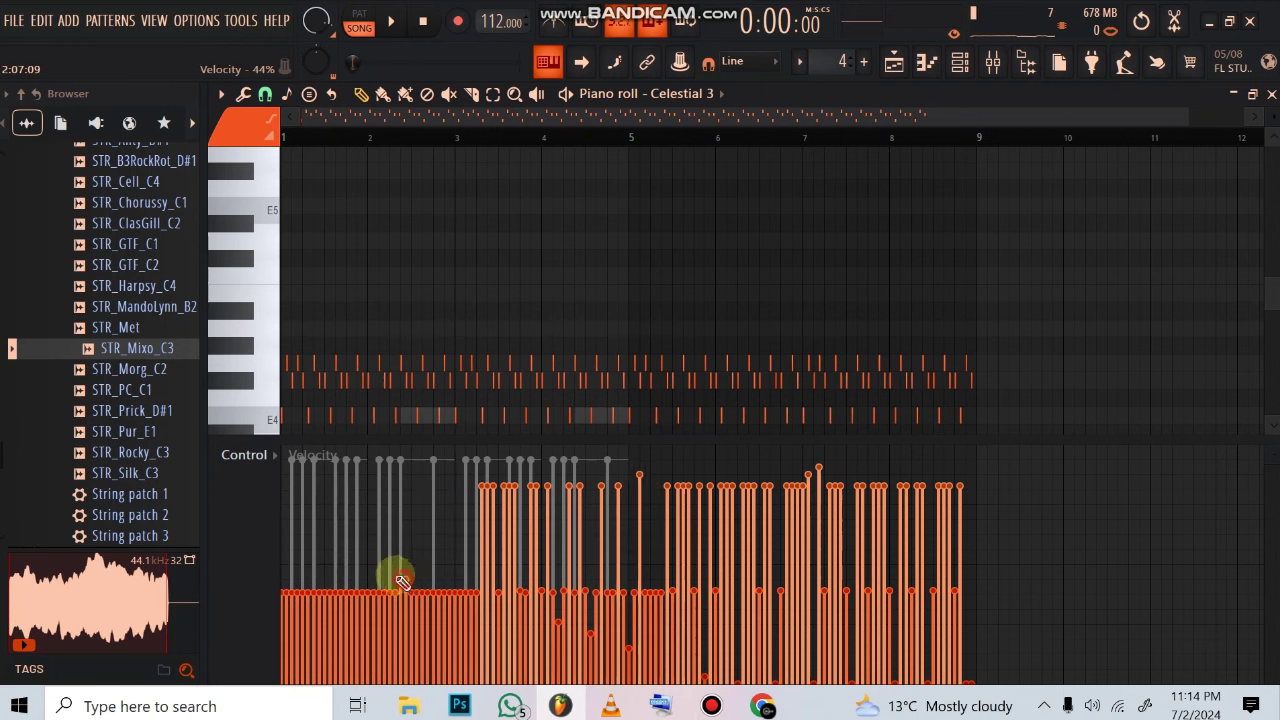
mouse_move(474, 587)
mouse_down()
mouse_move(1154, 603)
mouse_move(280, 543)
mouse_move(847, 435)
mouse_move(655, 627)
mouse_move(374, 534)
mouse_move(518, 585)
mouse_up()
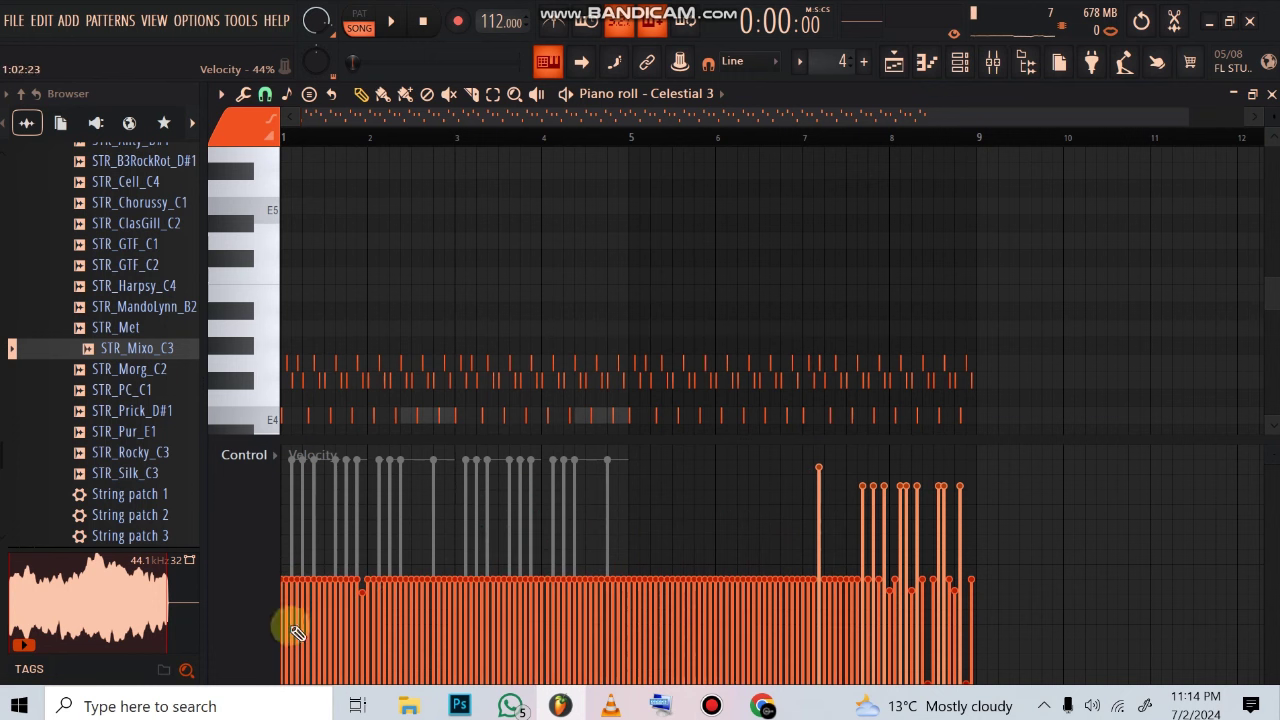
mouse_move(370, 600)
mouse_down()
mouse_move(963, 571)
mouse_move(836, 603)
mouse_up()
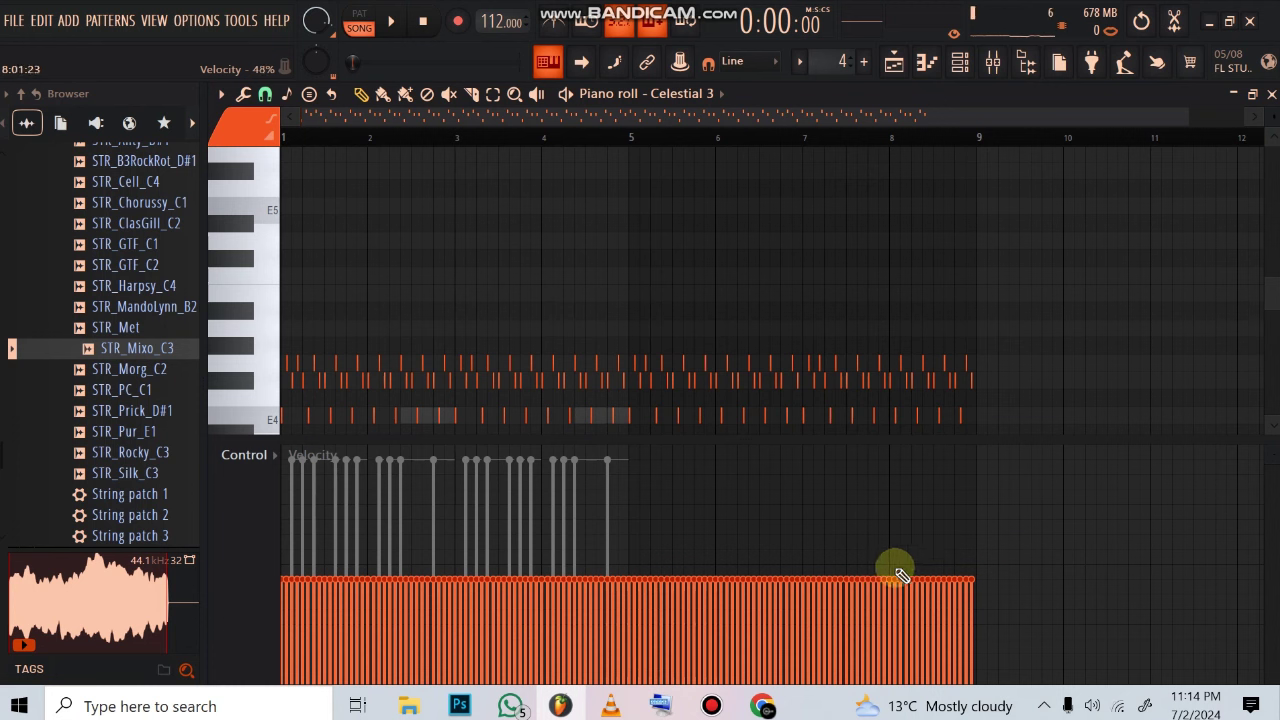
- Randomize the velocities of the Celestial 3 notes across bars 1 to 8 and listen to the arrangement before stopping playback
key(alt+r)
key(Return)
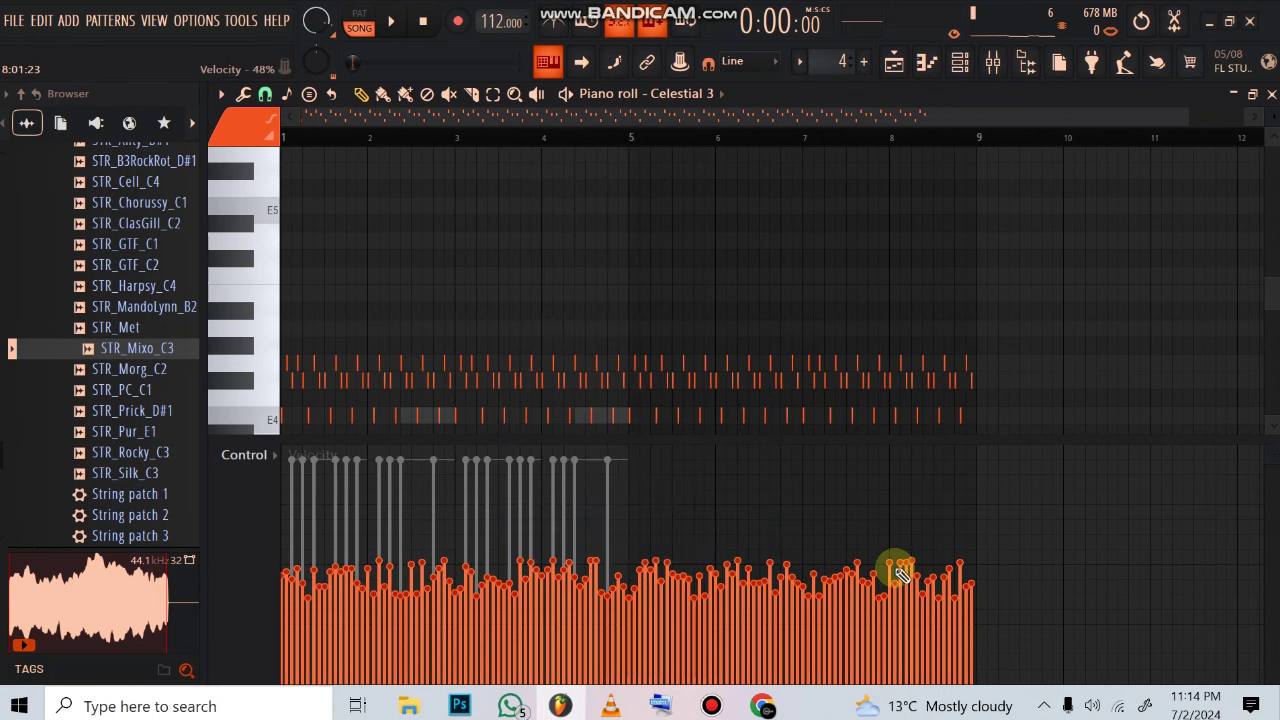
key(space)
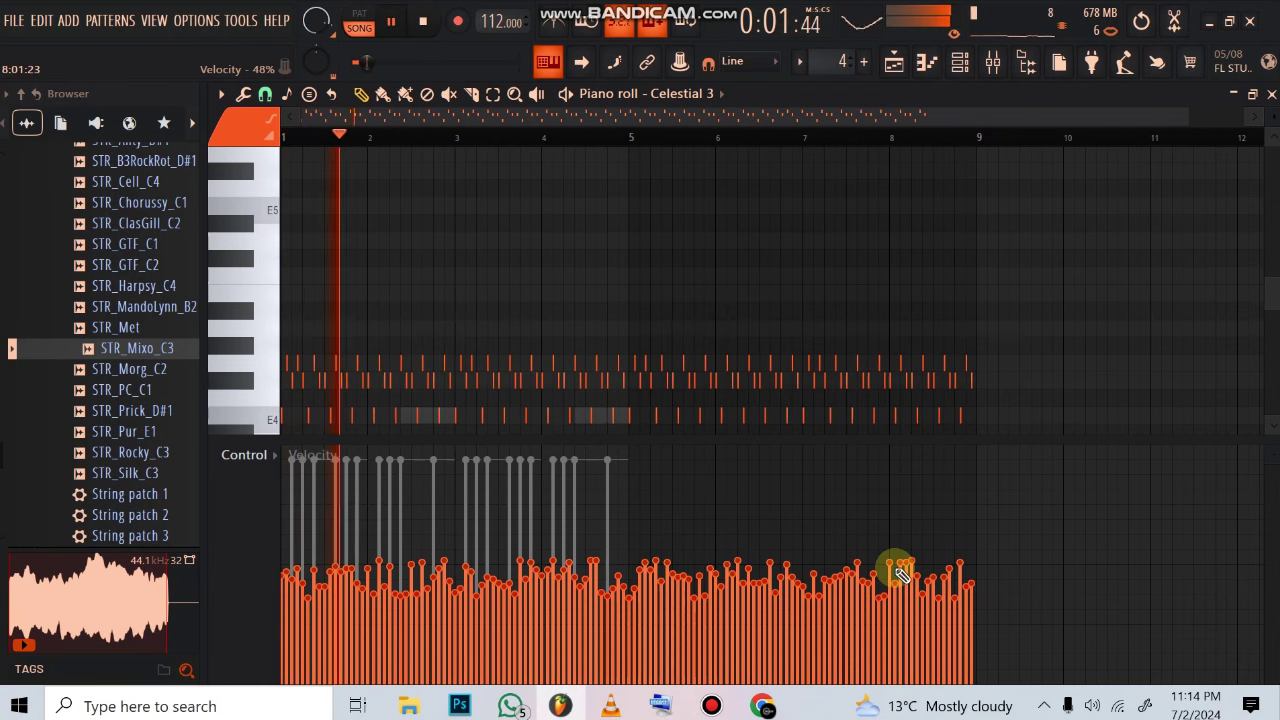
click(960, 62)
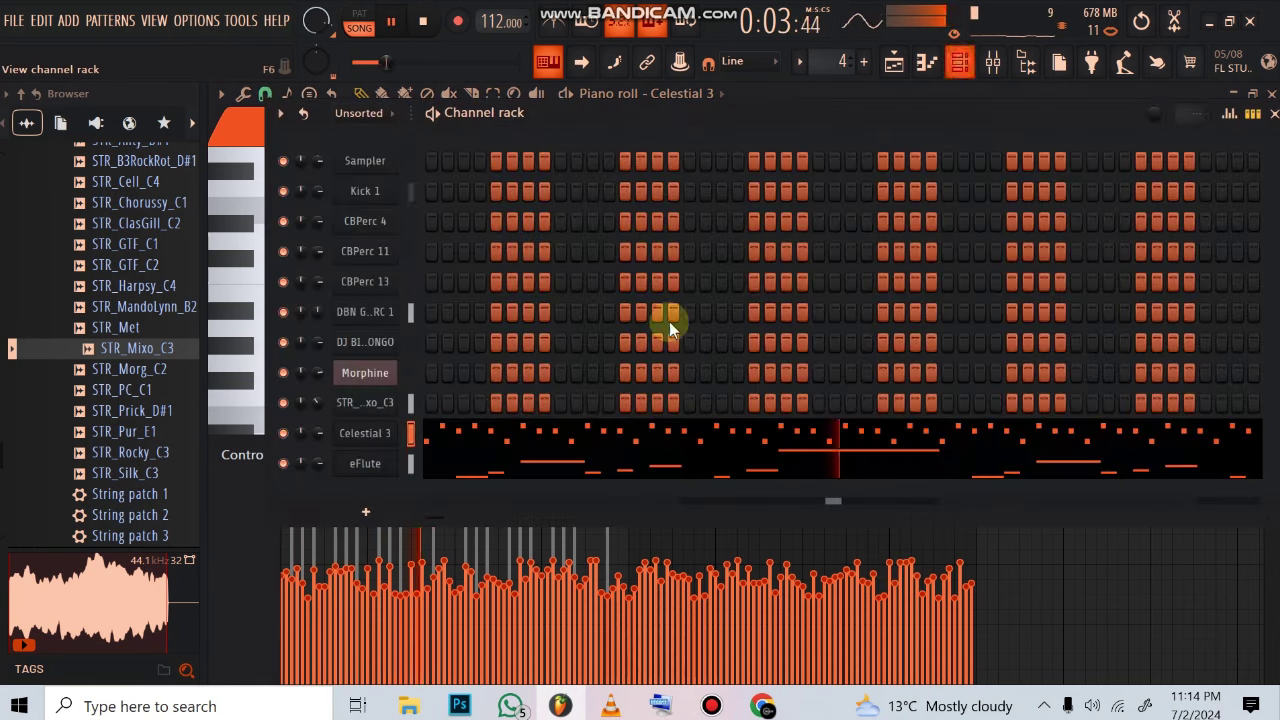
click(893, 62)
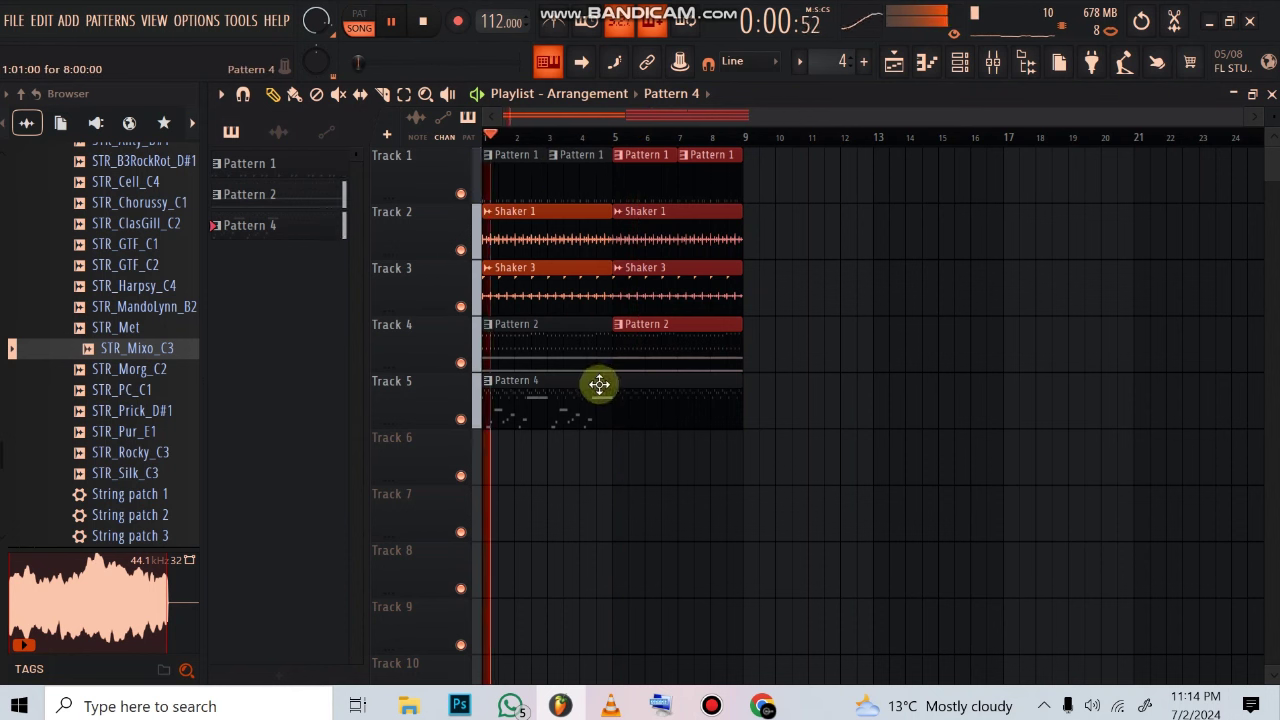
key(space)
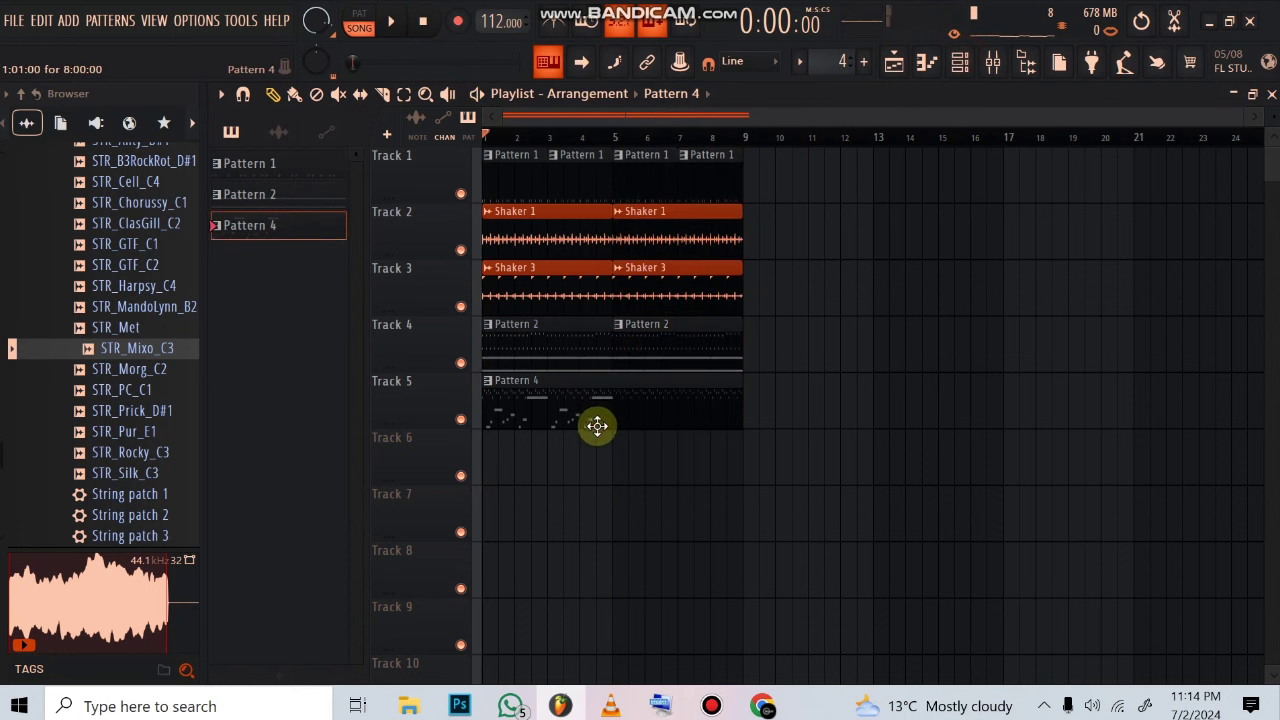
- Cut the eFlute notes from Pattern 4 and paste them into the eFlute channel of a new Pattern 5
click(955, 75)
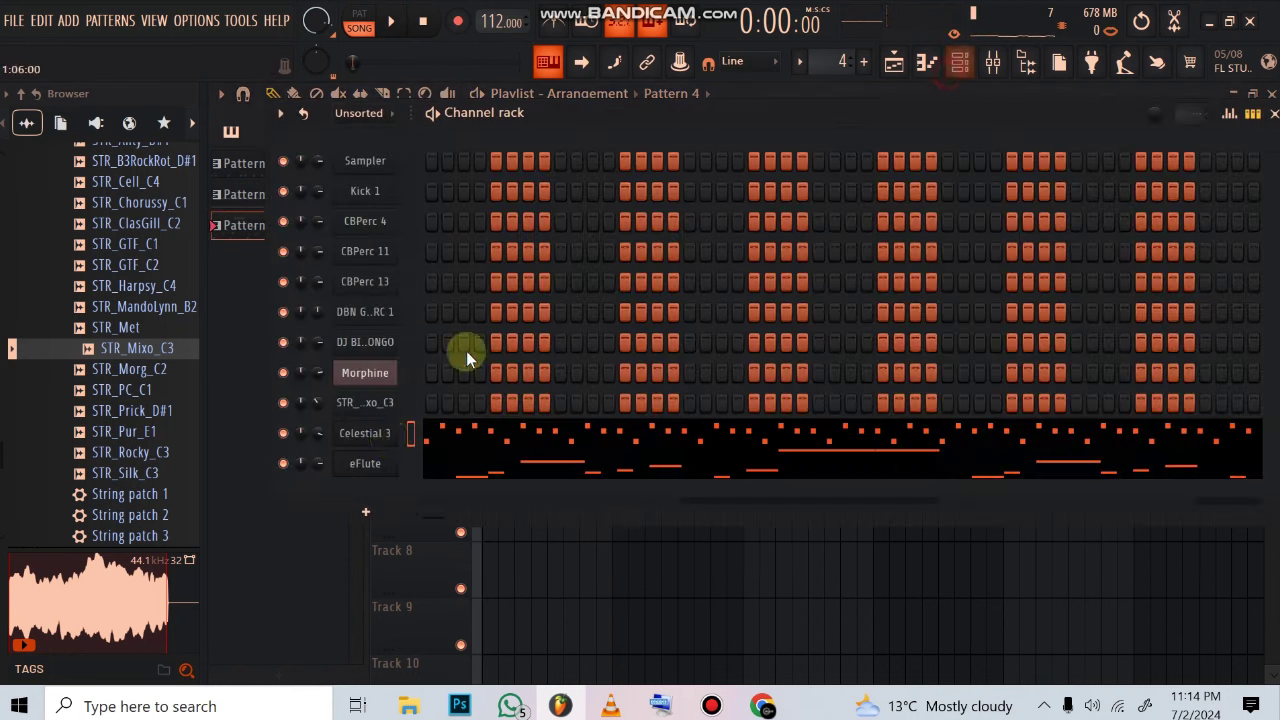
right_click(380, 463)
click(652, 437)
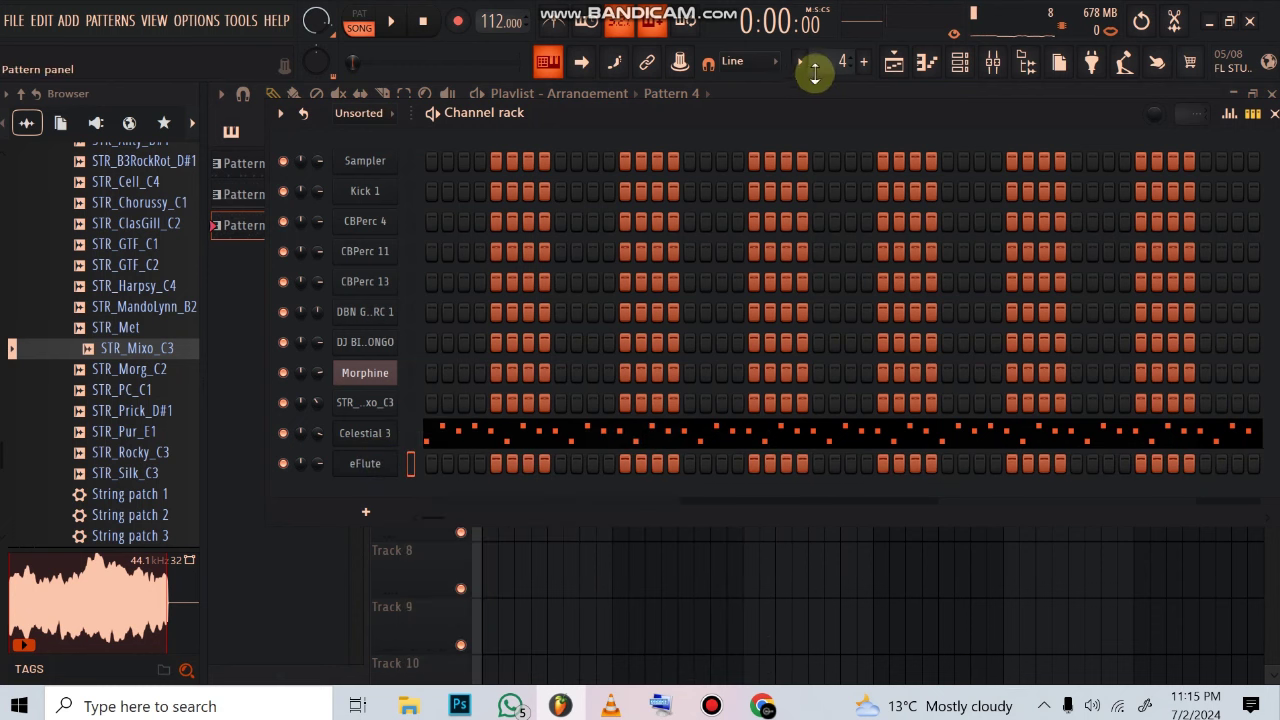
scroll(822, 63, up, 1)
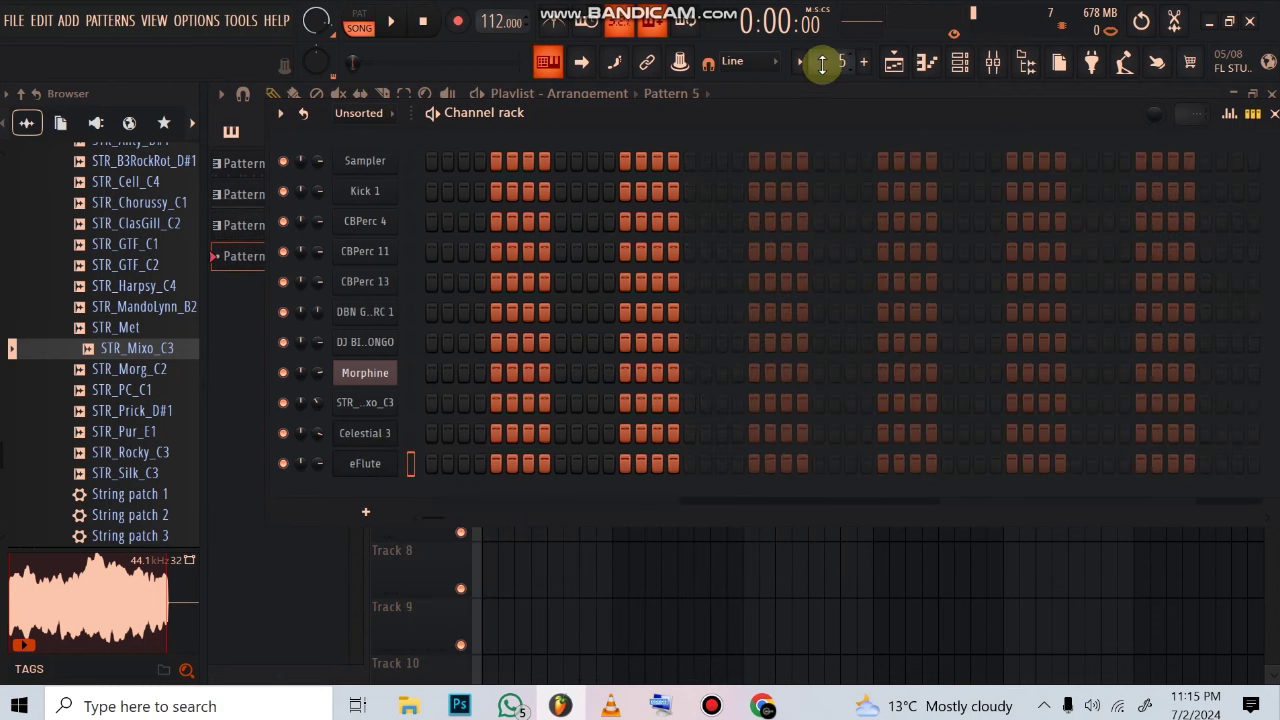
key(ctrl+v)
- Place two Pattern 5 clips on Track 6, starting at bars 1 and 5, and start playback
click(338, 556)
drag(543, 441, 396, 428)
drag(635, 459, 612, 452)
key(space)
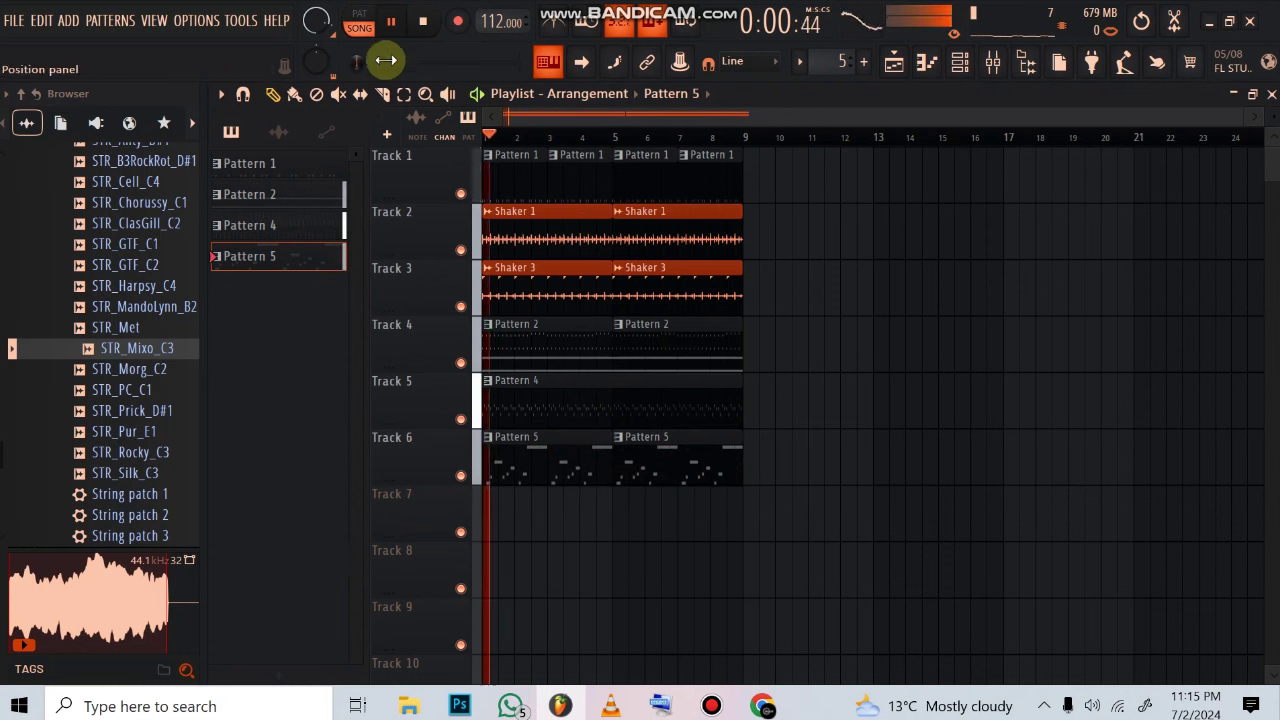
- Select all clips on Tracks 1 to 6 and duplicate them into bars 9 to 16
drag(685, 157, 409, 432)
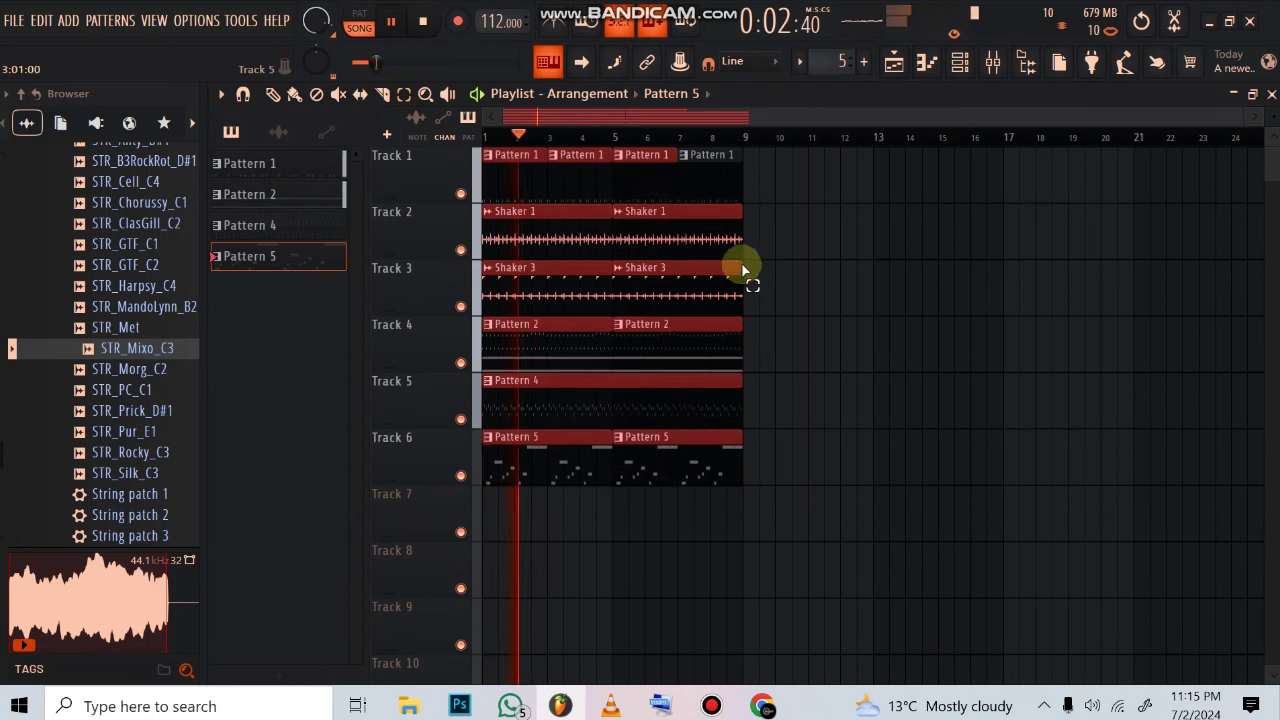
drag(752, 168, 169, 475)
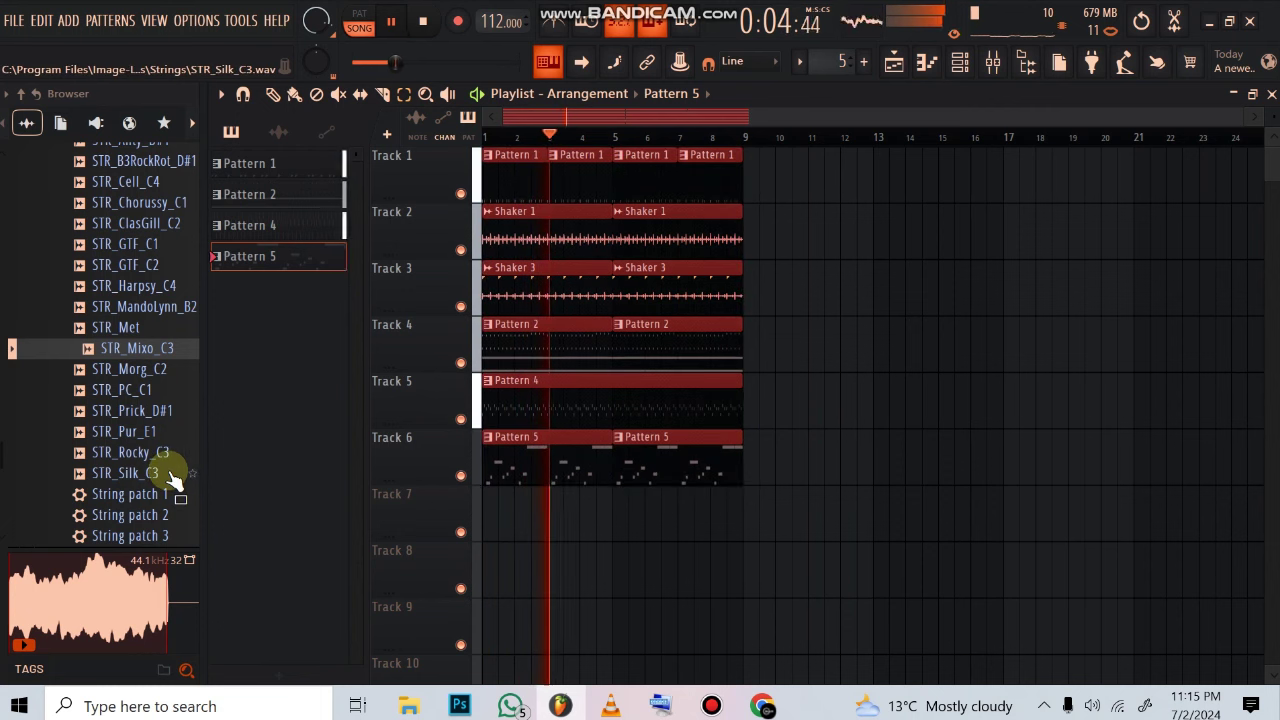
key(ctrl+b)
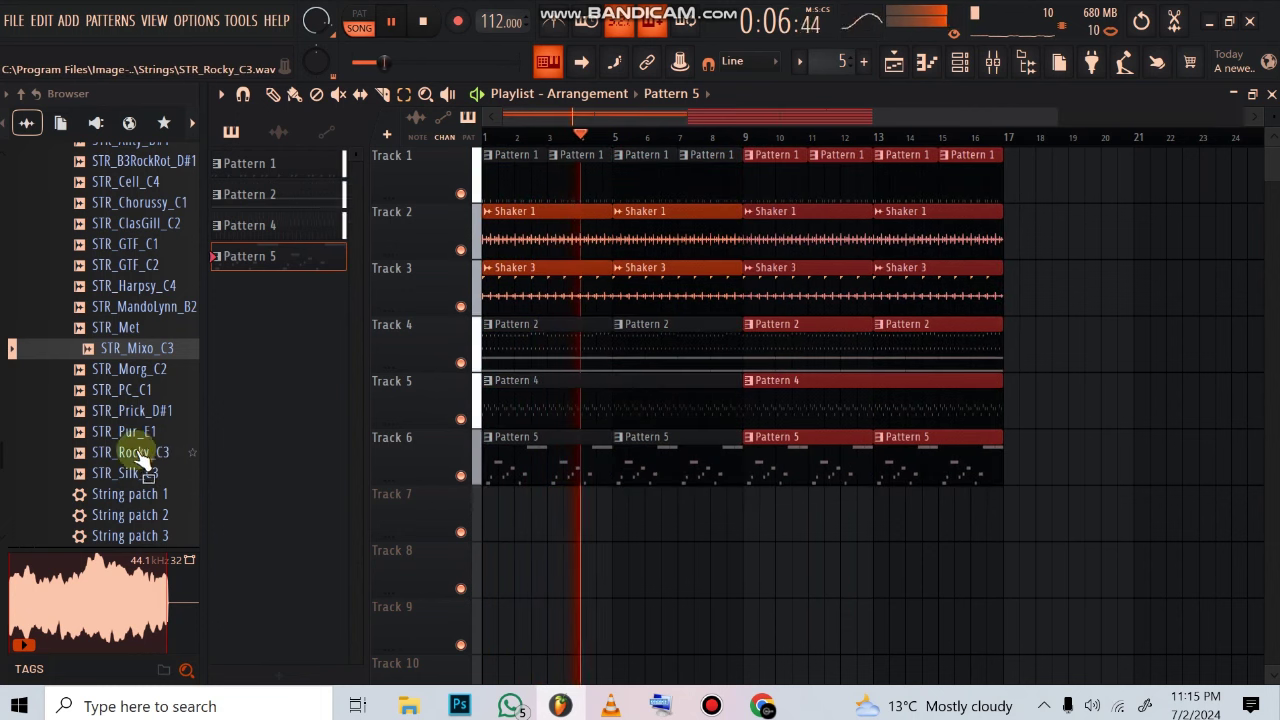
- Collapse the Legacy, Mellow & Sleazy and quatum sound folders, and open (JB) FX in the HARVARD & STENA sample pack
scroll(100, 340, up, 10)
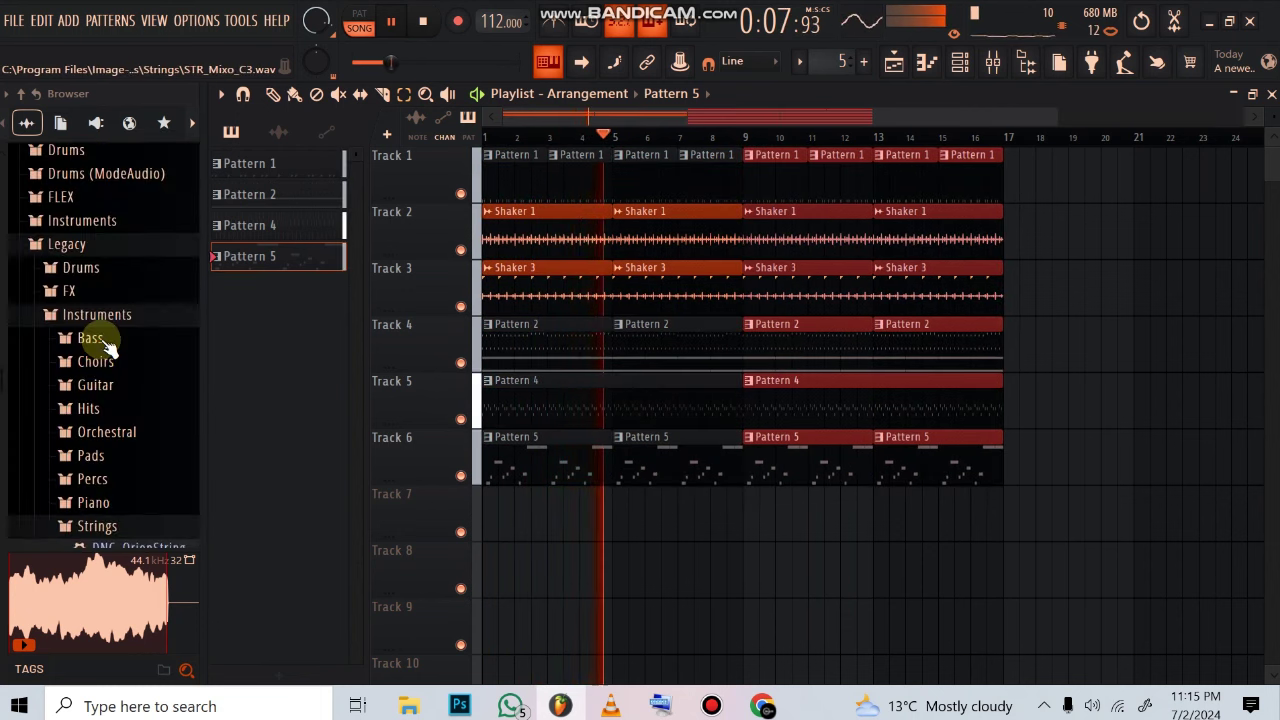
click(94, 251)
scroll(100, 276, up, 15)
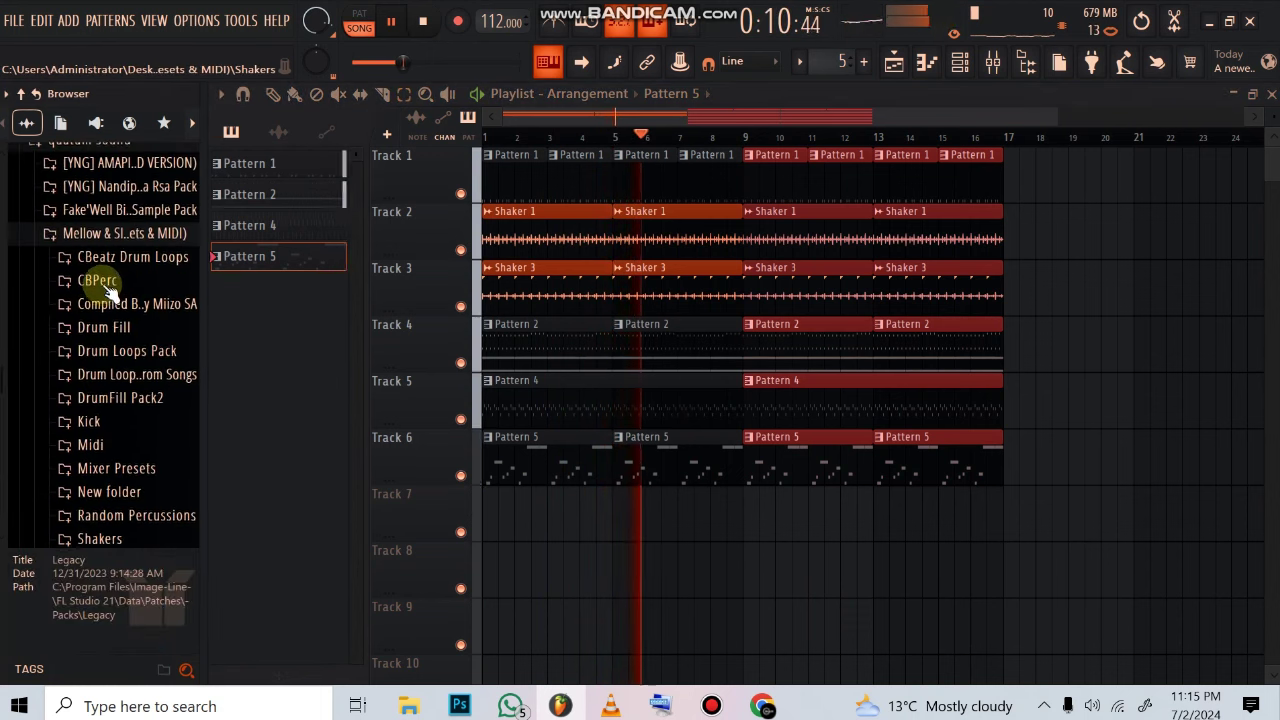
click(113, 236)
scroll(97, 300, up, 5)
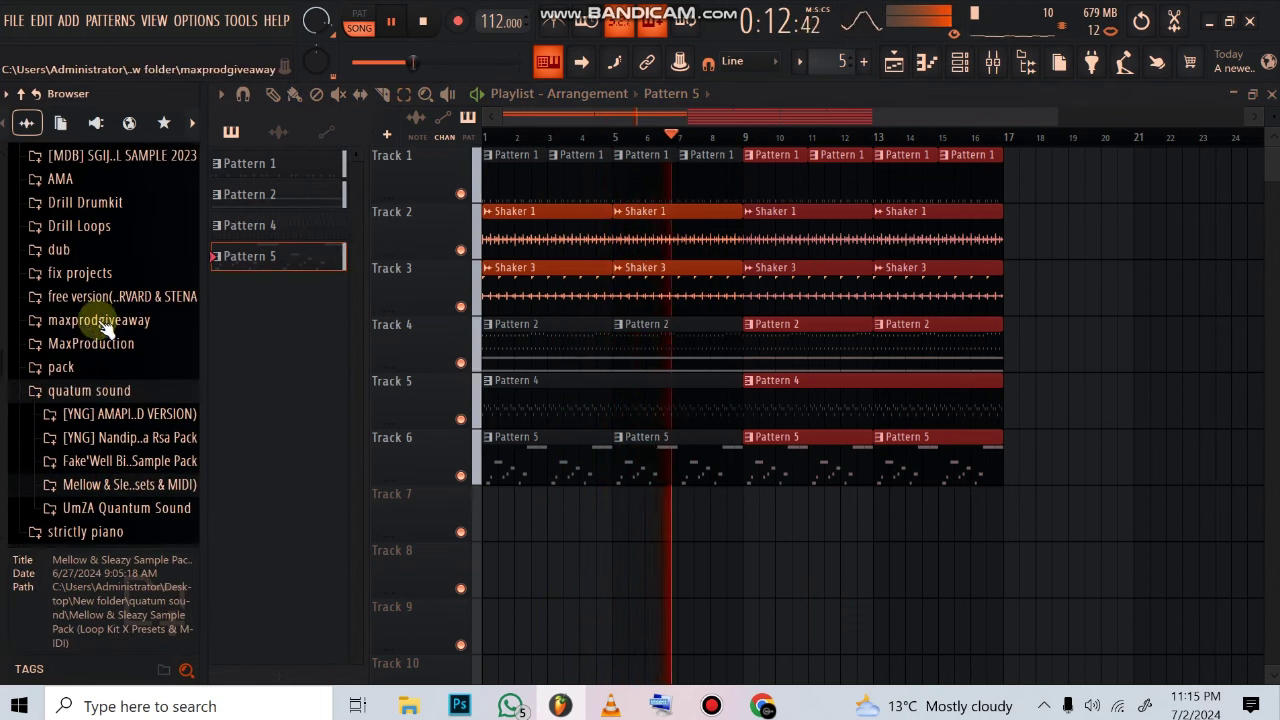
click(85, 392)
click(115, 296)
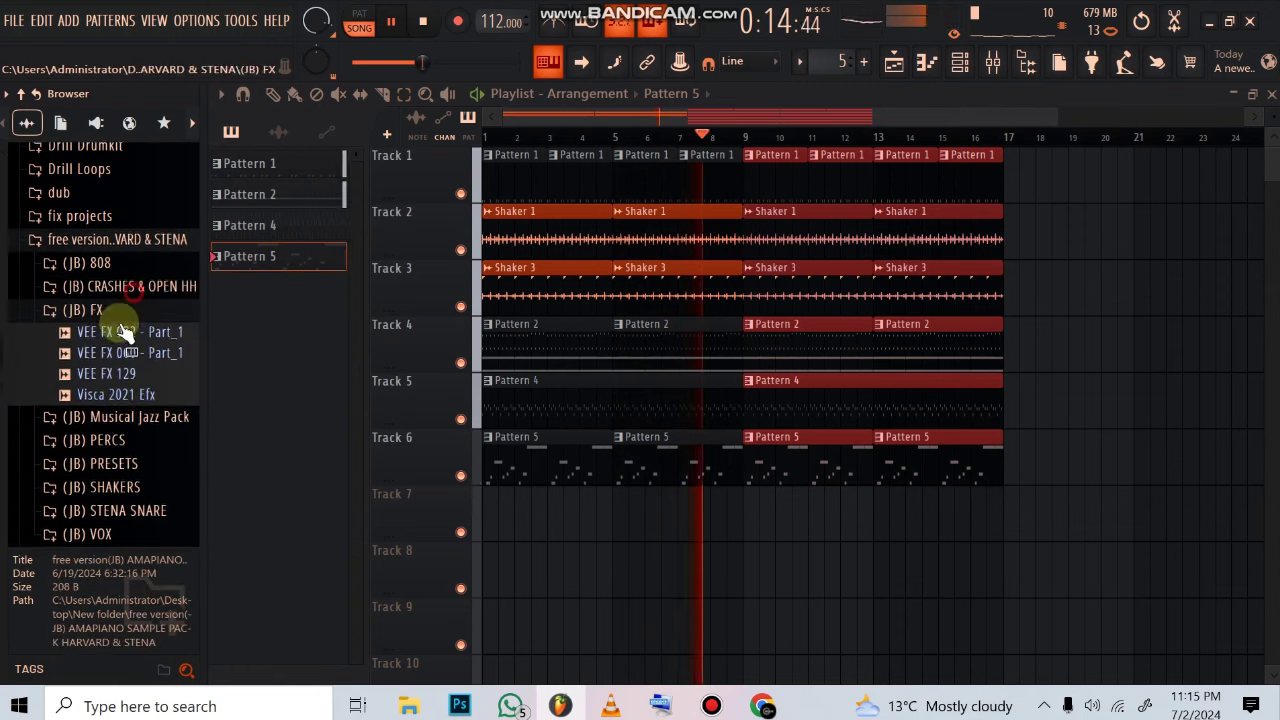
- Add the Visca 2021 Efx sample to Track 7, align its start with bar 1, and play the arrangement
drag(122, 384, 546, 500)
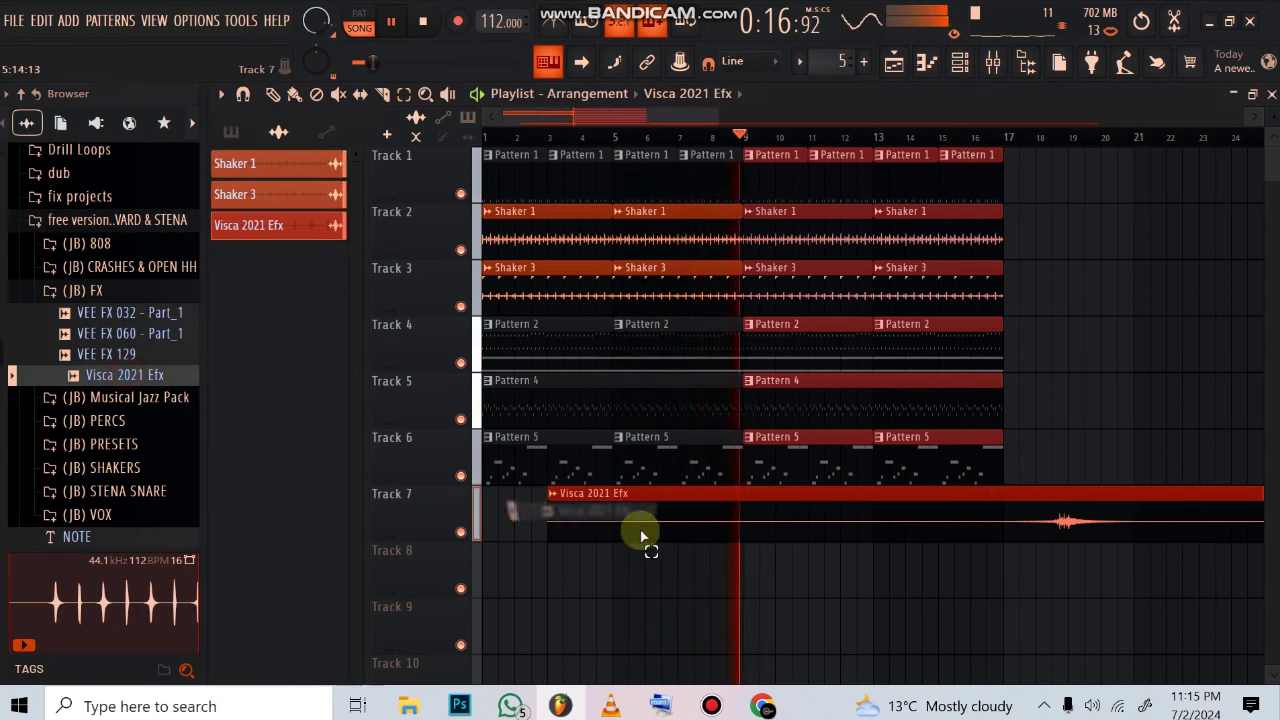
click(272, 93)
drag(646, 528, 451, 426)
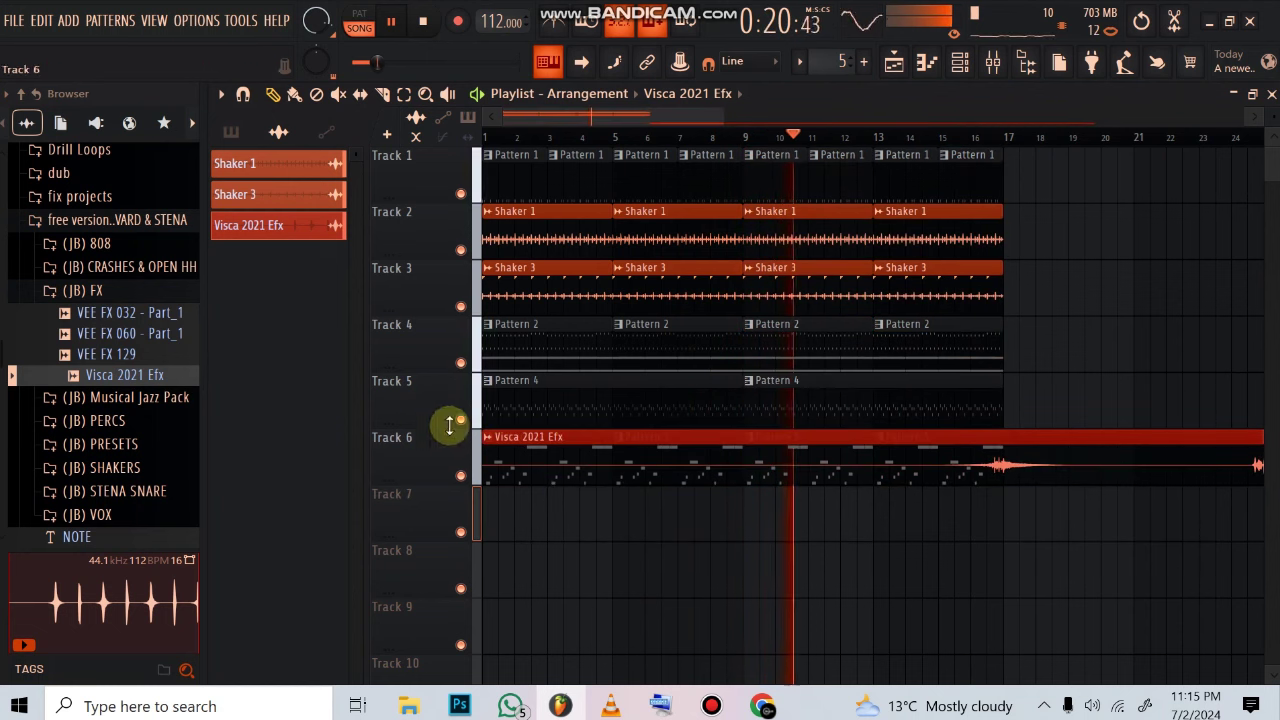
drag(501, 504, 498, 502)
key(space)
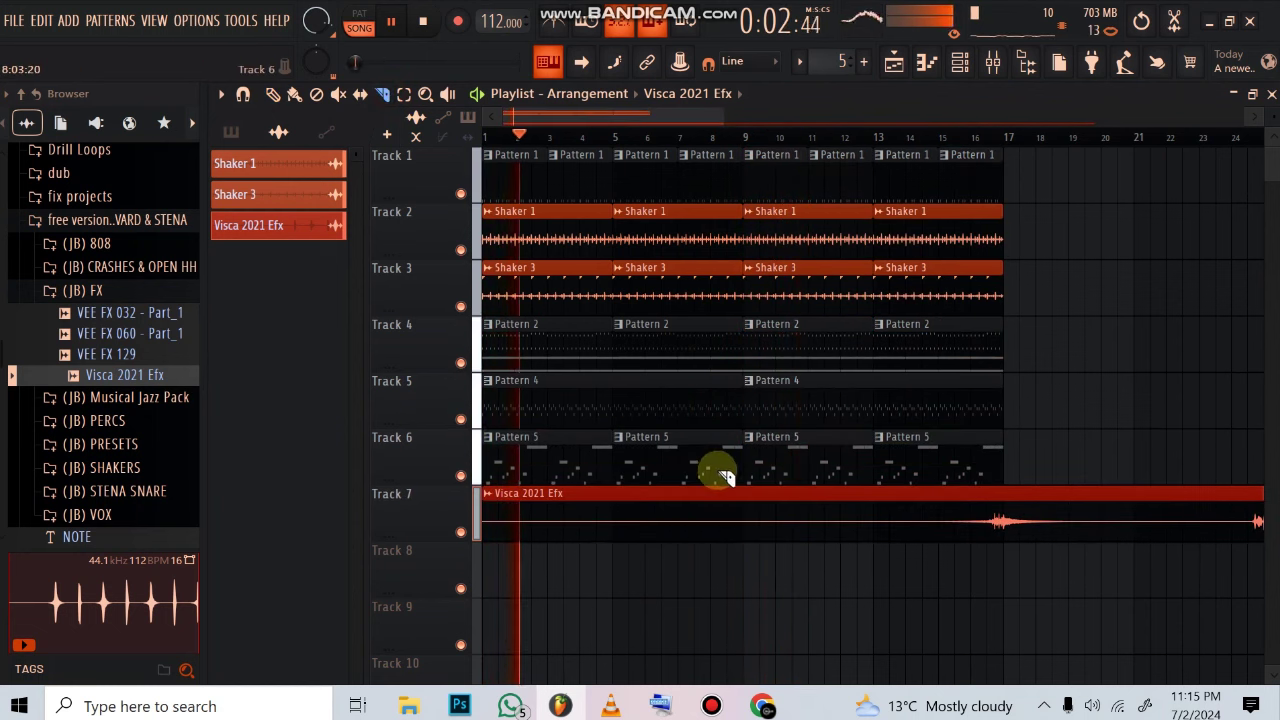
- Slice the Visca 2021 Efx clip at bar 9, delete the first part, move the remainder to bar 1, and listen from bar 8
drag(752, 503, 737, 549)
key(space)
click(276, 99)
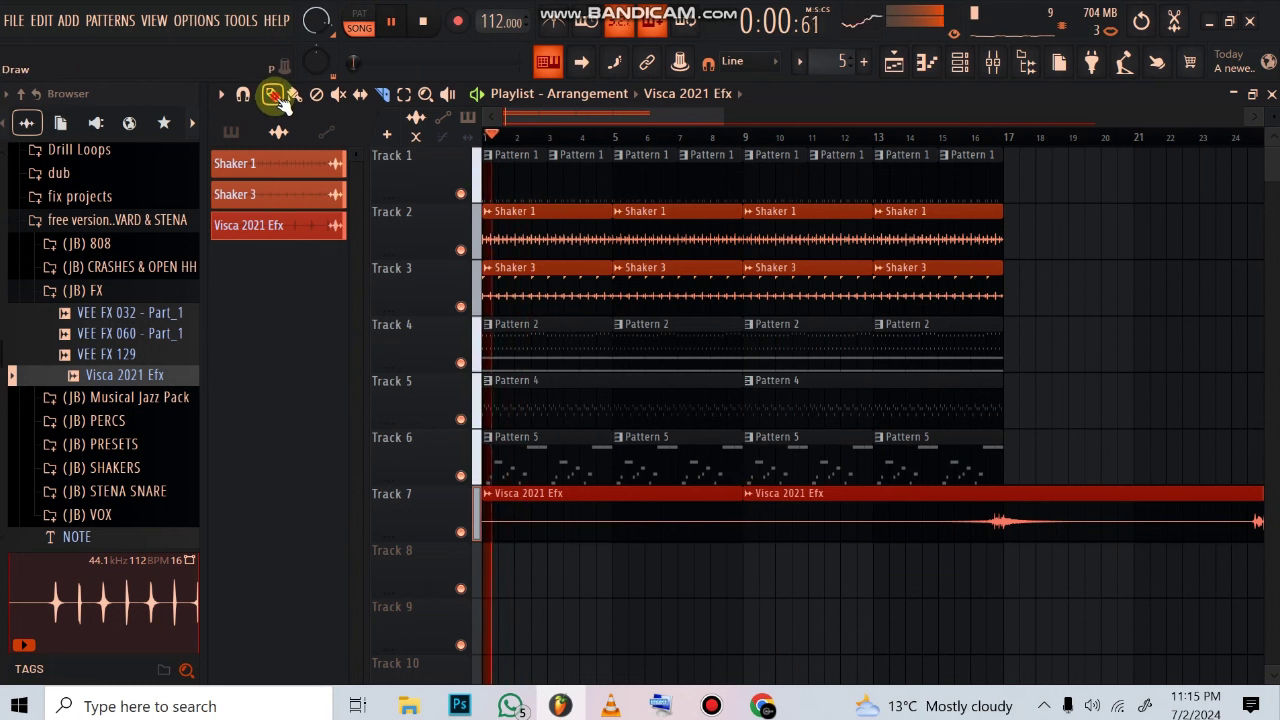
right_click(596, 493)
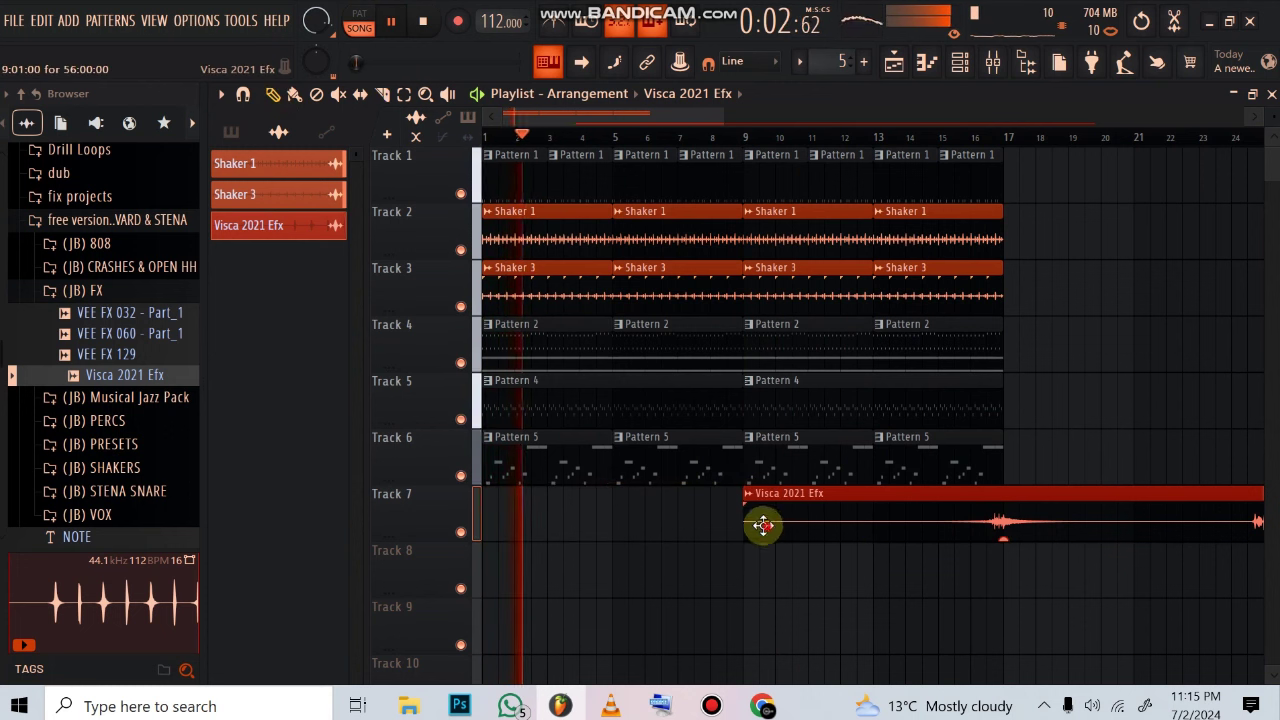
drag(763, 525, 434, 500)
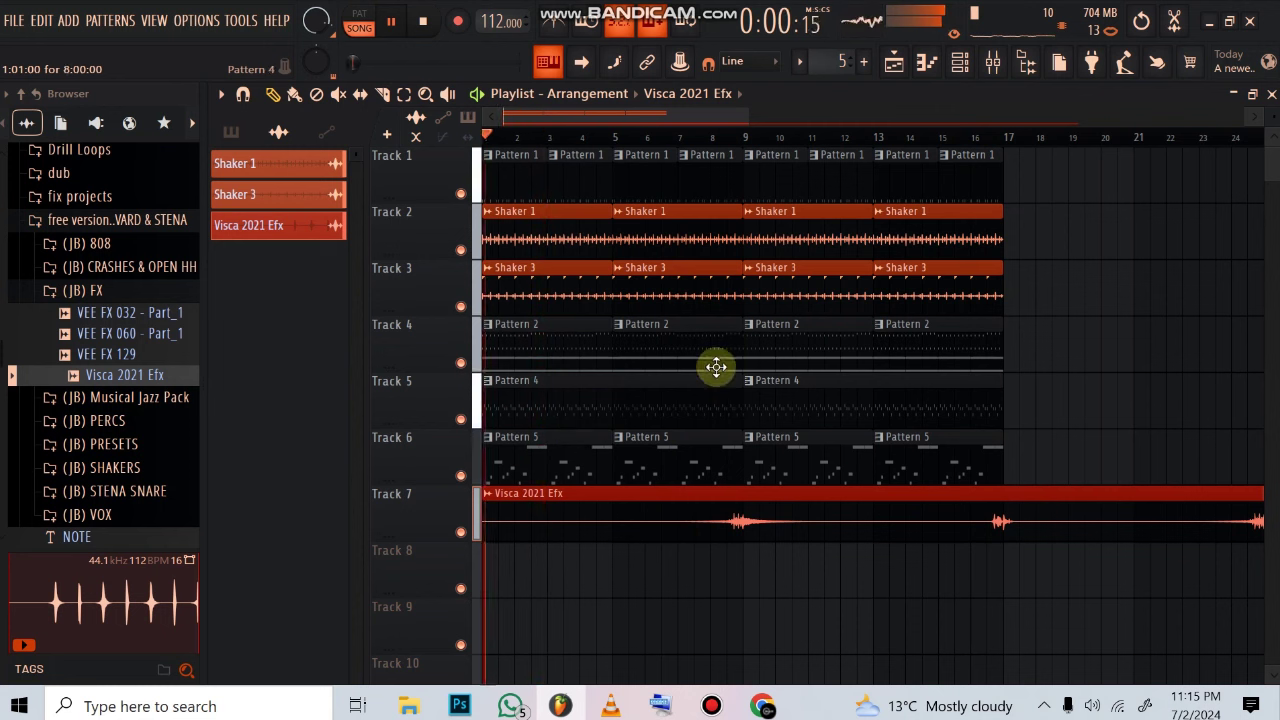
click(714, 137)
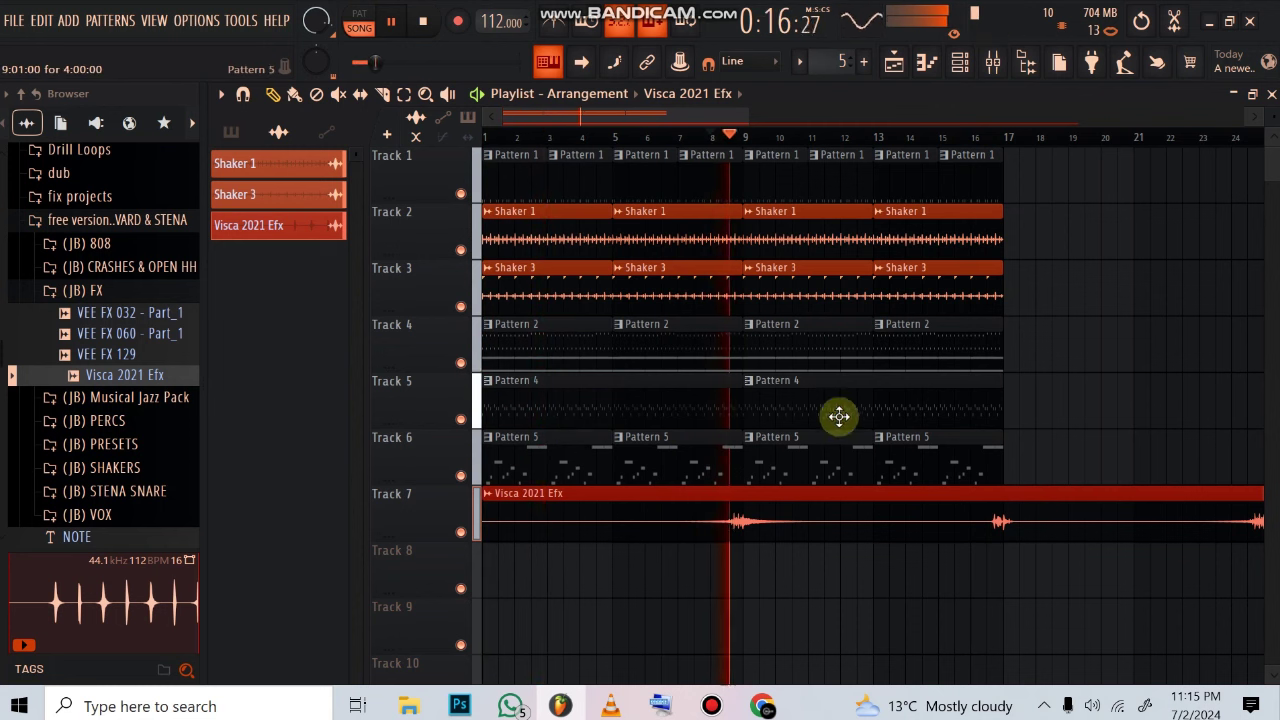
- Create Pattern 6, place two four-bar clips of it on Track 8 at bars 9 and 13, and stop playback
scroll(825, 72, up, 1)
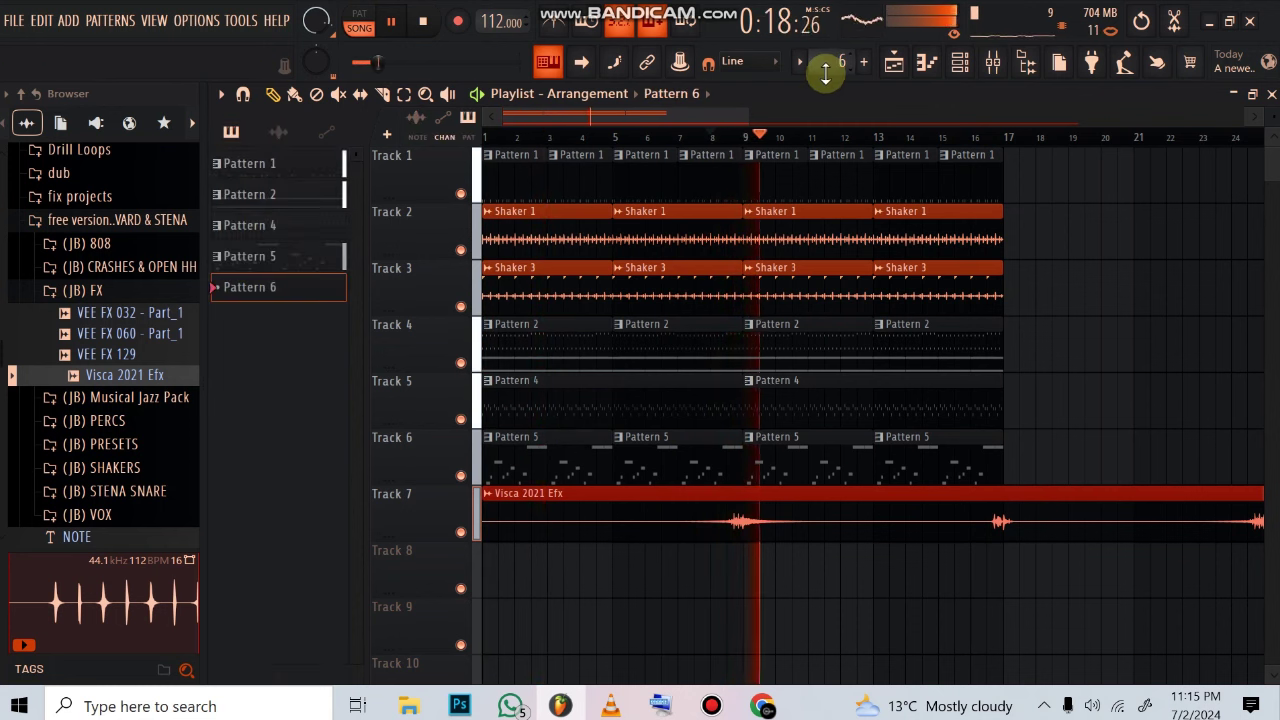
click(766, 585)
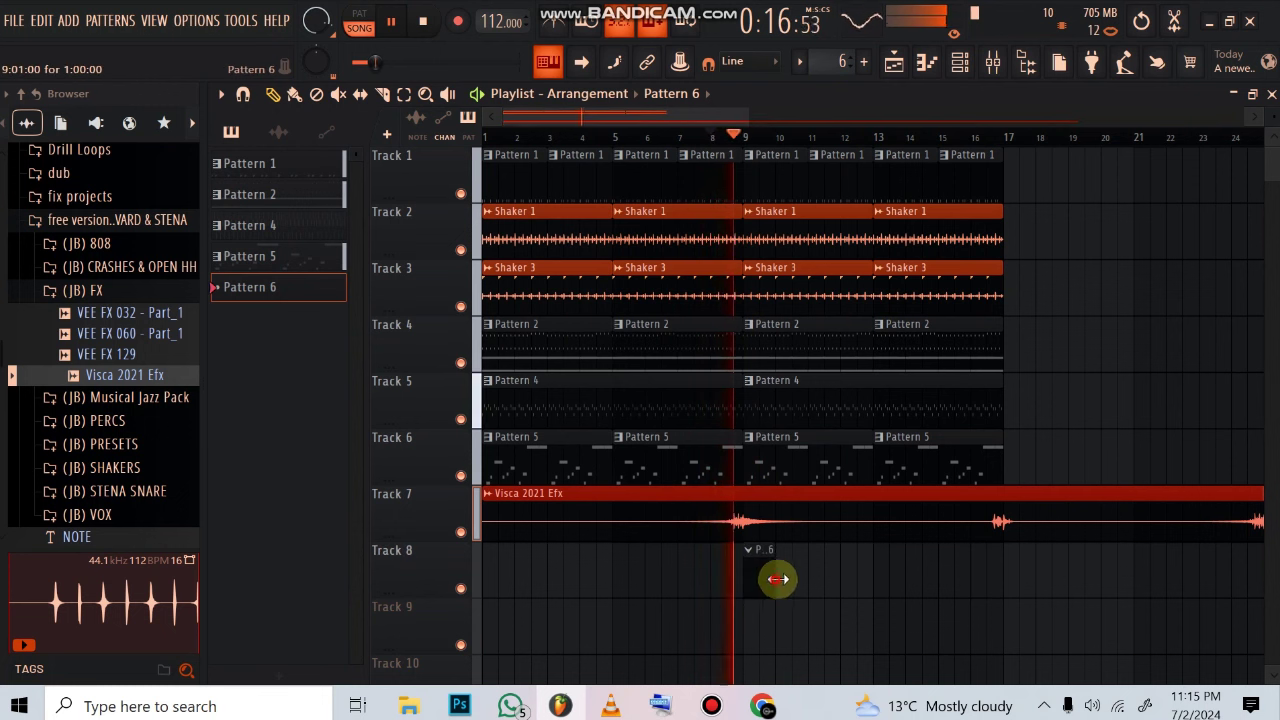
drag(778, 579, 866, 594)
click(889, 590)
key(space)
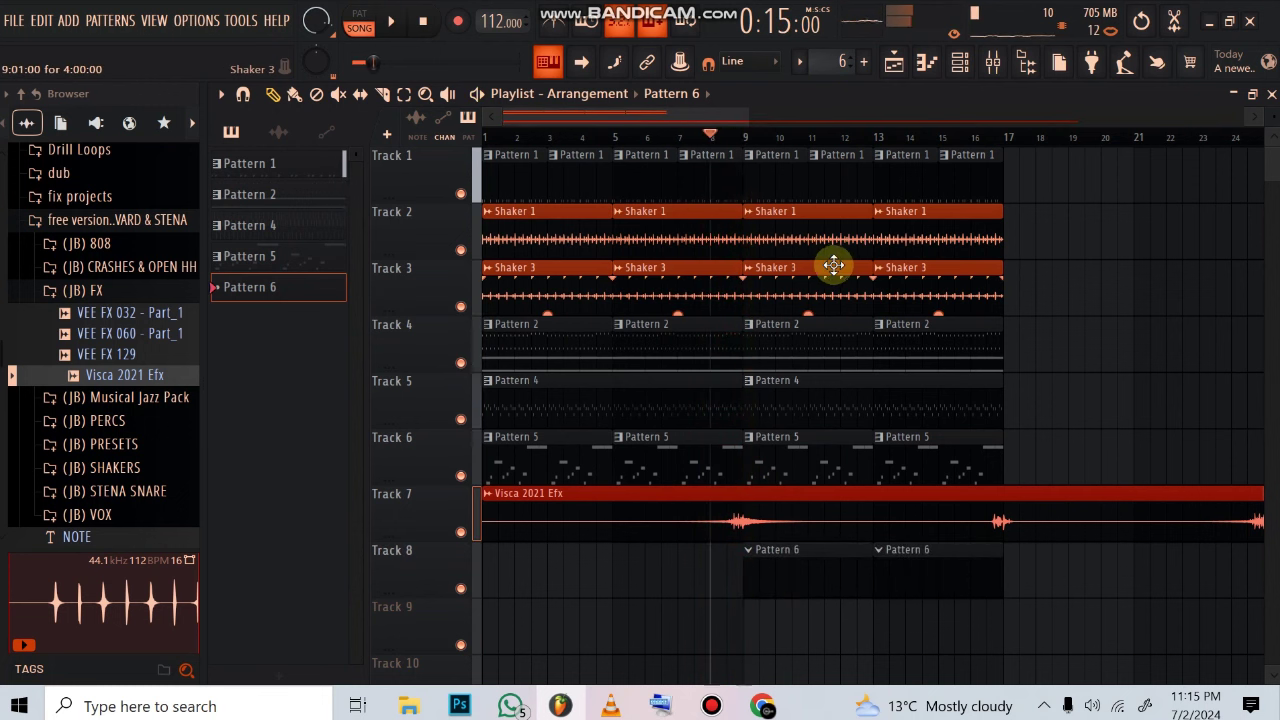
- Add a Fruity DX10 channel to the channel rack and load its Log Drum preset
click(963, 62)
click(342, 268)
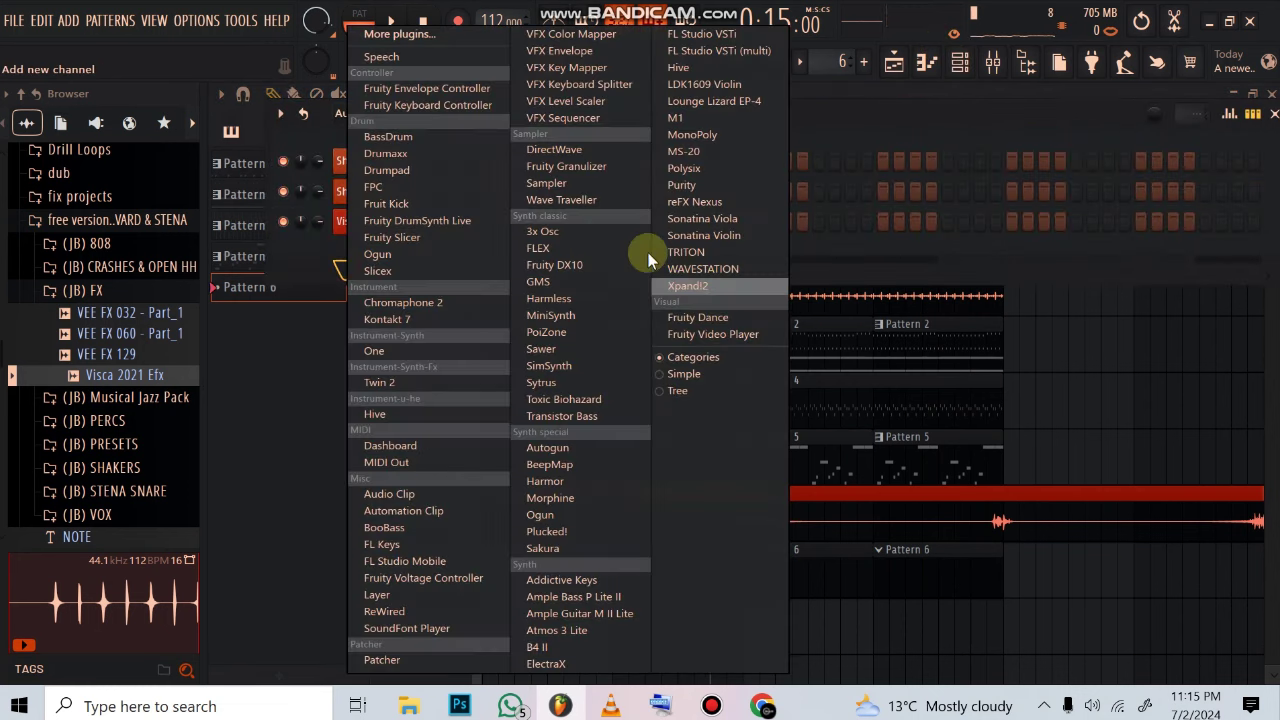
click(634, 264)
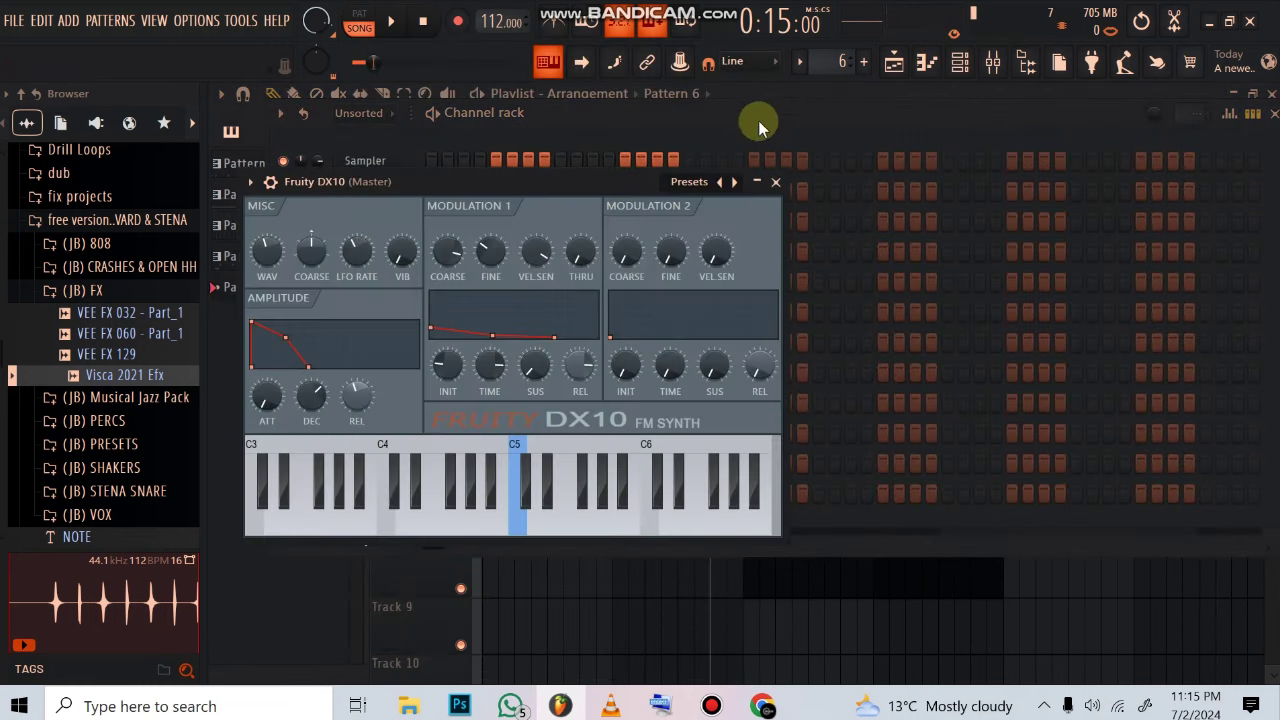
click(678, 188)
click(712, 646)
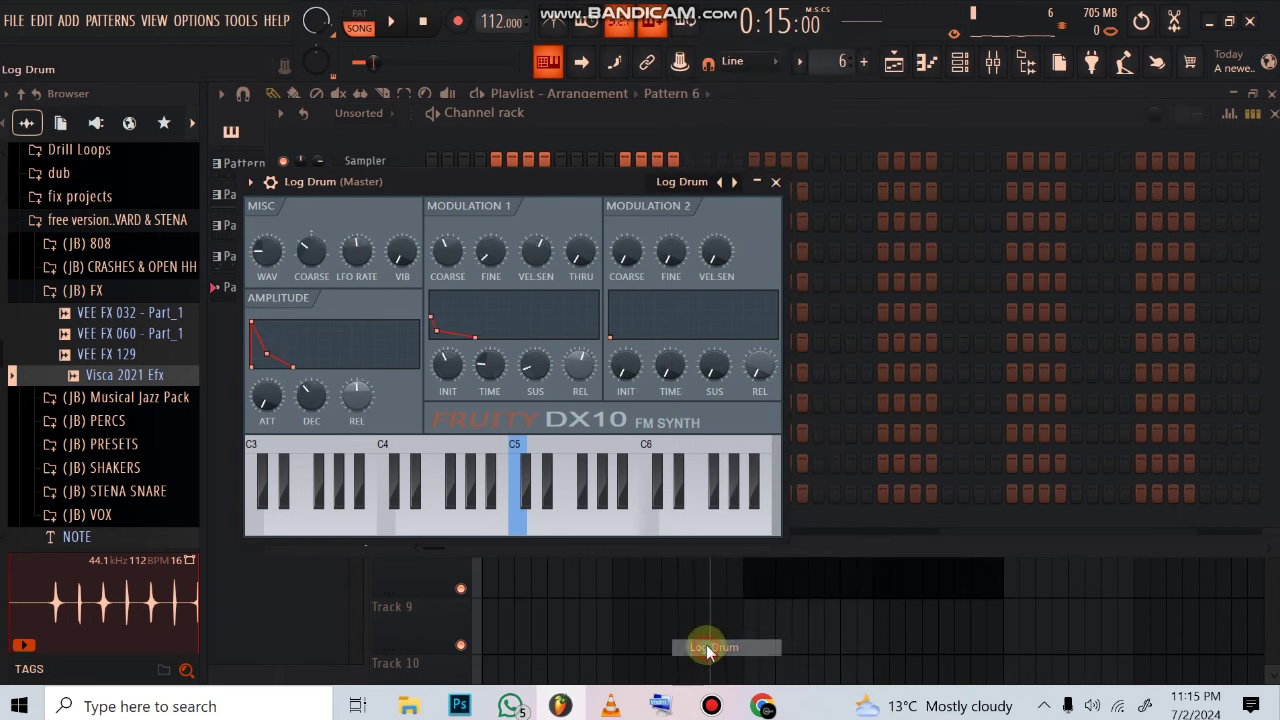
- Route the Log Drum channel to mixer track 1 and select that mixer track
click(272, 183)
click(312, 220)
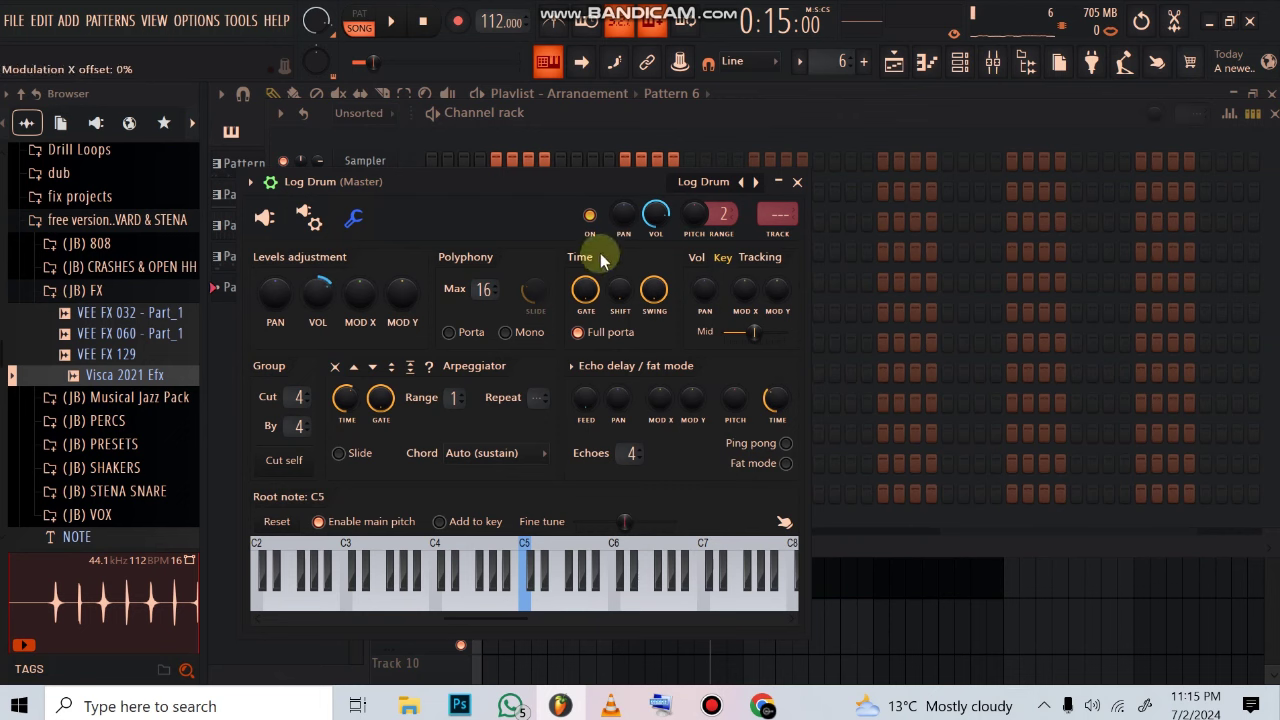
click(759, 240)
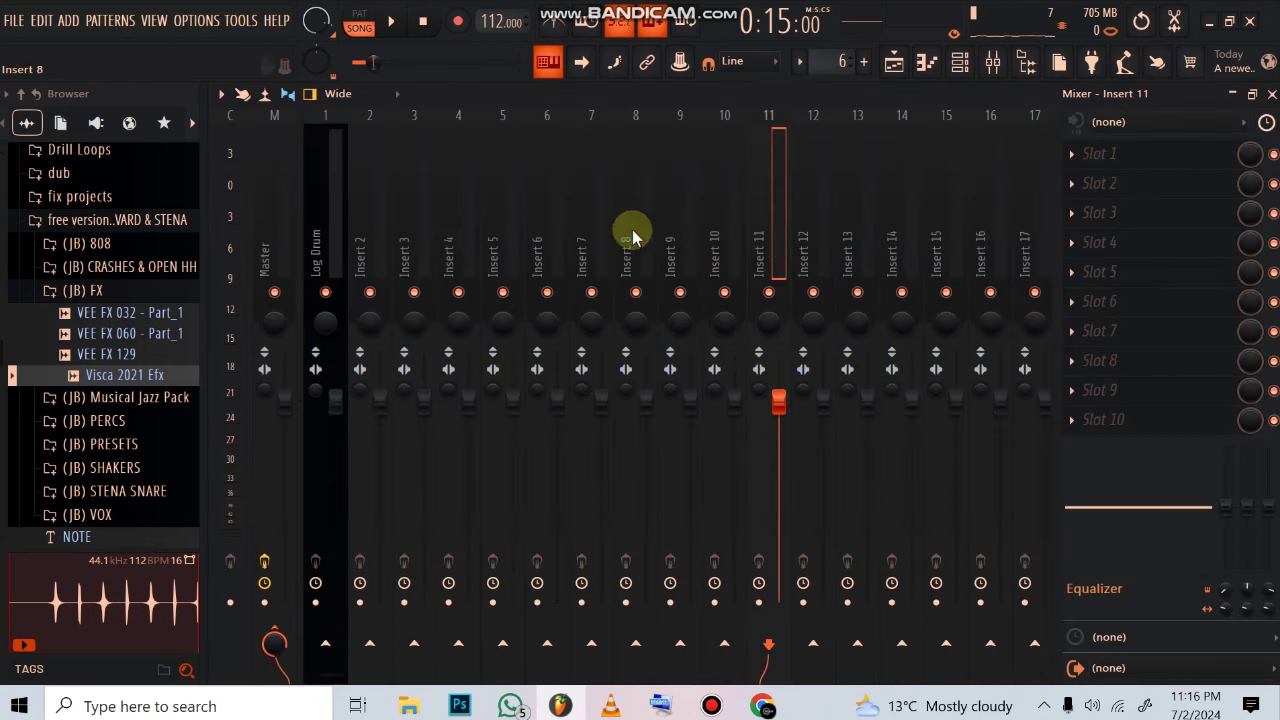
click(340, 233)
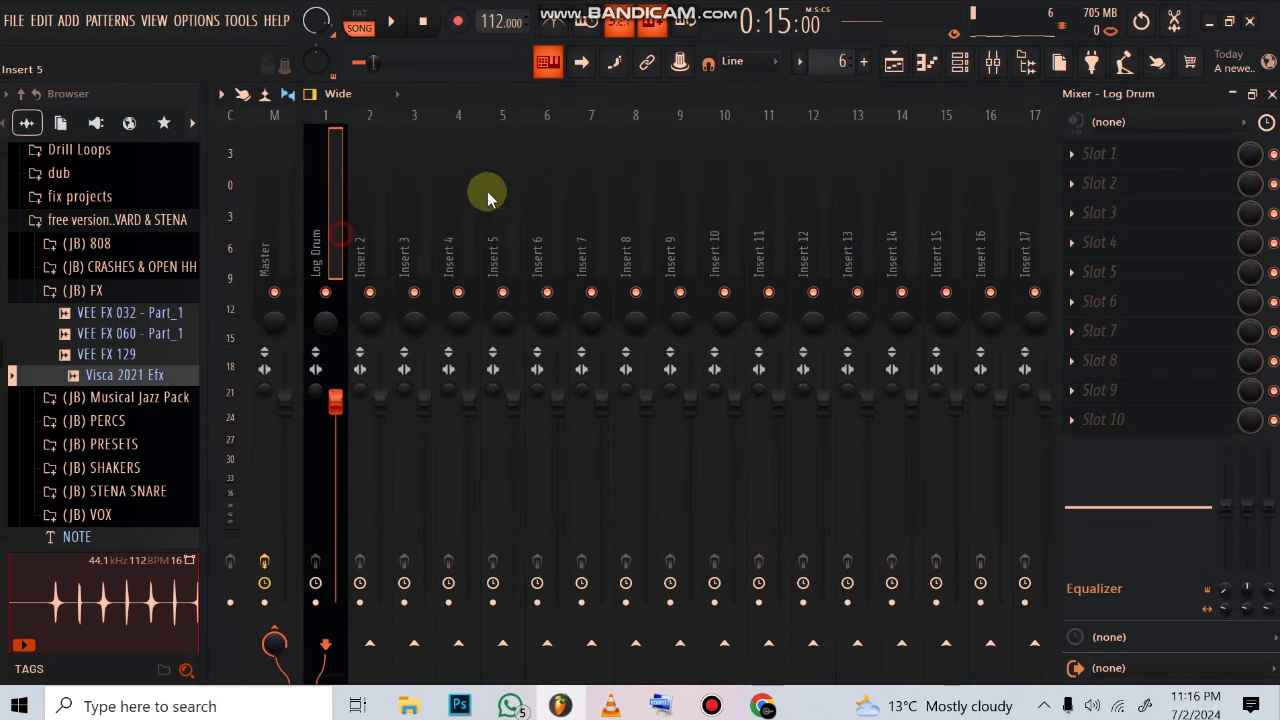
- Load Fruity Fast Dist into the first effect slot of the Log Drum mixer track, and select the Master track
click(1130, 153)
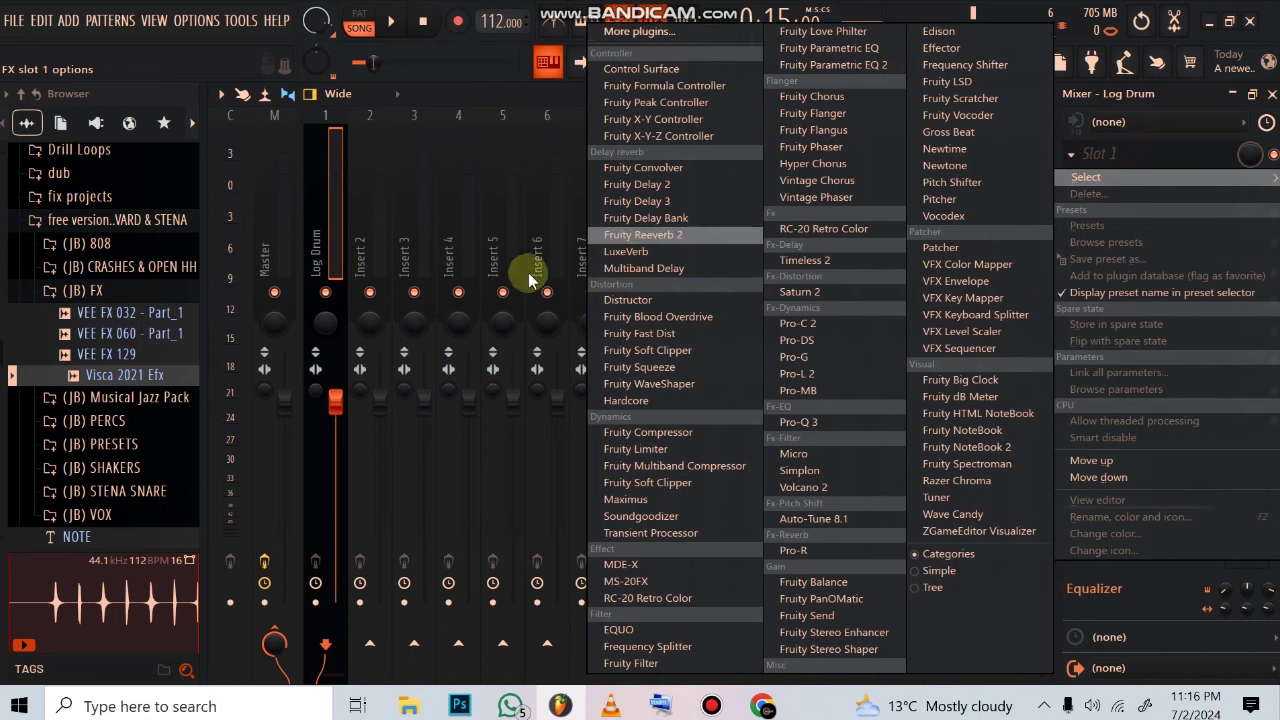
click(668, 336)
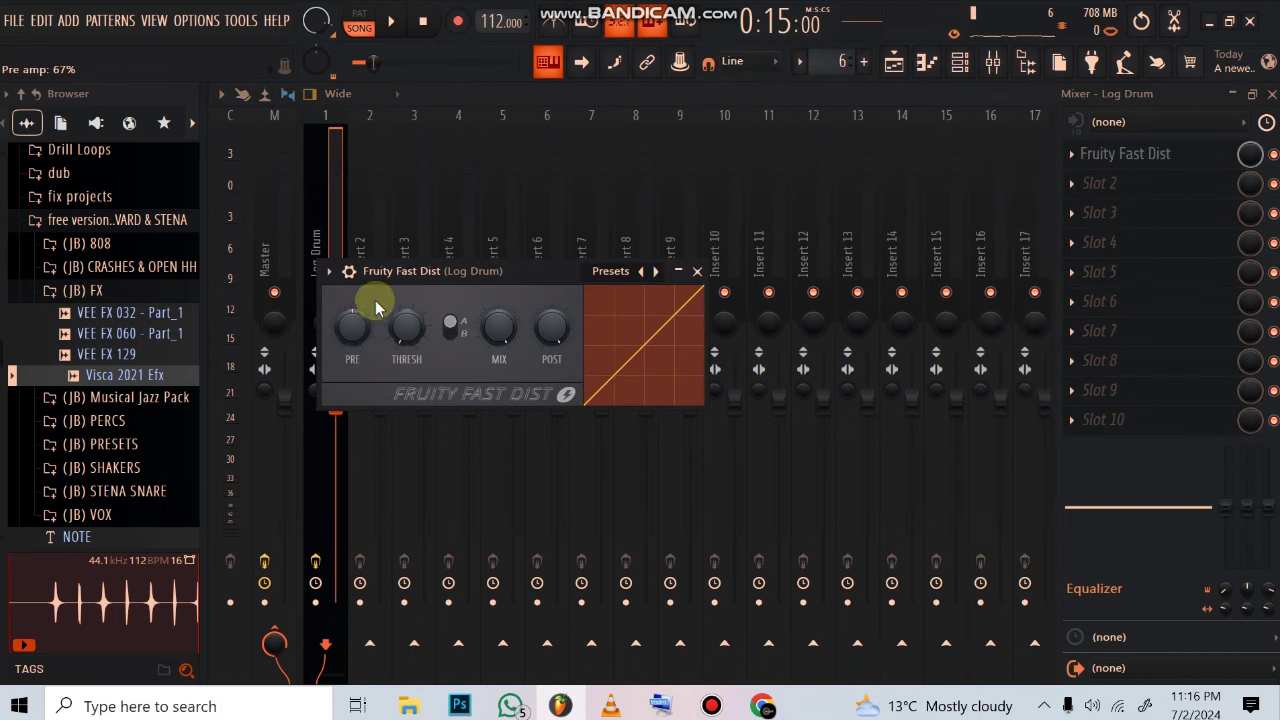
click(288, 256)
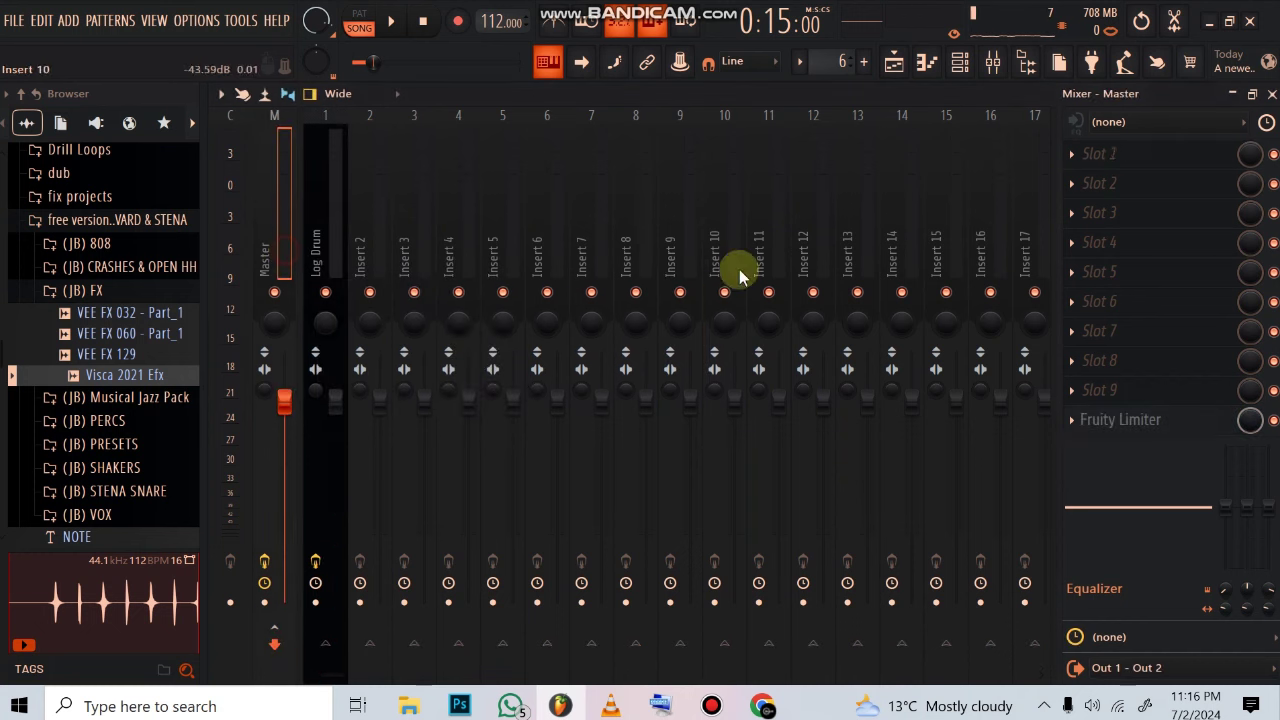
- Replace the Fruity Limiter on the Master track with Fruity Soft Clipper
click(1082, 428)
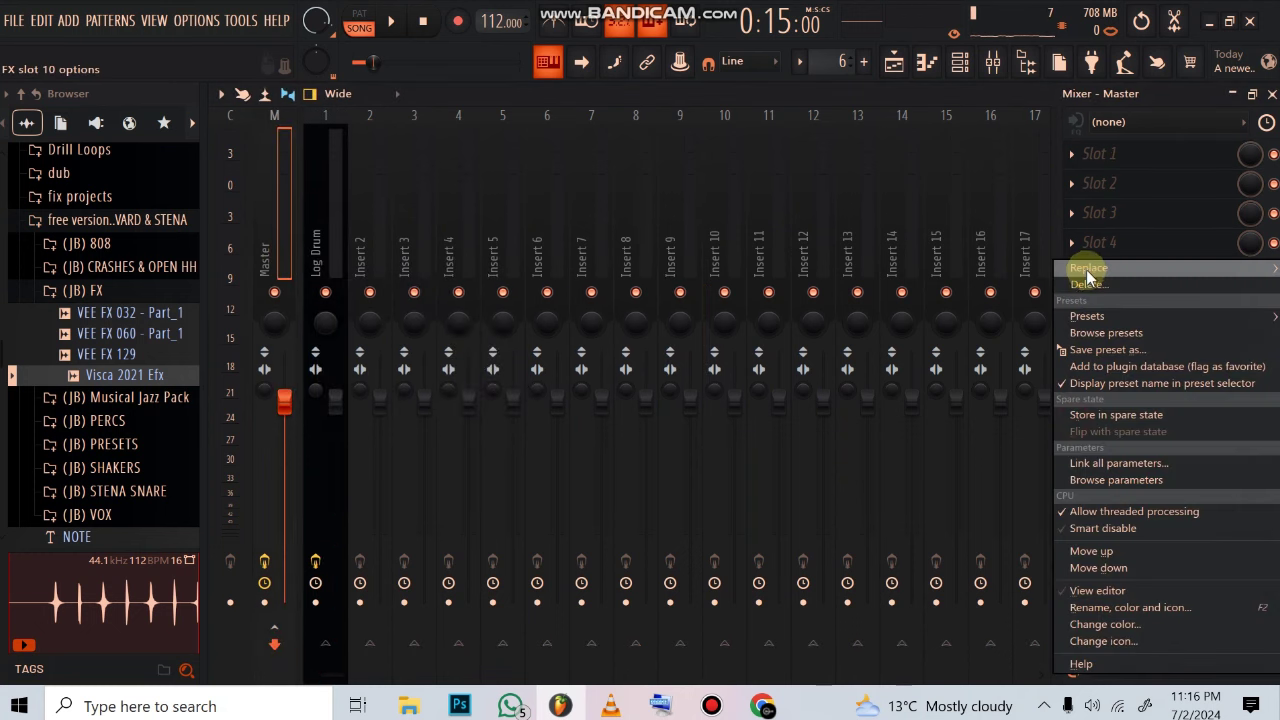
mouse_move(1082, 267)
click(655, 352)
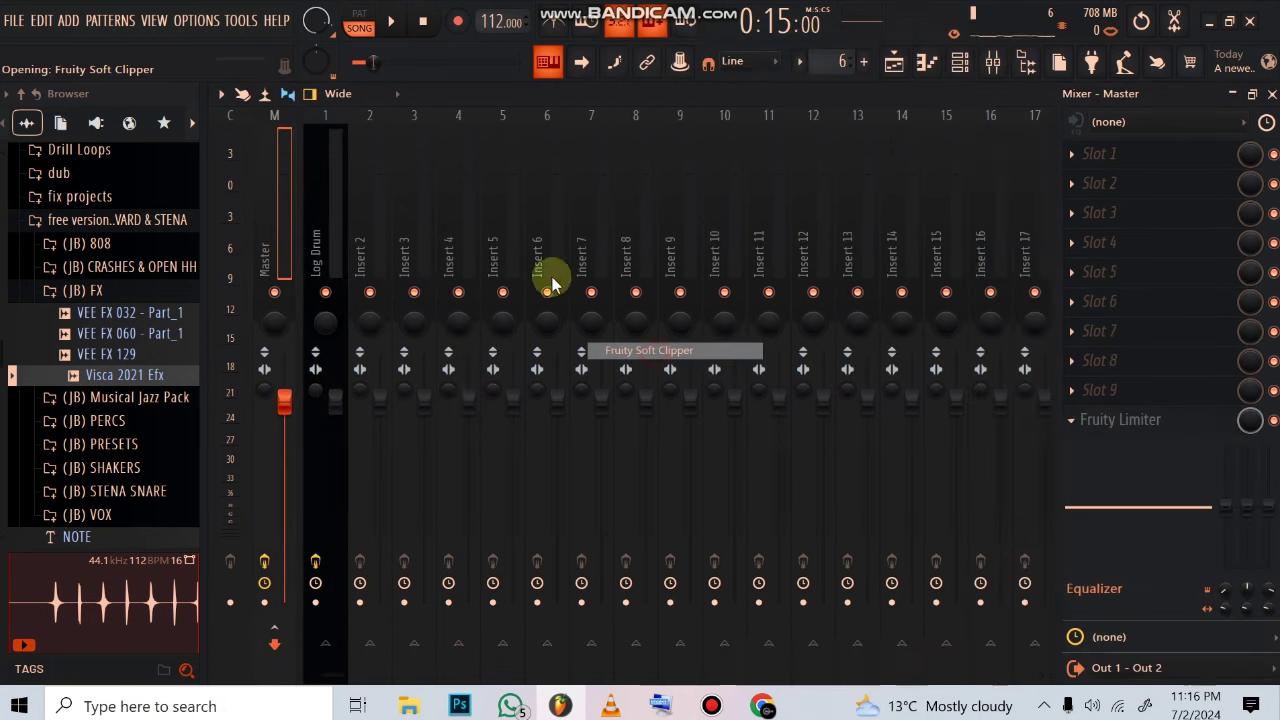
- Copy the eFlute notes from Pattern 5 into the Log Drum channel of Pattern 6 and start playback
click(892, 62)
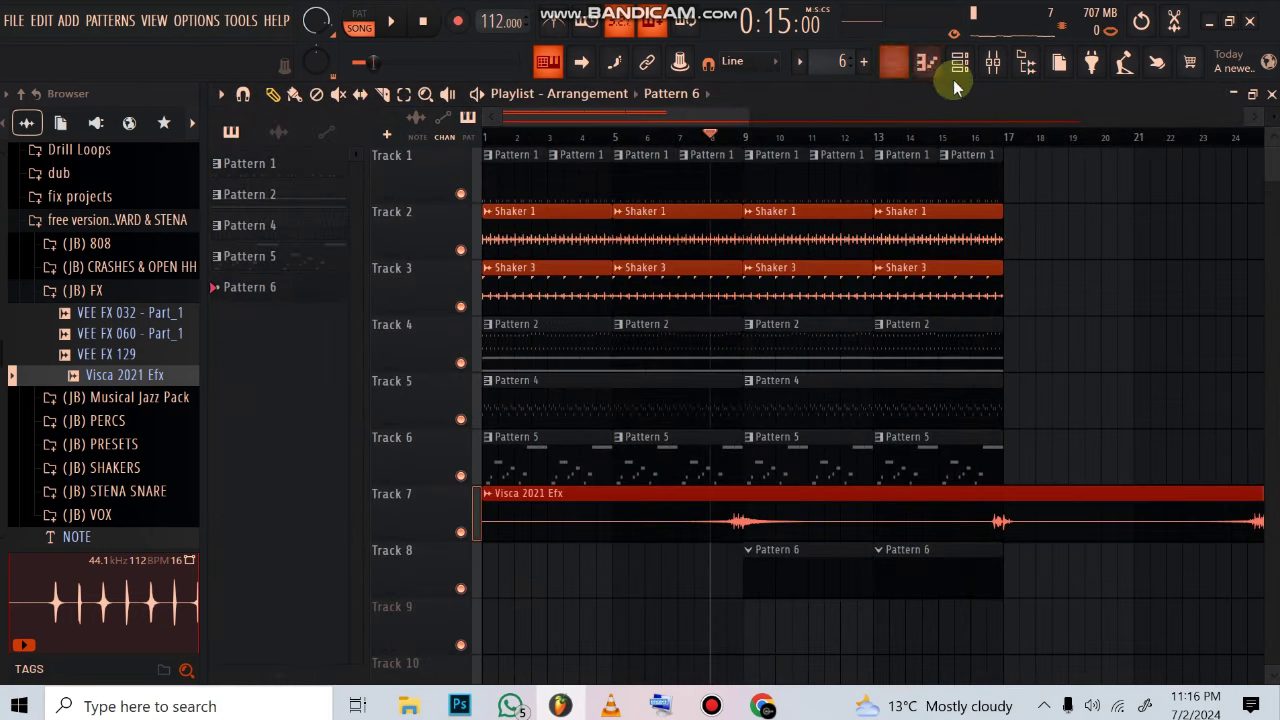
click(857, 467)
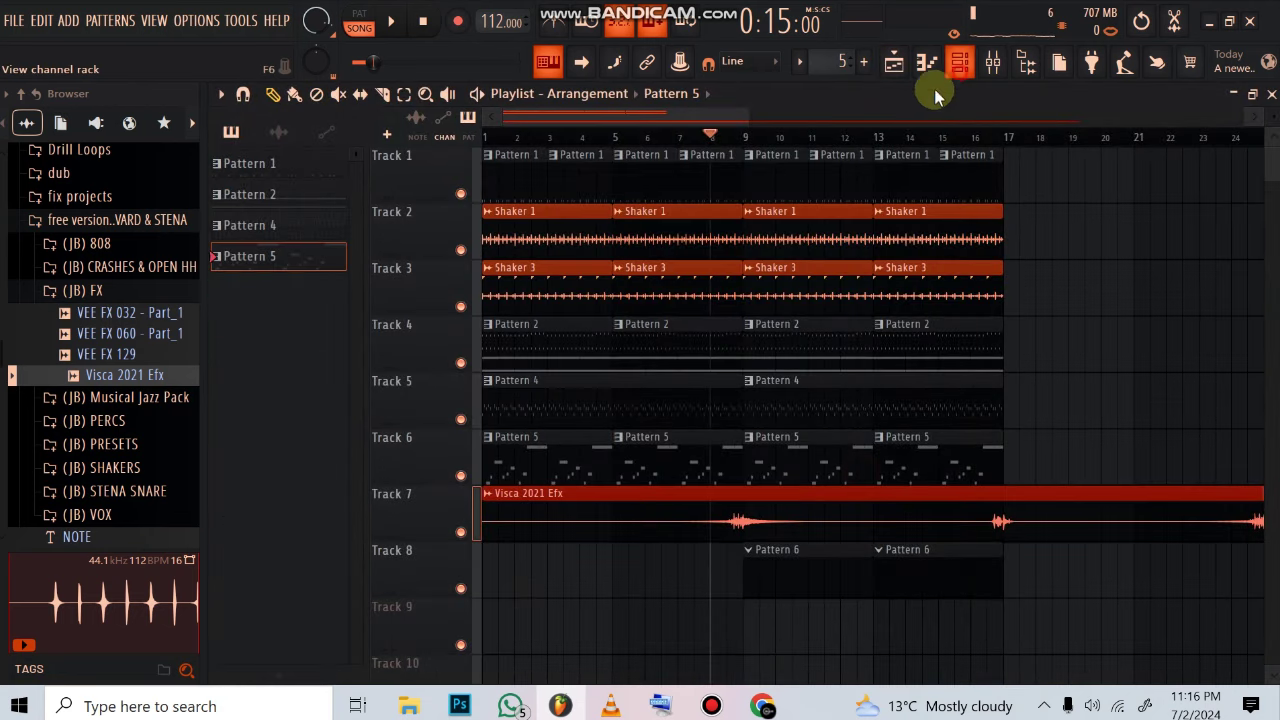
click(958, 63)
right_click(366, 463)
click(681, 461)
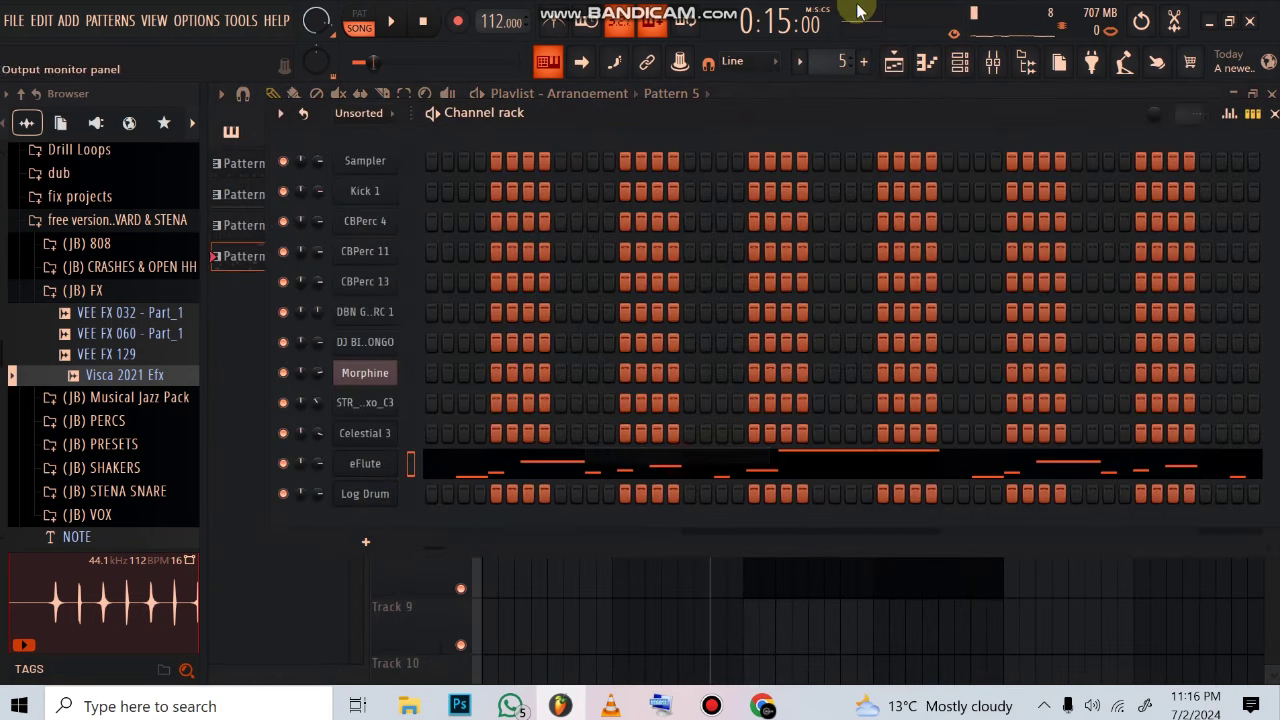
scroll(822, 72, up, 1)
right_click(366, 493)
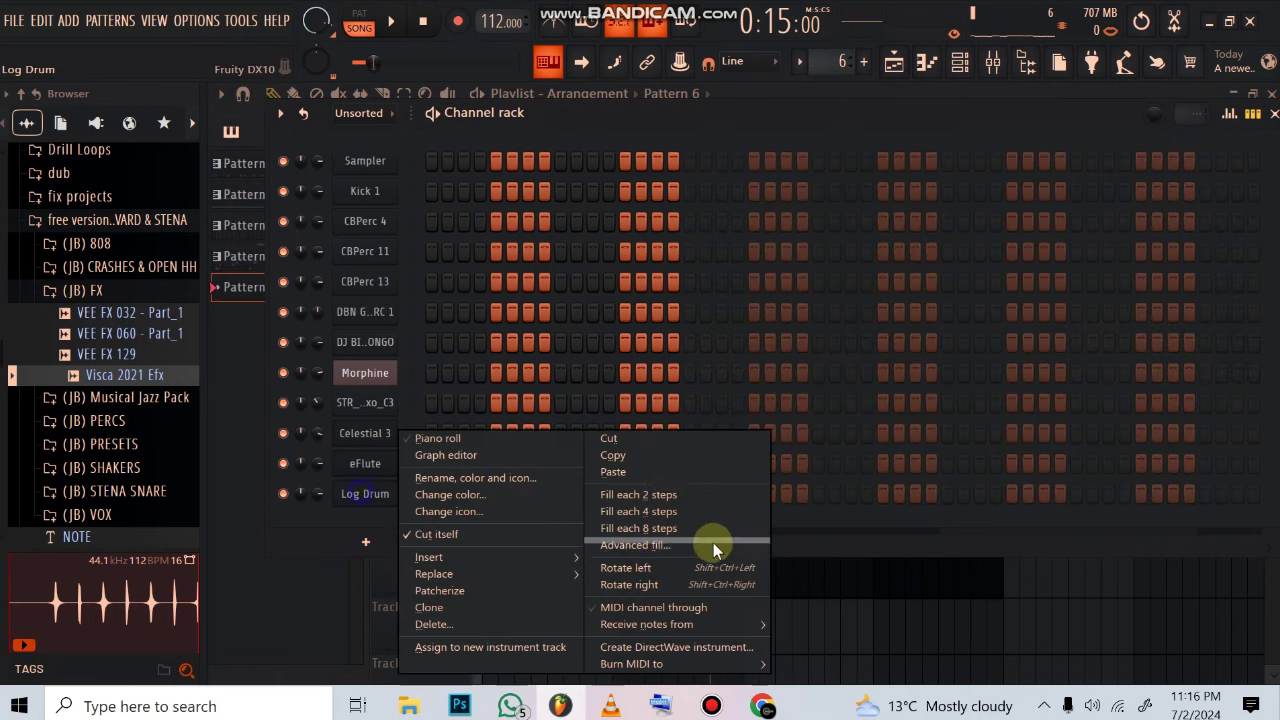
click(626, 475)
key(space)
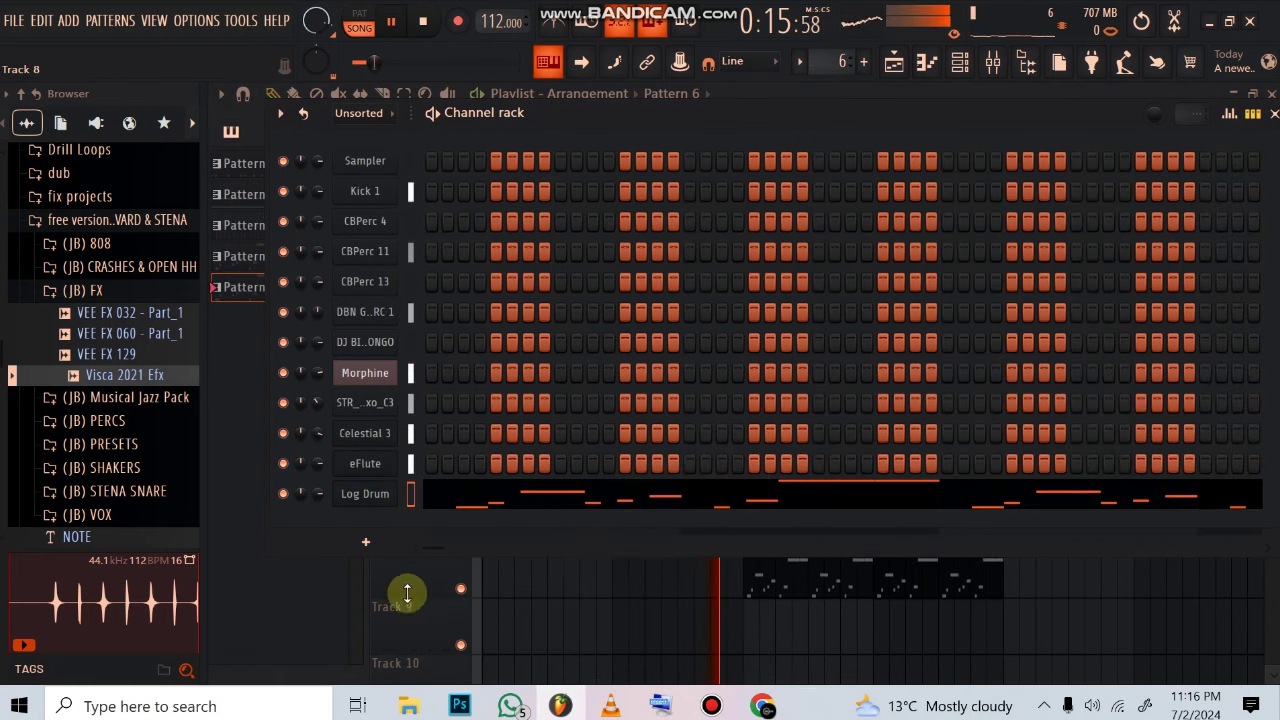
- Open the Log Drum notes in the piano roll and delete the second F#3 and the G3 in bar 1
click(482, 493)
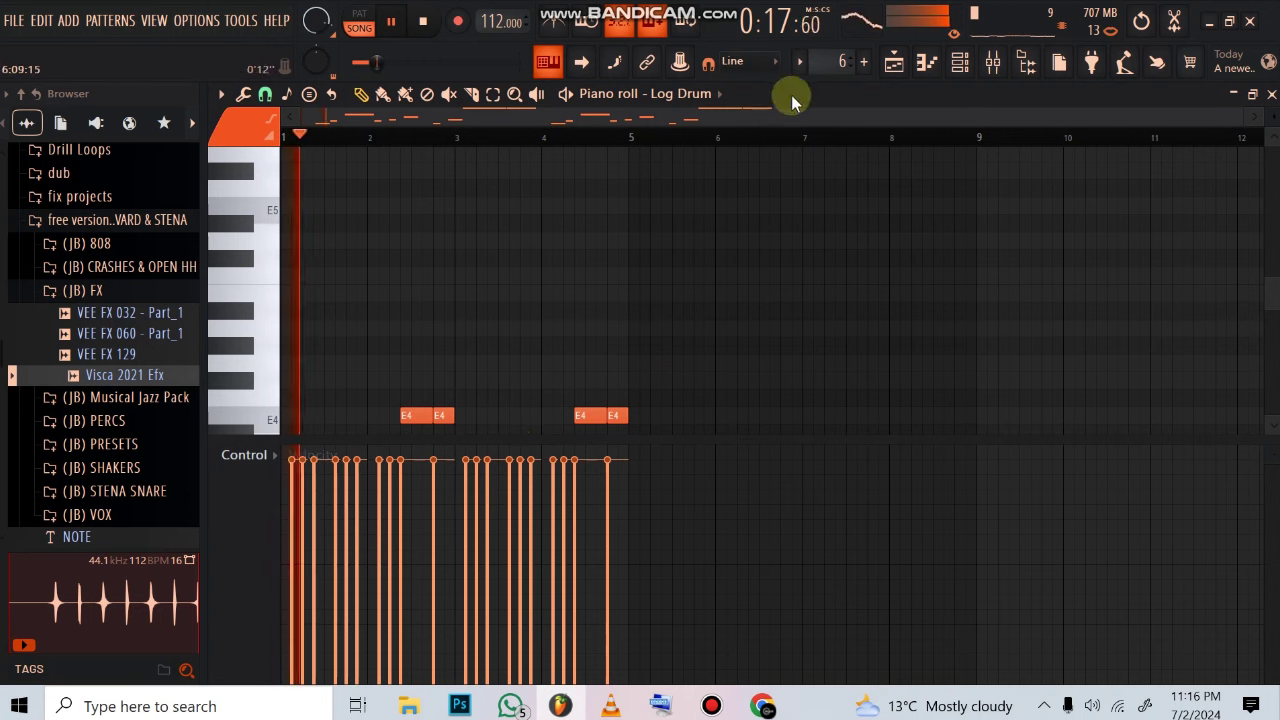
scroll(634, 157, down, 5)
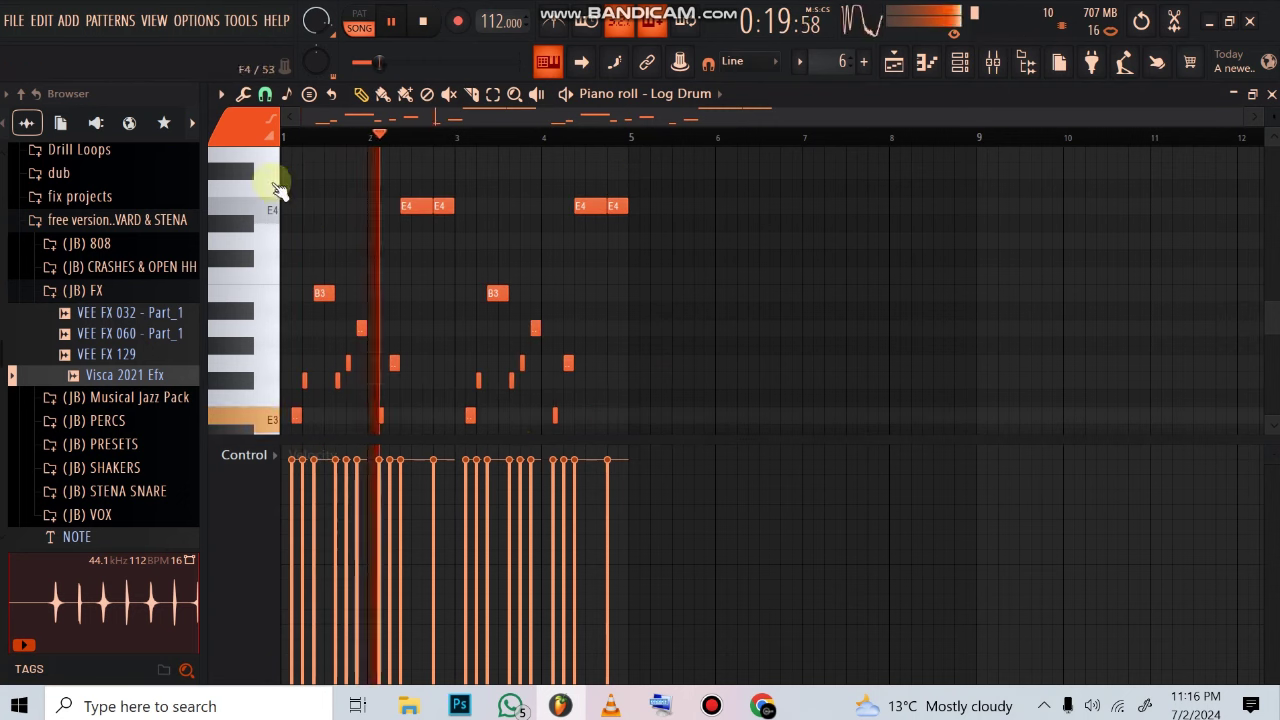
scroll(306, 137, up, 6)
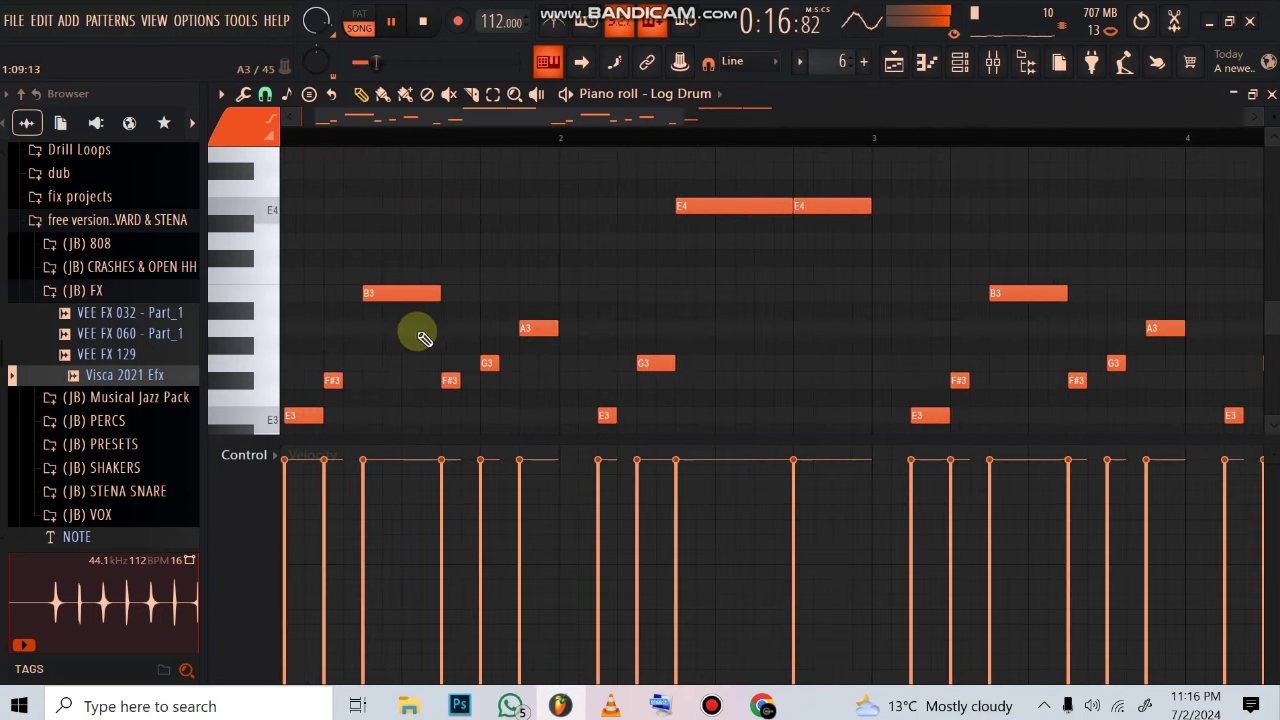
right_click(450, 380)
right_click(489, 362)
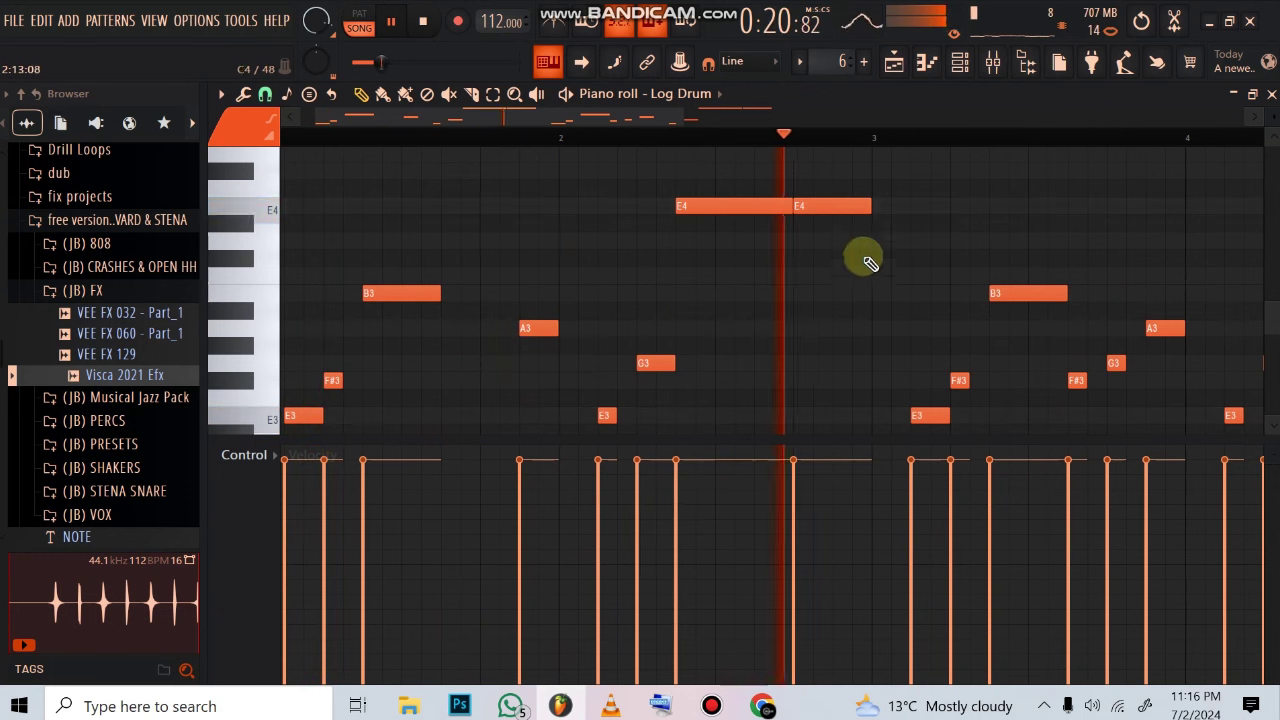
- Try the Log Drum notes one octave lower, and shift them back up an octave
scroll(700, 130, down, 1)
key(space)
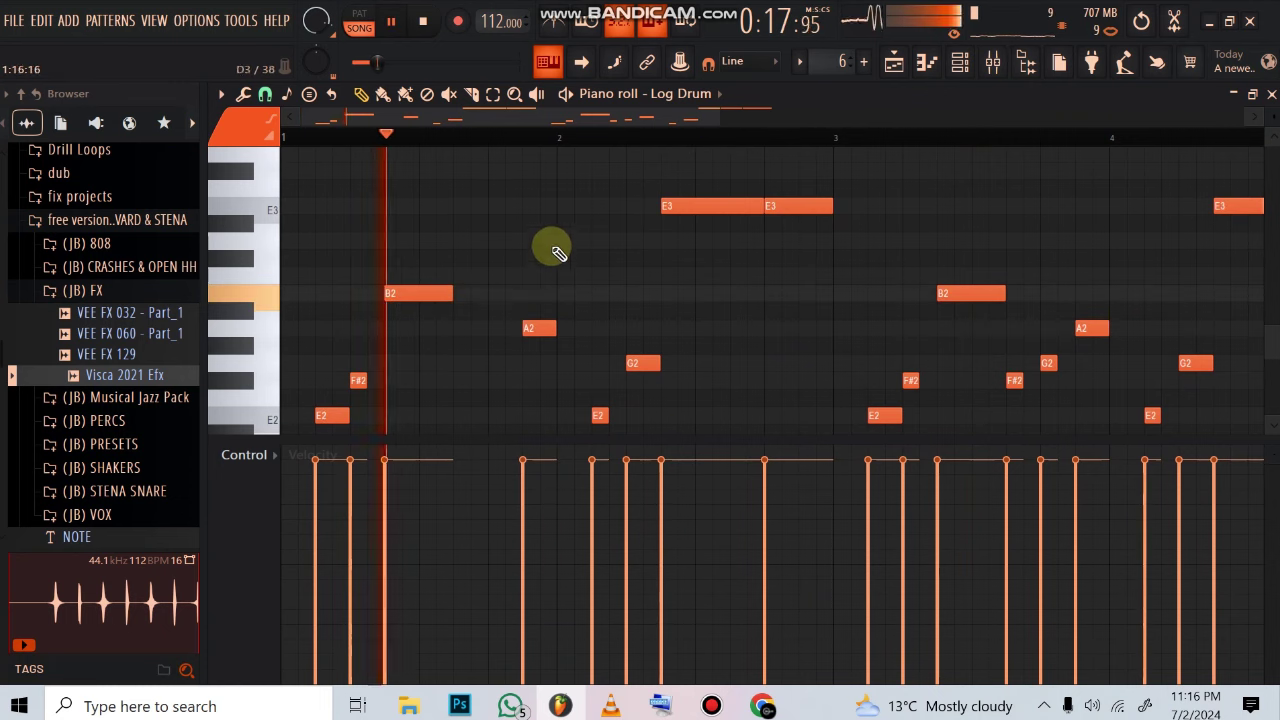
key(ctrl+Up)
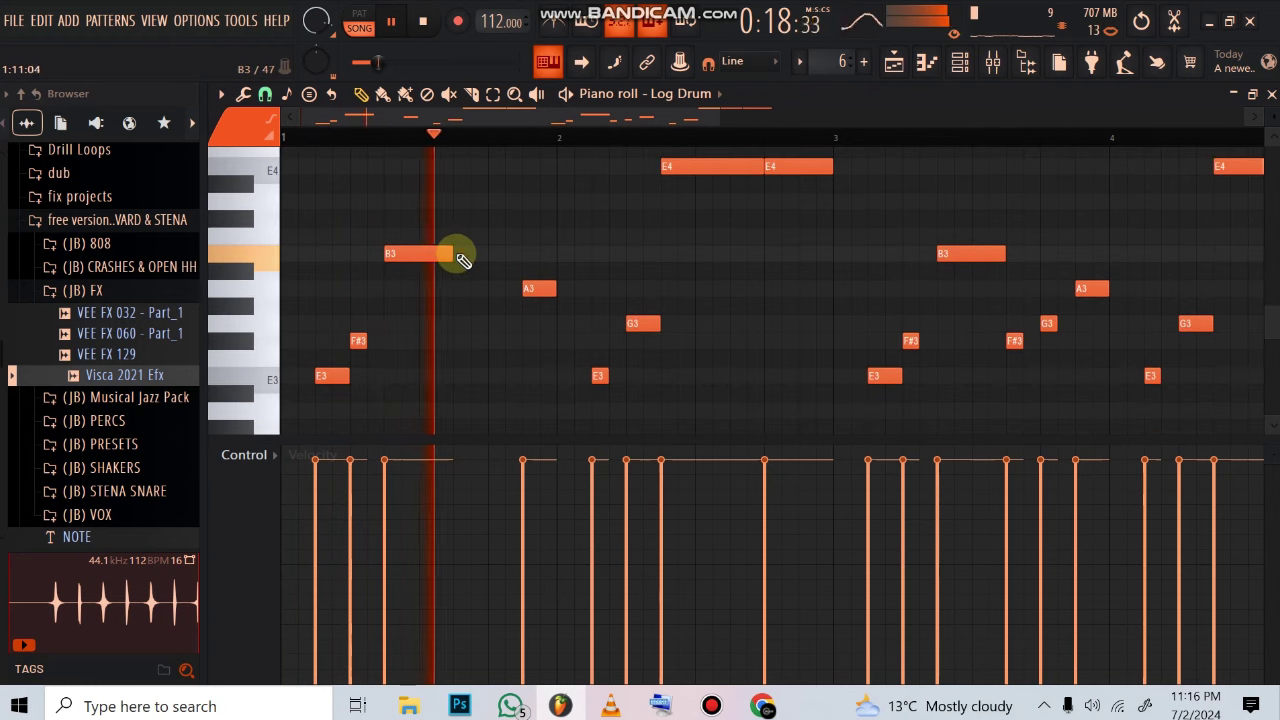
- Replace the A3 note at the end of bar 1 with a one-step D3 note at the start of bar 2
scroll(510, 275, down, 2)
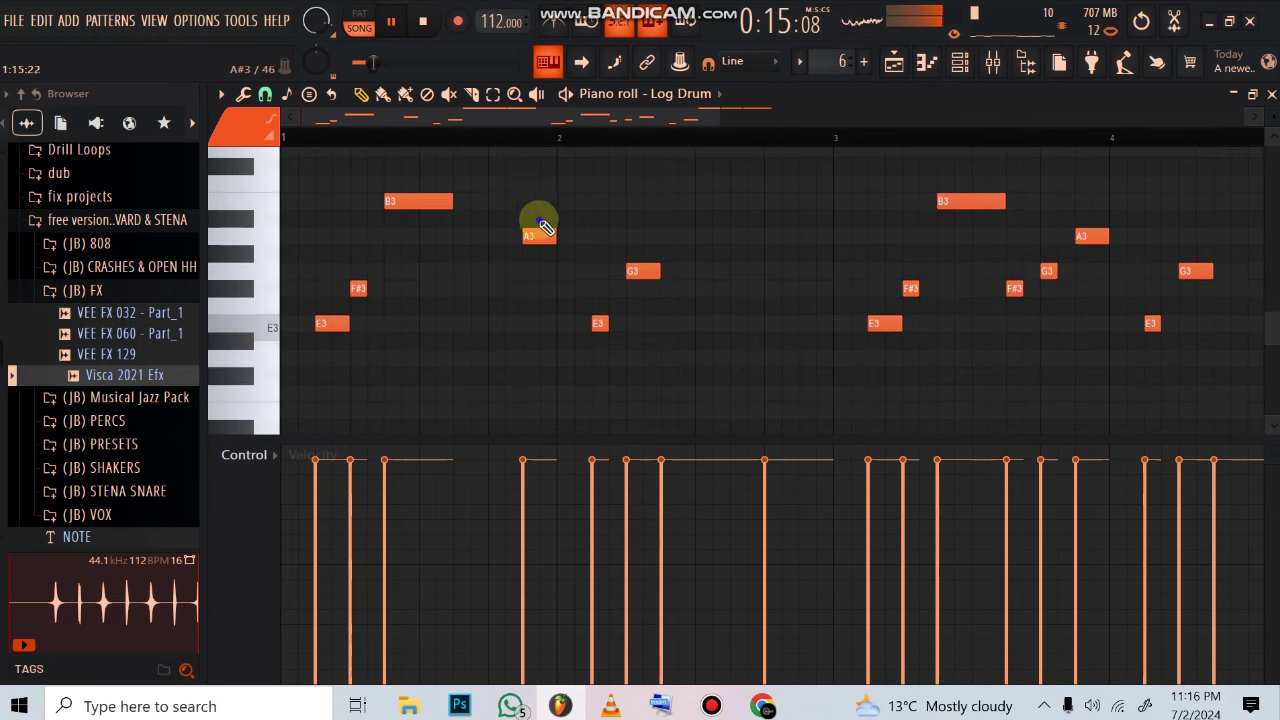
right_click(540, 236)
scroll(582, 312, down, 2)
scroll(582, 304, up, 2)
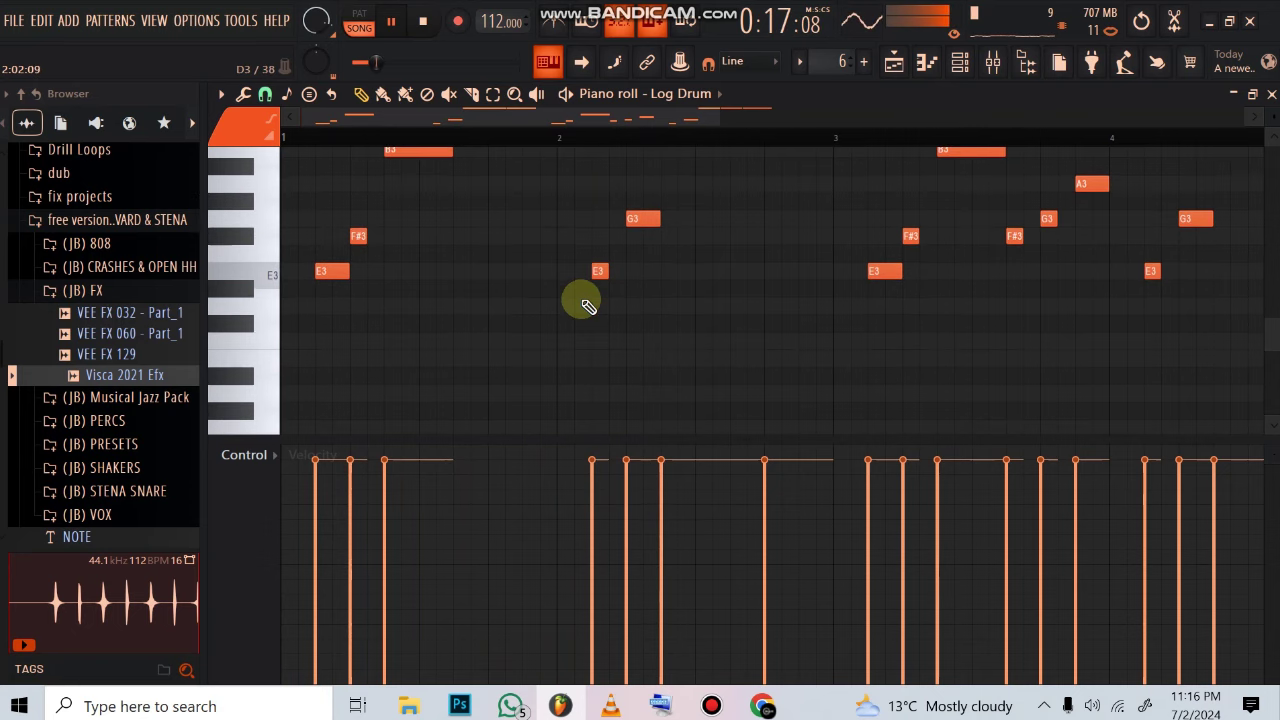
click(558, 360)
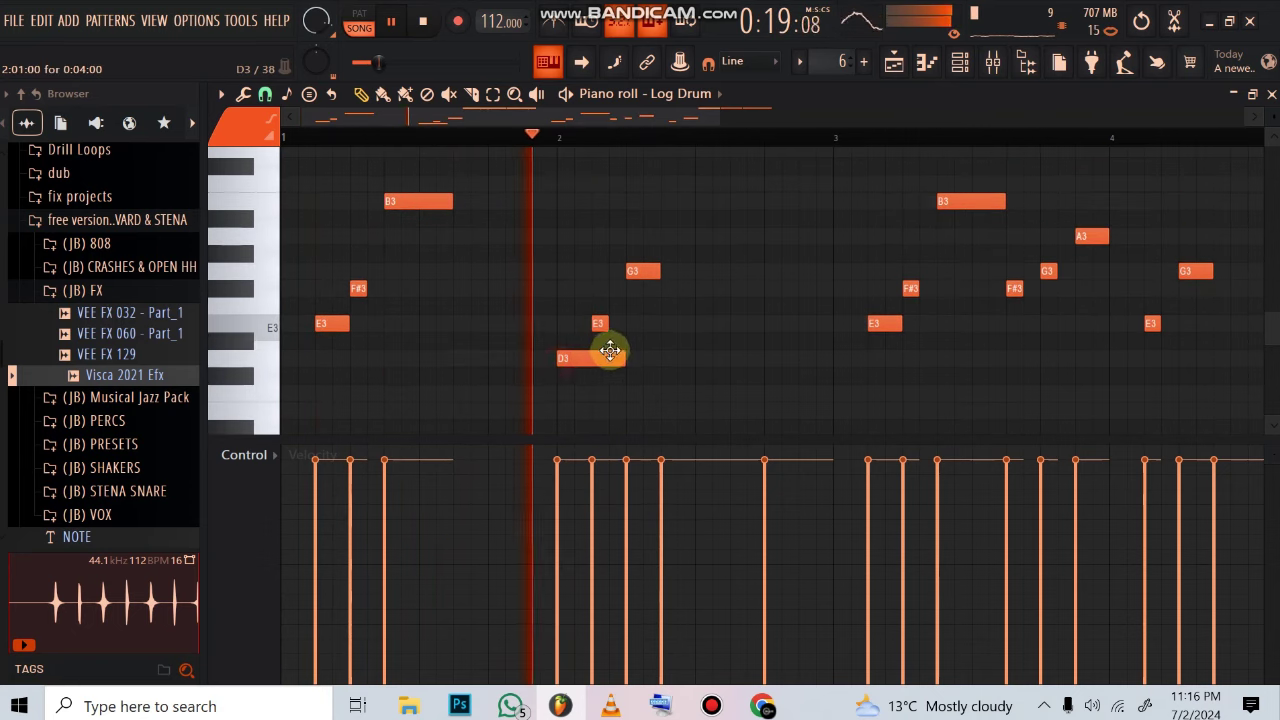
drag(623, 358, 571, 354)
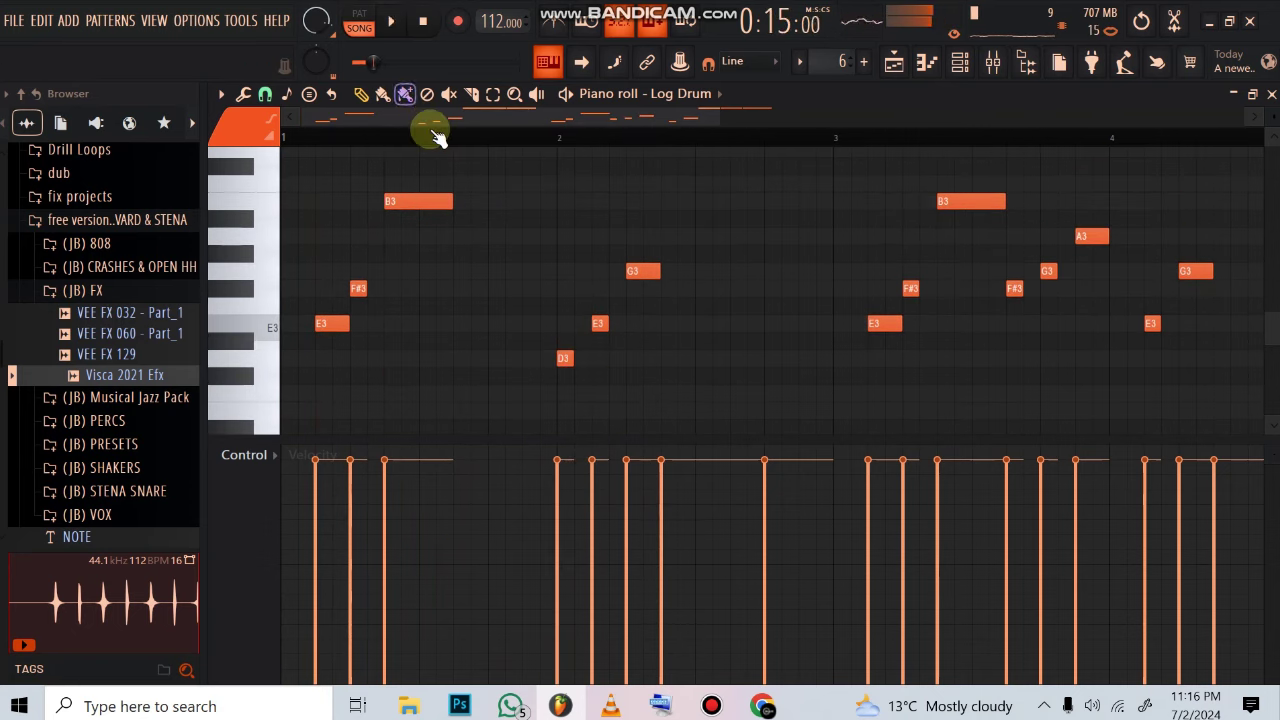
- Play back the log drum line and add a short C3 note just before the E3 at the start of bar 3
scroll(423, 122, down, 2)
scroll(491, 240, down, 1)
scroll(565, 245, up, 3)
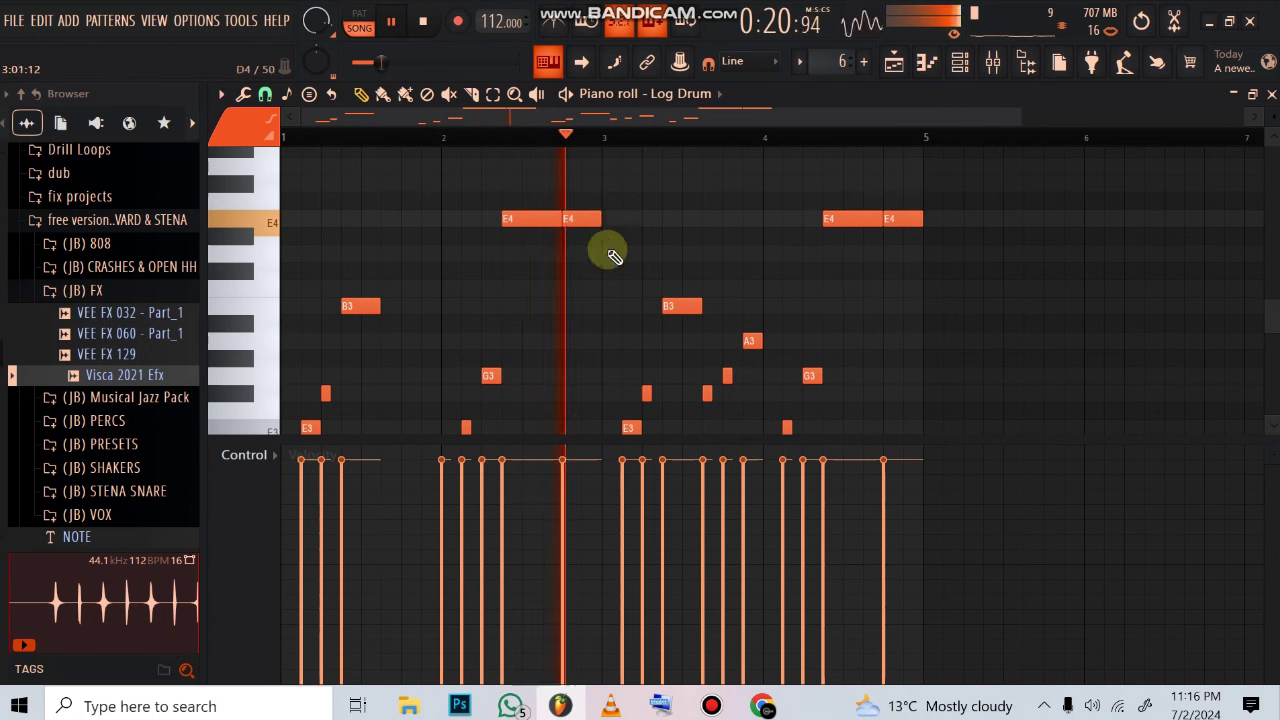
scroll(600, 300, down, 1)
click(517, 128)
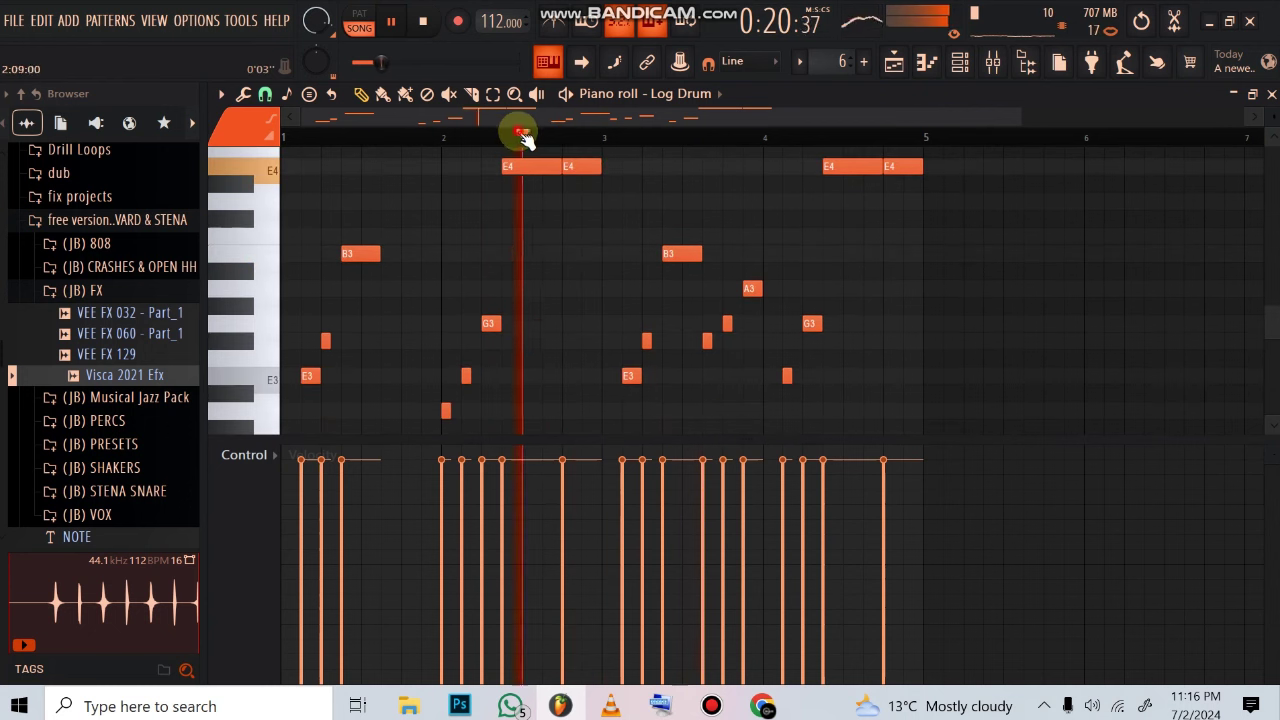
scroll(608, 357, down, 1)
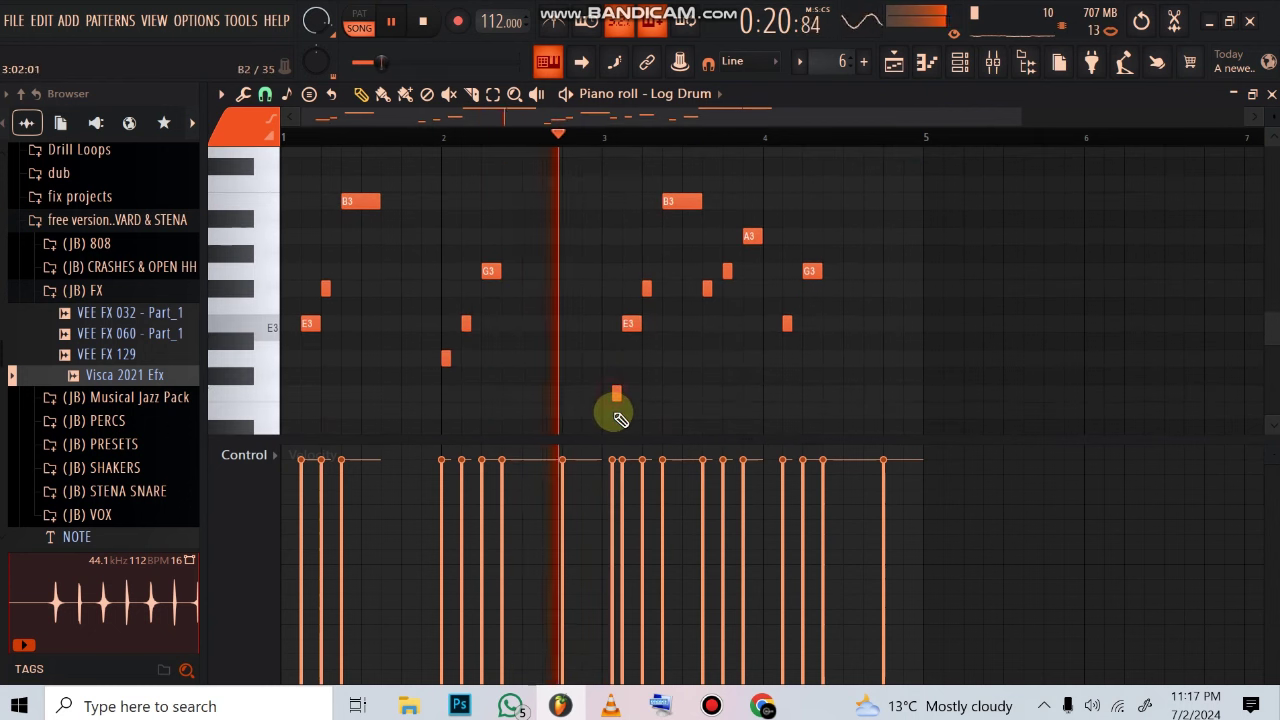
click(616, 393)
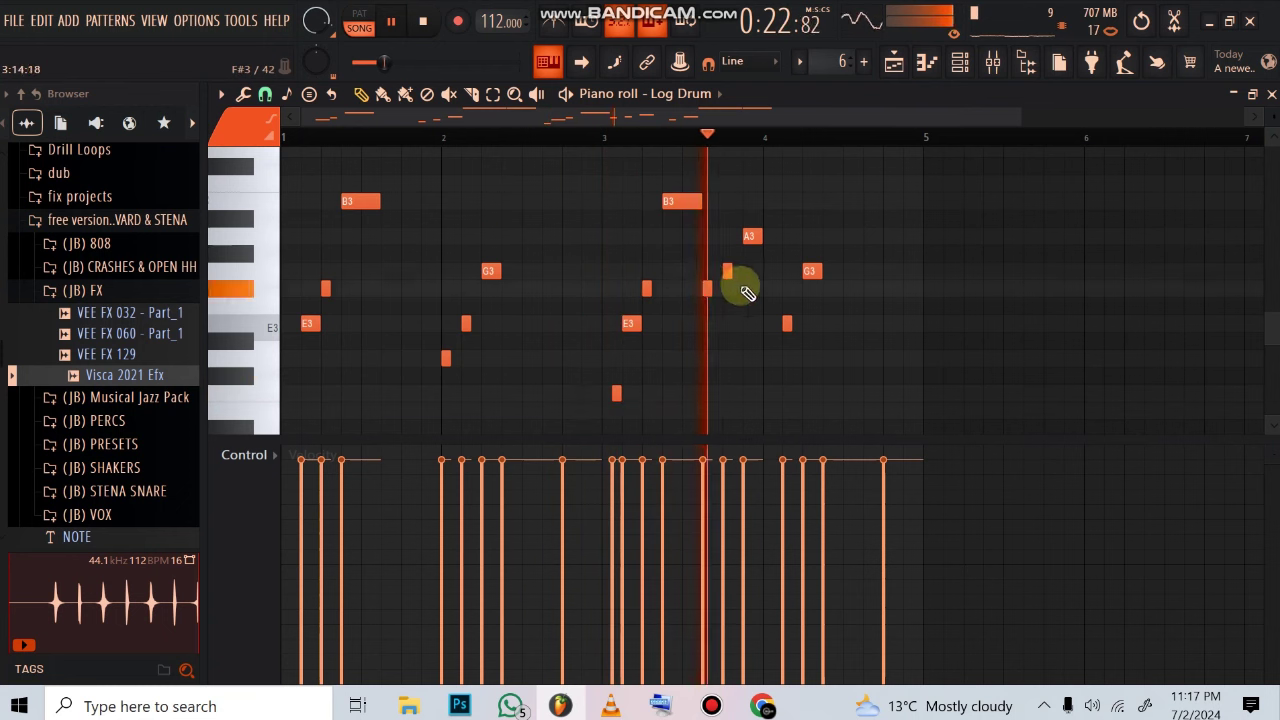
- Delete the second F#3, the G3 and the A3 in bar 3, trying and removing a short B3 in their place
right_click(706, 289)
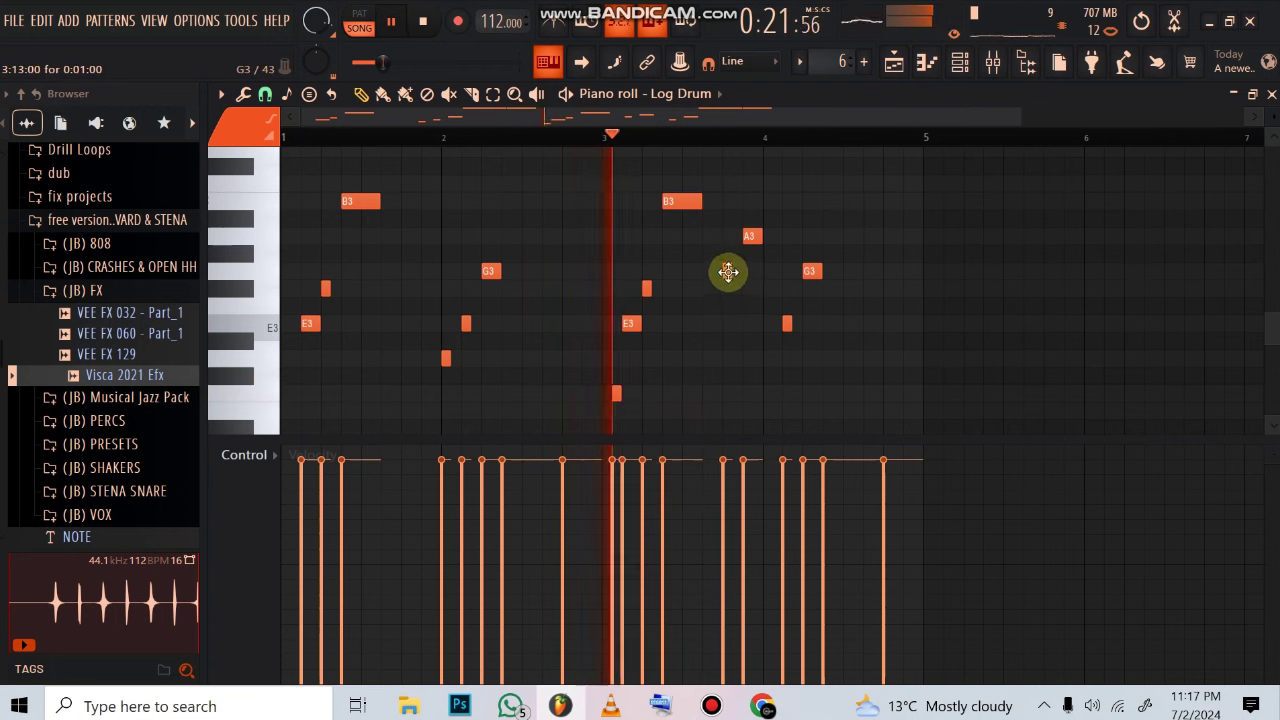
right_click(728, 273)
right_click(750, 236)
click(747, 201)
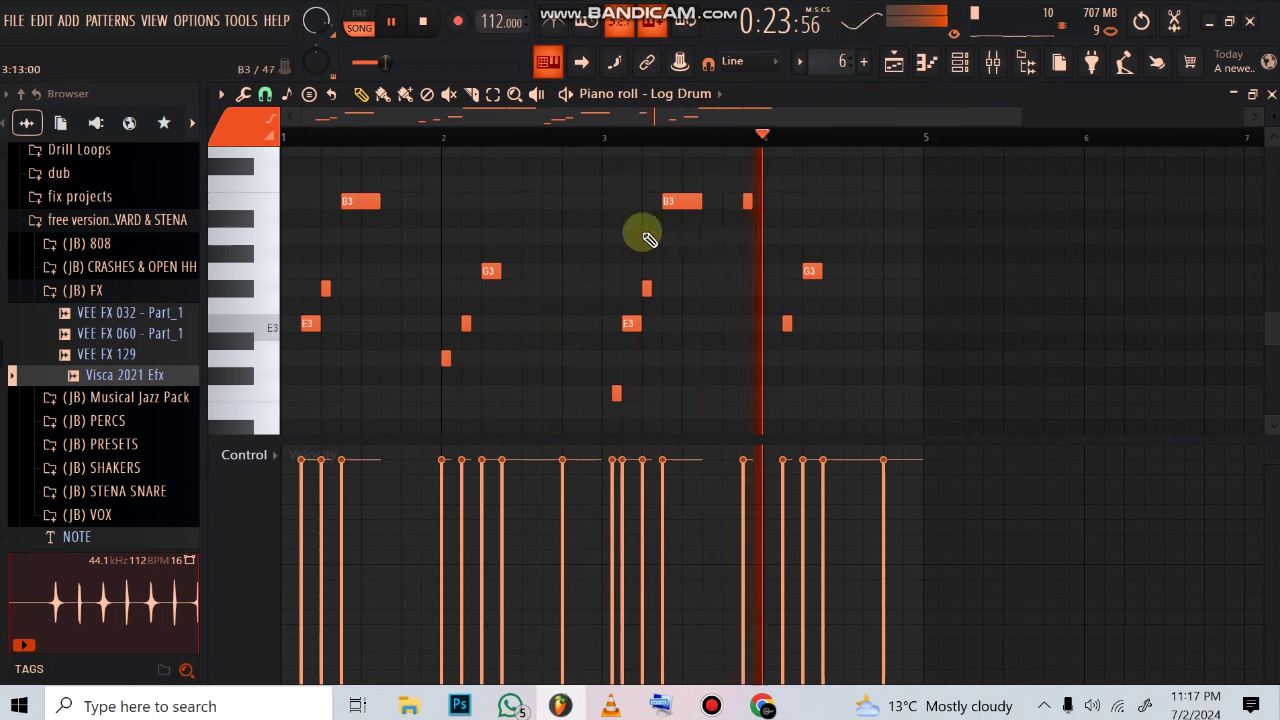
scroll(748, 348, up, 1)
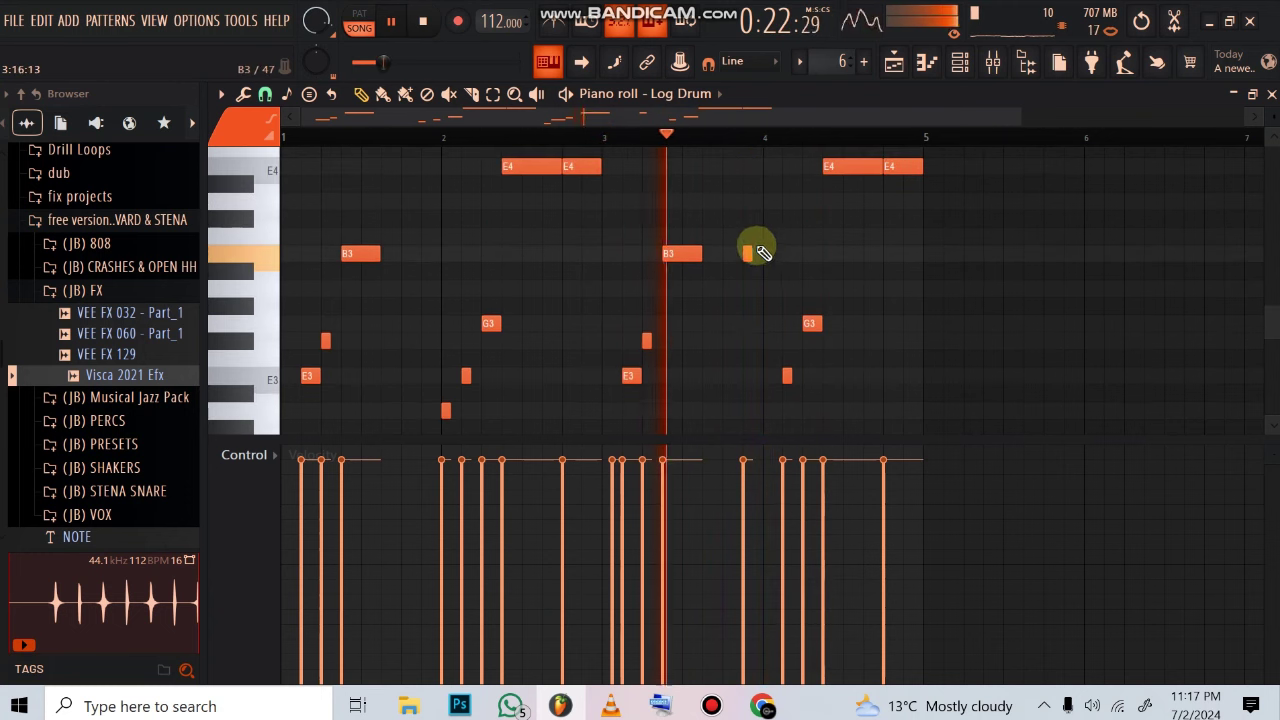
right_click(750, 252)
- Add one-step E3 and F#3 notes at the start of bar 4, and stop playback with the channel rack open
click(764, 374)
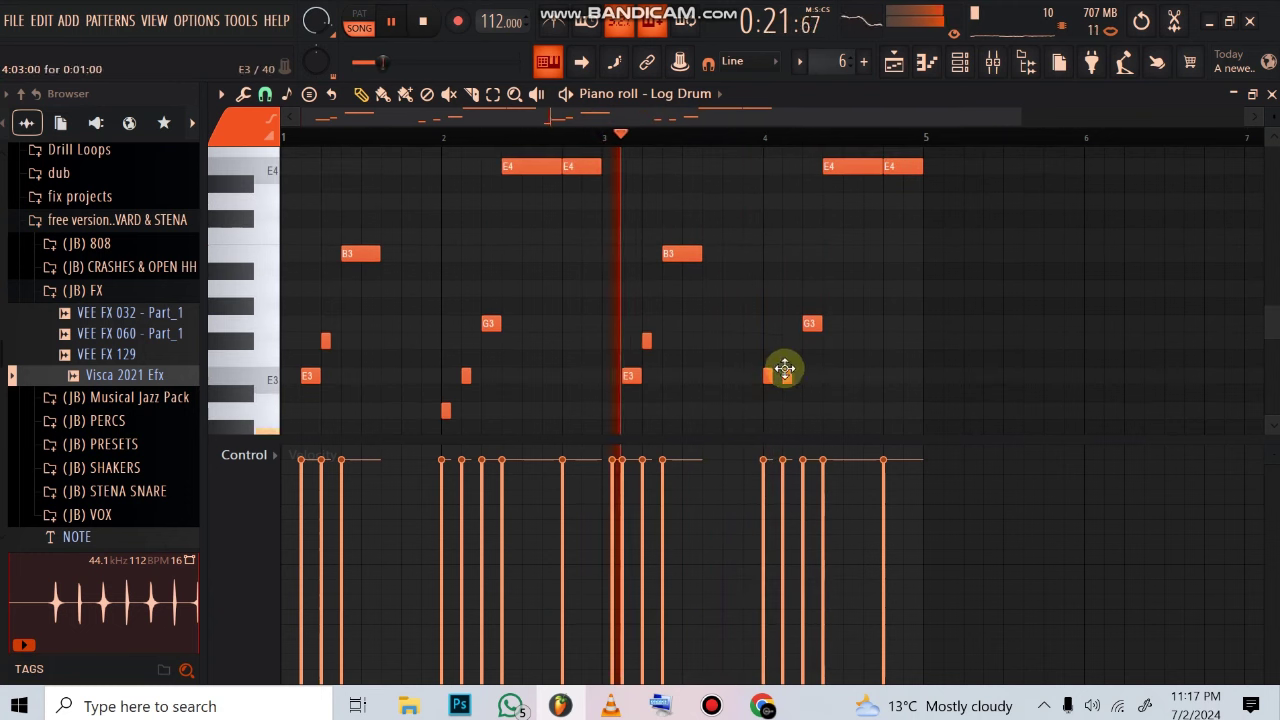
scroll(780, 368, down, 1)
click(795, 289)
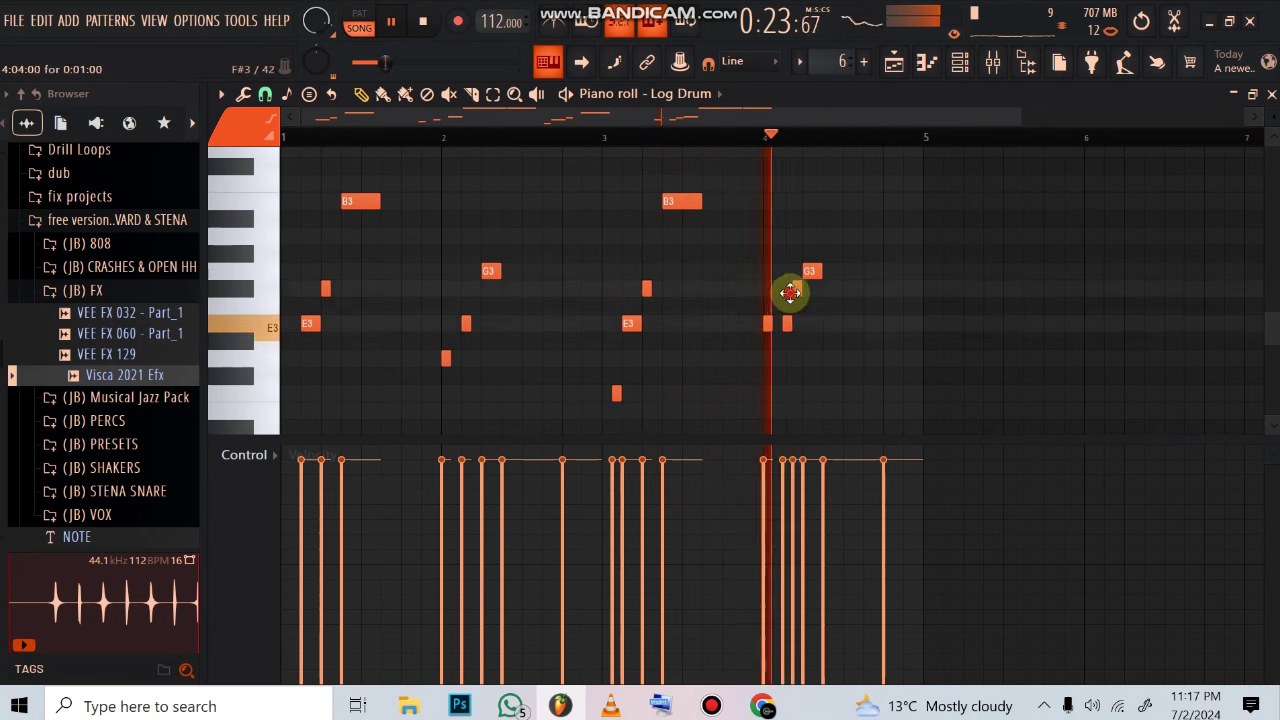
scroll(850, 240, up, 1)
scroll(850, 210, up, 1)
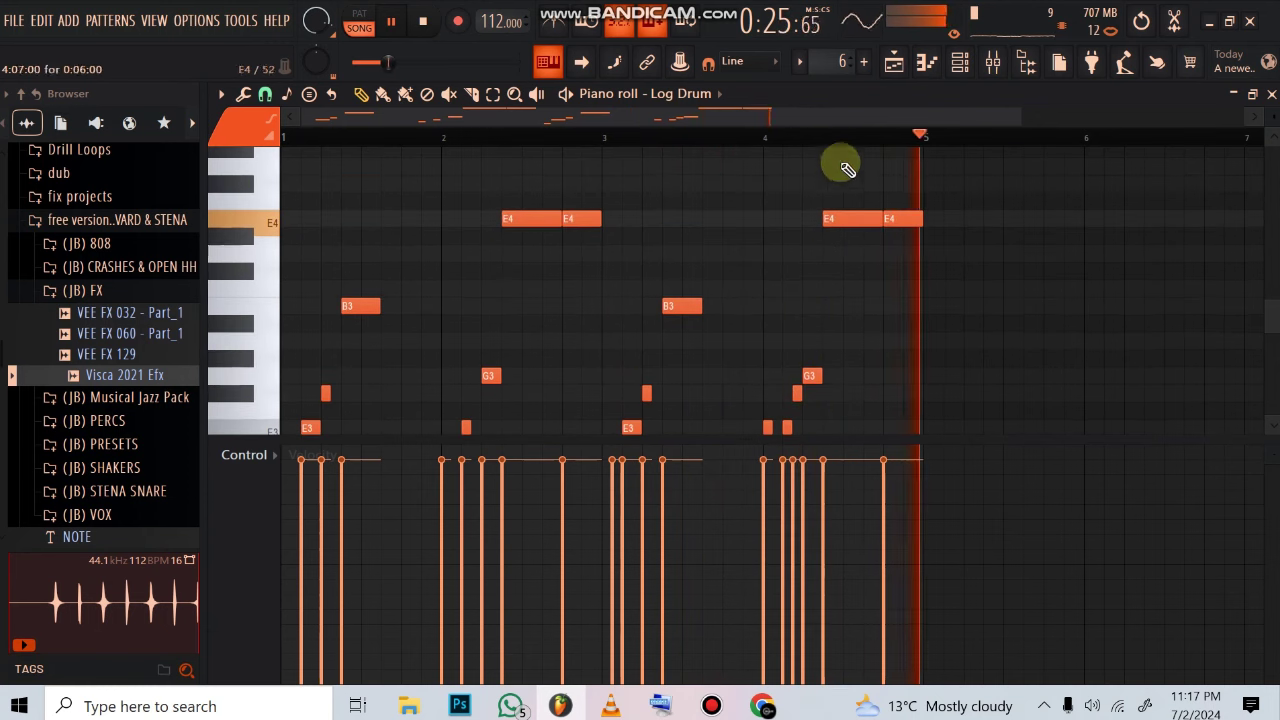
scroll(845, 138, down, 2)
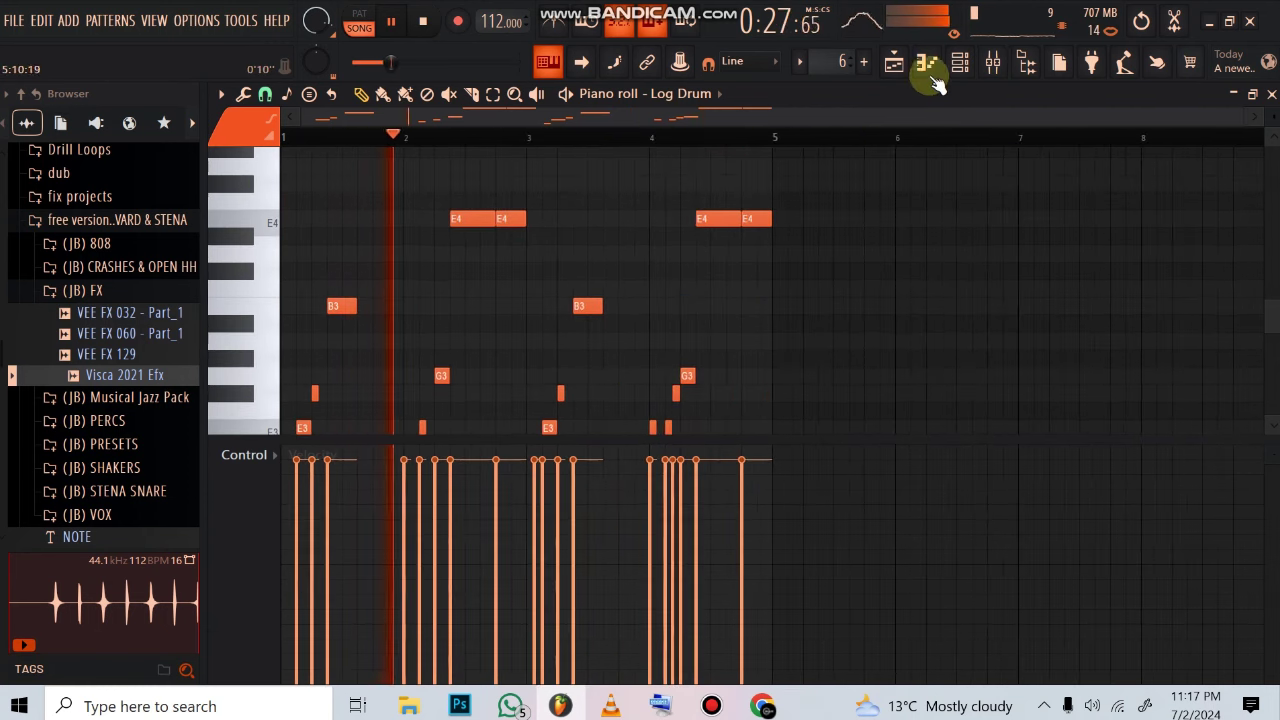
click(962, 63)
key(space)
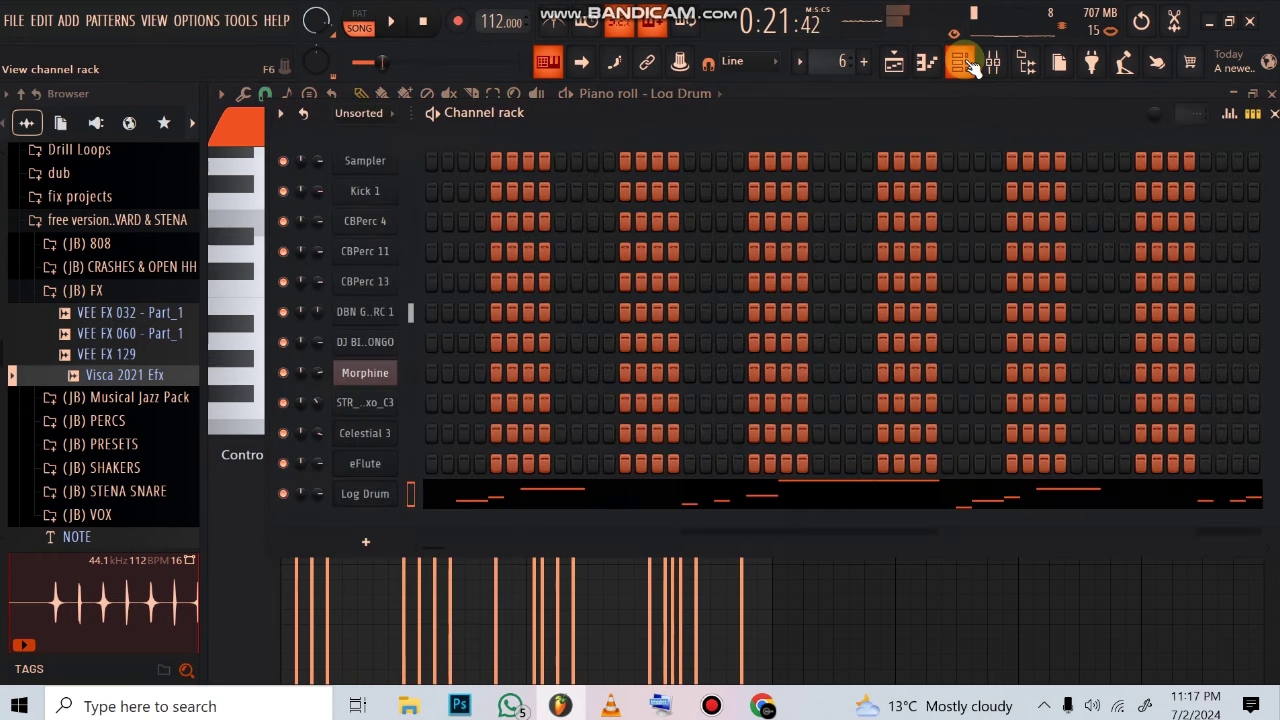